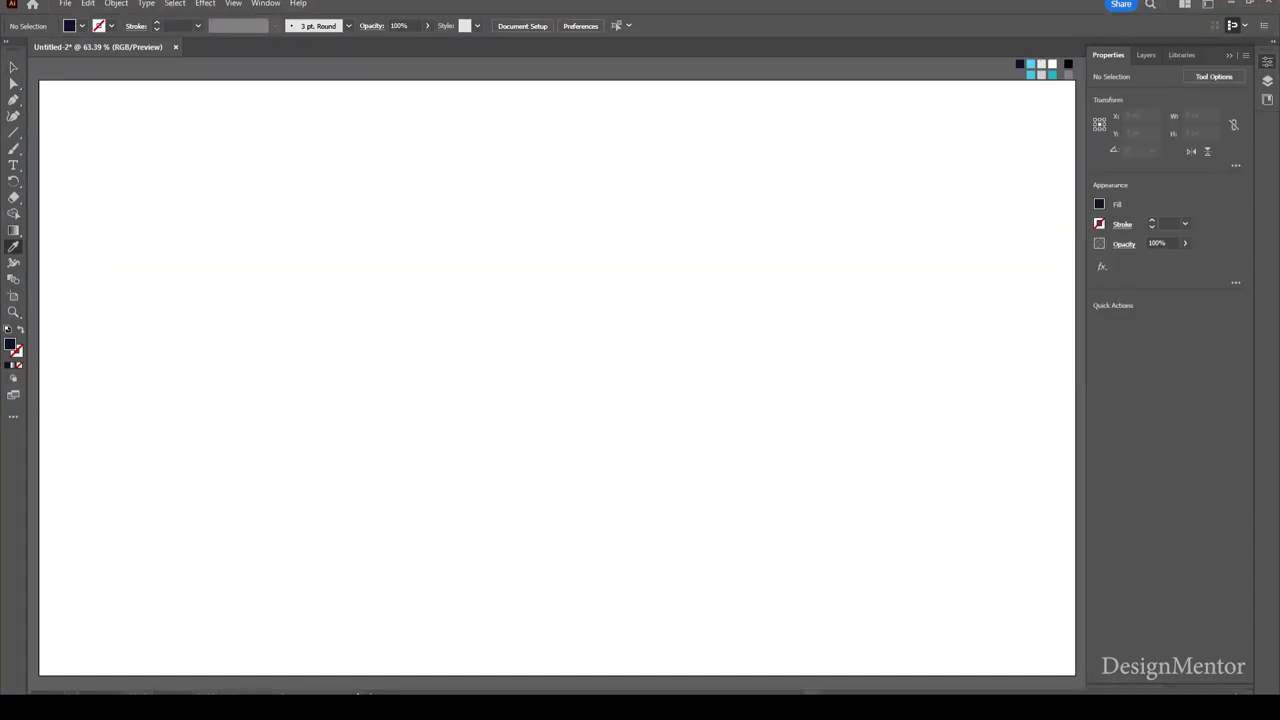
# - Draw a 1920×1080 px dark navy rectangle with the Rectangle tool
pyautogui.click(13, 132)
pyautogui.click(79, 132)
pyautogui.click(680, 200)
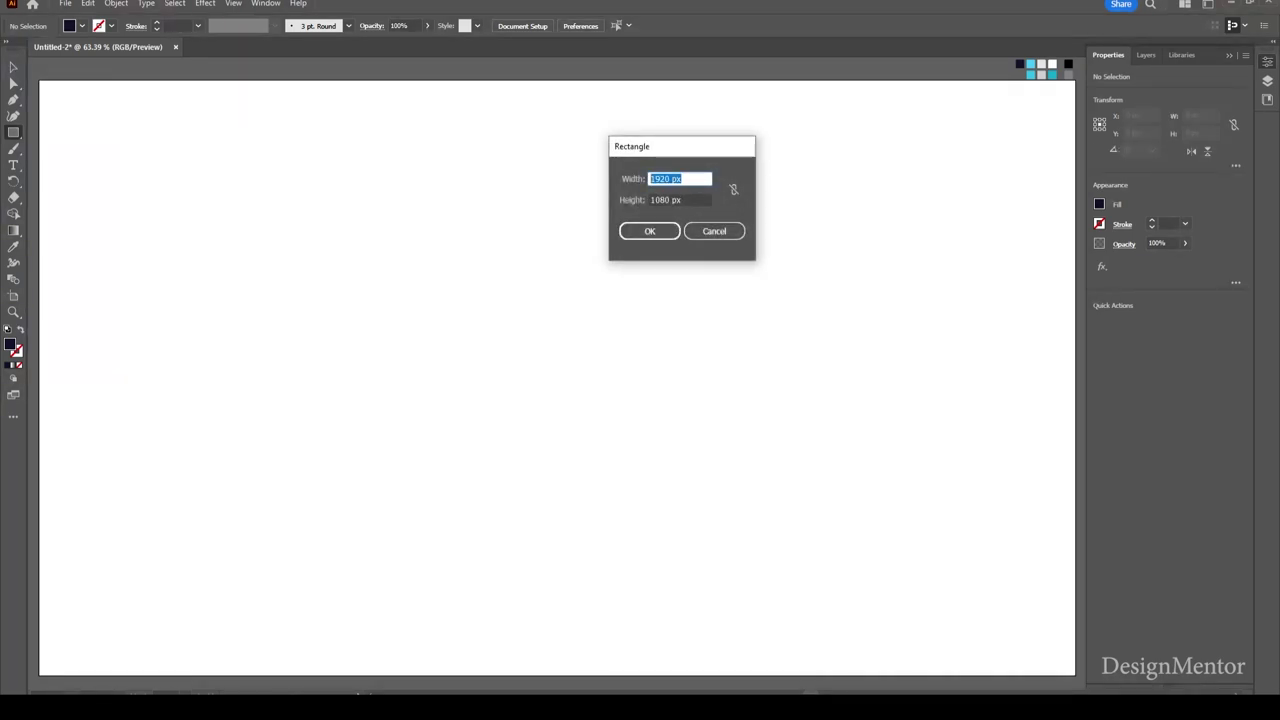
pyautogui.press('Tab')
pyautogui.press('Return')
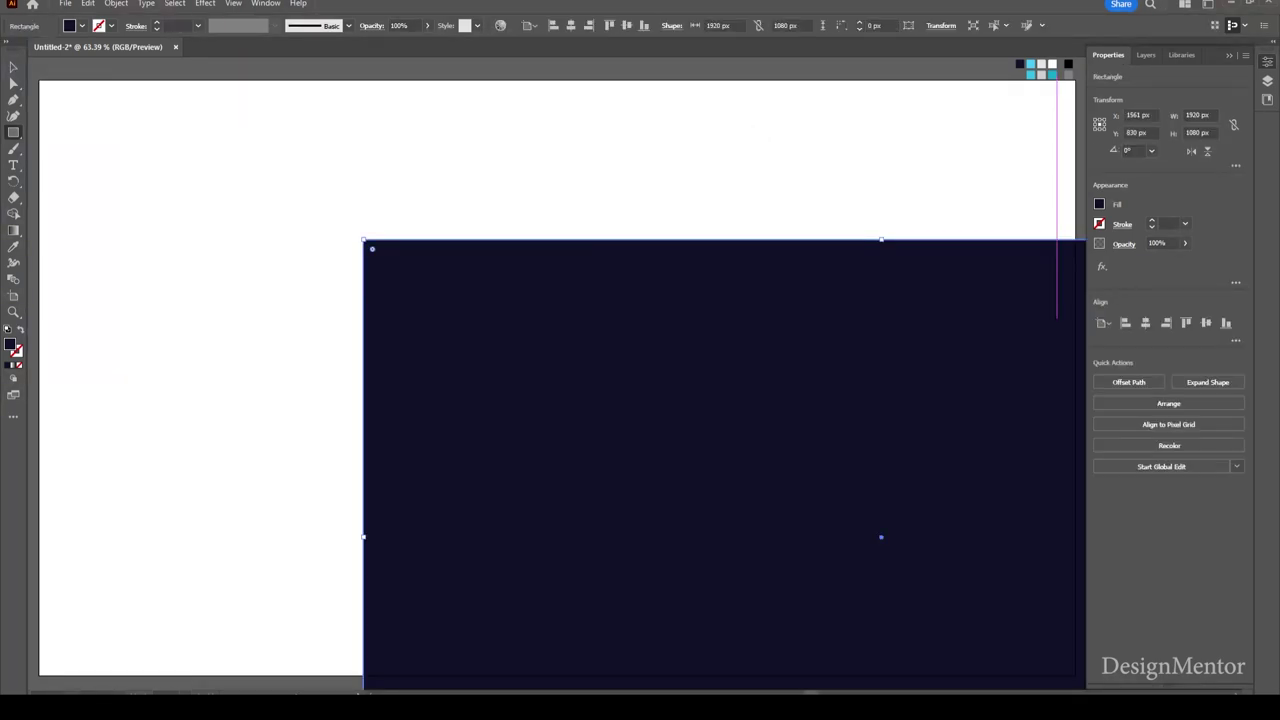
# - Centre the navy rectangle on the artboard and lock it
pyautogui.click(1146, 322)
pyautogui.click(1206, 322)
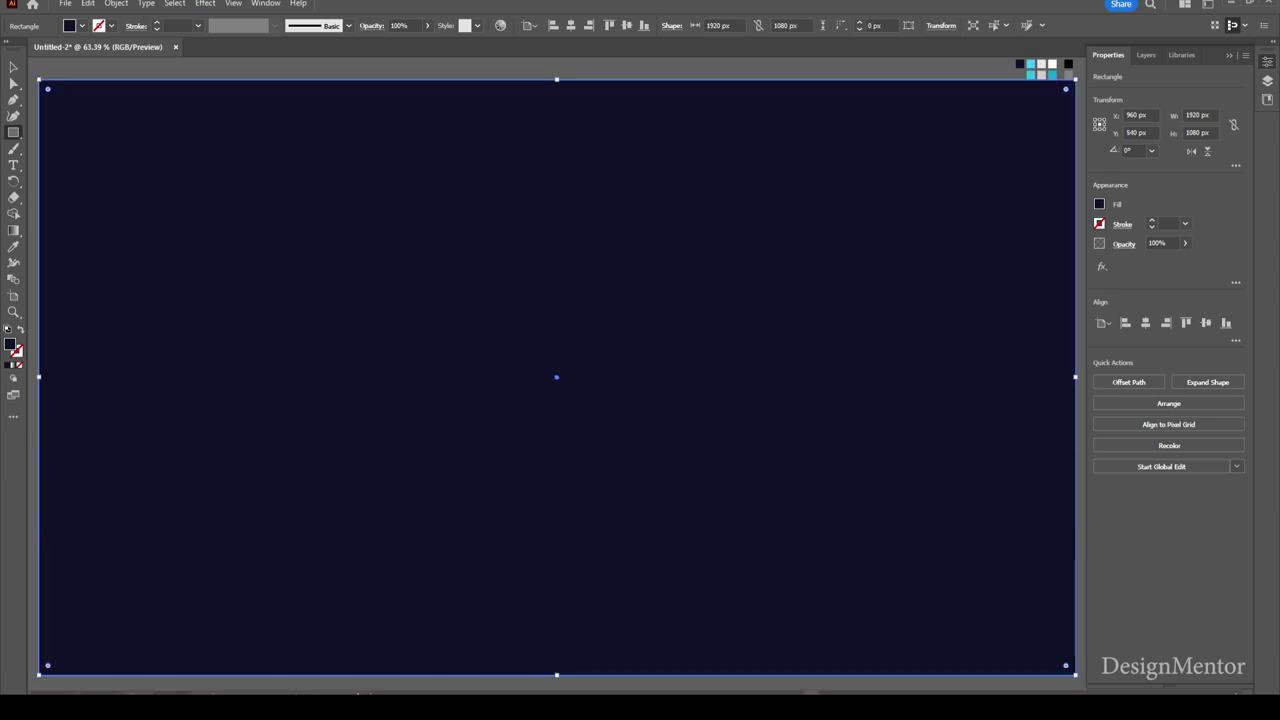
pyautogui.click(116, 3)
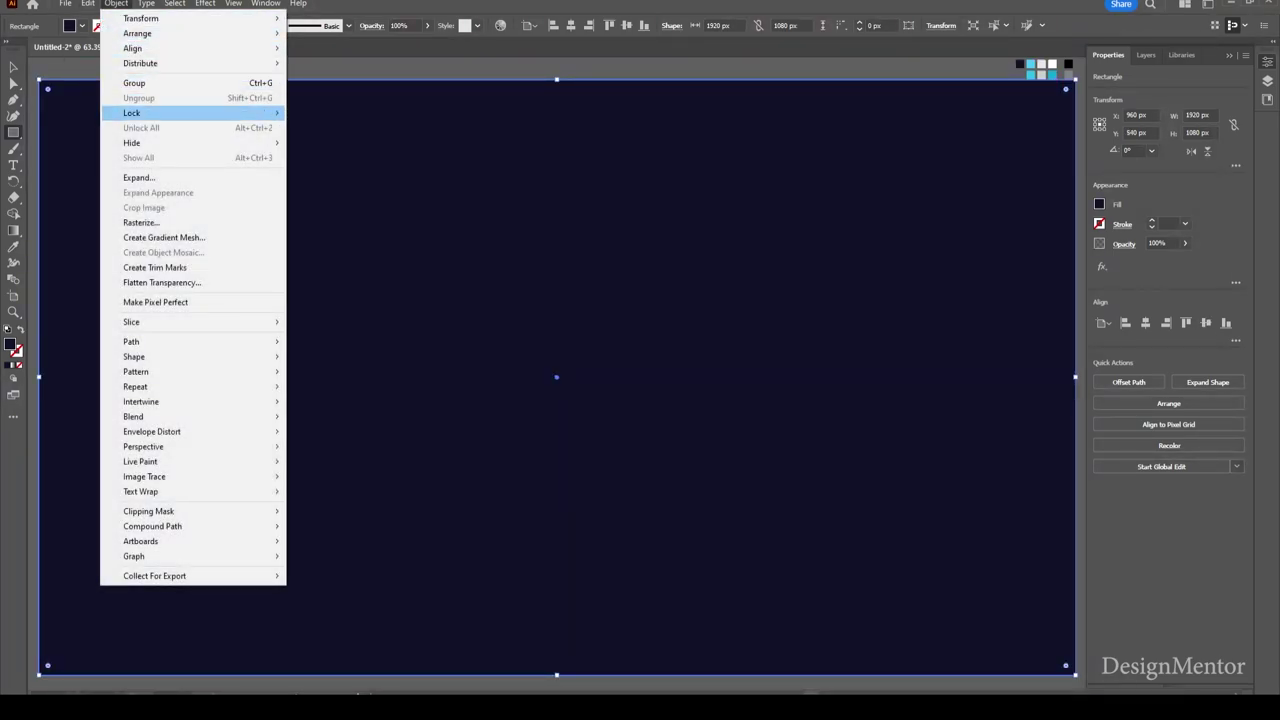
pyautogui.click(320, 112)
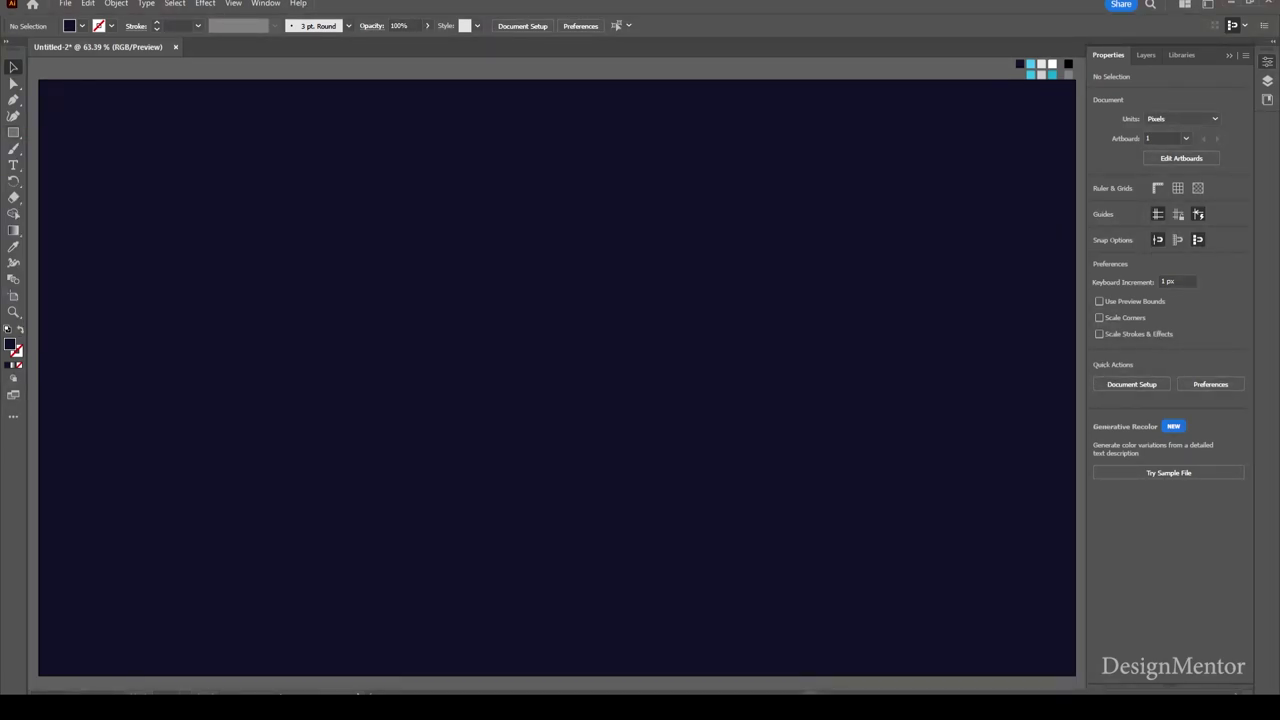
# - Create a white-filled 520×520 px circle with the Ellipse tool
pyautogui.click(82, 25)
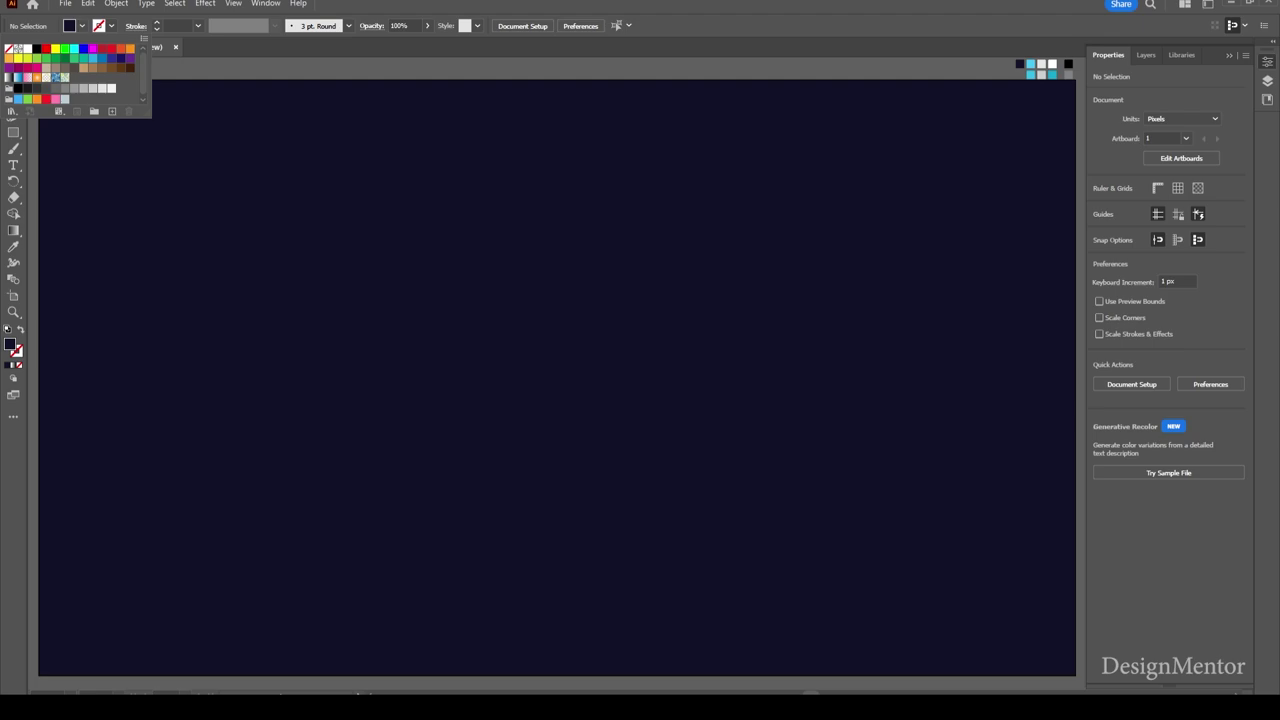
pyautogui.click(27, 48)
pyautogui.click(13, 132)
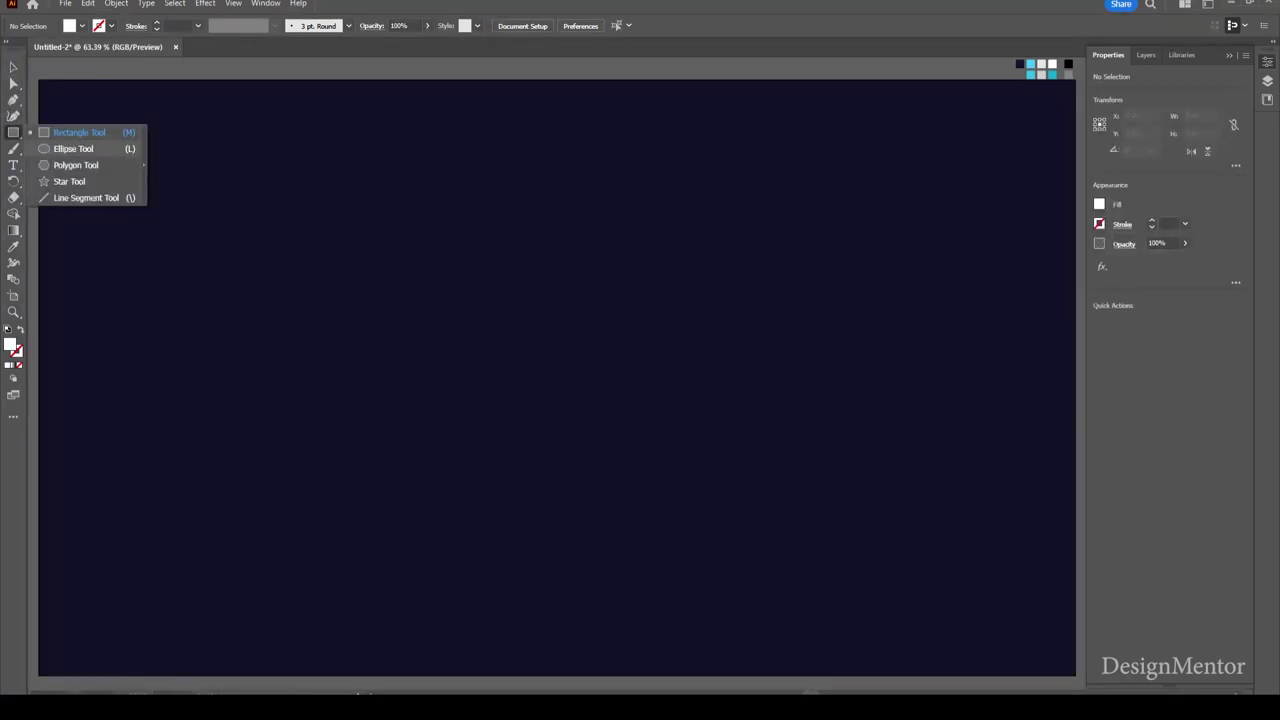
pyautogui.click(73, 148)
pyautogui.click(640, 345)
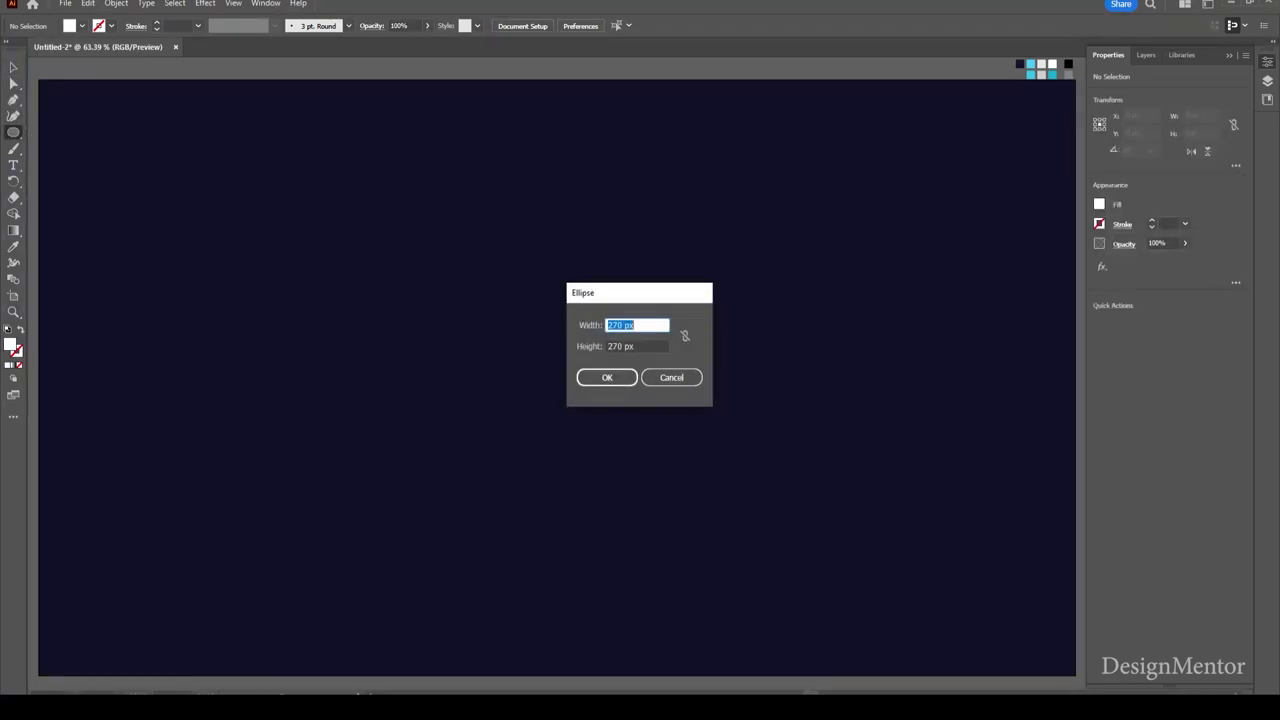
pyautogui.write('520')
pyautogui.press('Tab')
pyautogui.write('520')
pyautogui.press('Return')
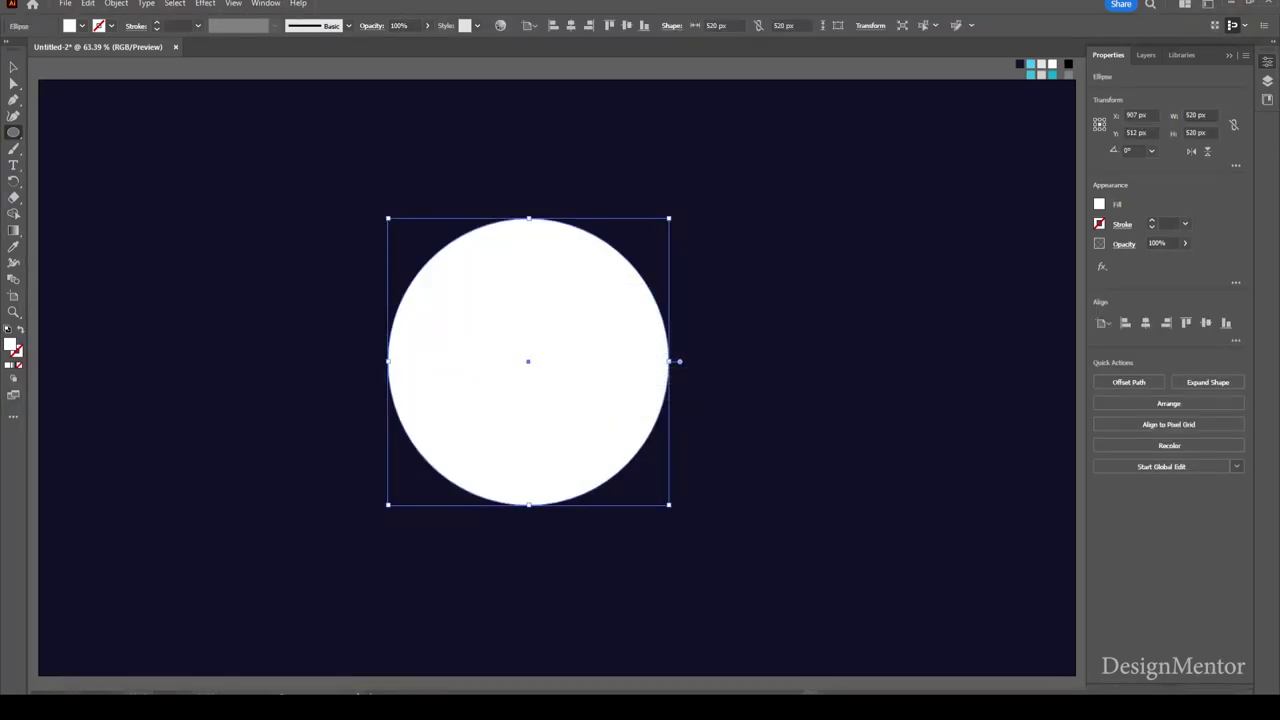
# - Centre the white circle on the artboard, deselect it, and switch the fill to light grey
pyautogui.press('v')
pyautogui.click(1145, 322)
pyautogui.click(1206, 322)
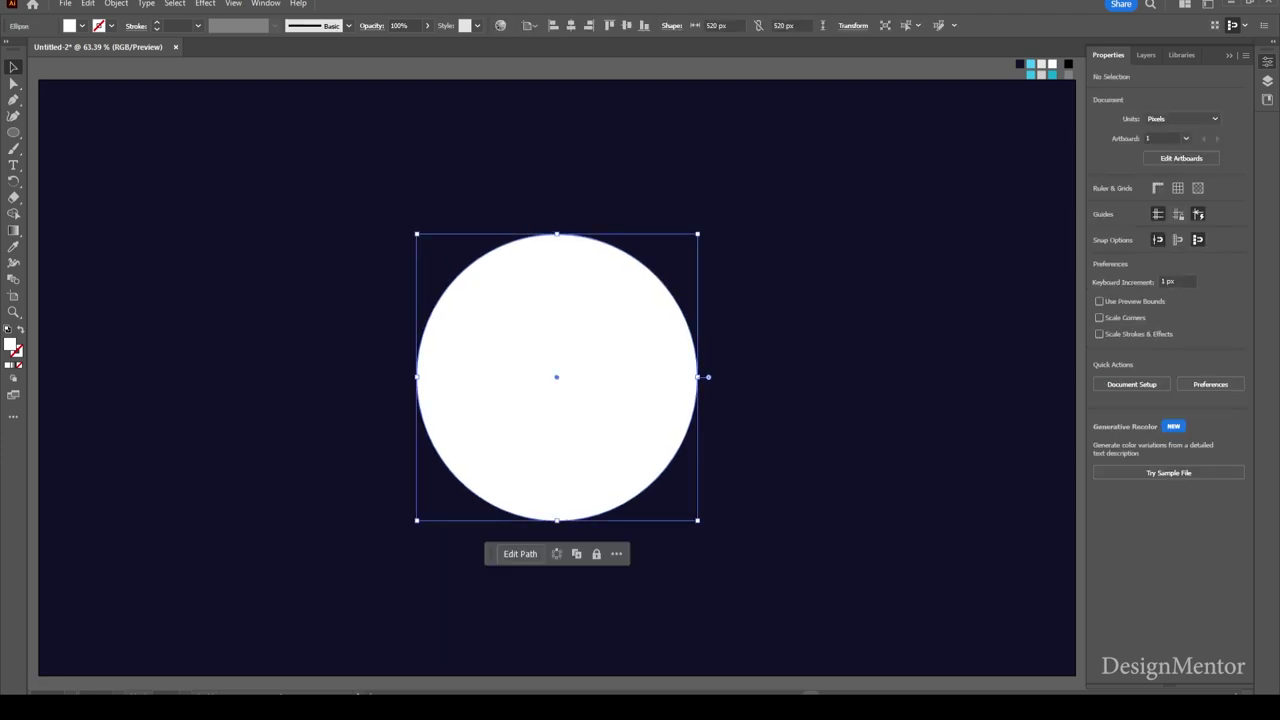
pyautogui.hotkey('ctrl', 'shift', 'a')
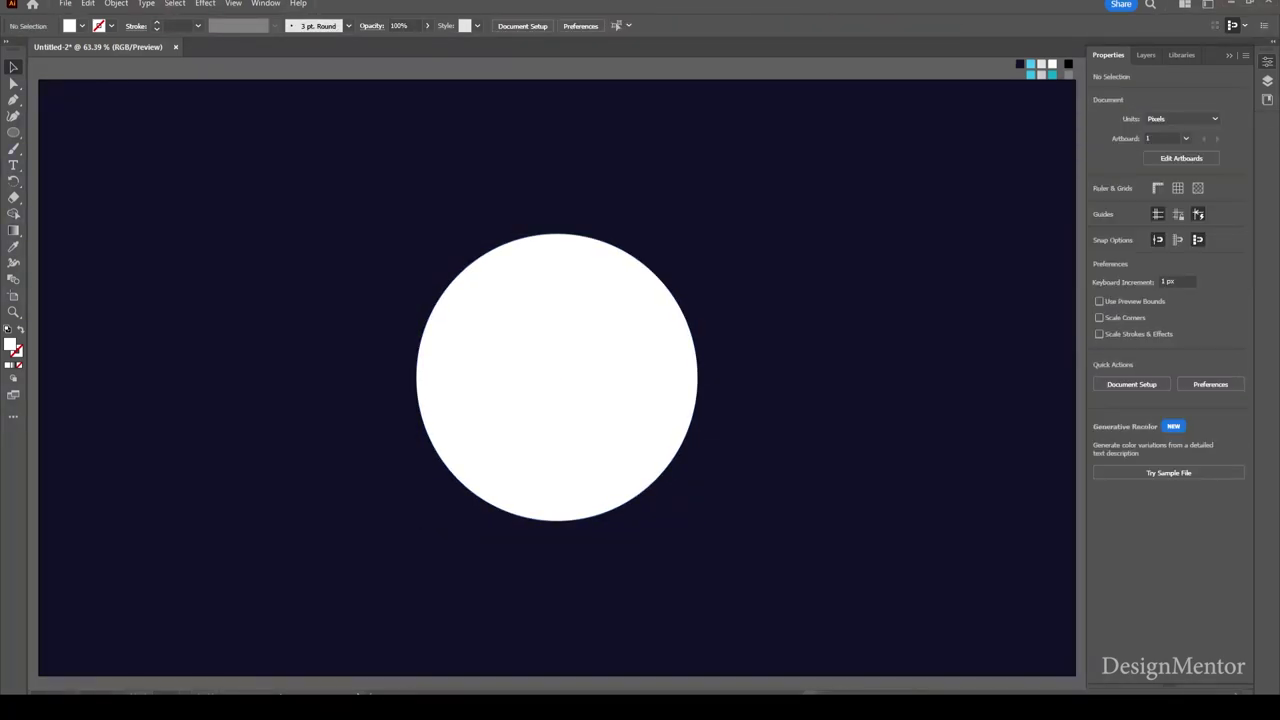
pyautogui.click(82, 25)
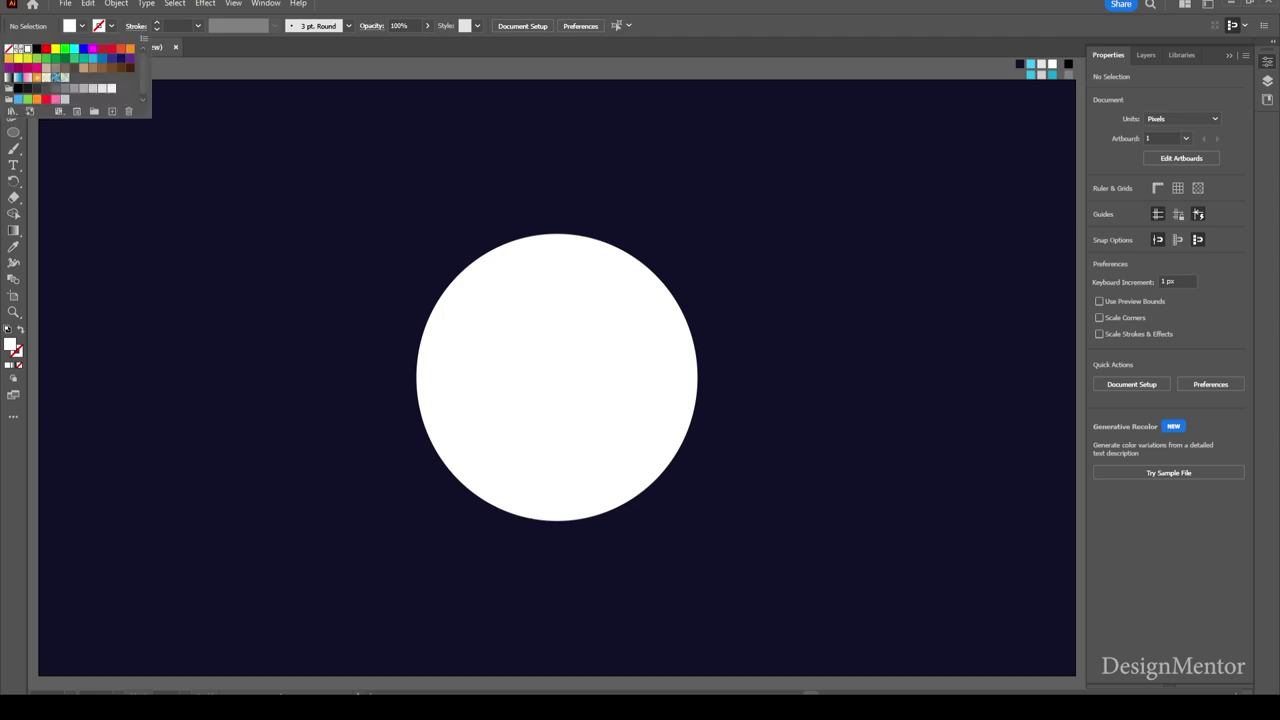
pyautogui.click(70, 26)
# - Create a light grey 270×270 px circle with the Ellipse tool
pyautogui.press('l')
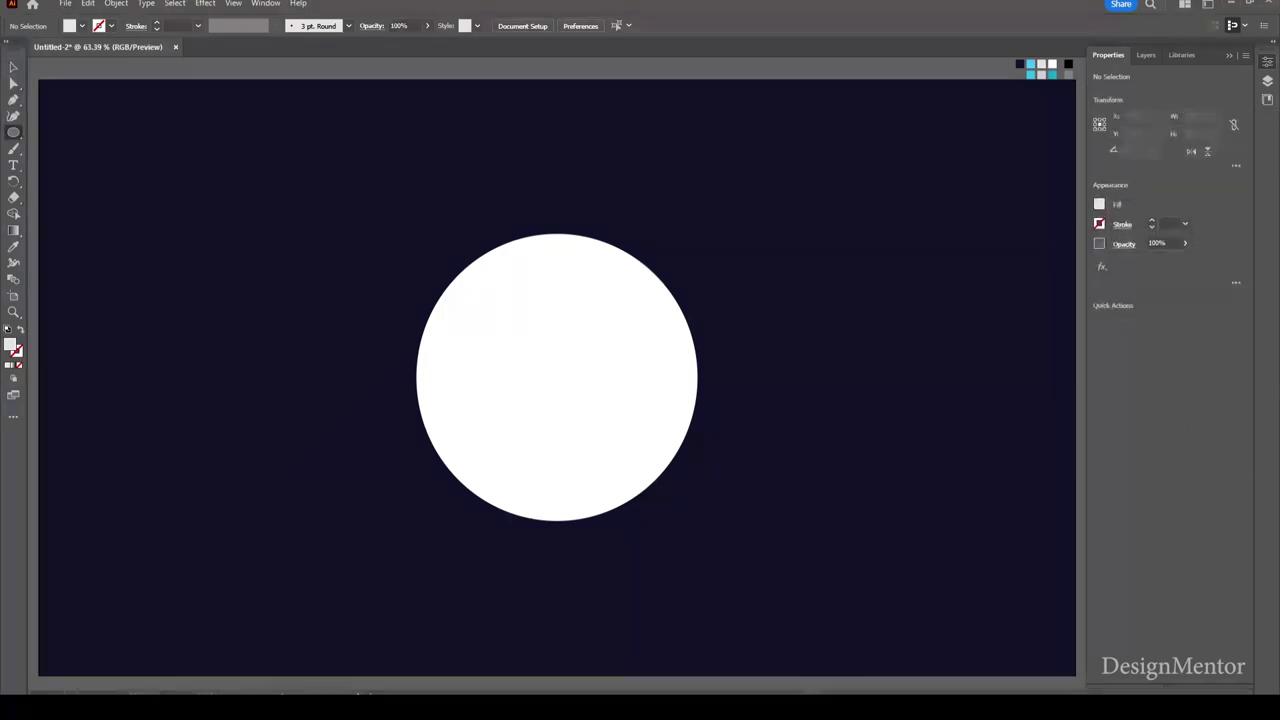
pyautogui.click(557, 377)
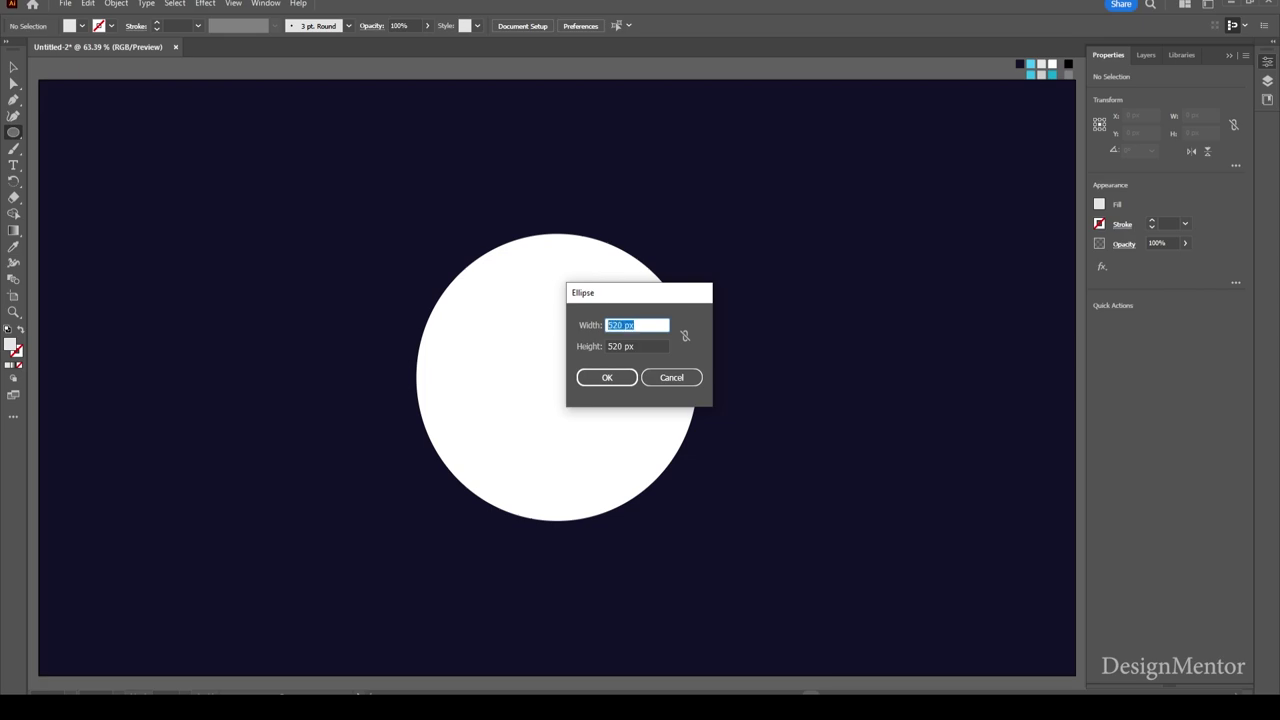
pyautogui.write('270')
pyautogui.press('Tab')
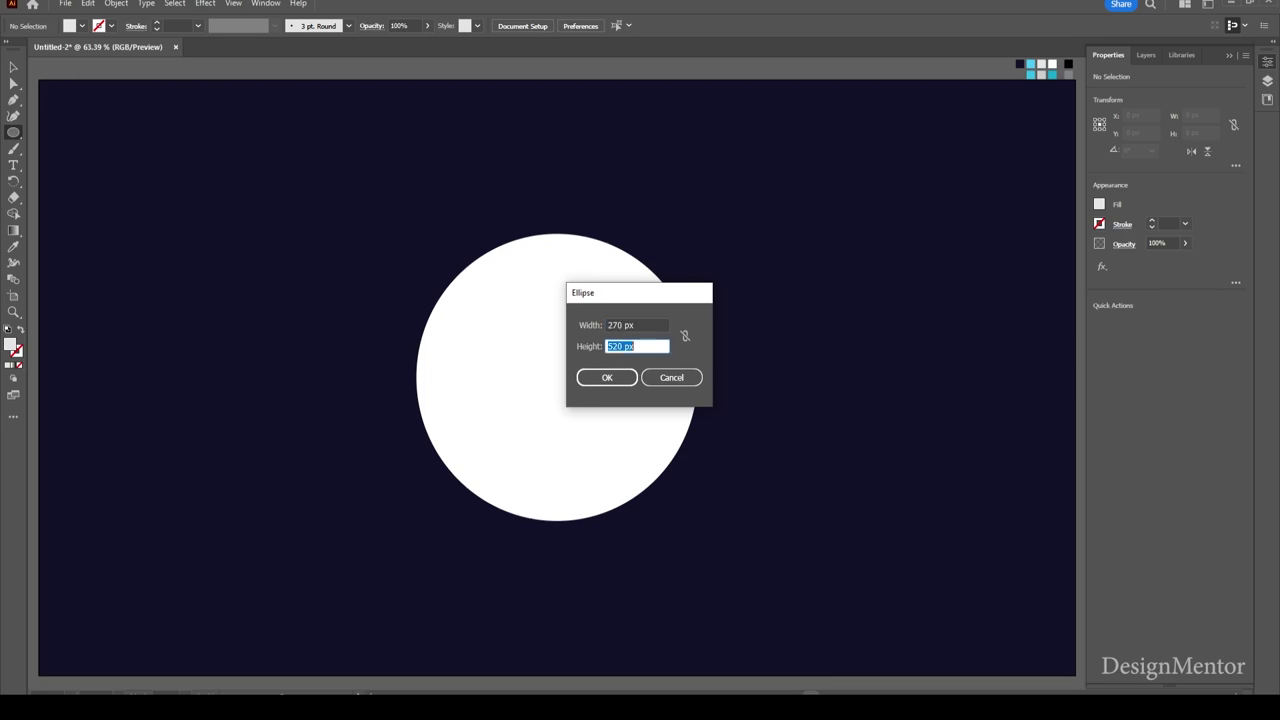
pyautogui.write('270')
pyautogui.press('Return')
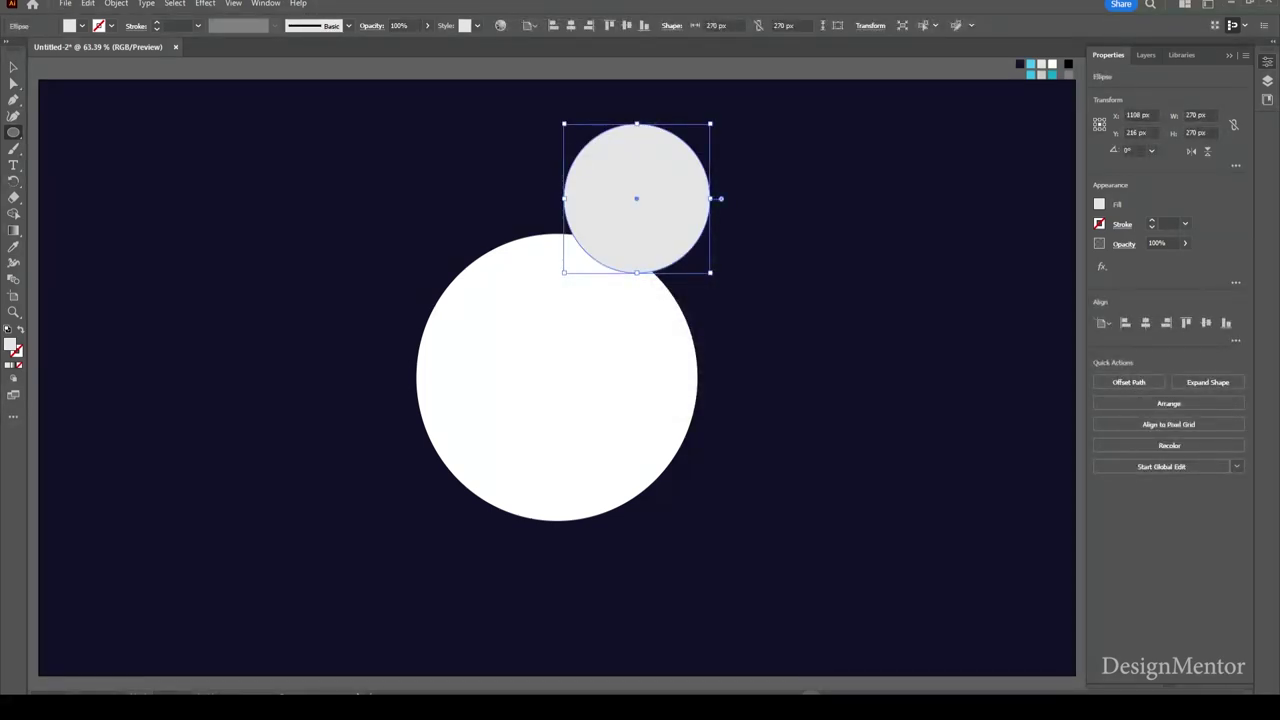
# - Centre the grey circle horizontally and nudge it up to rest atop the white circle
pyautogui.click(1145, 323)
pyautogui.press('v')
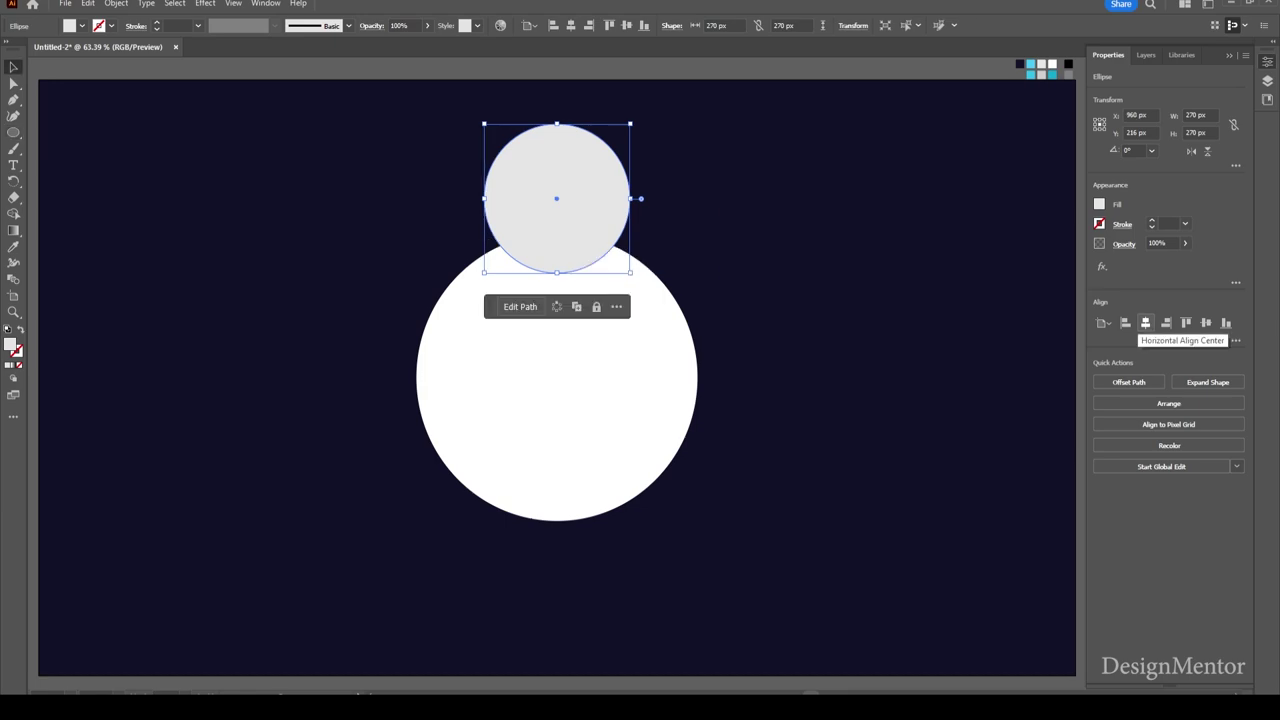
pyautogui.hotkey('shift', 'Up')
pyautogui.hotkey('shift', 'Up')
pyautogui.hotkey('shift', 'Up')
pyautogui.hotkey('shift', 'Up')
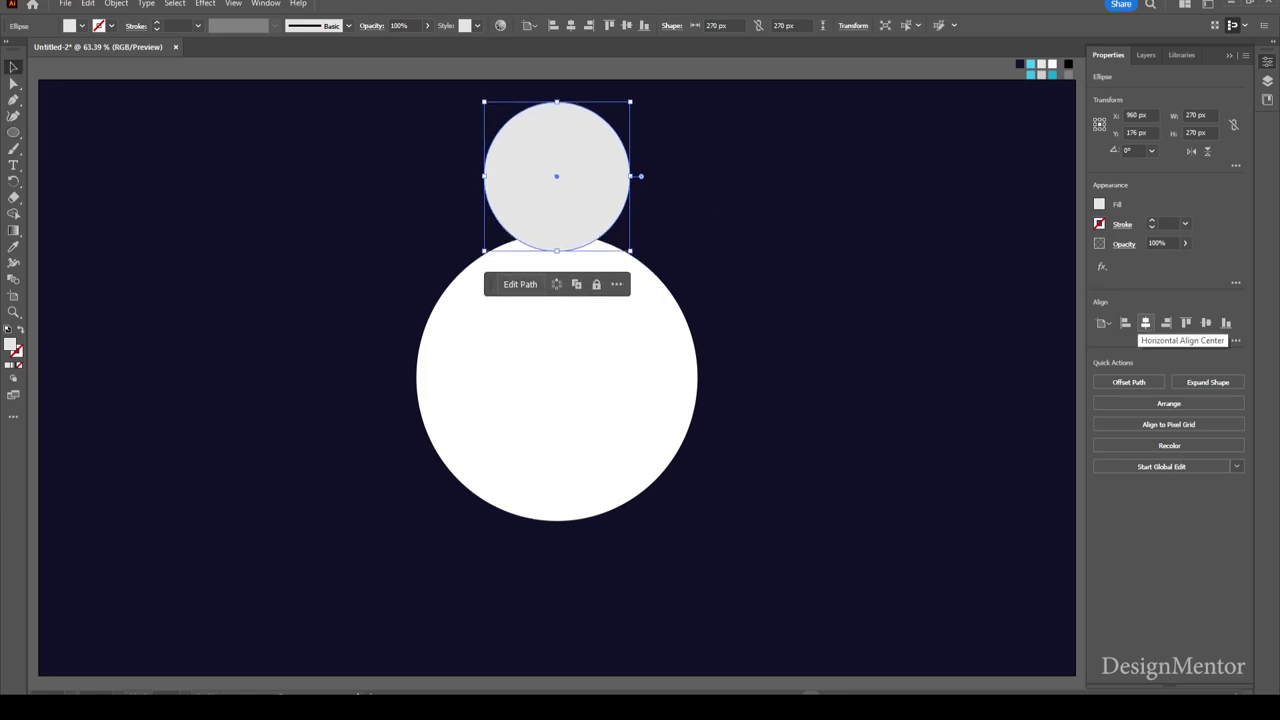
pyautogui.hotkey('shift', 'Up')
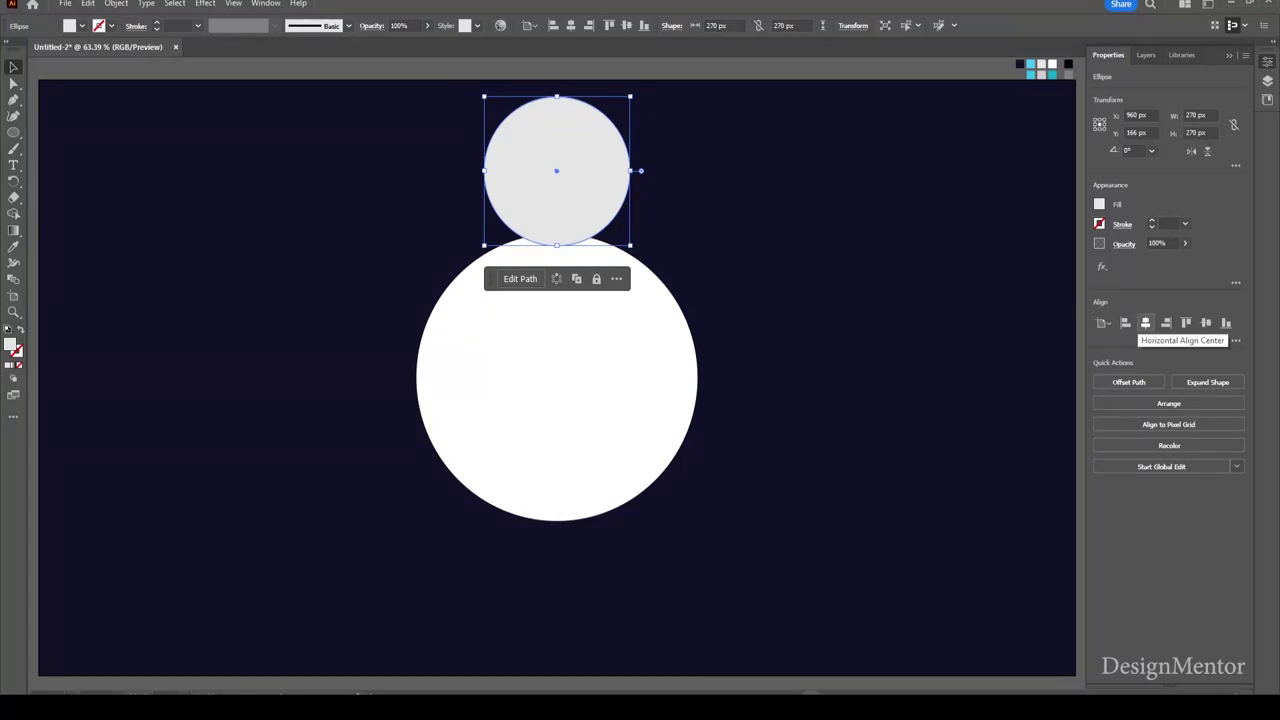
pyautogui.hotkey('shift', 'Down')
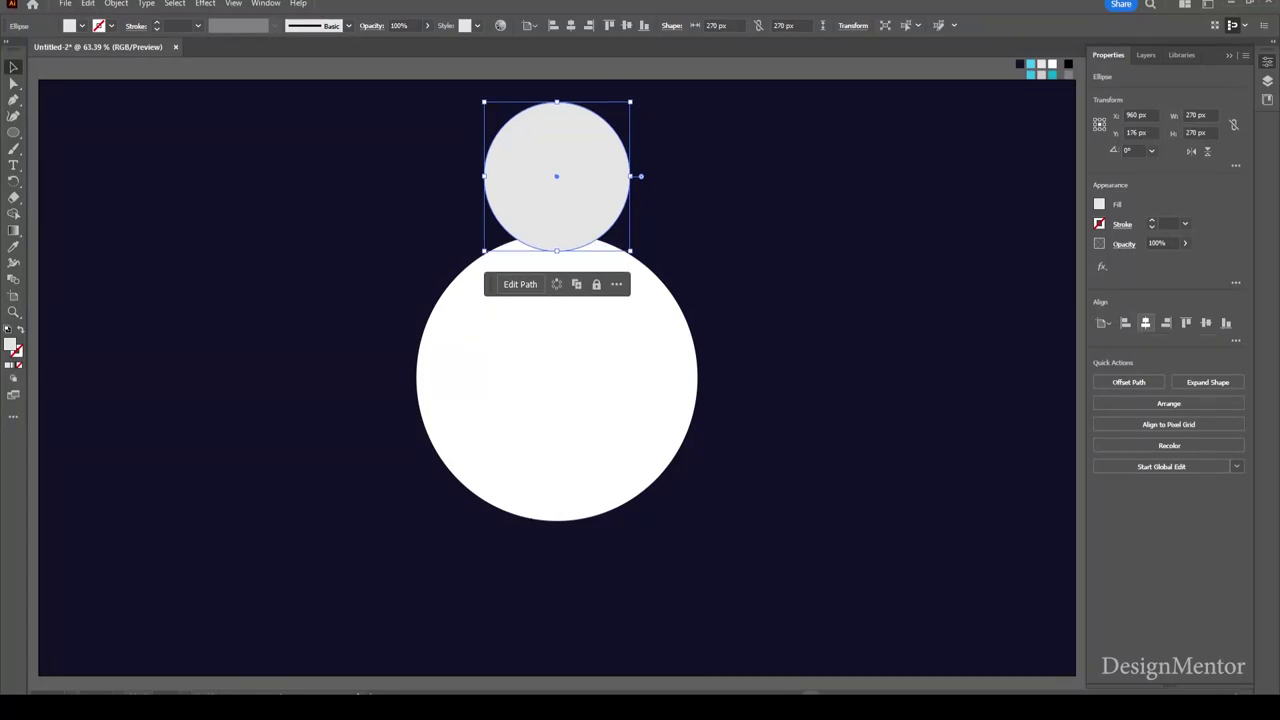
pyautogui.hotkey('ctrl', 'shift', 'a')
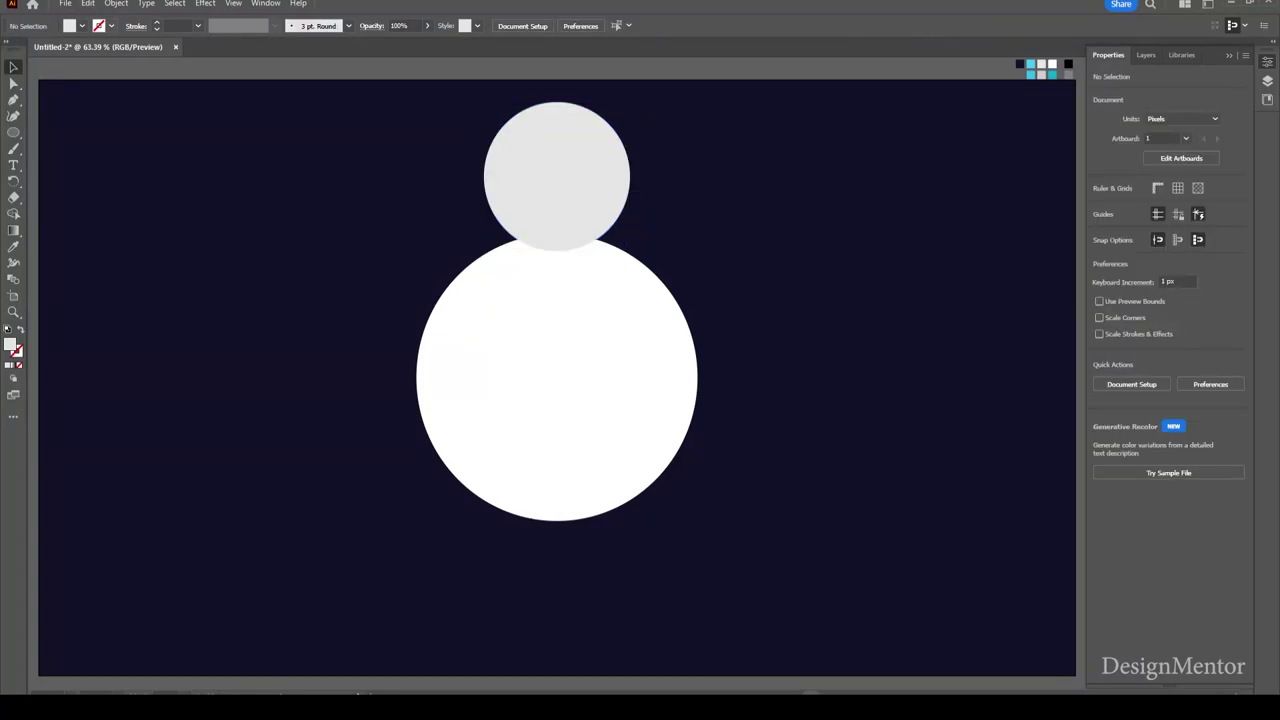
pyautogui.click(110, 25)
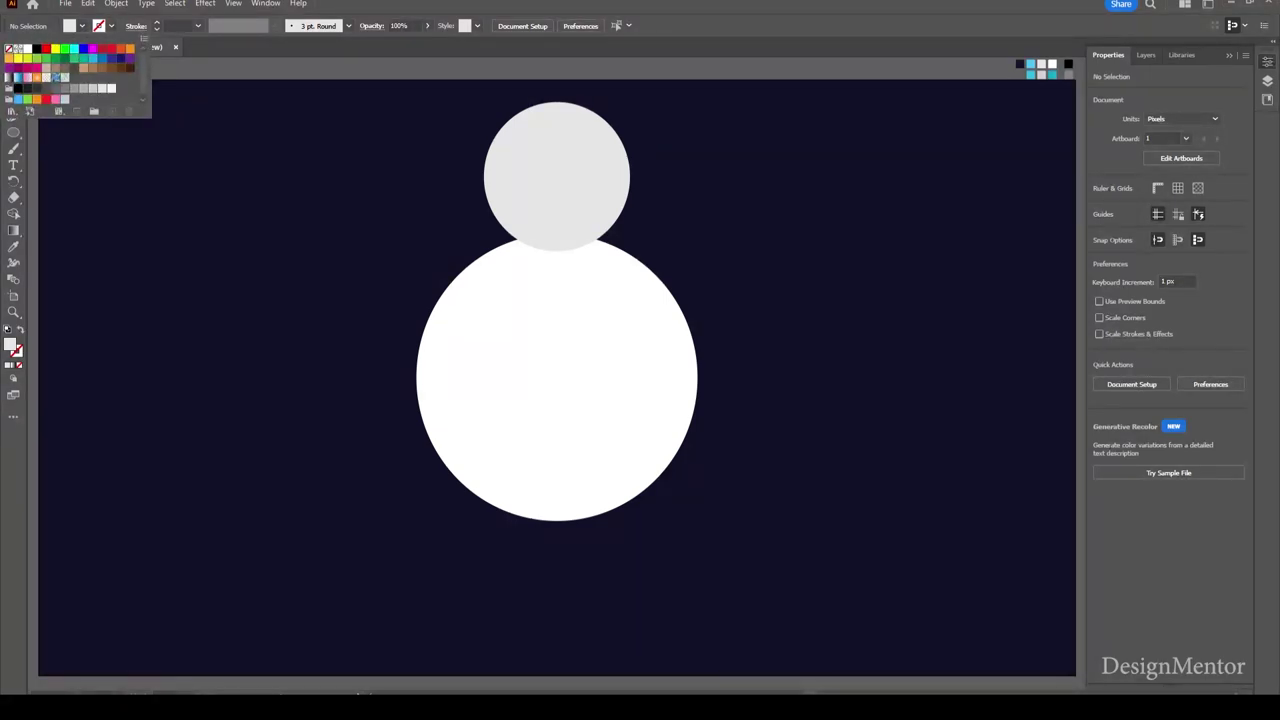
# - Draw a red 199 px horizontal line through the white circle's centre
pyautogui.click(45, 48)
pyautogui.press('Escape')
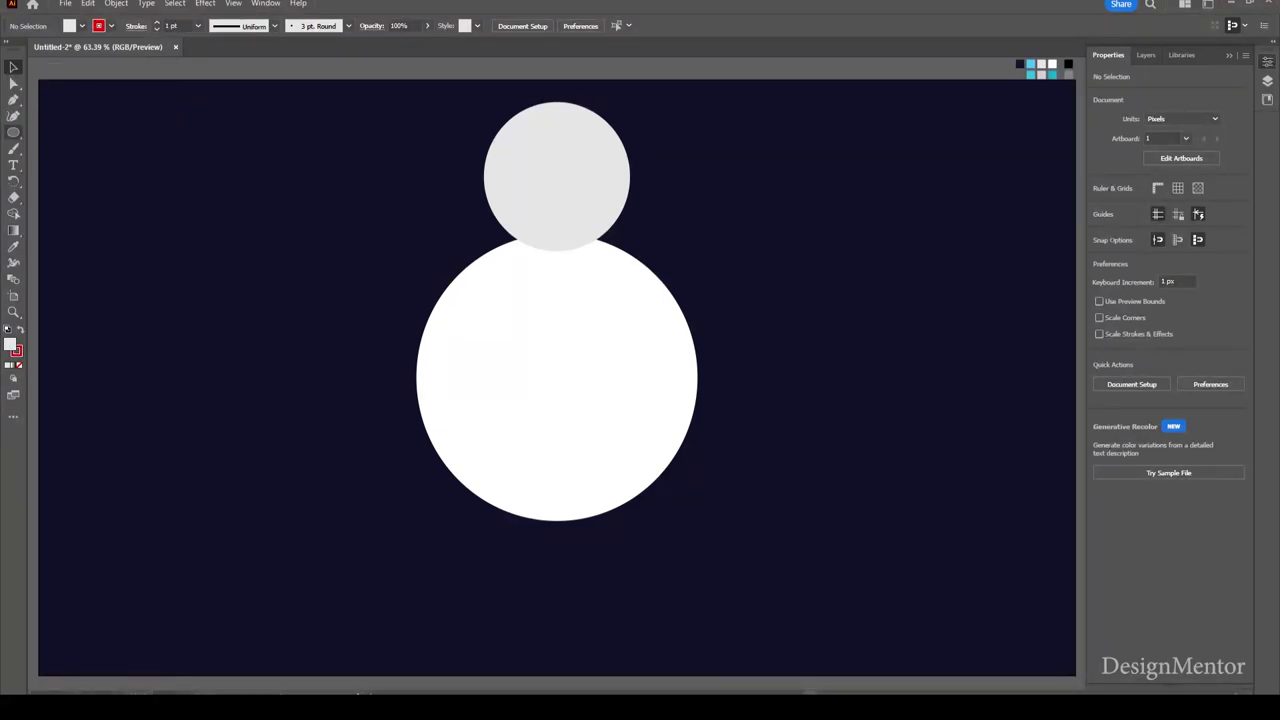
pyautogui.moveTo(14, 132); pyautogui.dragTo(70, 197)
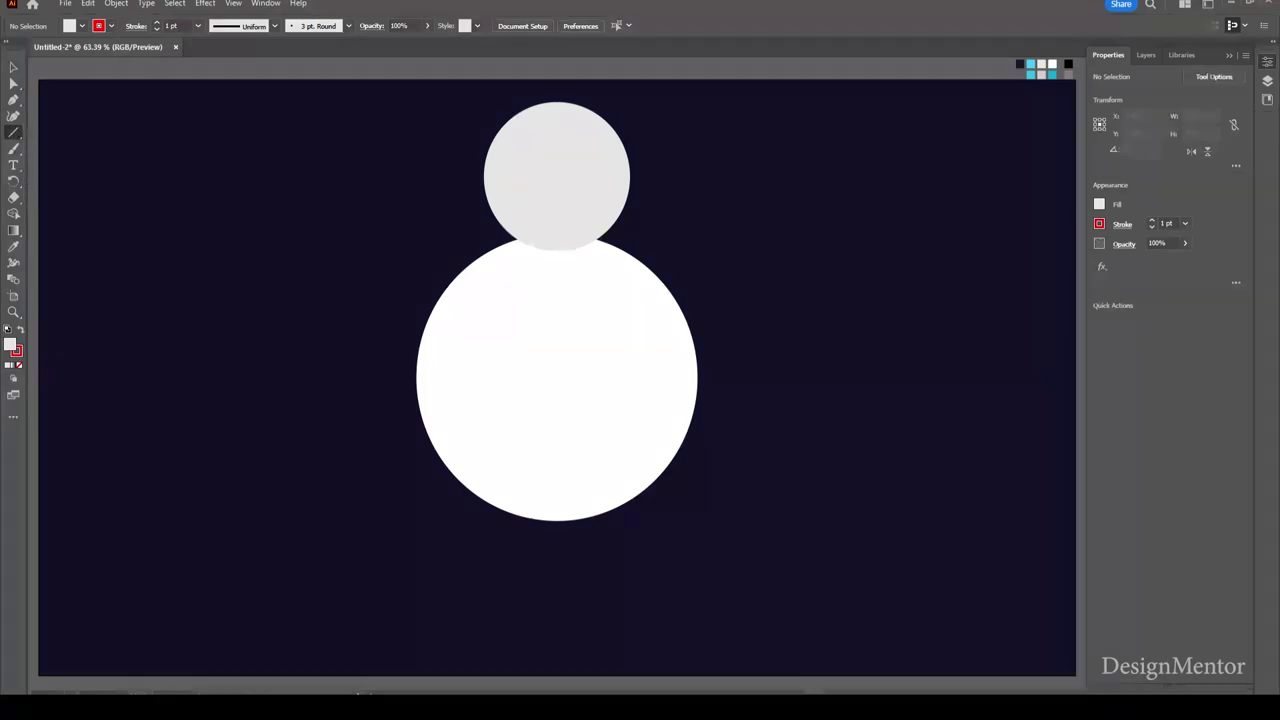
pyautogui.moveTo(507, 376); pyautogui.dragTo(611, 377)
# - Duplicate the red line as a vertical line centred across it, completing the crosshair
pyautogui.press('v')
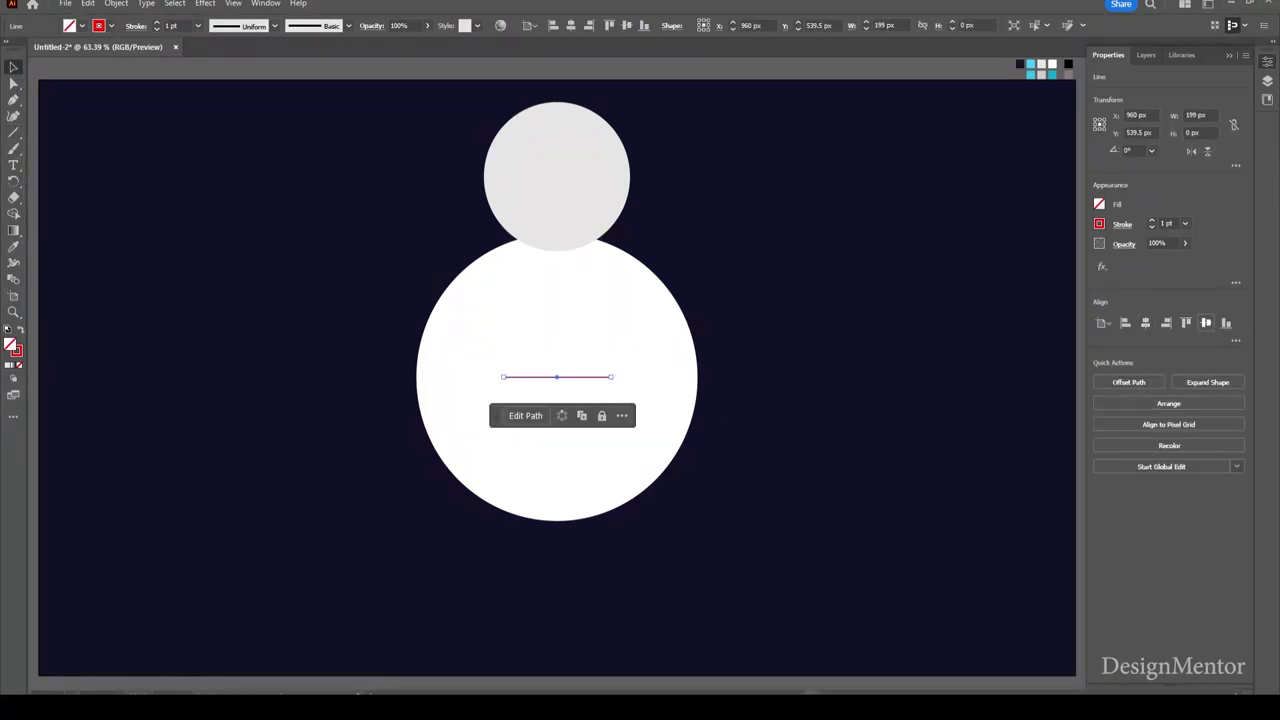
pyautogui.hotkey('ctrl', 'shift', 'a')
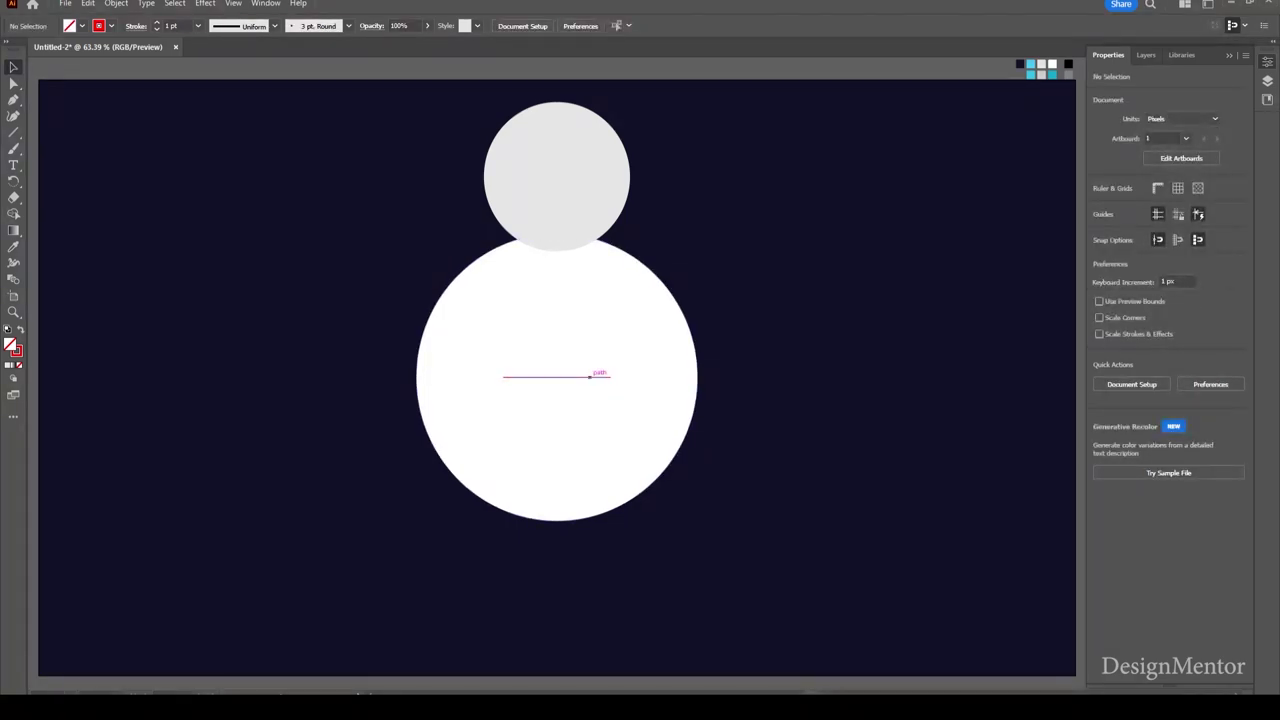
pyautogui.click(600, 377)
pyautogui.moveTo(556, 377)
pyautogui.mouseDown()
pyautogui.moveTo(634, 373)
pyautogui.moveTo(634, 440)
pyautogui.mouseUp()
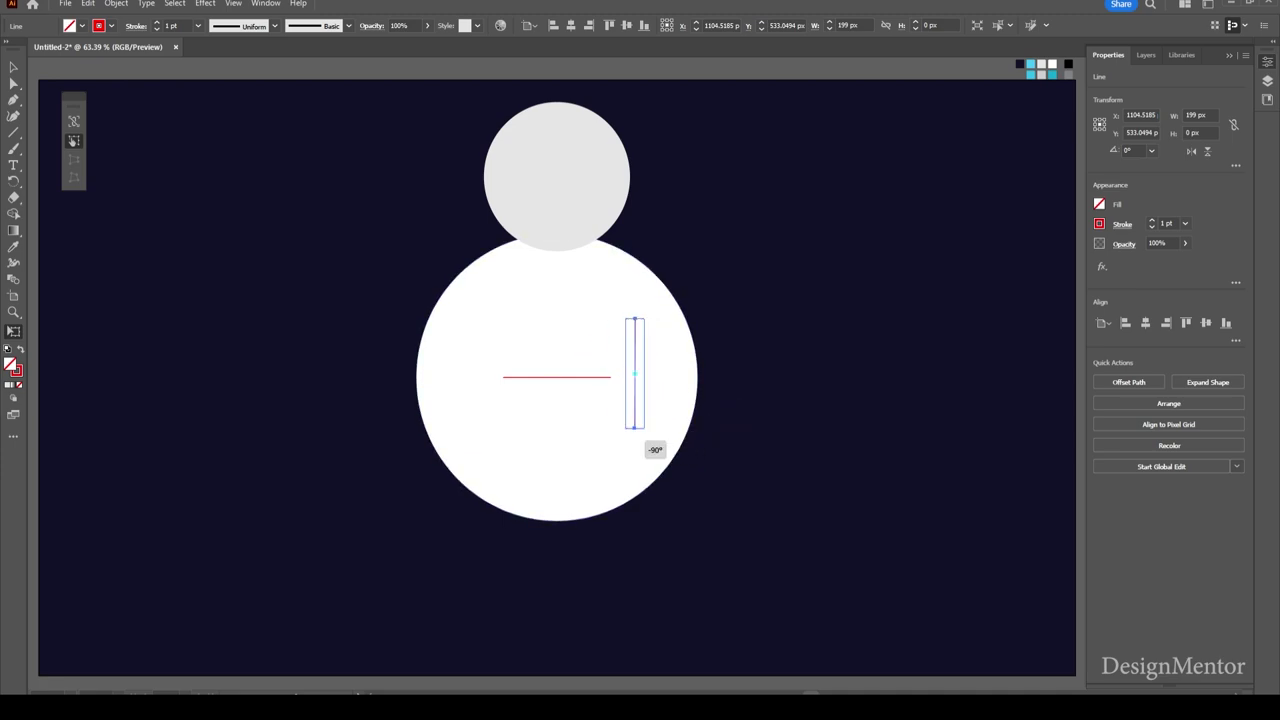
pyautogui.click(1145, 322)
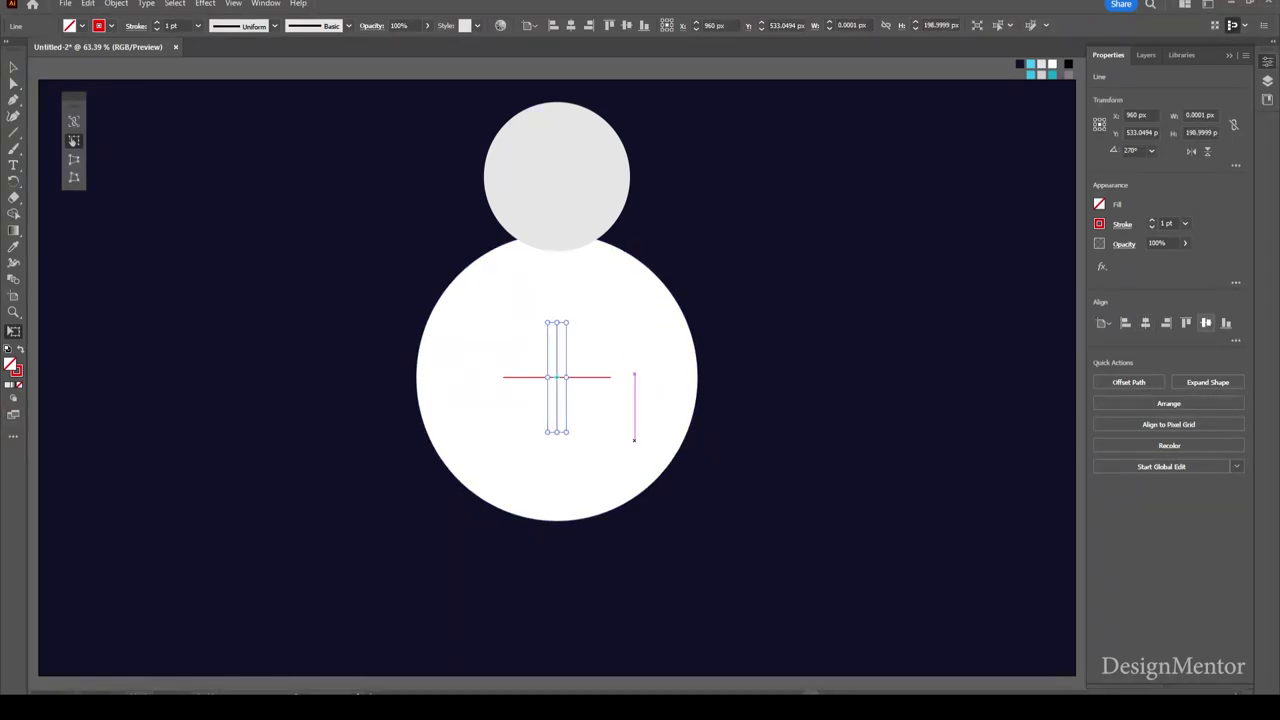
pyautogui.press('v')
pyautogui.hotkey('ctrl', 'shift', 'a')
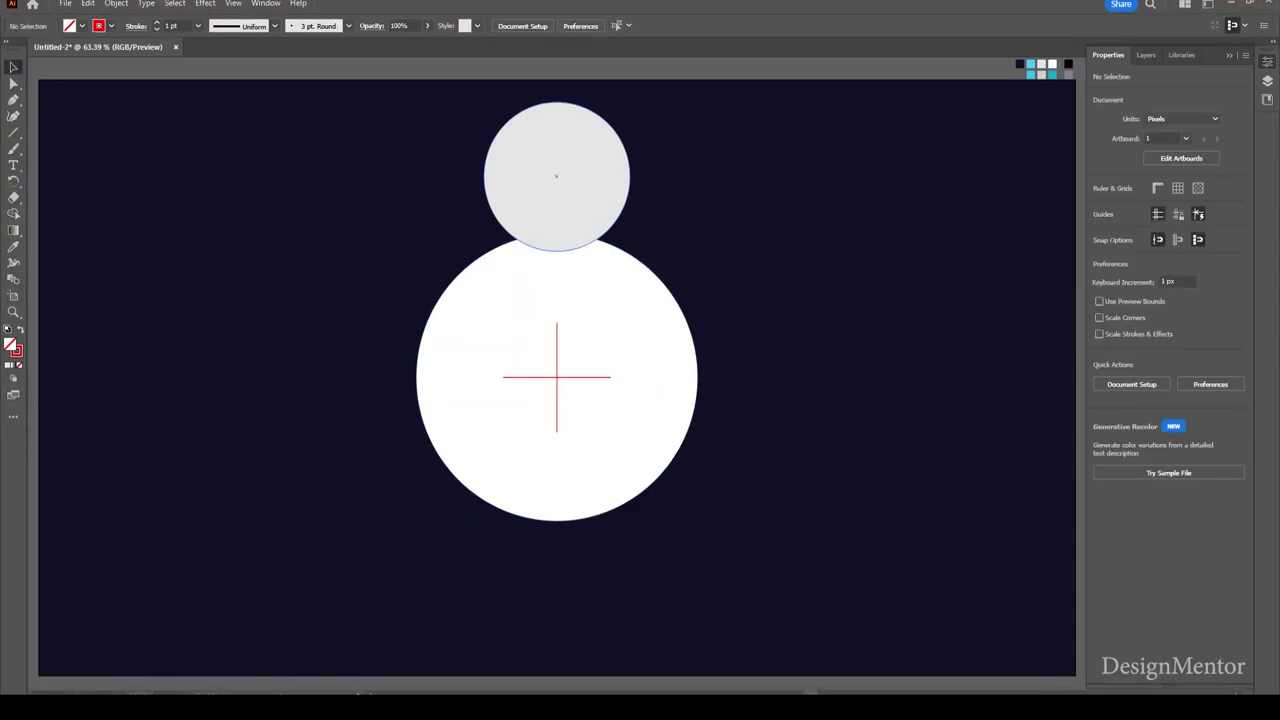
pyautogui.click(540, 170)
# - Rotate-copy the grey circle 45° around the crosshair centre and repeat until eight form a ring
pyautogui.press('r')
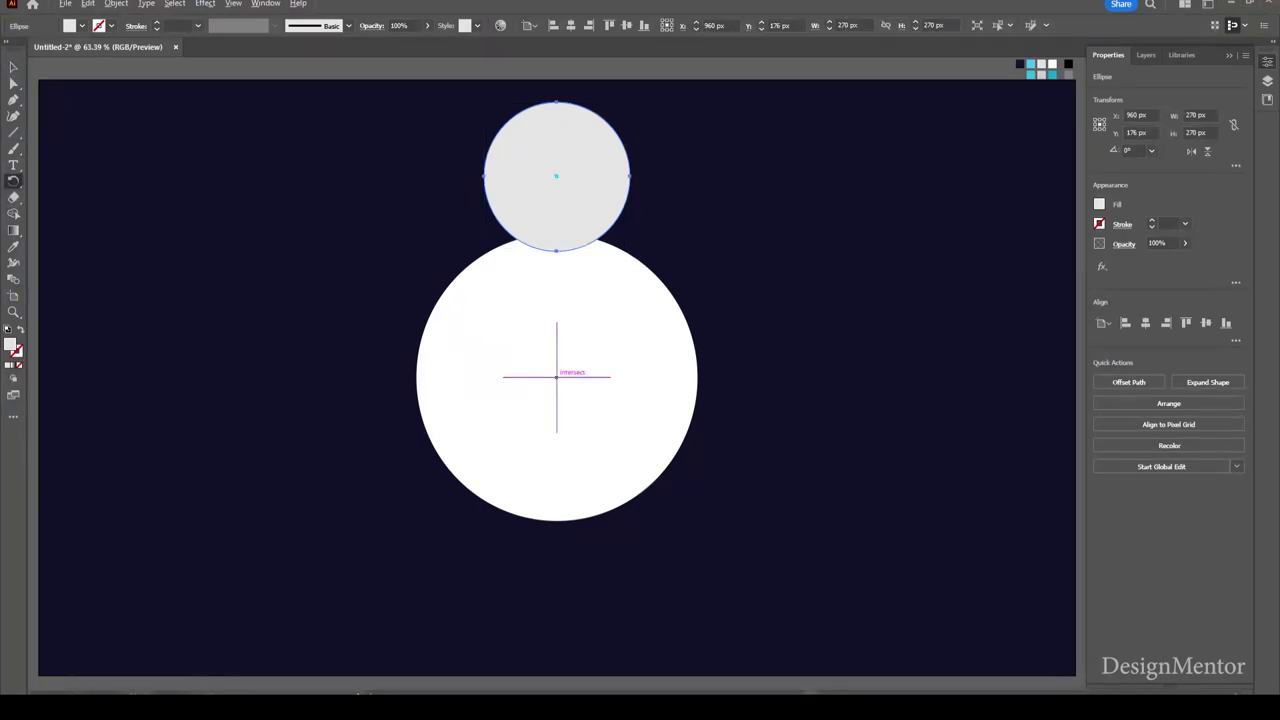
pyautogui.keyDown('alt'); pyautogui.click(556, 376); pyautogui.keyUp('alt')
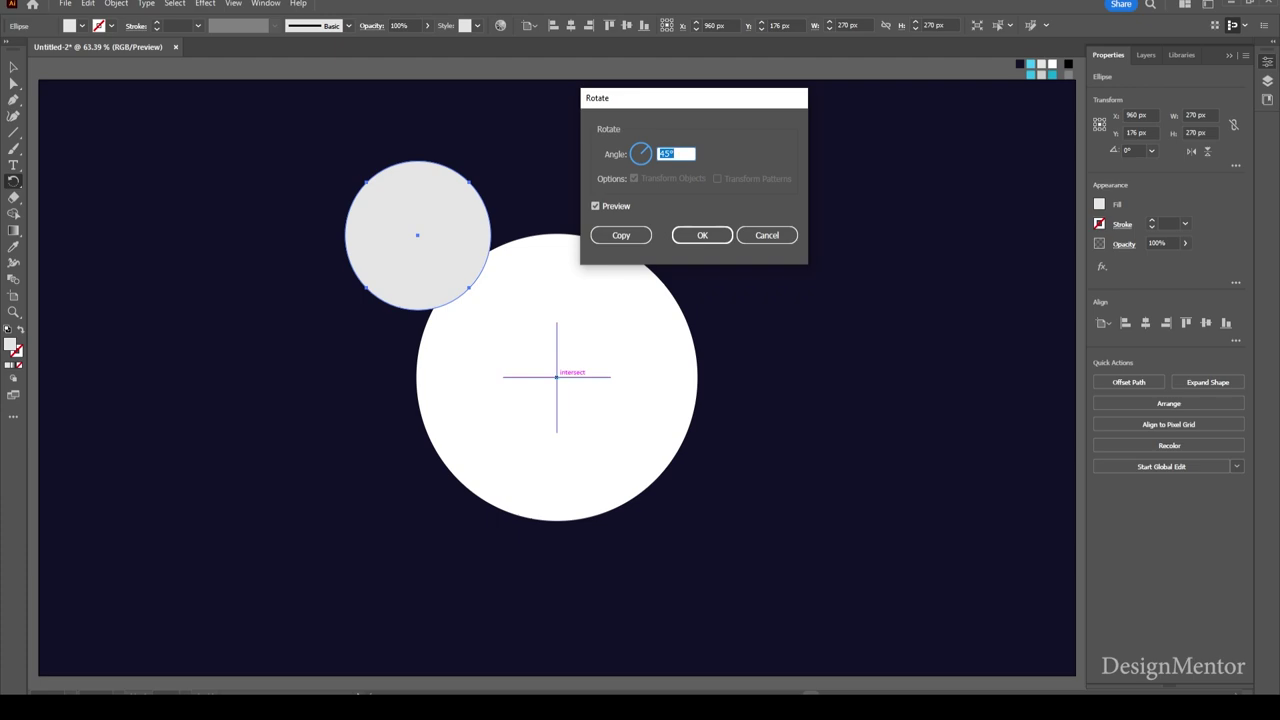
pyautogui.click(618, 234)
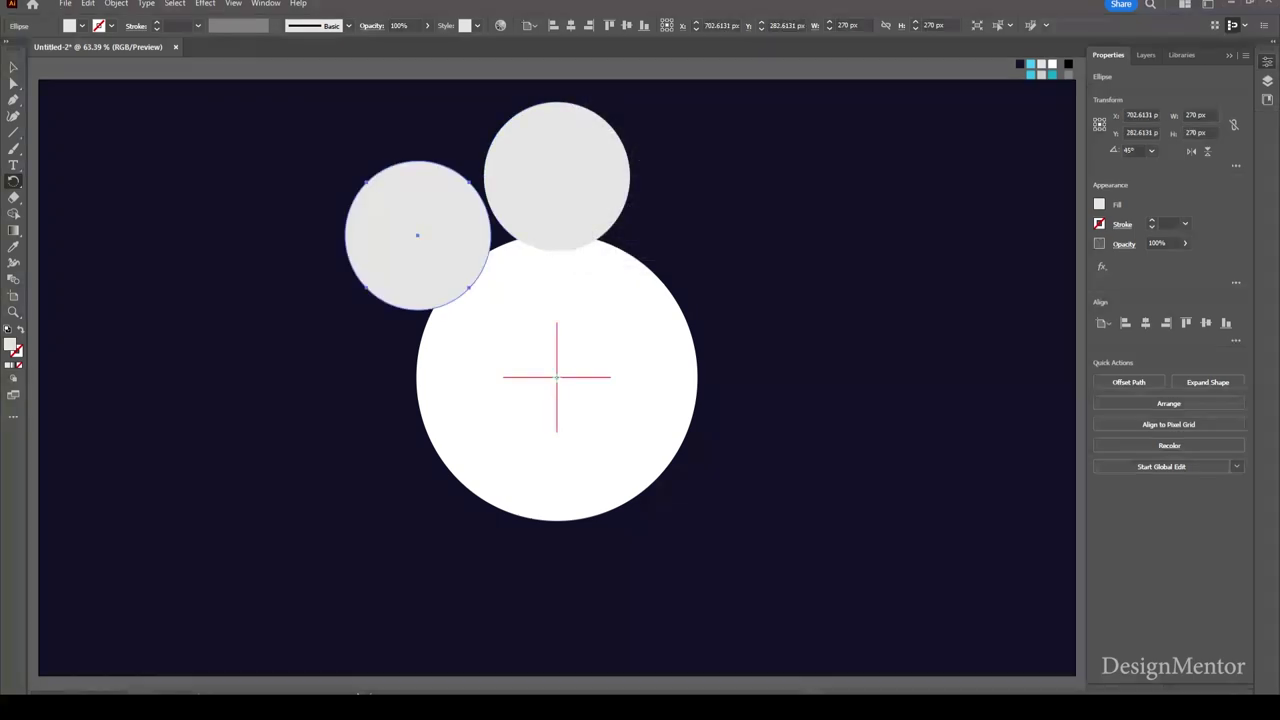
pyautogui.press('v')
pyautogui.hotkey('ctrl', 'd')
pyautogui.hotkey('ctrl', 'd')
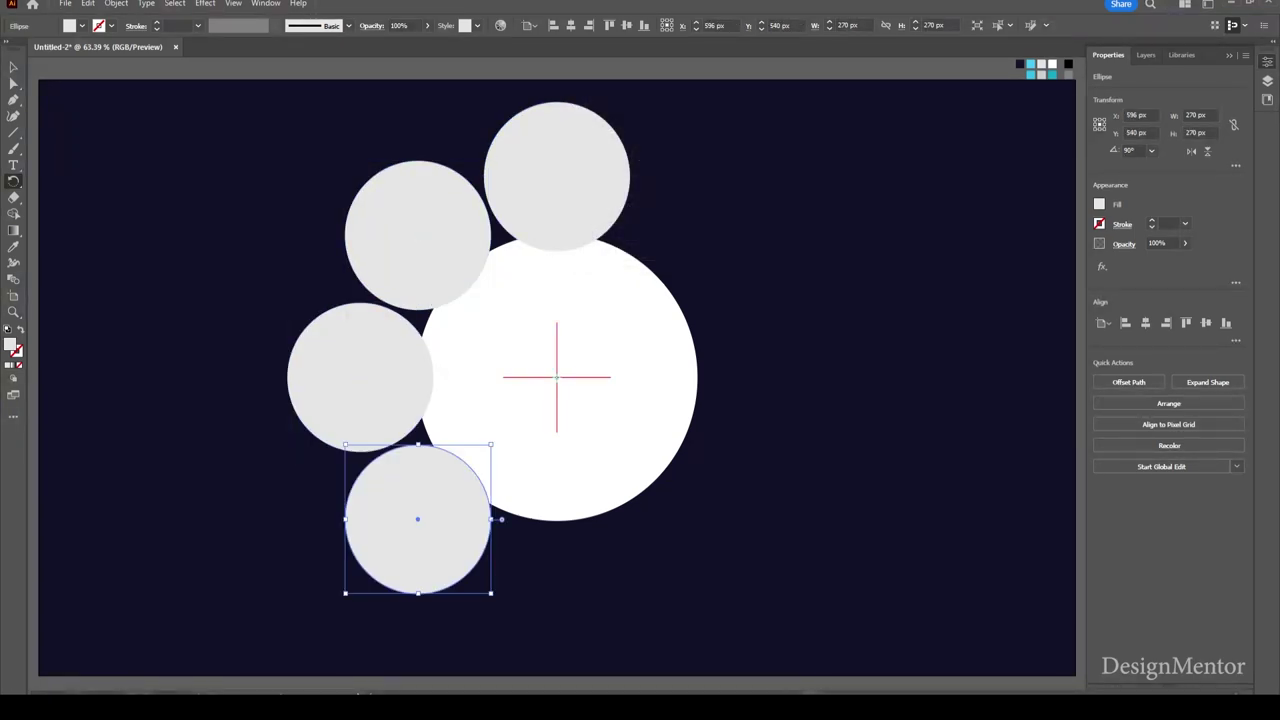
pyautogui.hotkey('ctrl', 'd')
pyautogui.hotkey('ctrl', 'd')
pyautogui.hotkey('ctrl', 'd')
pyautogui.hotkey('ctrl', 'd')
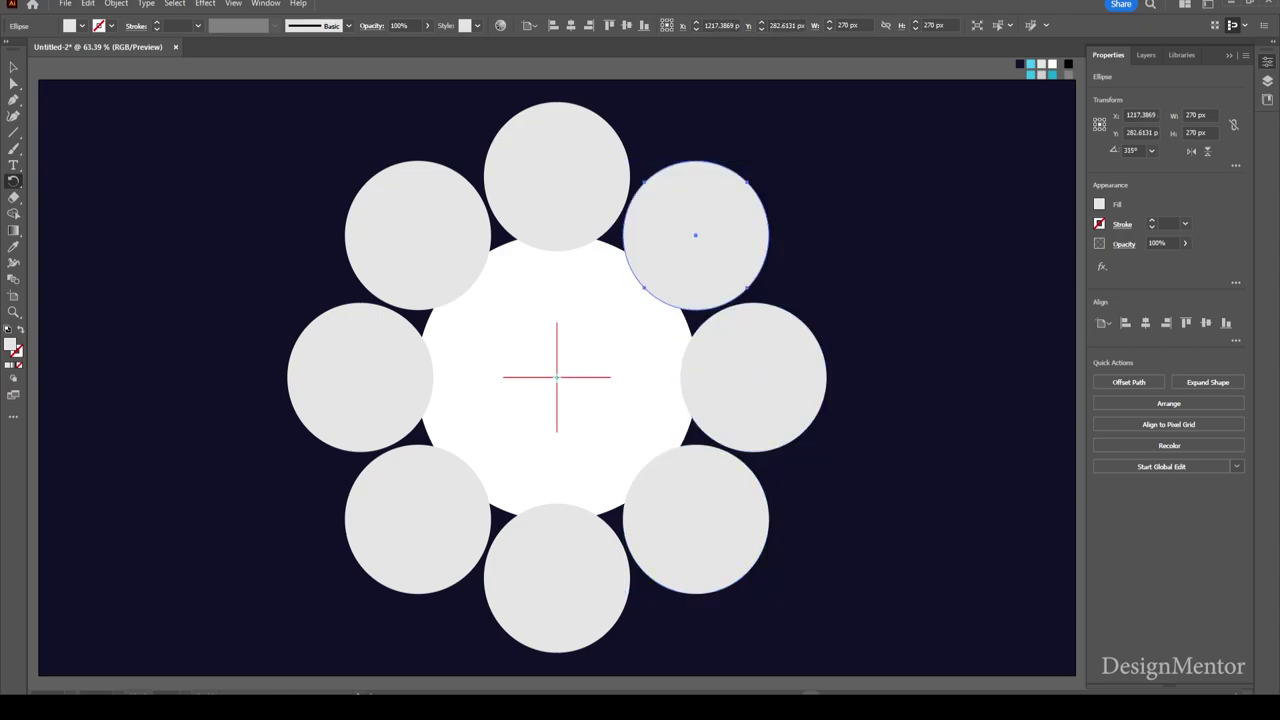
pyautogui.press('v')
pyautogui.hotkey('ctrl', 'shift', 'a')
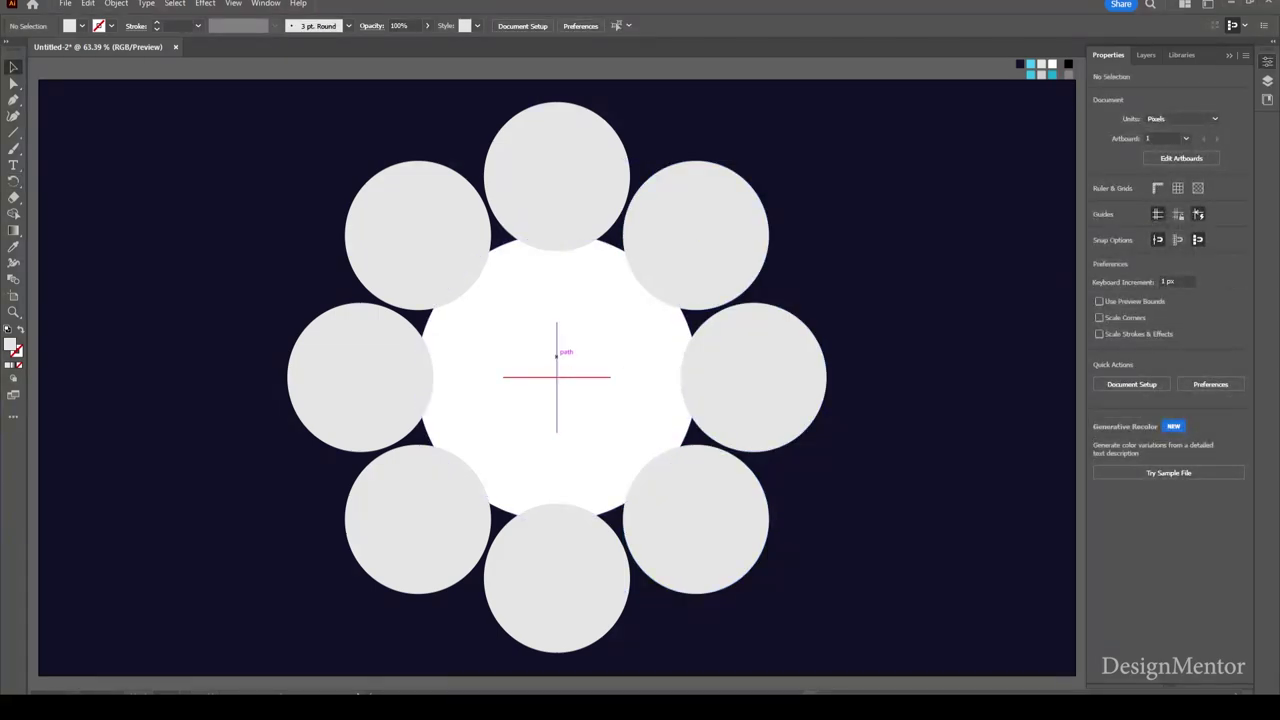
# - Delete the vertical and horizontal red crosshair lines
pyautogui.click(557, 352)
pyautogui.press('Delete')
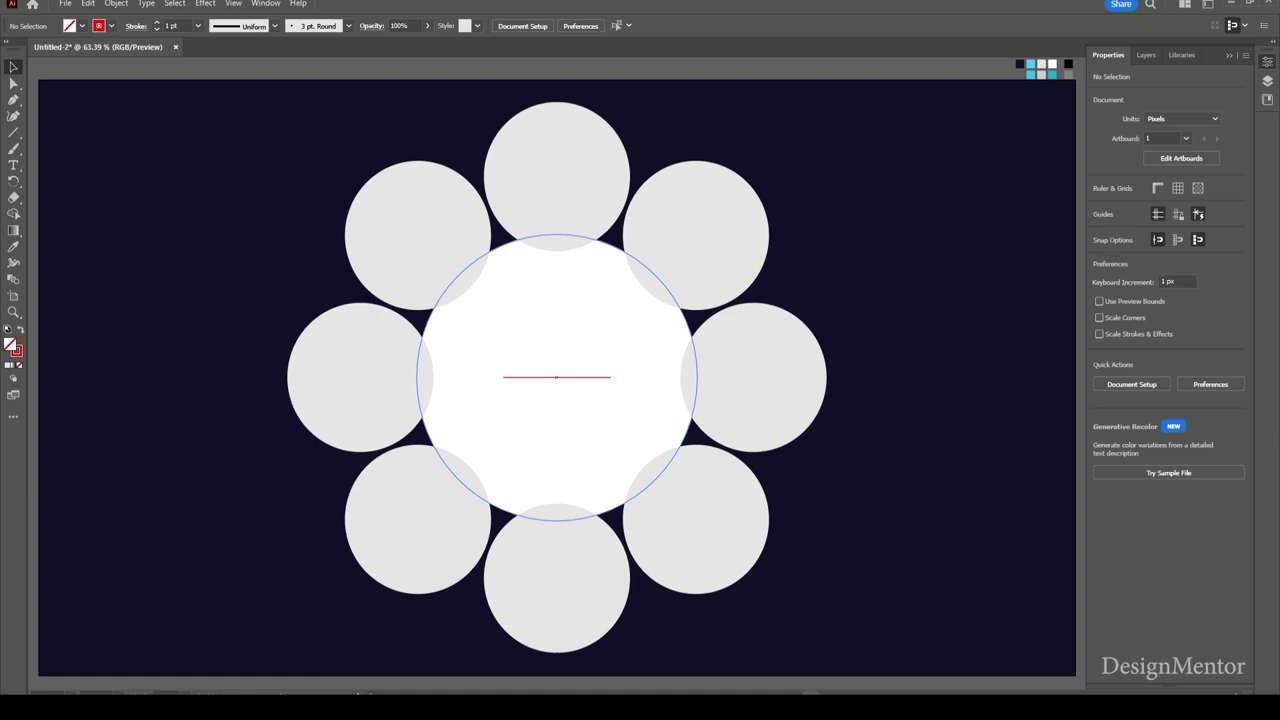
pyautogui.click(536, 376)
pyautogui.press('Delete')
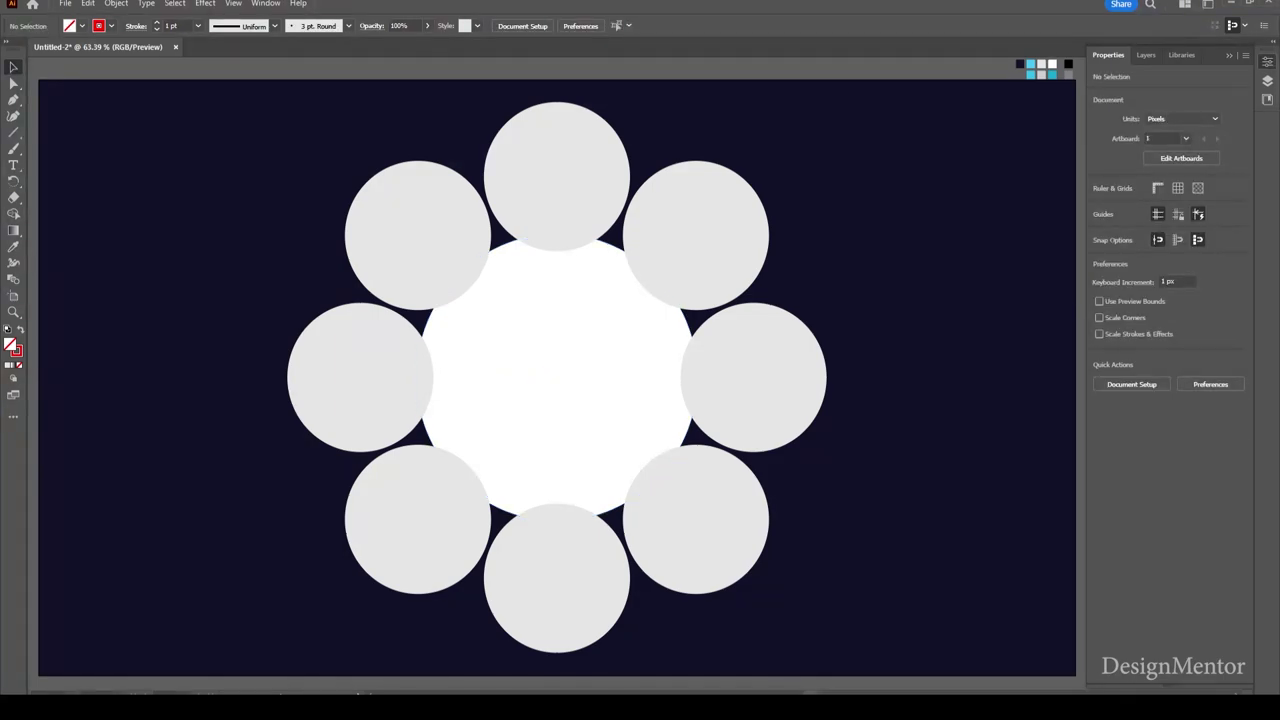
# - Select all eight grey circles and group them
pyautogui.click(558, 172)
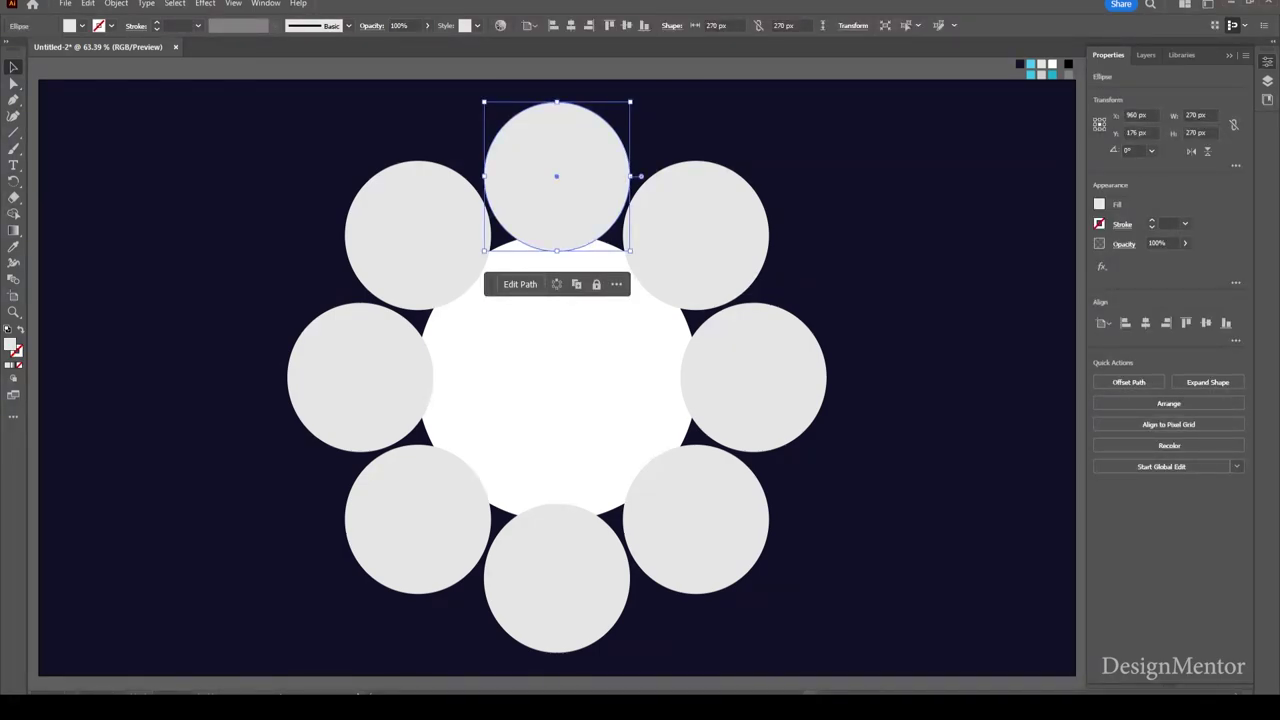
pyautogui.click(720, 130)
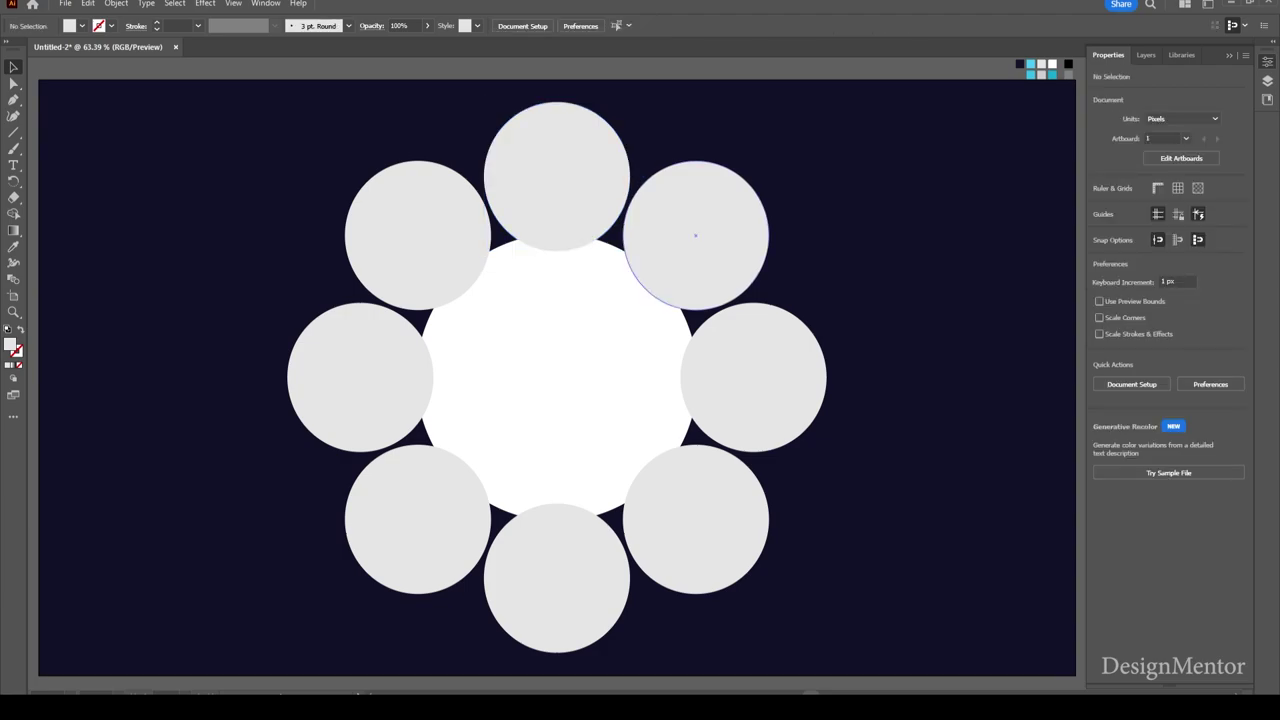
pyautogui.click(556, 177)
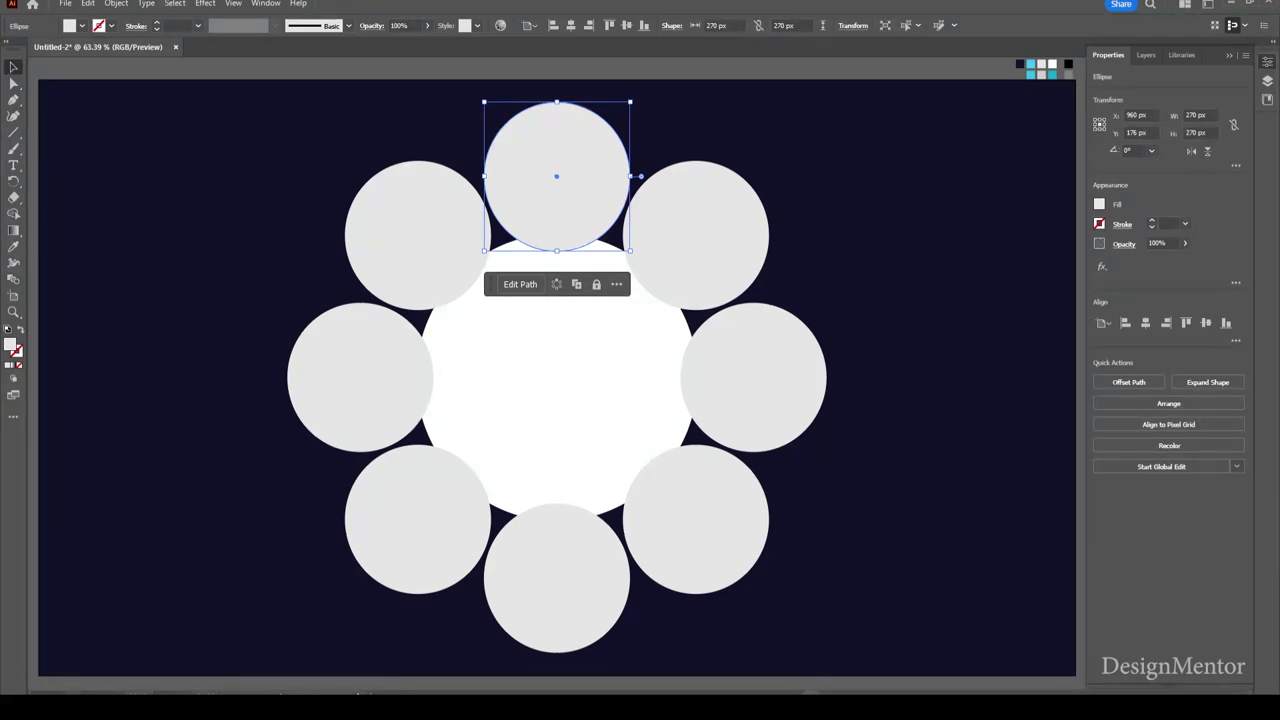
pyautogui.keyDown('shift'); pyautogui.click(695, 235); pyautogui.keyUp('shift')
pyautogui.keyDown('shift'); pyautogui.click(753, 377); pyautogui.keyUp('shift')
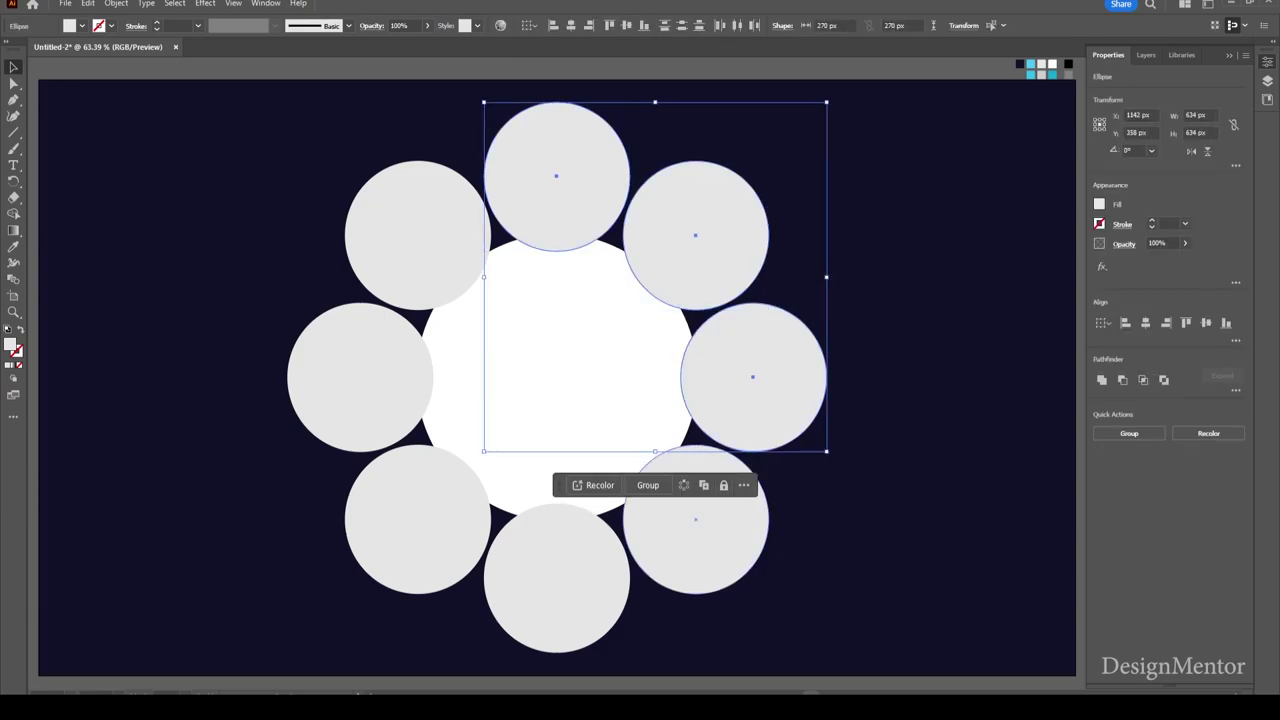
pyautogui.keyDown('shift'); pyautogui.click(695, 519); pyautogui.keyUp('shift')
pyautogui.keyDown('shift'); pyautogui.click(556, 577); pyautogui.keyUp('shift')
pyautogui.keyDown('shift'); pyautogui.click(417, 519); pyautogui.keyUp('shift')
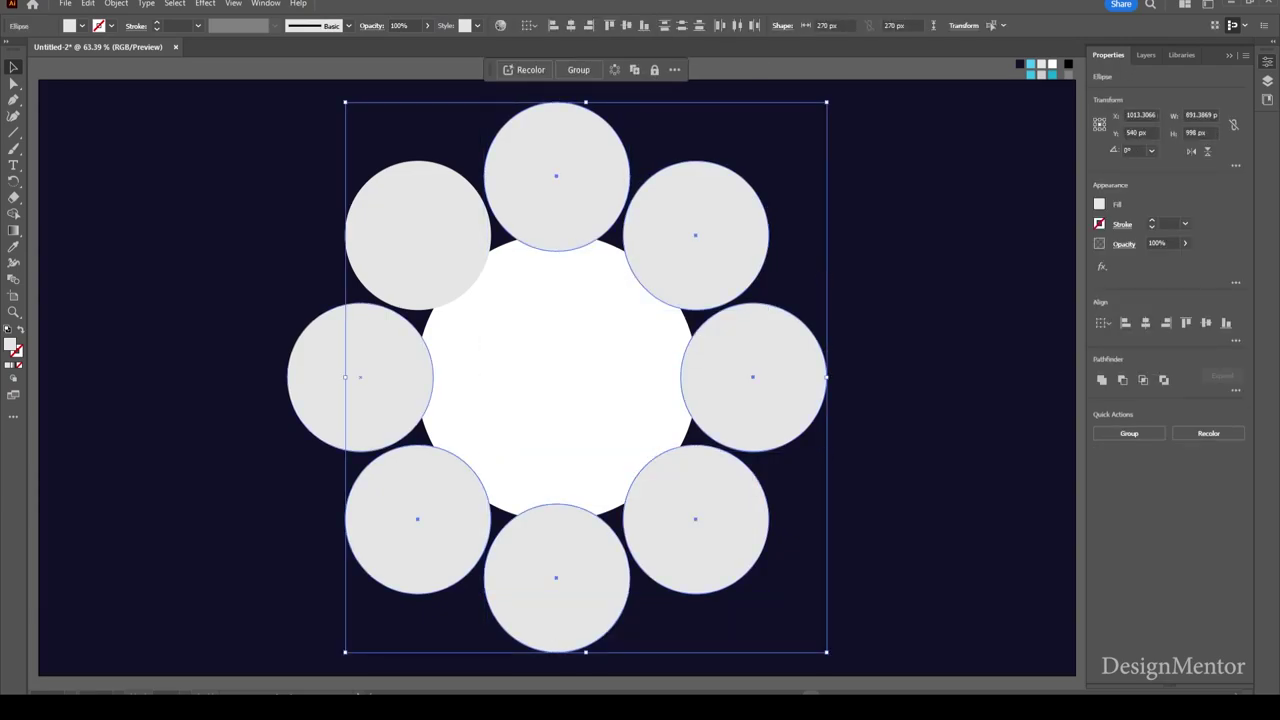
pyautogui.keyDown('shift'); pyautogui.click(360, 377); pyautogui.keyUp('shift')
pyautogui.keyDown('shift'); pyautogui.click(417, 235); pyautogui.keyUp('shift')
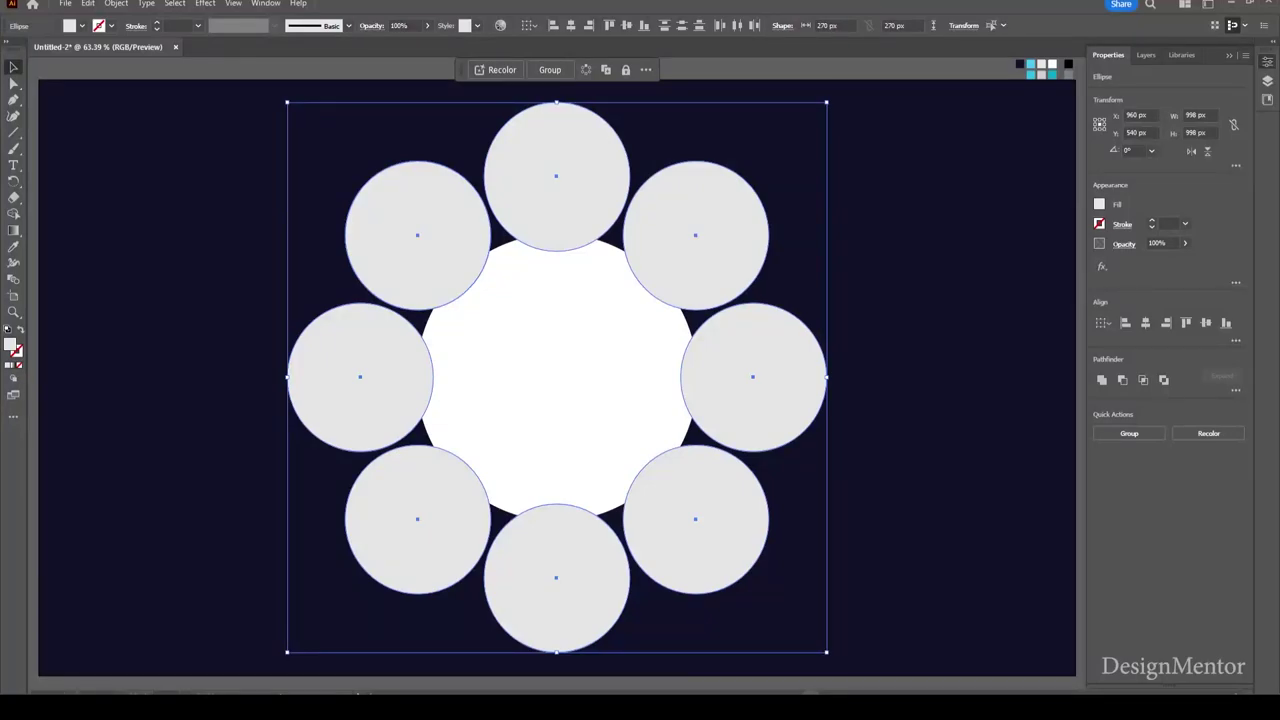
pyautogui.rightClick(414, 228)
pyautogui.click(448, 397)
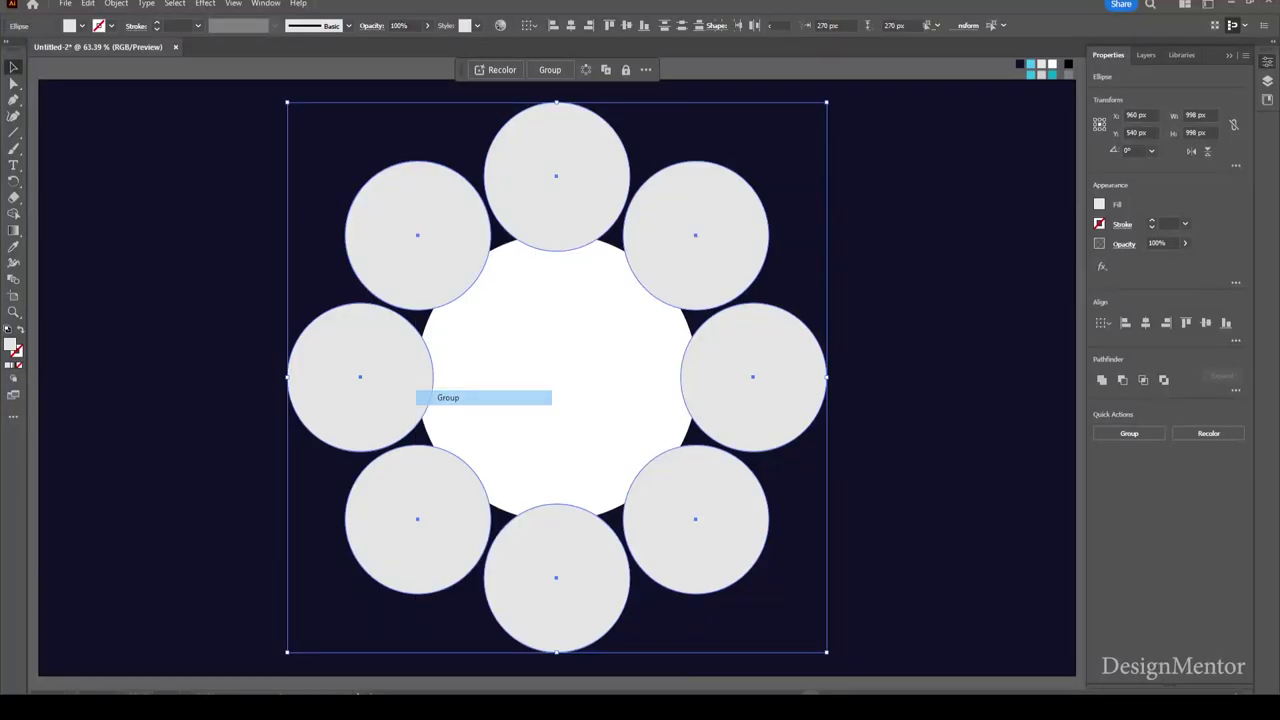
pyautogui.hotkey('ctrl', 'shift', 'a')
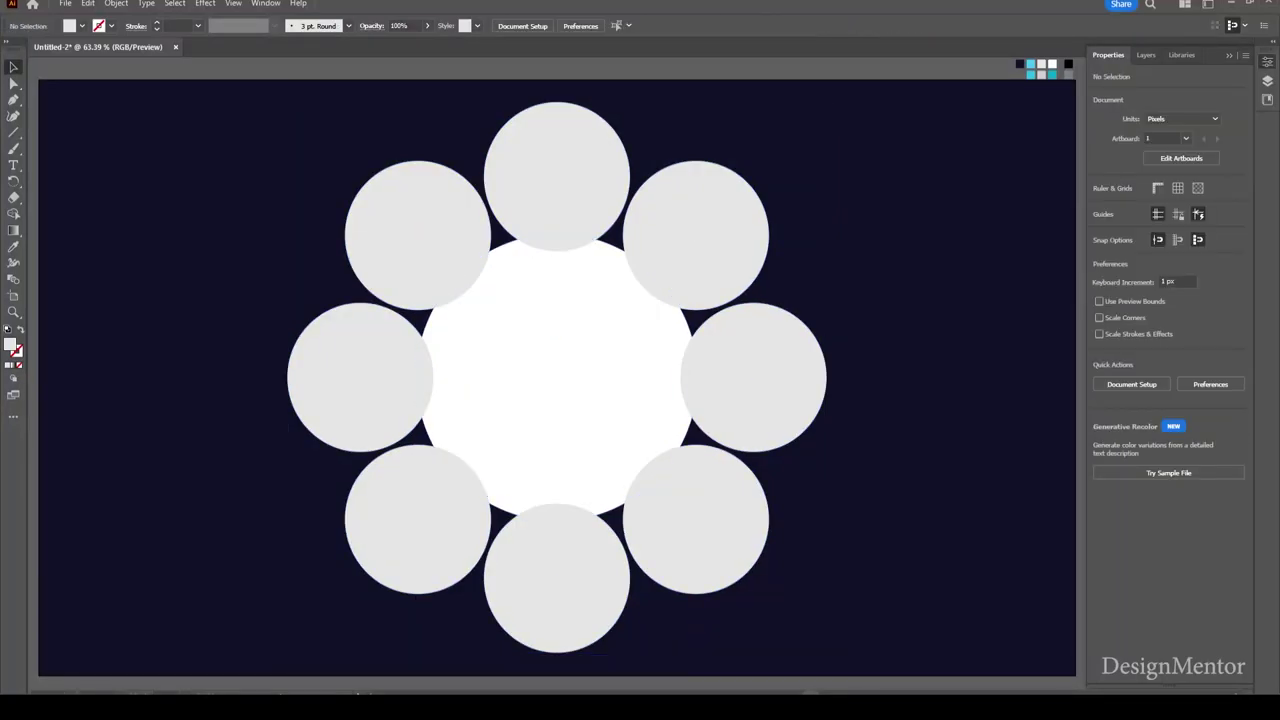
# - Select everything and apply Pathfinder Minus Front to cut the circles from the white circle
pyautogui.hotkey('ctrl', 'a')
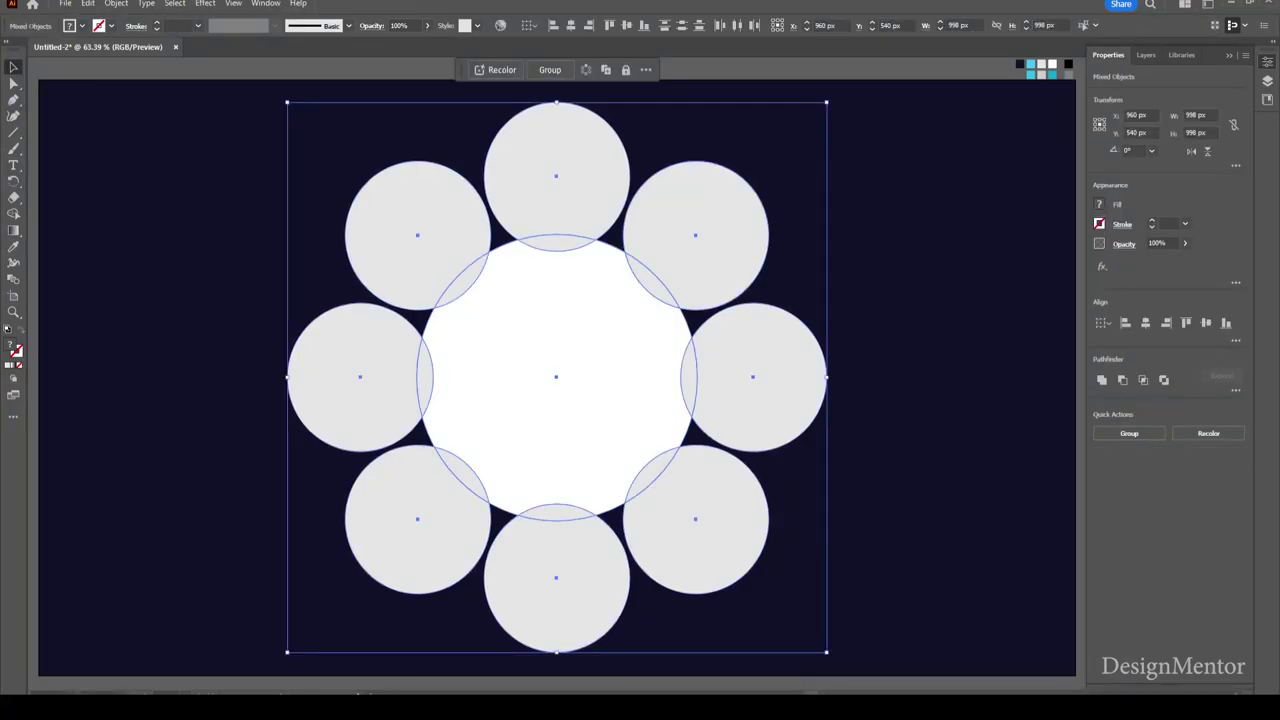
pyautogui.click(265, 4)
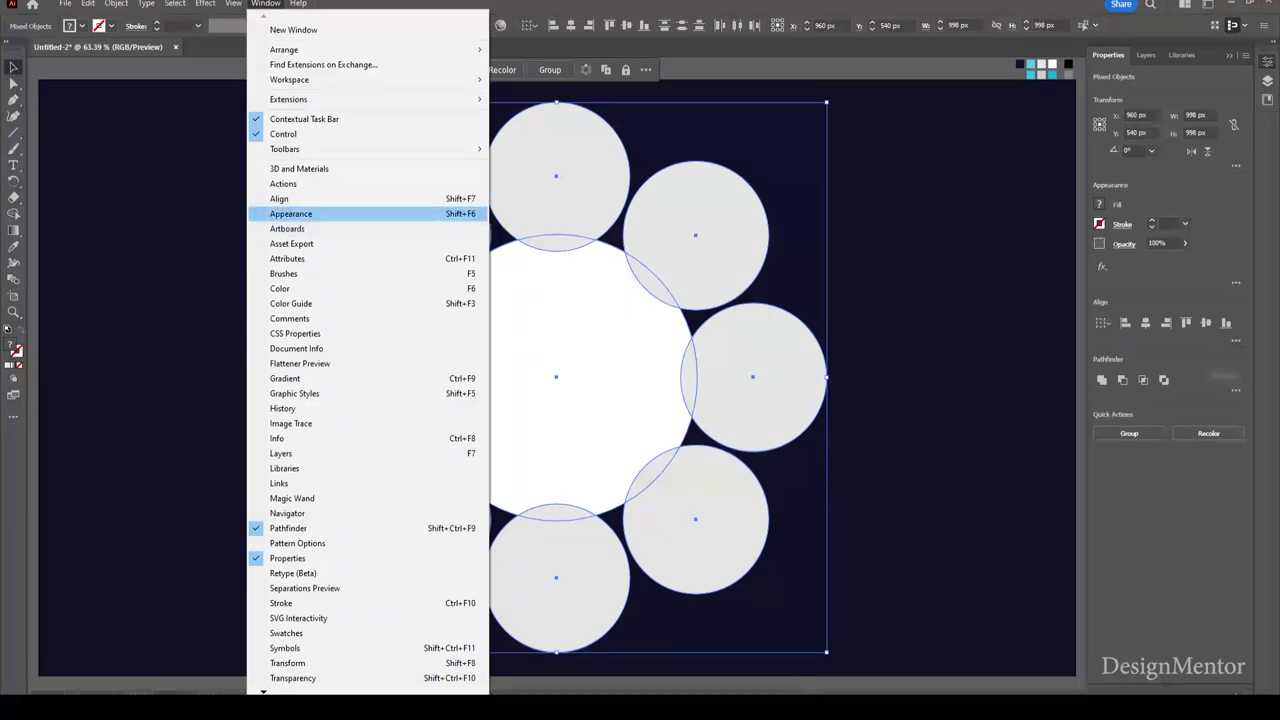
pyautogui.click(291, 213)
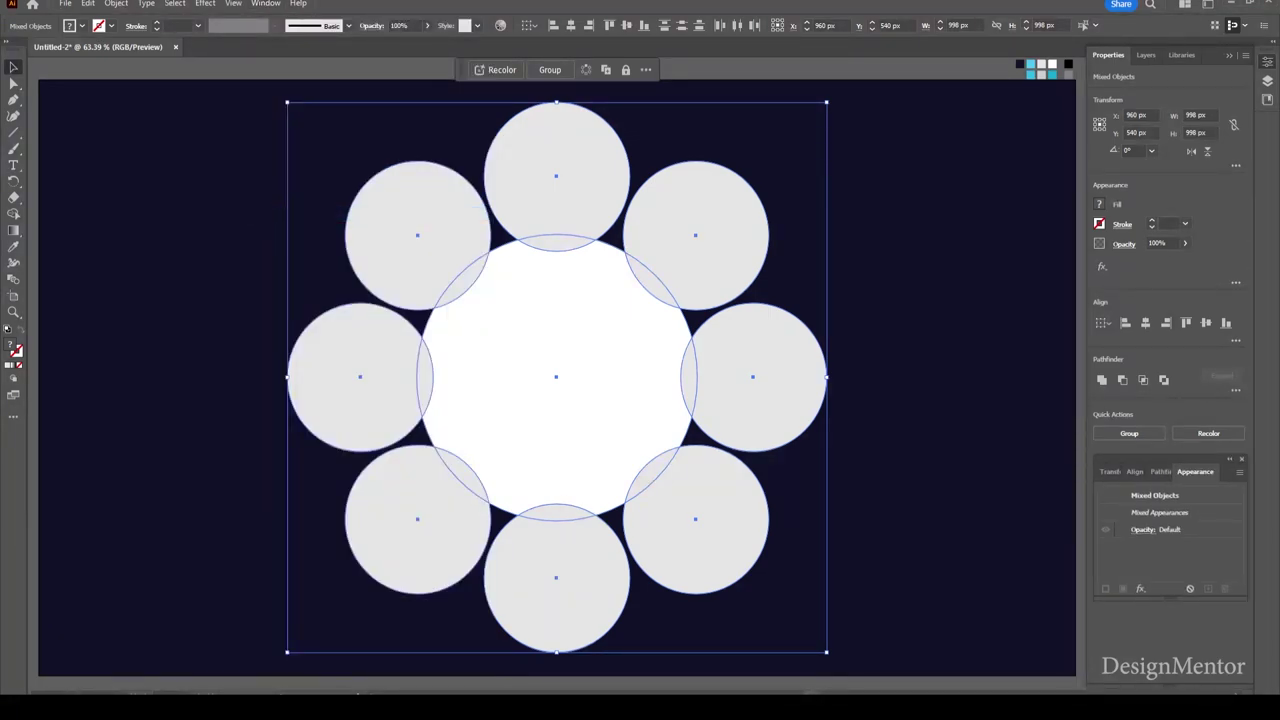
pyautogui.click(1160, 471)
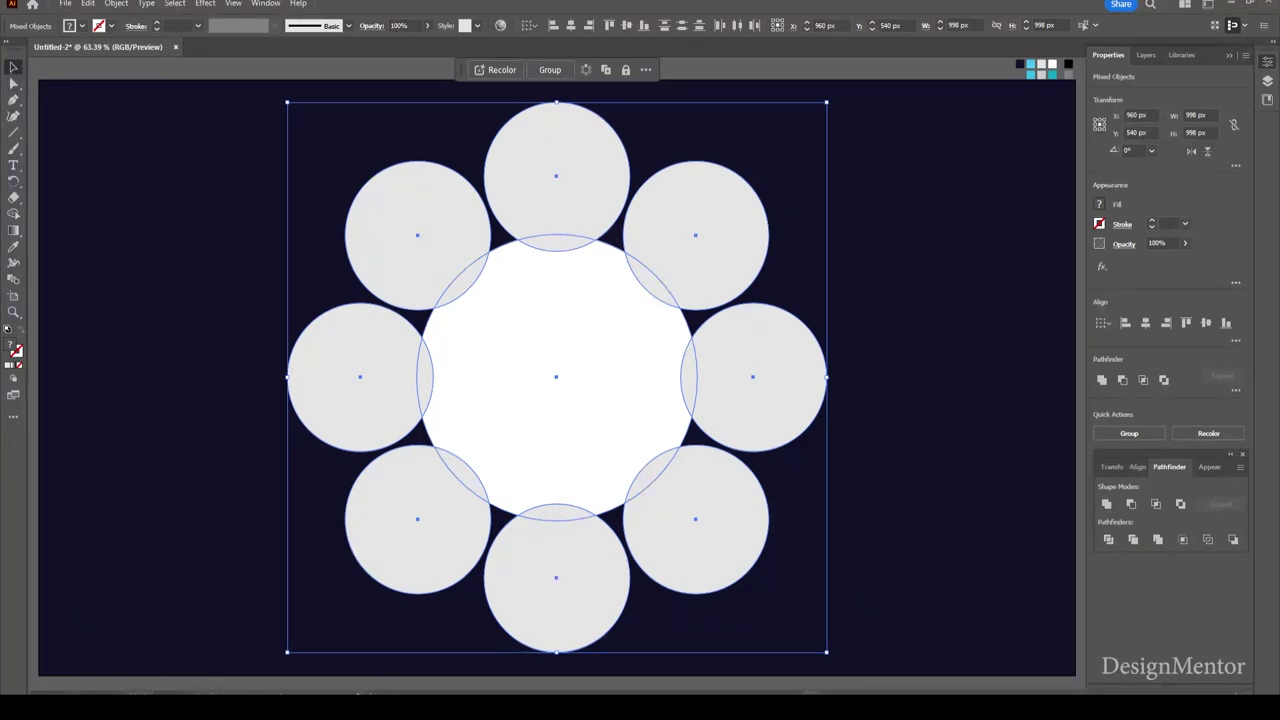
pyautogui.click(1131, 504)
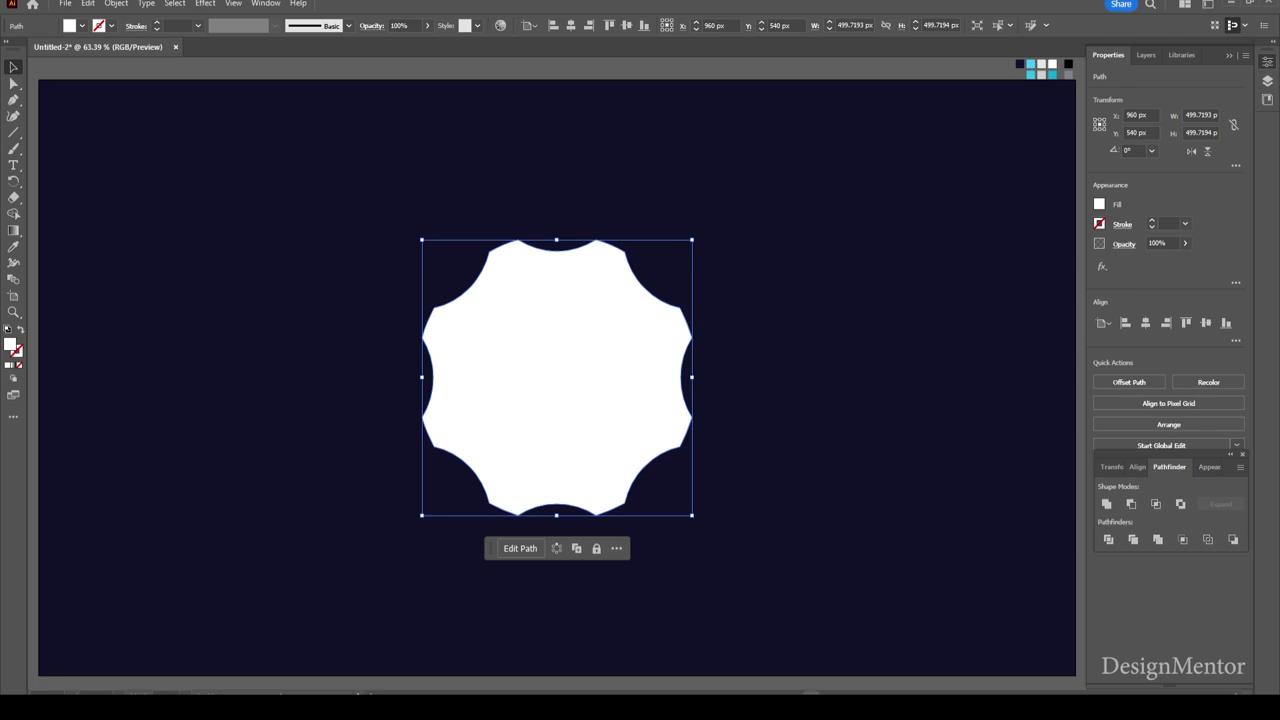
pyautogui.hotkey('ctrl', 'shift', 'a')
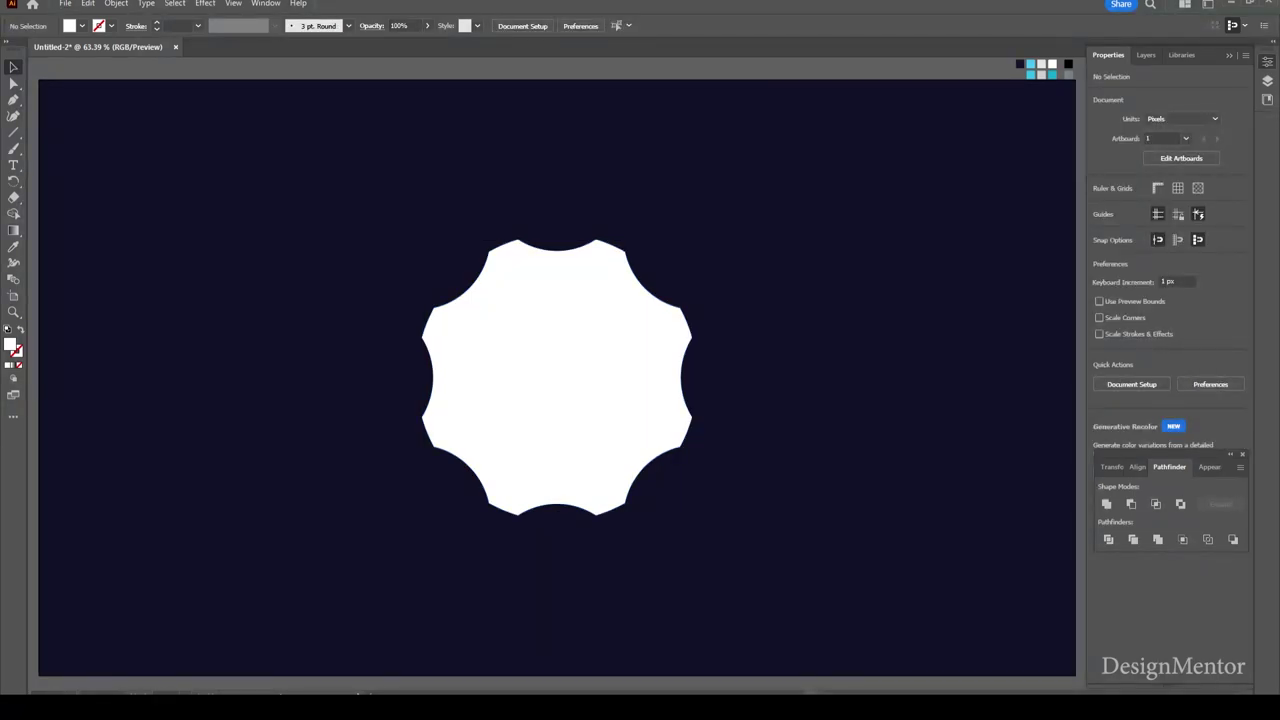
# - Set a light grey fill for the new ellipse
pyautogui.moveTo(13, 132); pyautogui.dragTo(75, 148)
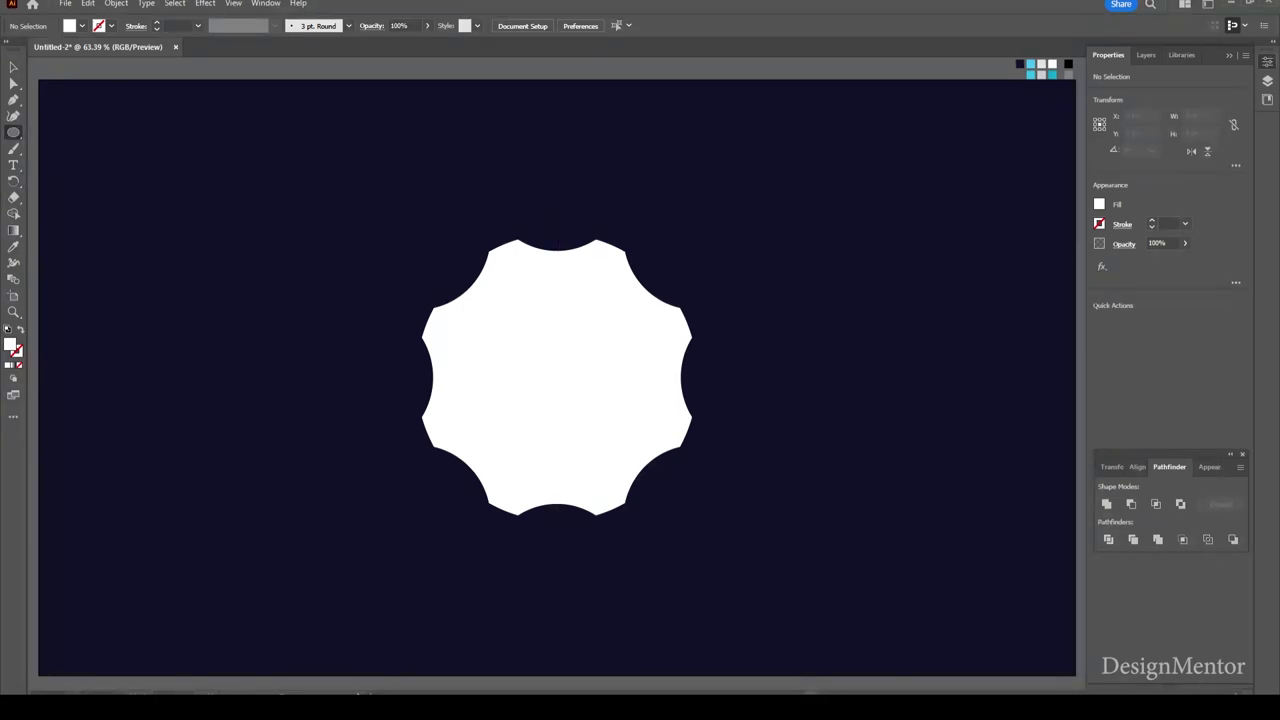
pyautogui.click(557, 377)
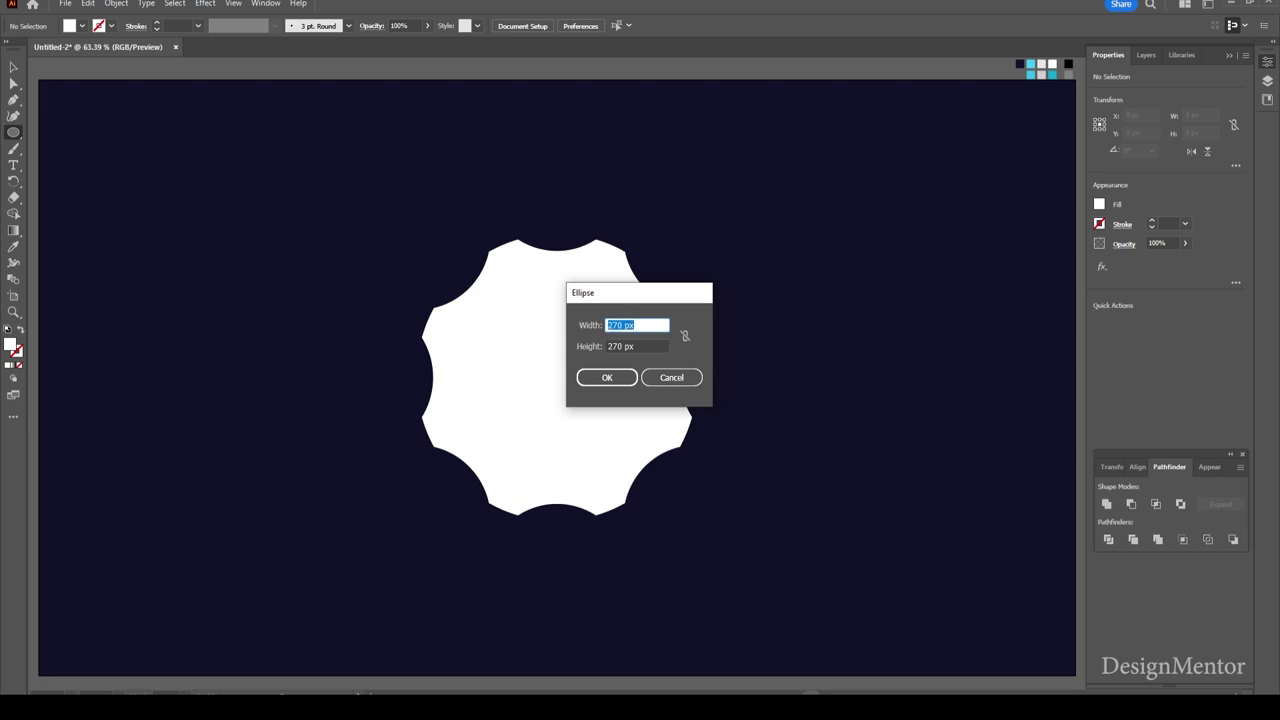
pyautogui.press('Escape')
pyautogui.click(82, 25)
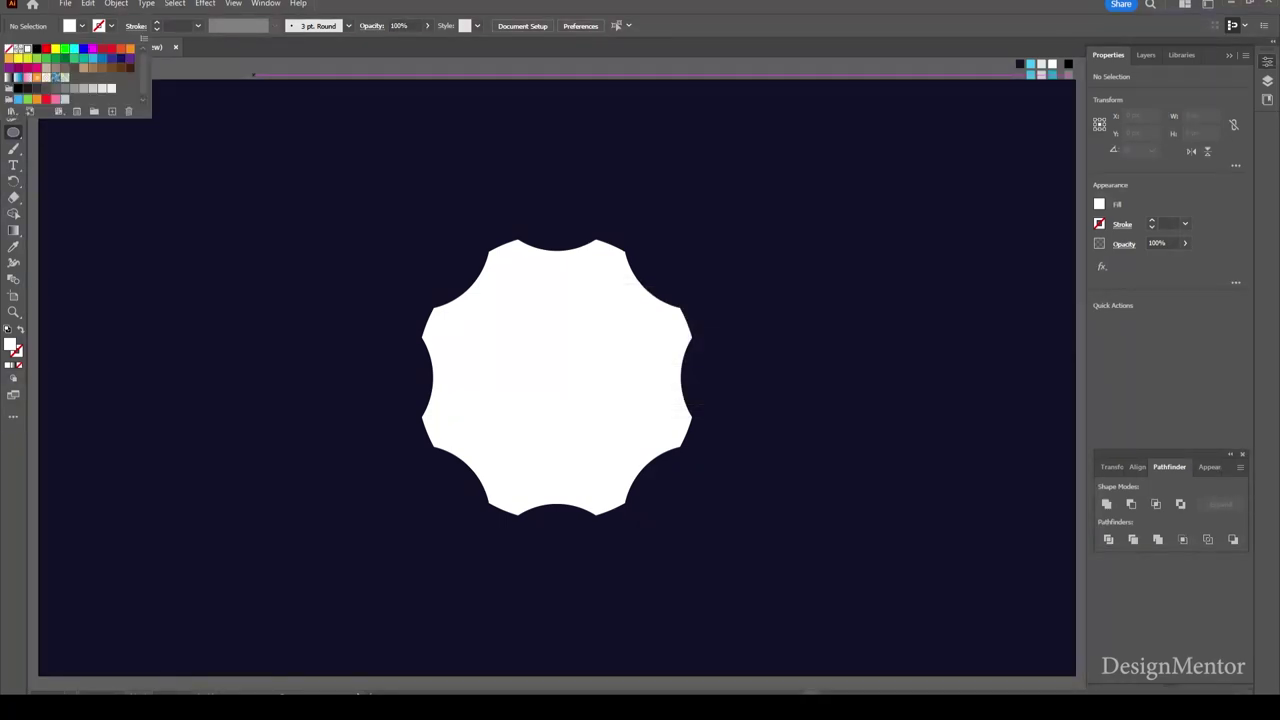
pyautogui.click(103, 89)
pyautogui.press('Escape')
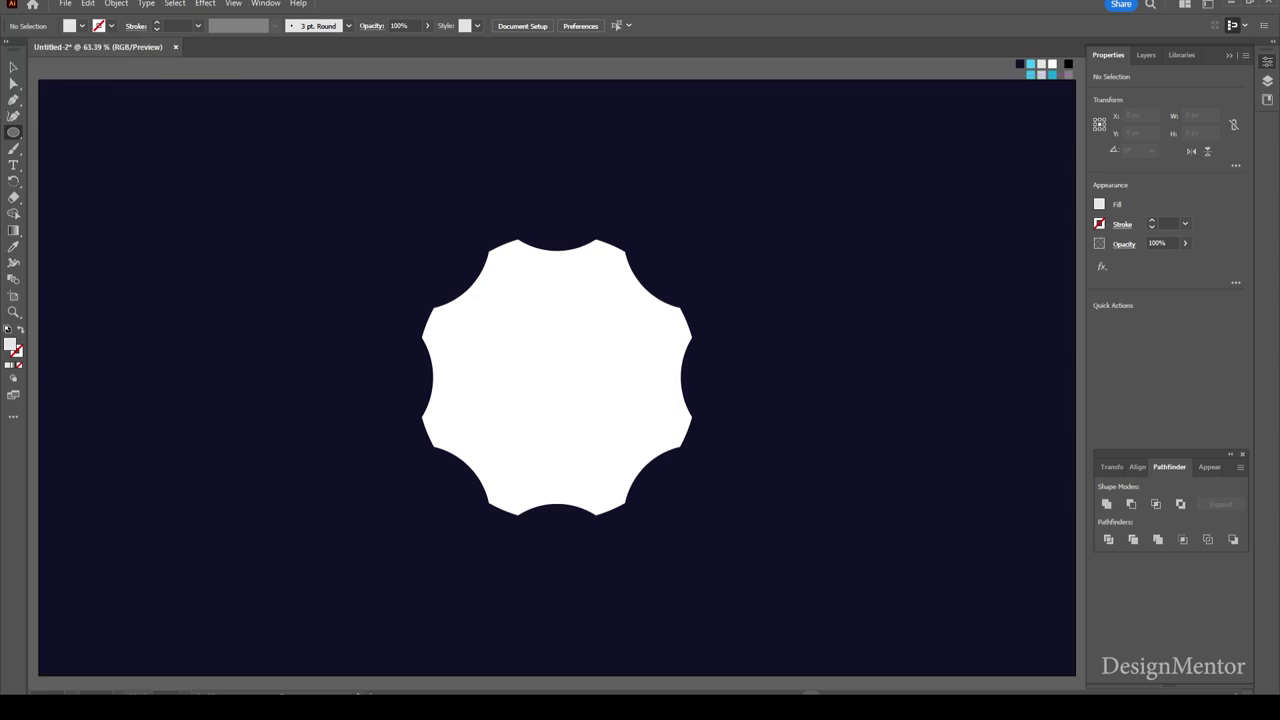
# - Create a 250×250 px light grey circle
pyautogui.click(557, 378)
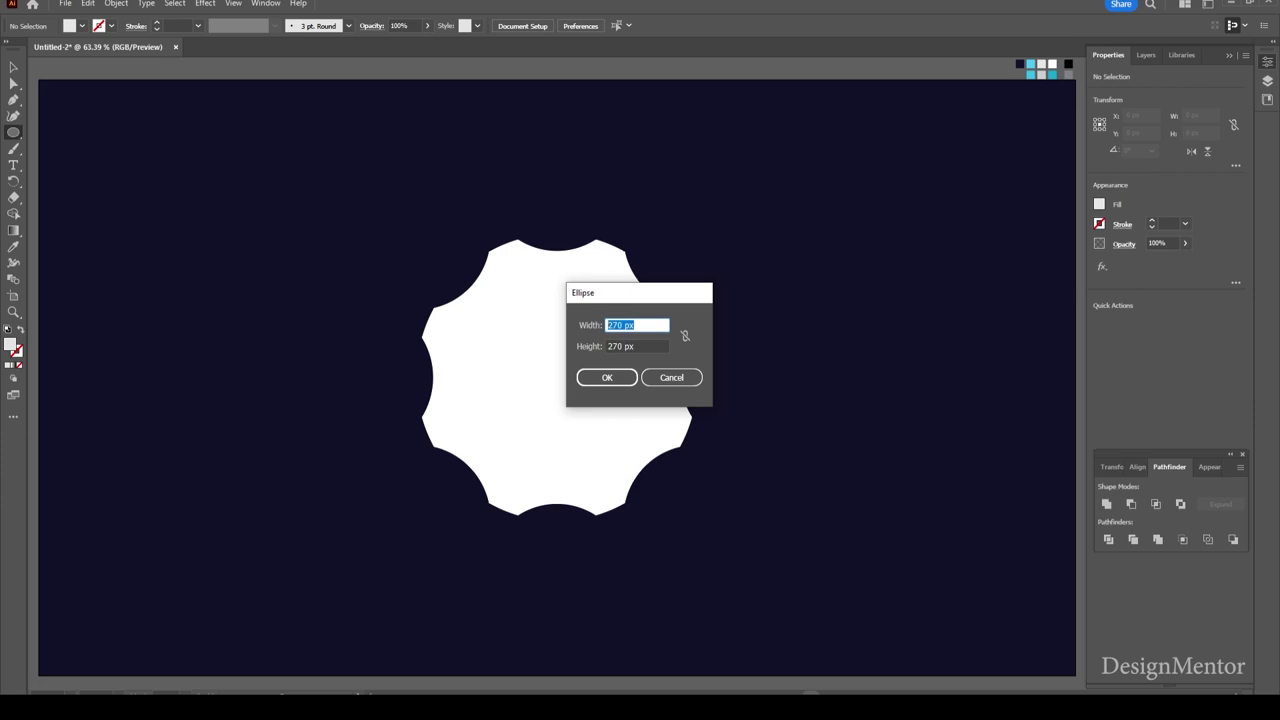
pyautogui.write('250')
pyautogui.press('Tab')
pyautogui.write('250')
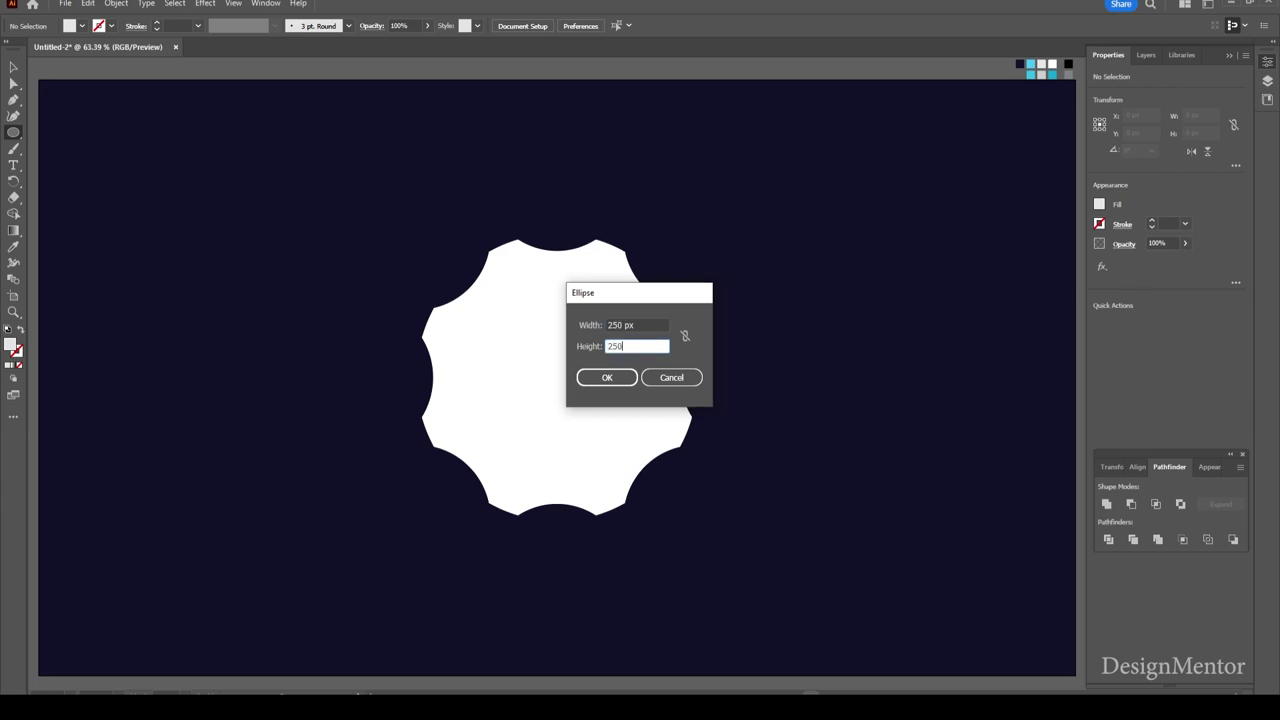
pyautogui.press('Return')
# - Centre the 250 px circle horizontally and nudge it up just above the scalloped shape
pyautogui.click(1145, 322)
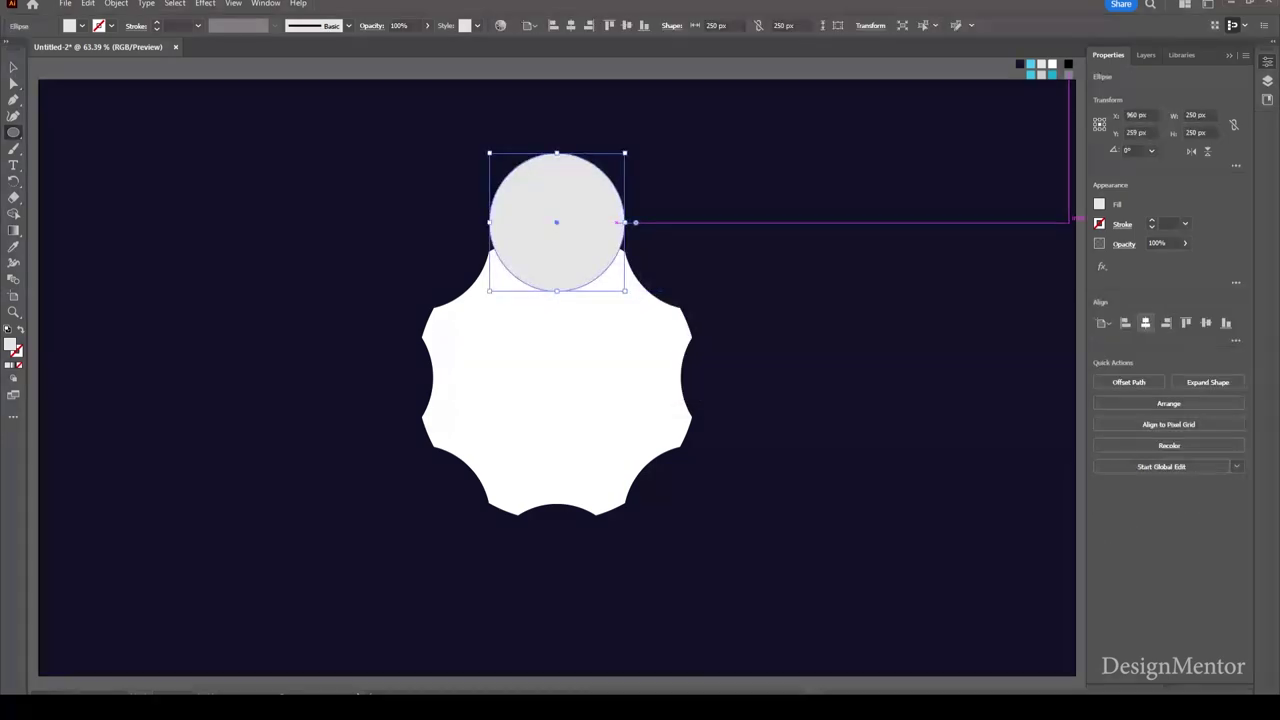
pyautogui.press('v')
pyautogui.press('Up')
pyautogui.press('Up')
pyautogui.press('Up')
pyautogui.press('Up')
pyautogui.press('Up')
pyautogui.press('Up')
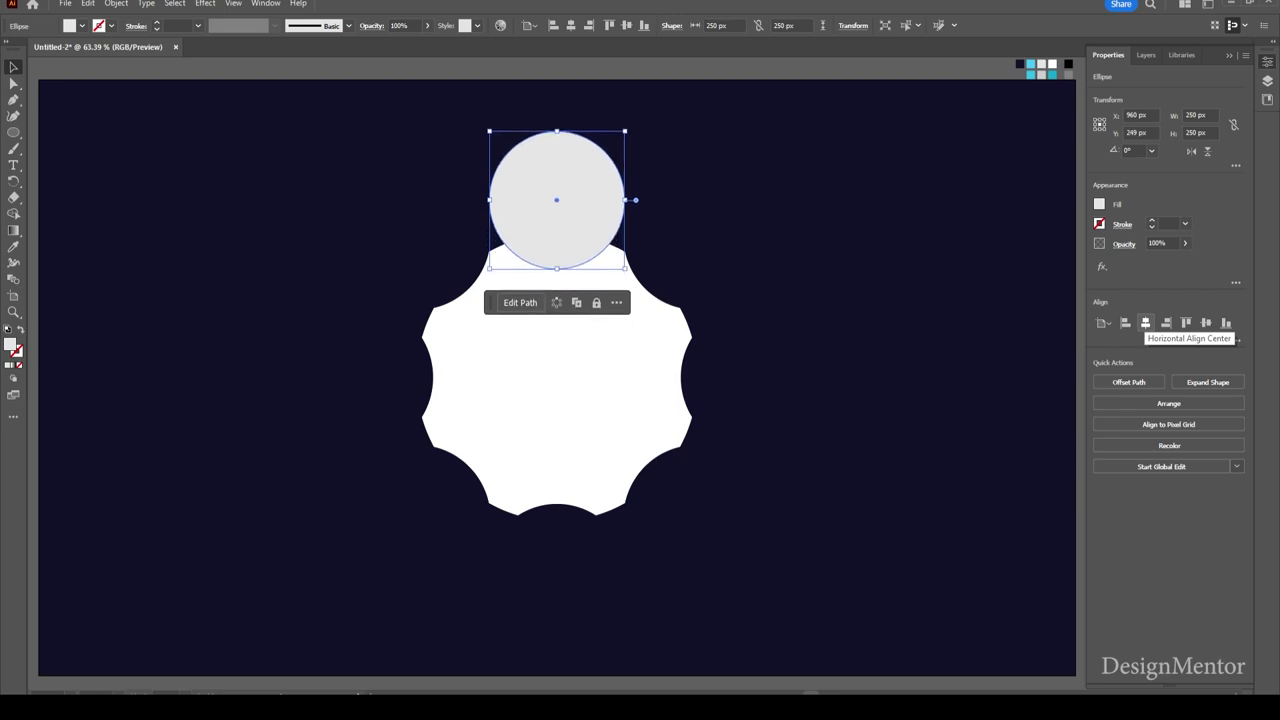
pyautogui.press('Up')
pyautogui.press('Up')
pyautogui.press('Up')
pyautogui.press('Up')
pyautogui.press('Up')
pyautogui.press('Up')
pyautogui.press('Up')
pyautogui.press('Up')
pyautogui.press('Up')
pyautogui.press('Up')
pyautogui.press('Up')
pyautogui.press('Up')
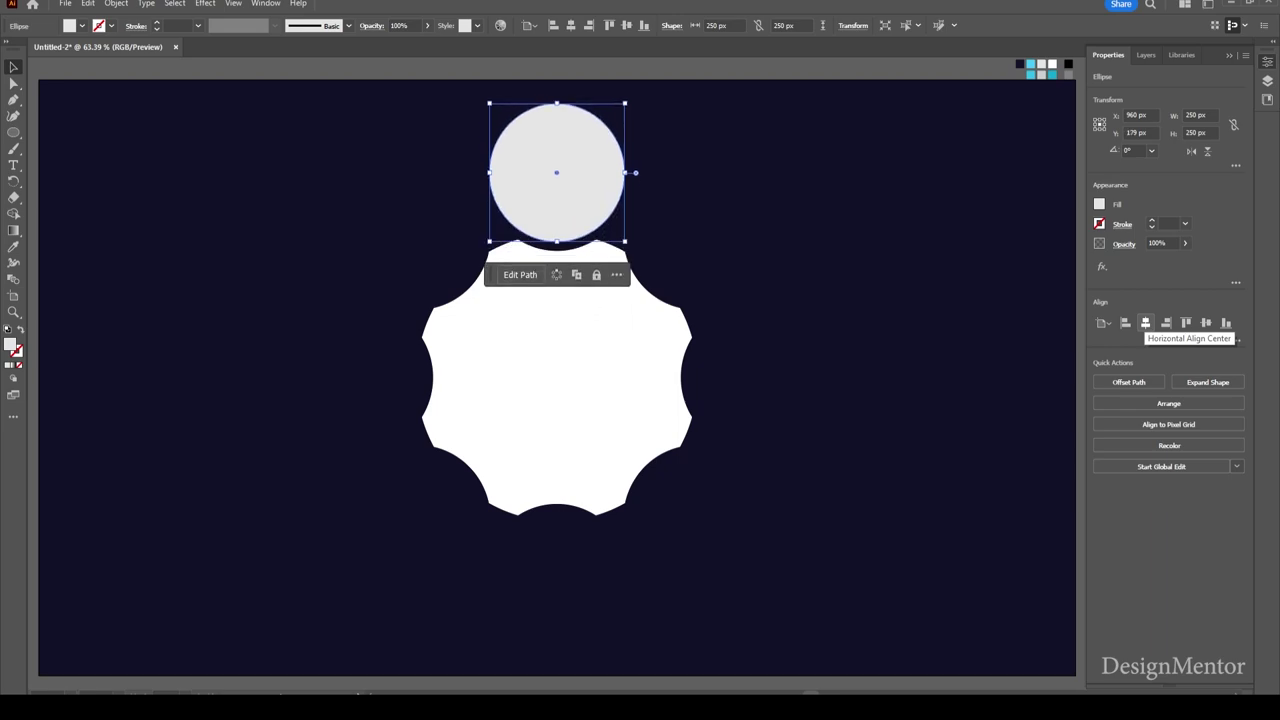
pyautogui.press('Up')
pyautogui.press('Up')
pyautogui.press('Up')
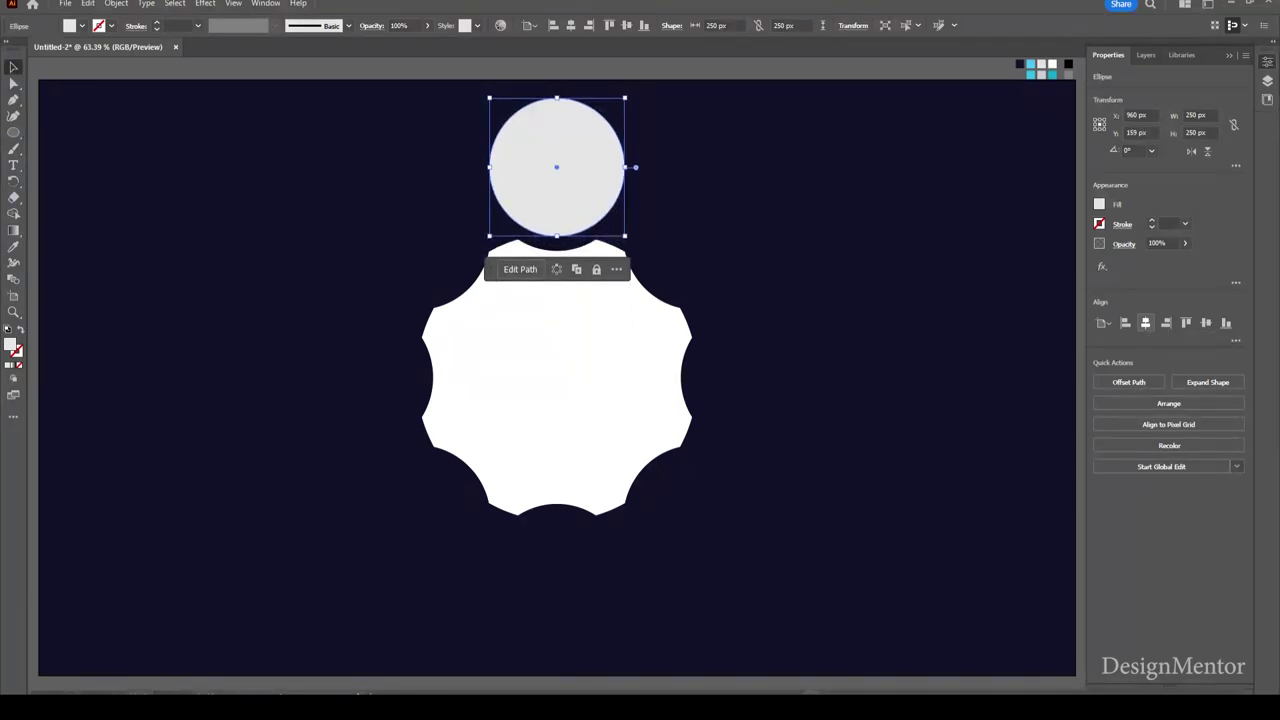
pyautogui.hotkey('ctrl', 'shift', 'a')
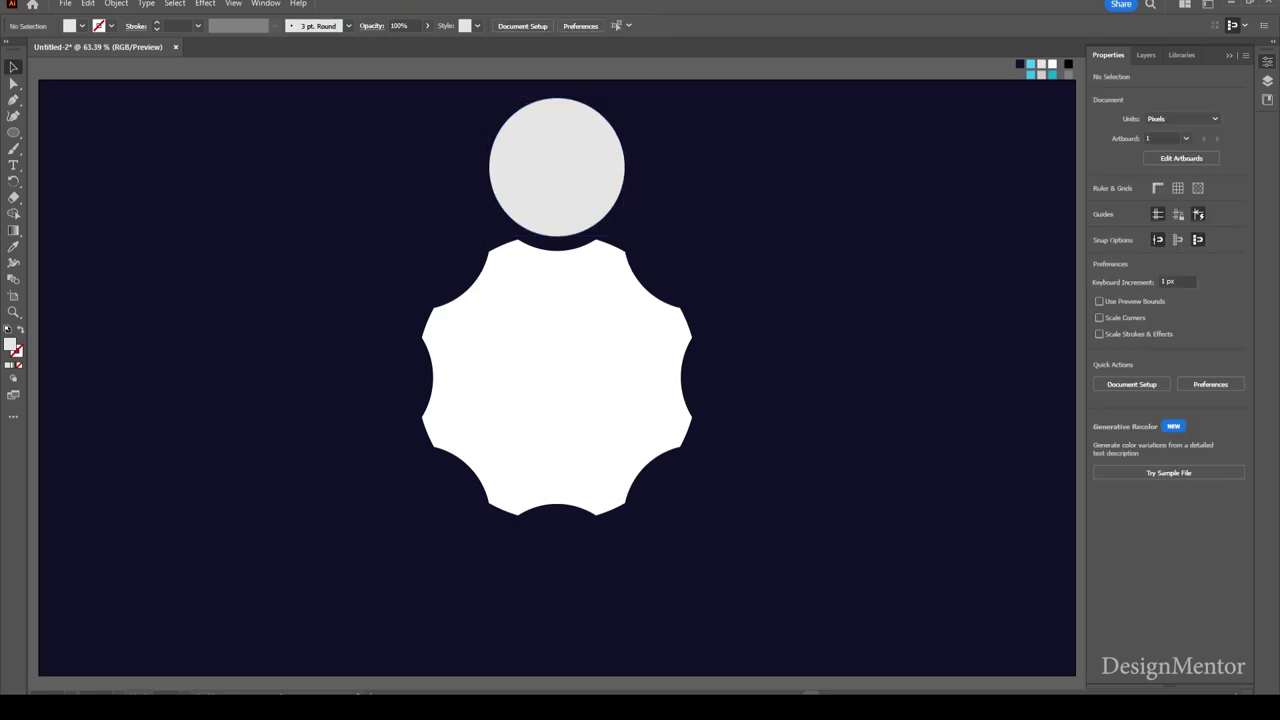
# - Draw a red 1 pt horizontal line centred on the artboard
pyautogui.click(14, 133)
pyautogui.click(86, 197)
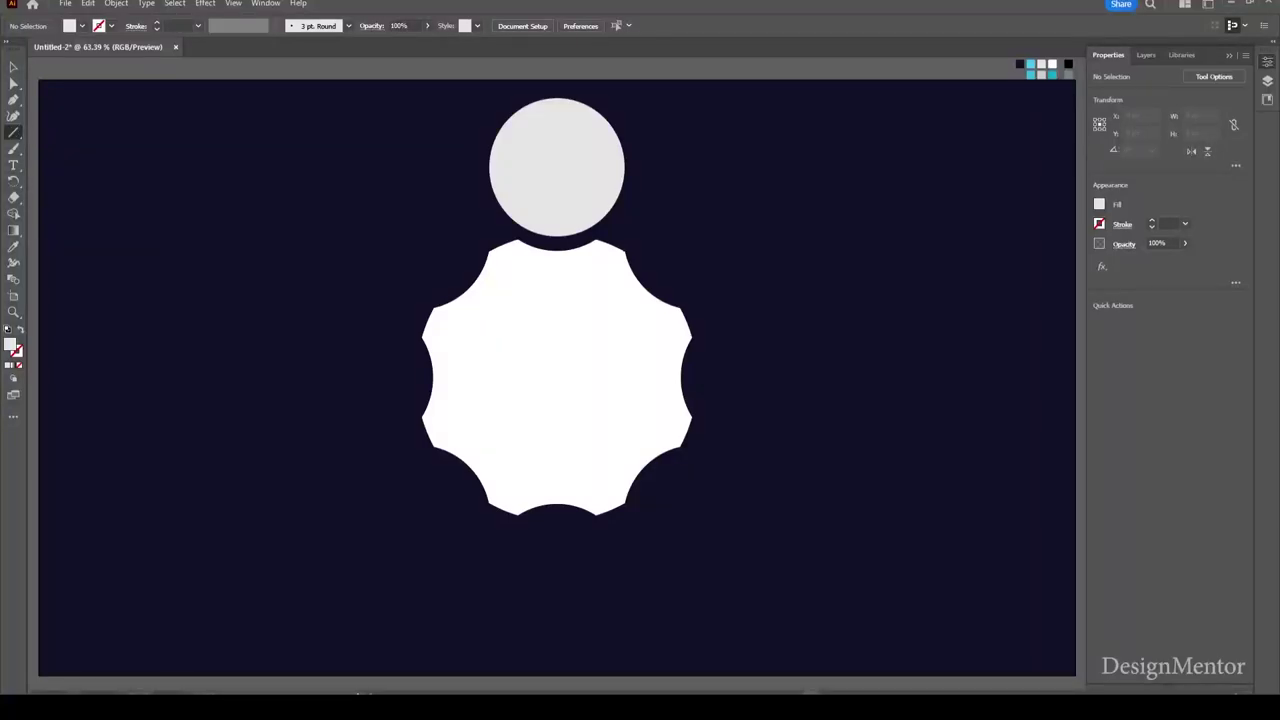
pyautogui.click(111, 25)
pyautogui.click(45, 48)
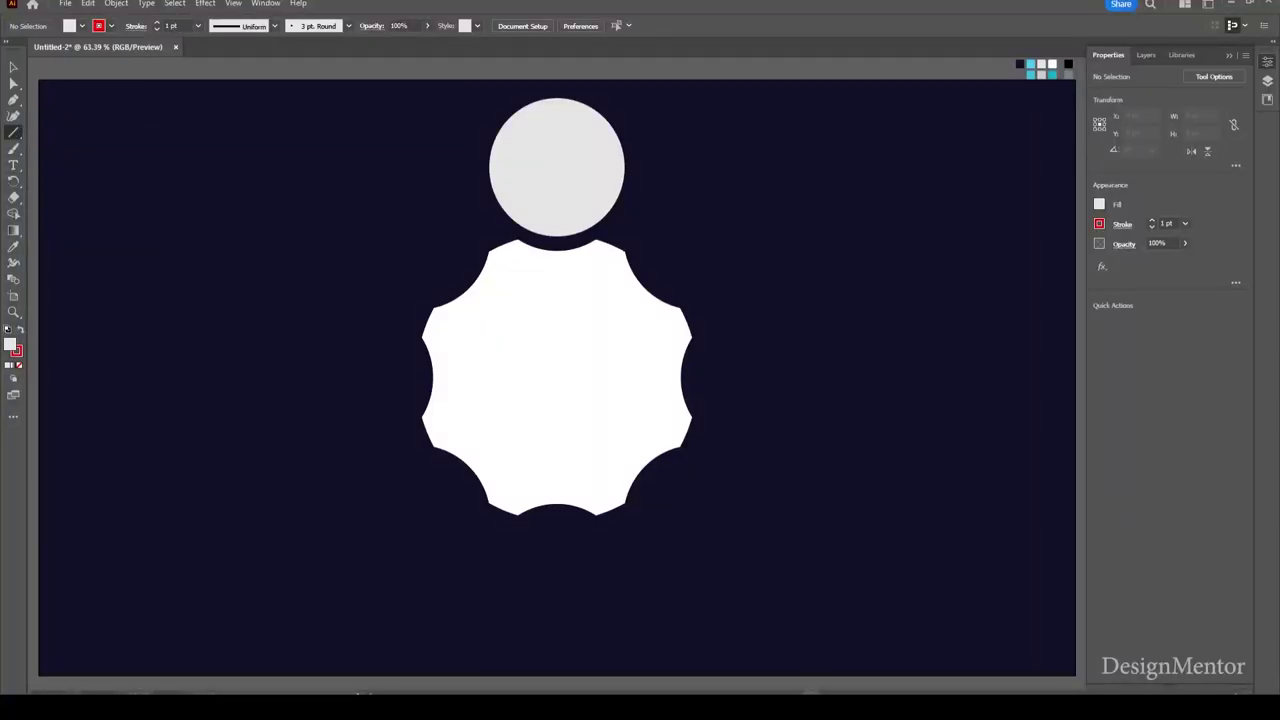
pyautogui.moveTo(517, 373); pyautogui.dragTo(597, 373)
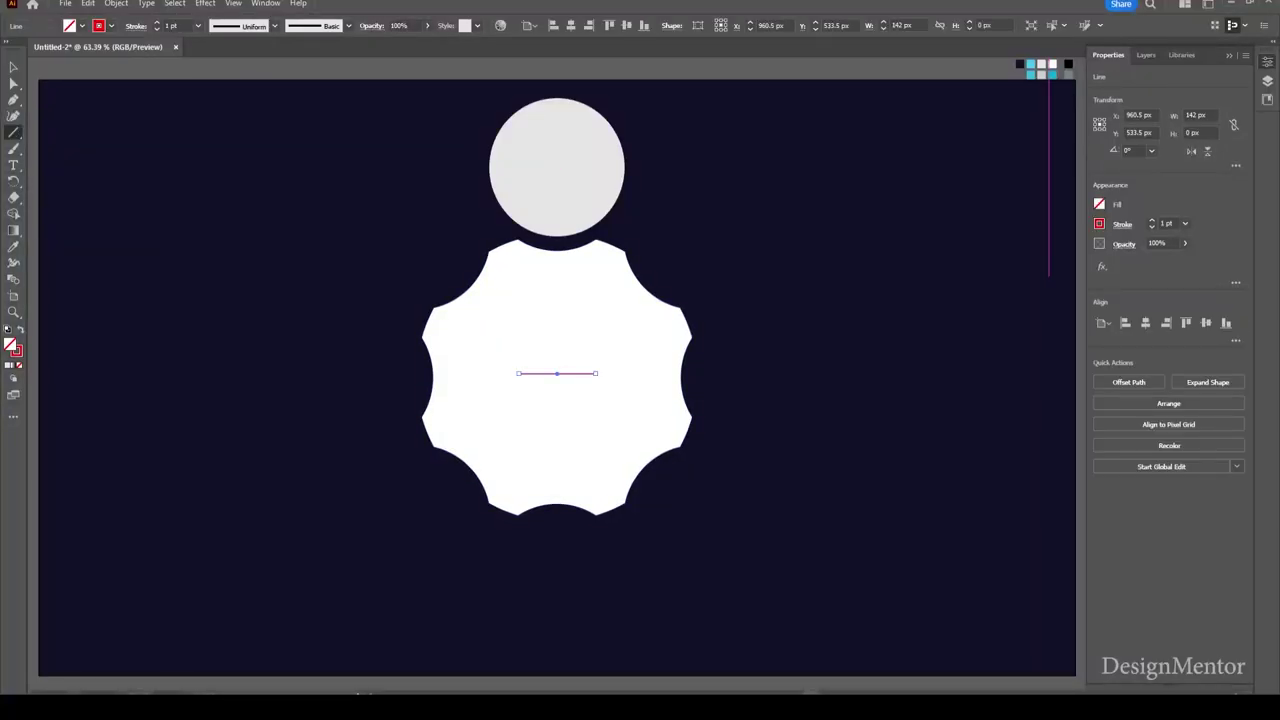
pyautogui.click(1206, 322)
pyautogui.press('v')
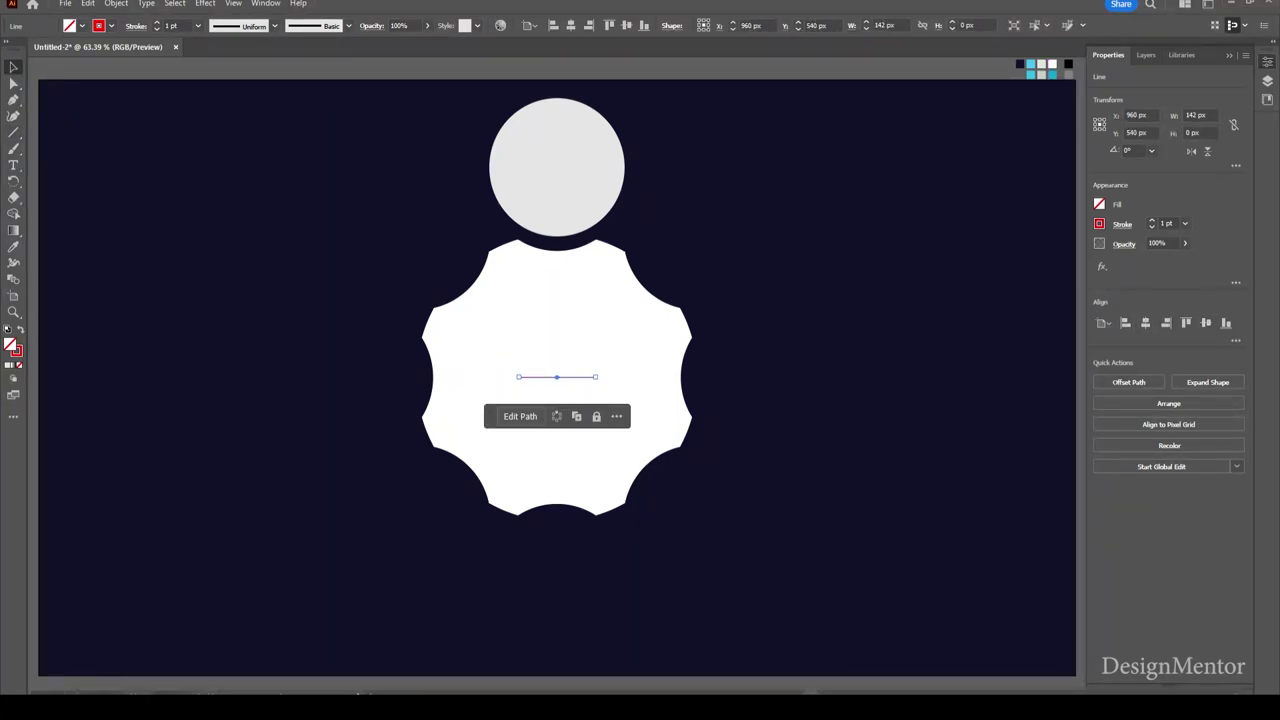
pyautogui.hotkey('ctrl', 'shift', 'a')
# - Duplicate the red line, rotate it vertical, and centre it on the artboard
pyautogui.click(560, 377)
pyautogui.moveTo(560, 377)
pyautogui.mouseDown()
pyautogui.moveTo(638, 373)
pyautogui.moveTo(686, 434)
pyautogui.mouseUp()
pyautogui.press('e')
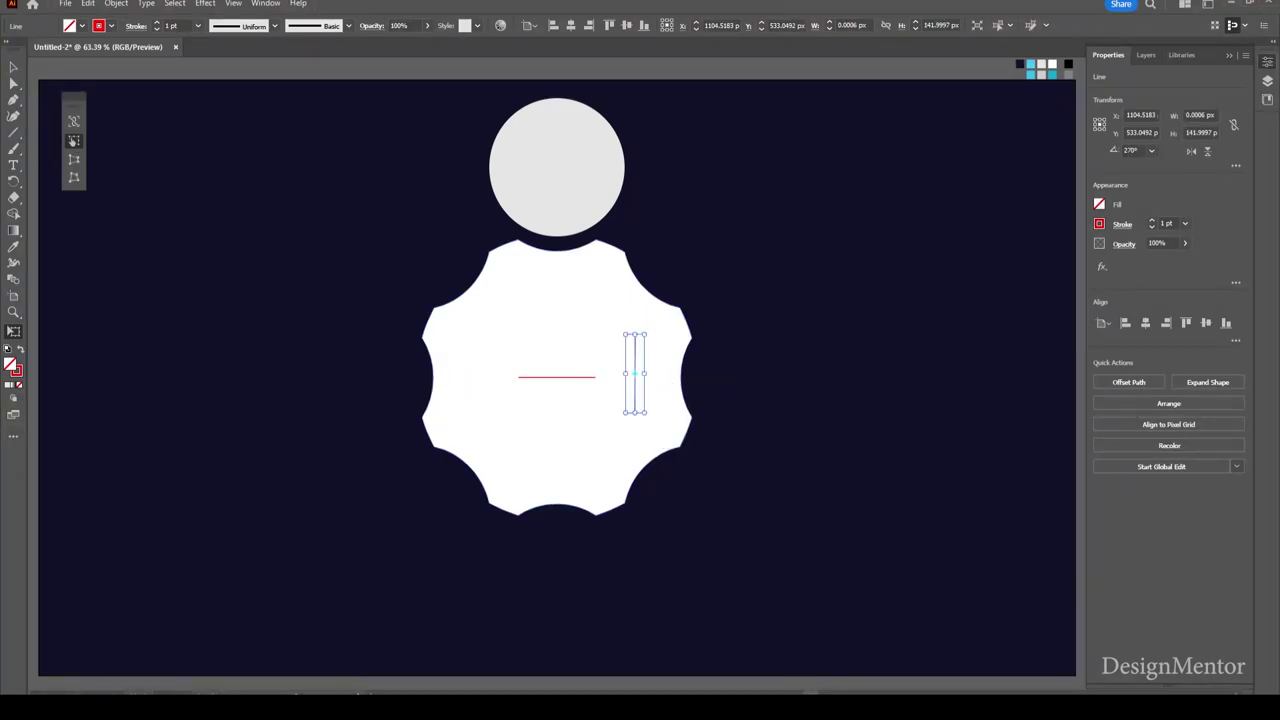
pyautogui.press('v')
pyautogui.click(1145, 323)
pyautogui.click(1206, 323)
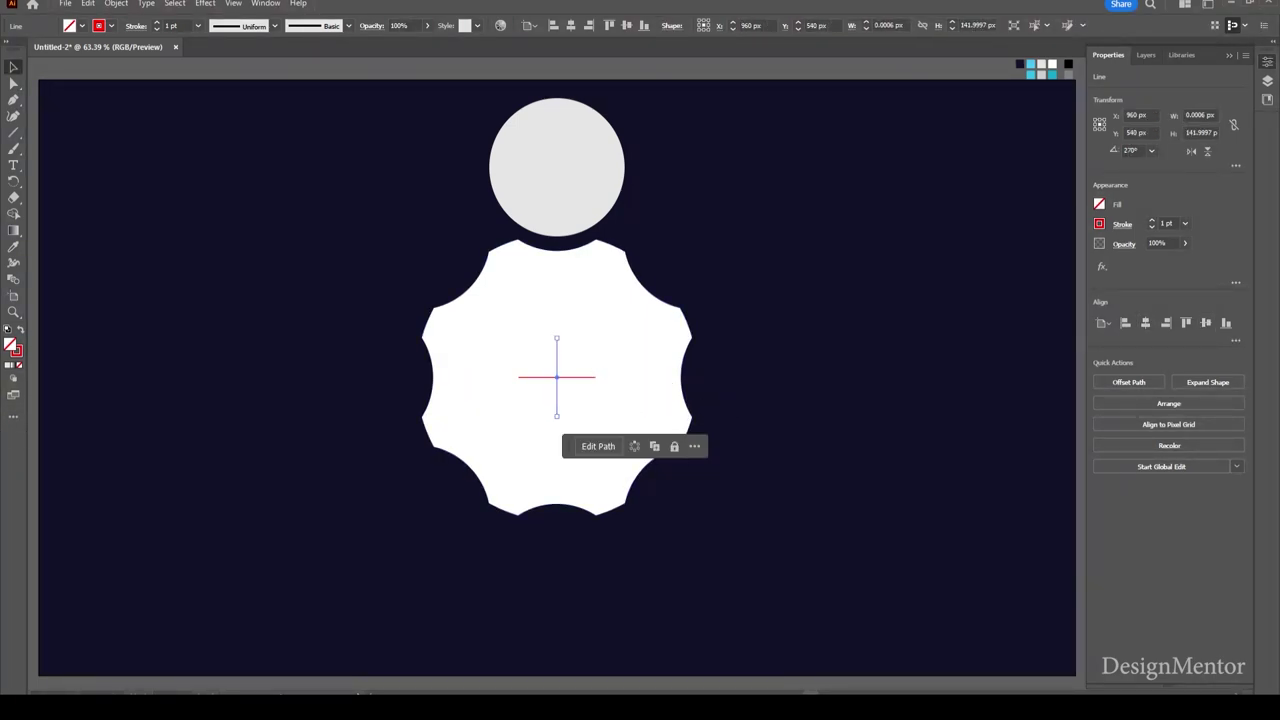
pyautogui.click(557, 165)
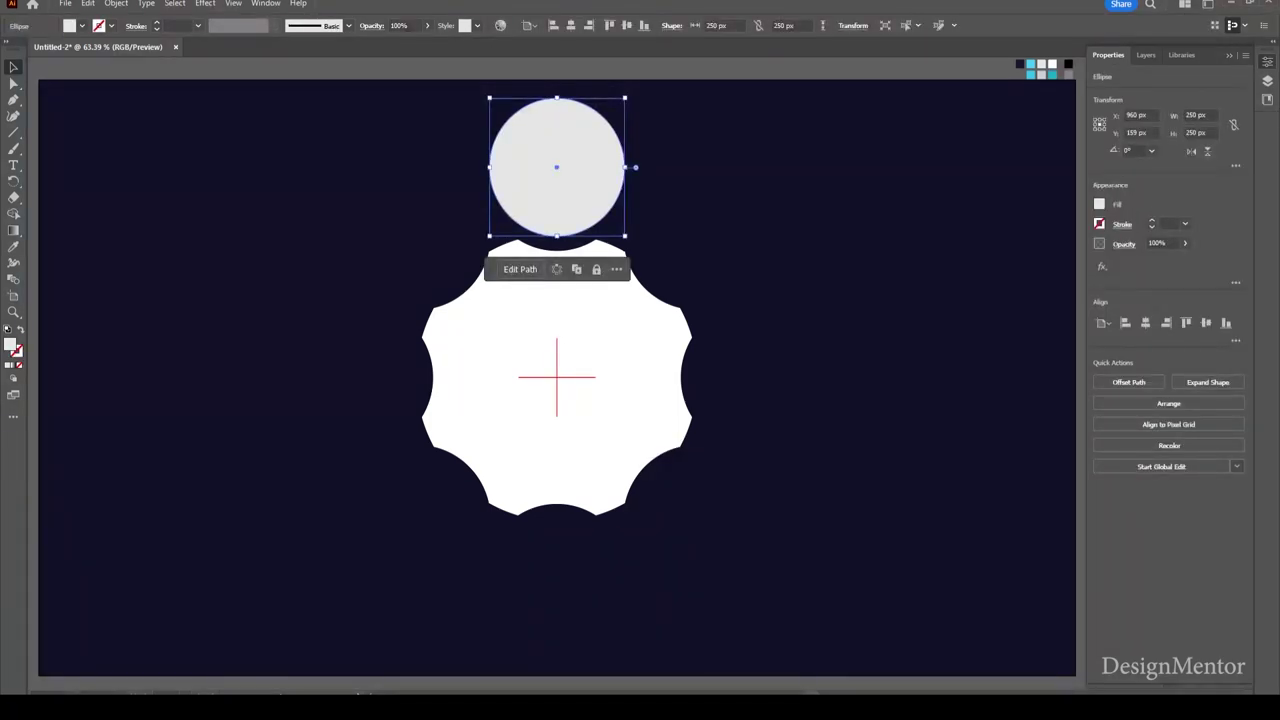
# - Rotate-copy the top grey circle 45° around the crosshair centre, repeating to ring eight circles
pyautogui.press('r')
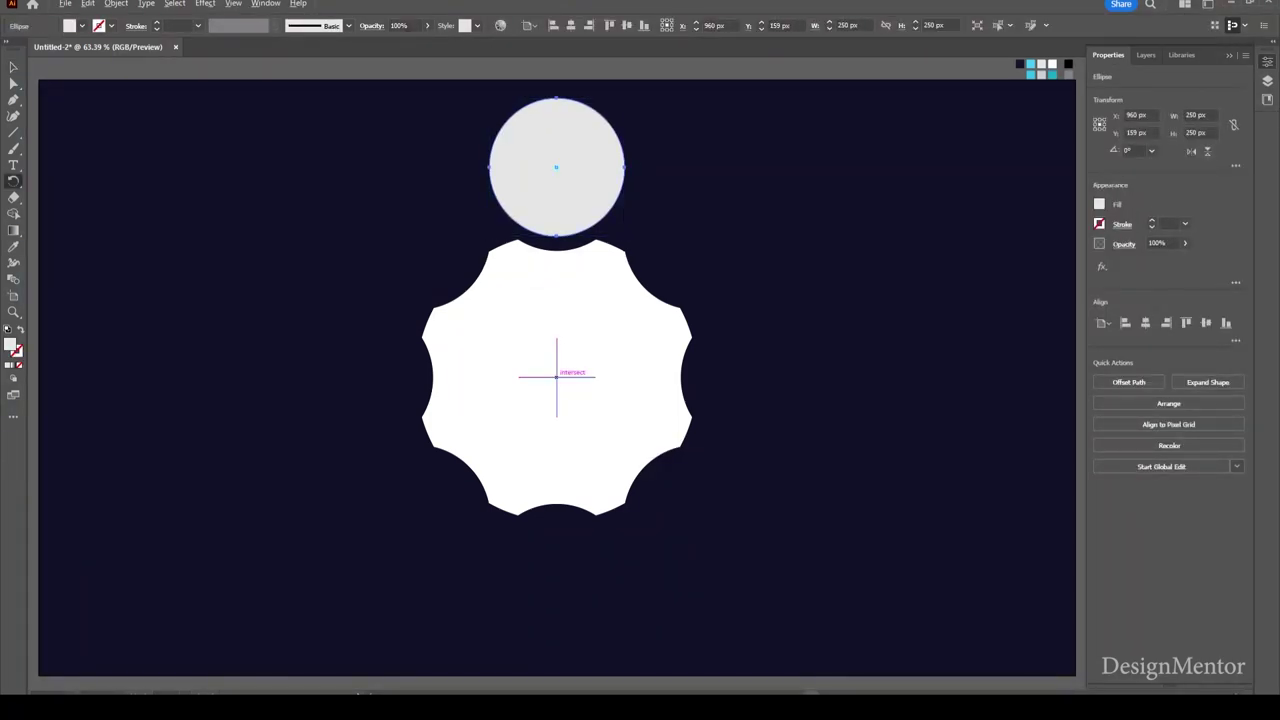
pyautogui.keyDown('alt'); pyautogui.click(557, 376); pyautogui.keyUp('alt')
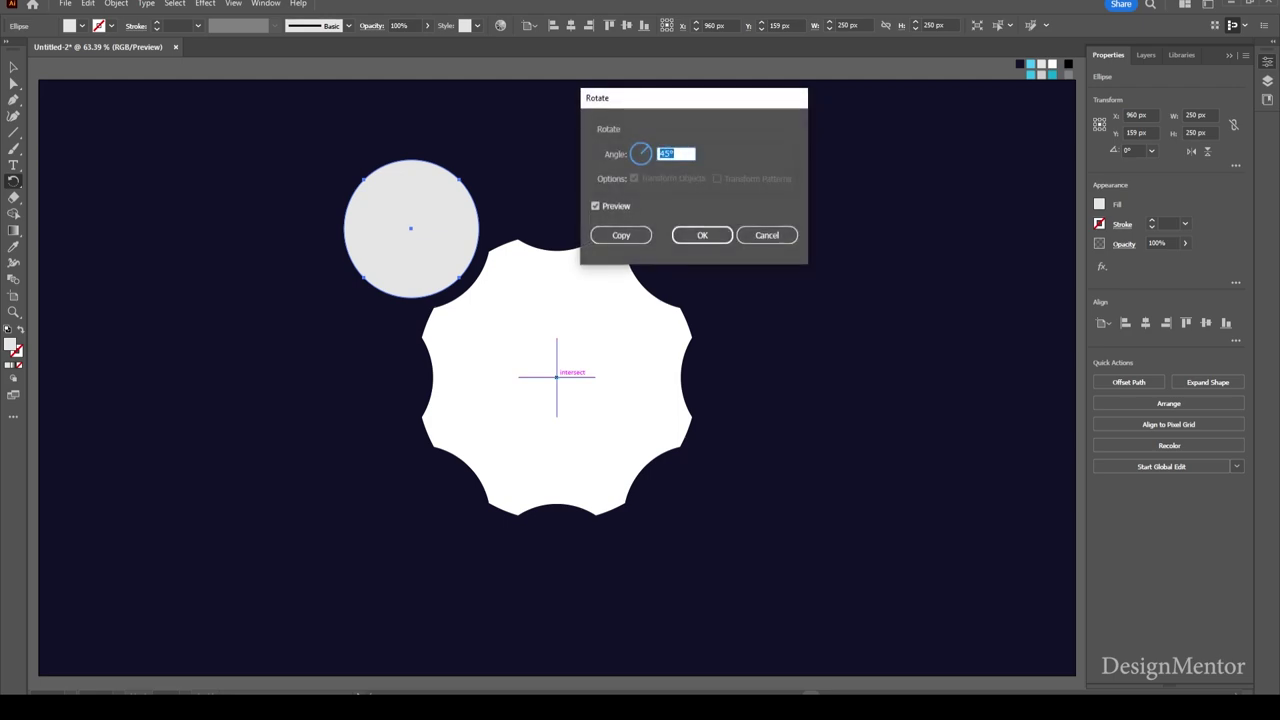
pyautogui.click(622, 234)
pyautogui.press('v')
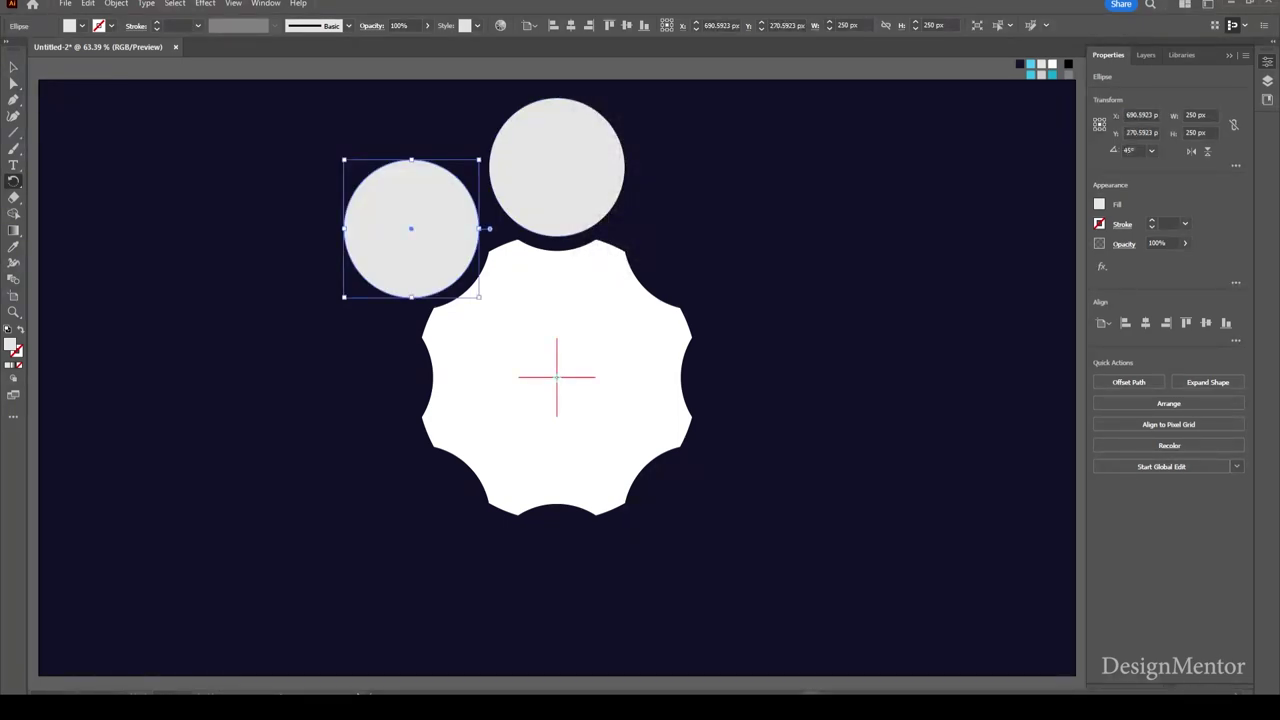
pyautogui.hotkey('ctrl', 'd')
pyautogui.hotkey('ctrl', 'd')
pyautogui.hotkey('ctrl', 'd')
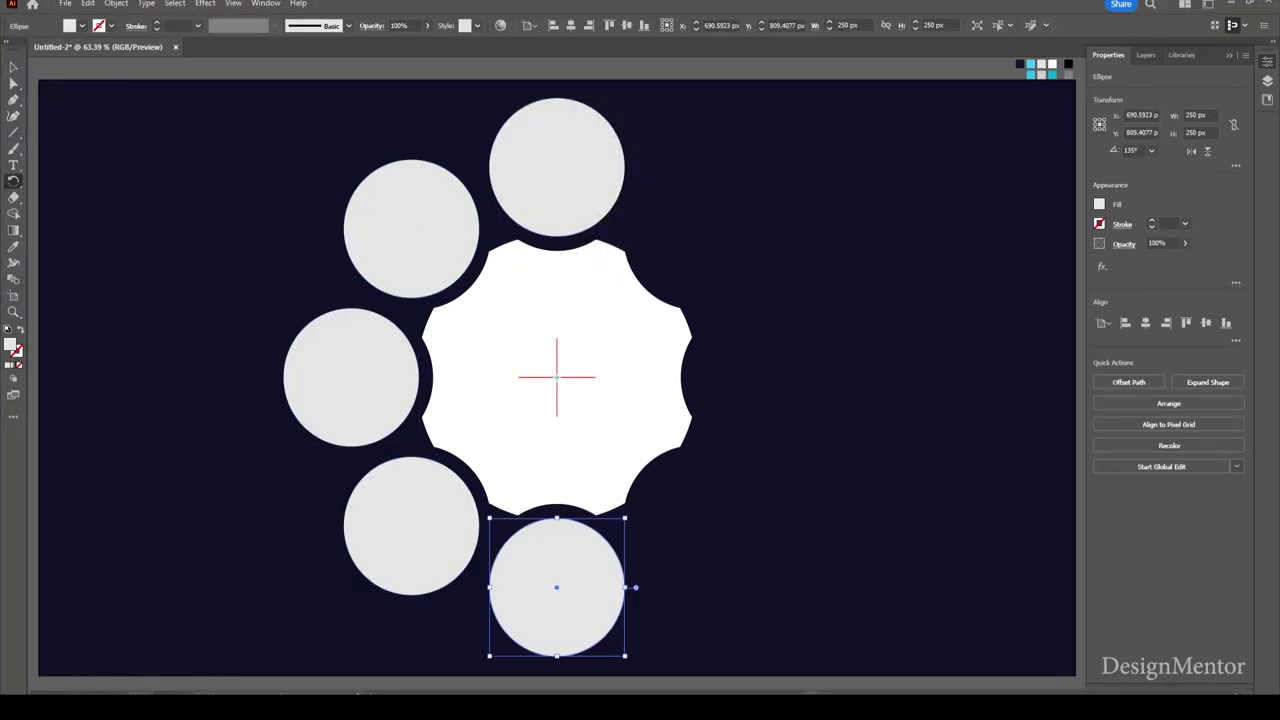
pyautogui.hotkey('ctrl', 'd')
pyautogui.hotkey('ctrl', 'd')
pyautogui.hotkey('ctrl', 'd')
pyautogui.press('v')
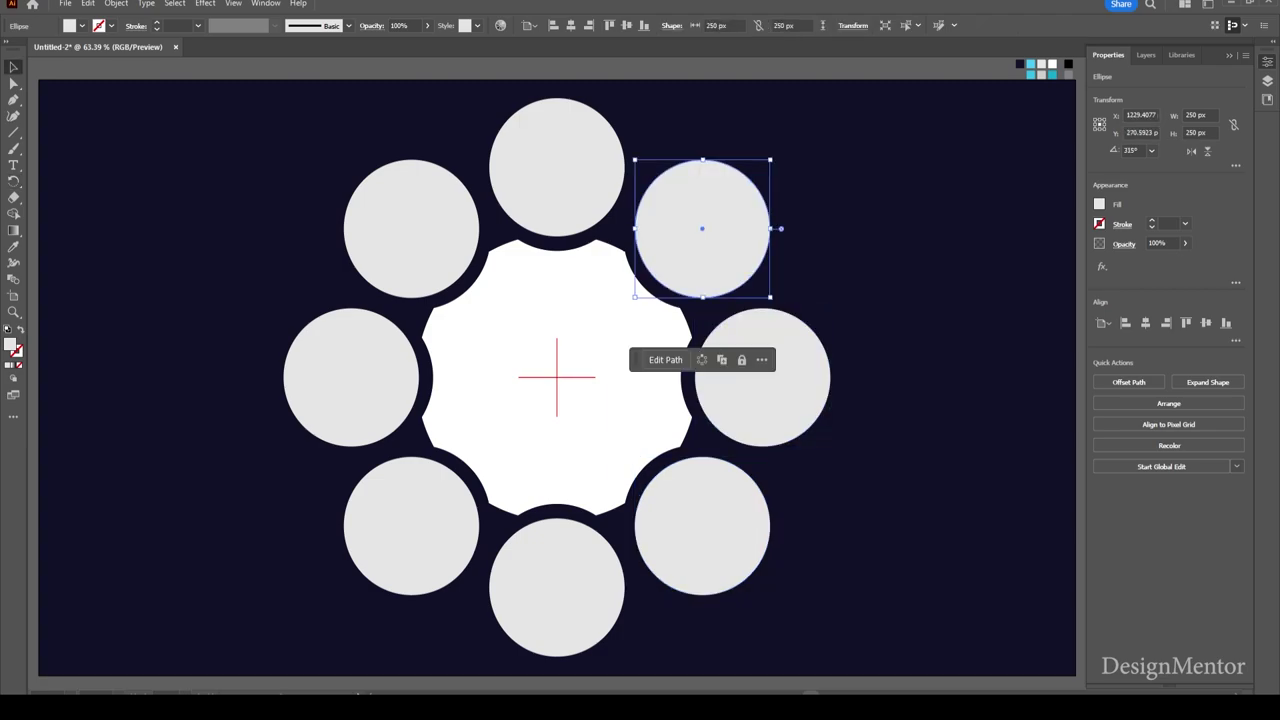
pyautogui.hotkey('ctrl', 'shift', 'a')
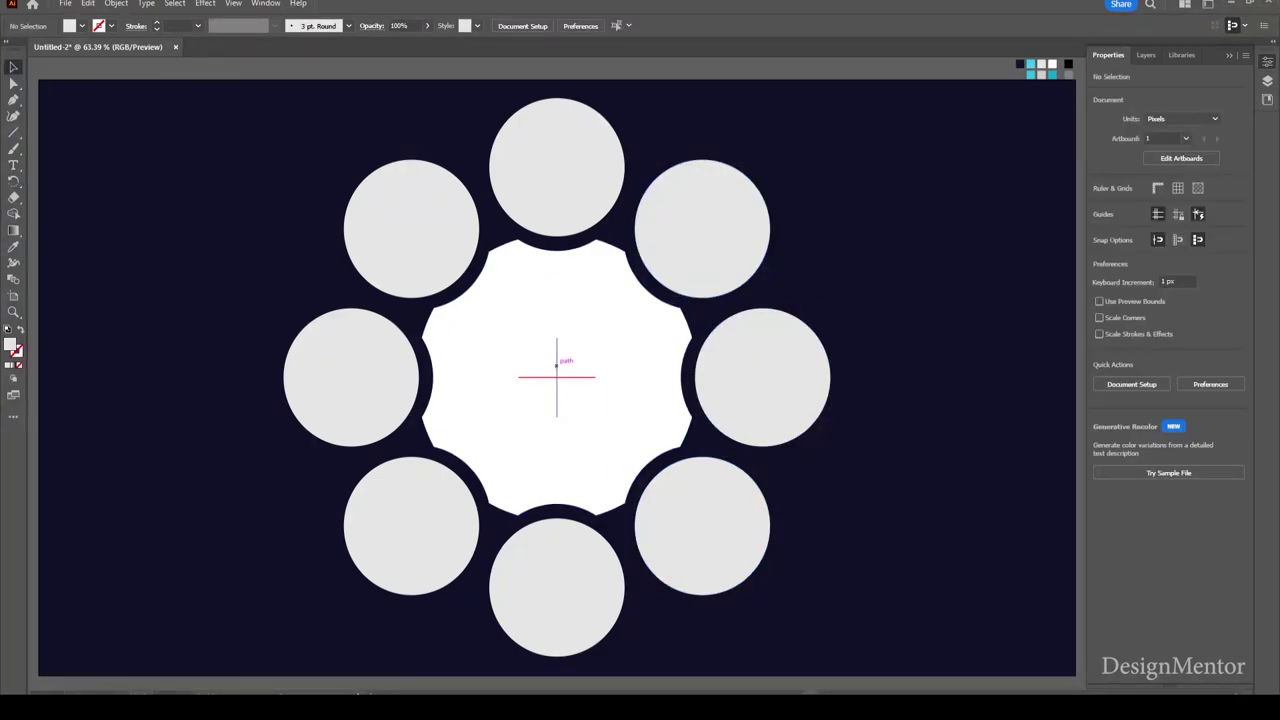
# - Check the red line and the scalloped shape's fill, leaving both unchanged
pyautogui.click(557, 365)
pyautogui.hotkey('ctrl', 'shift', 'a')
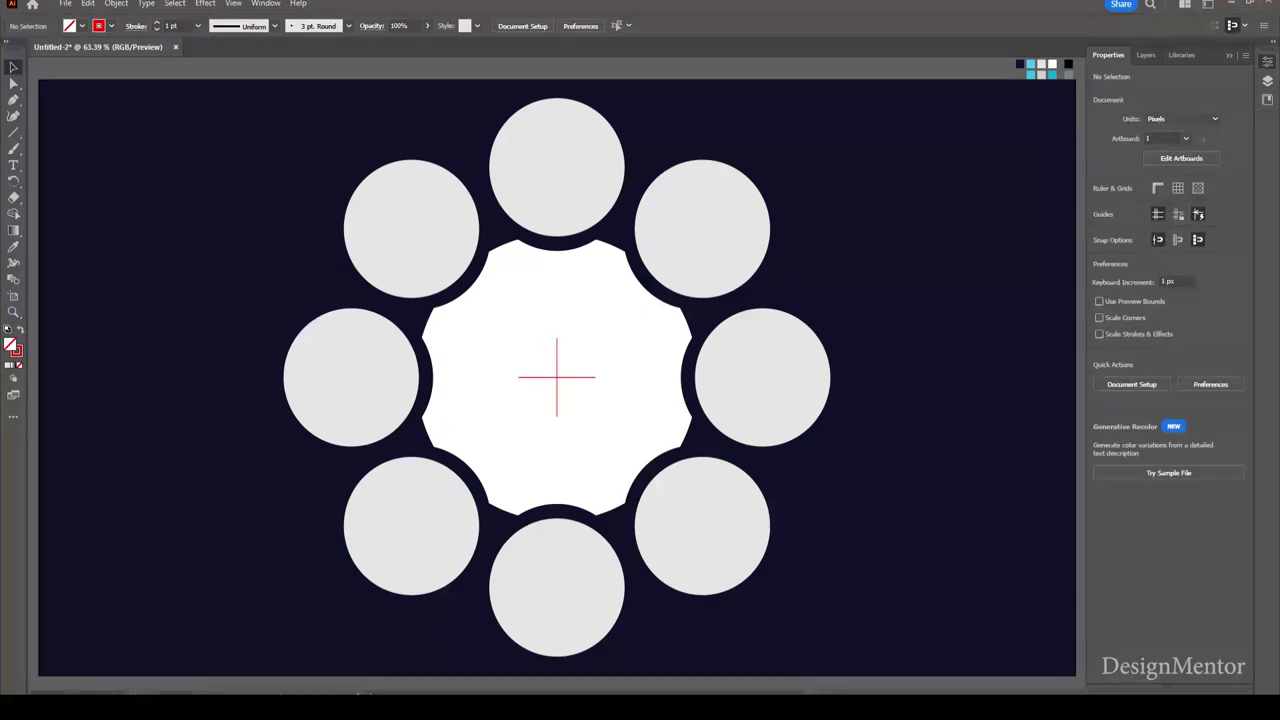
pyautogui.click(600, 450)
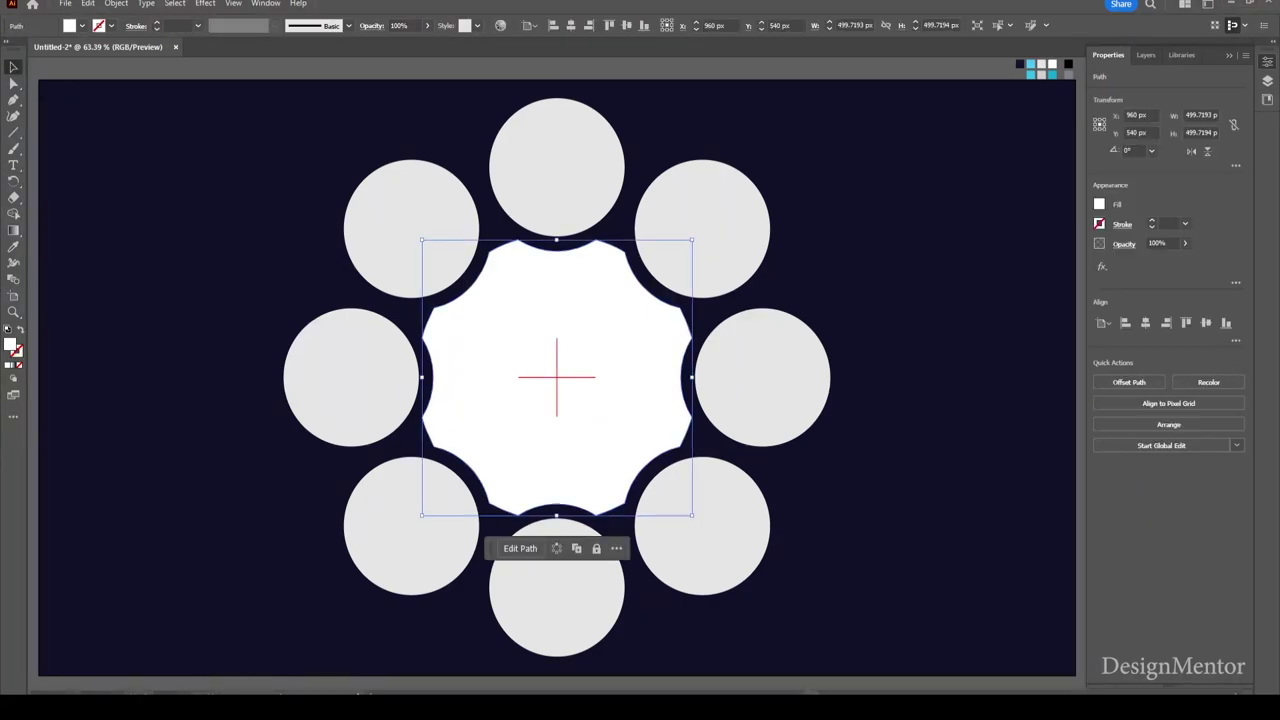
pyautogui.click(82, 26)
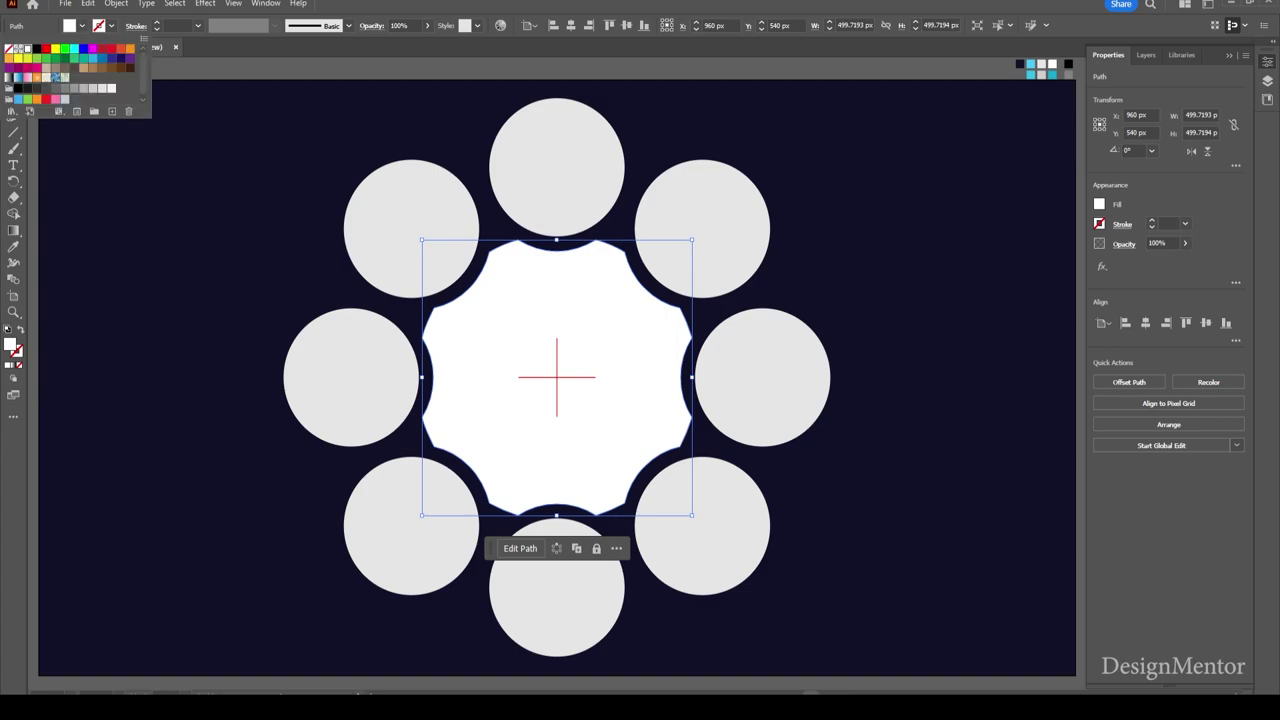
pyautogui.press('Escape')
pyautogui.hotkey('ctrl', 'shift', 'a')
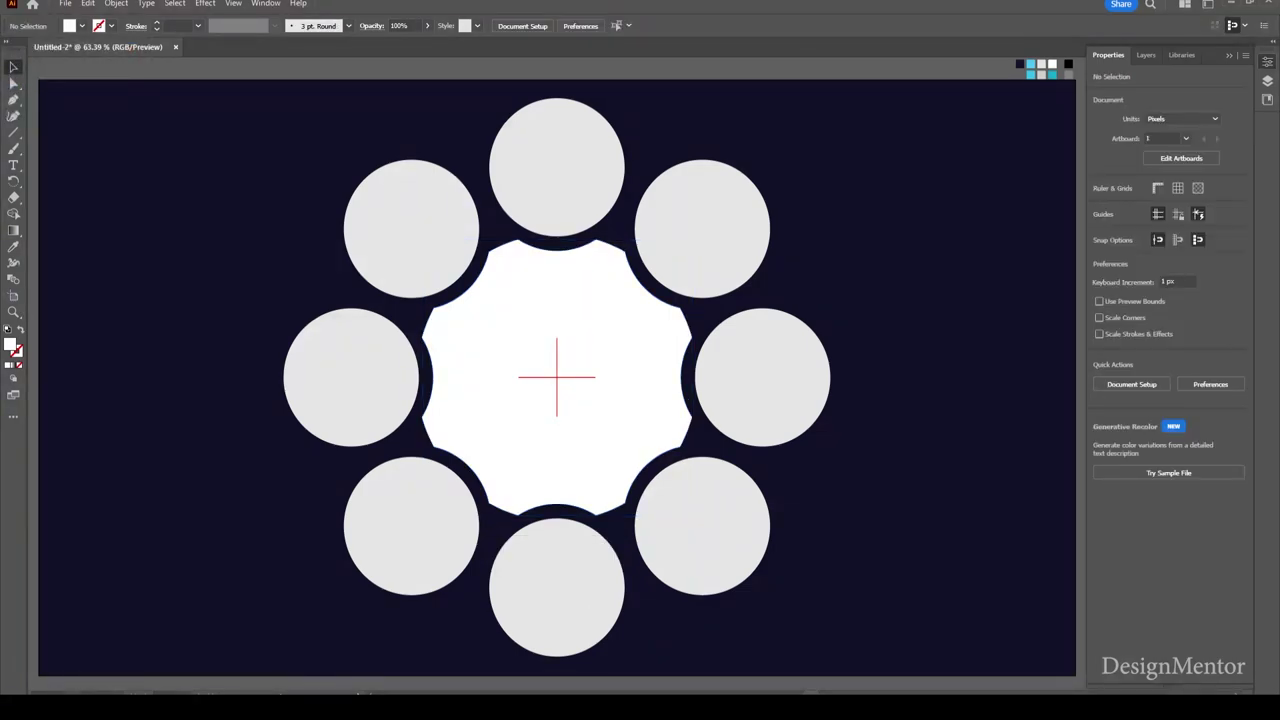
# - Drag an overlapping copy of the top circle down and to the right
pyautogui.click(560, 170)
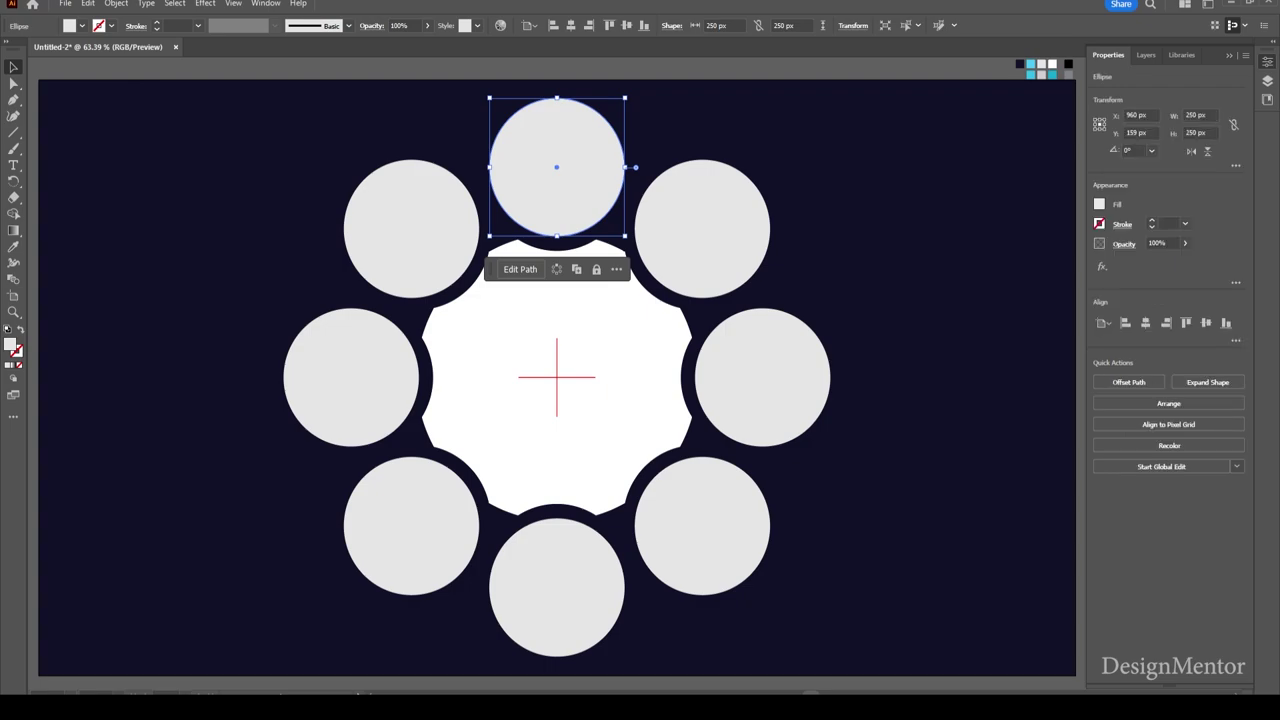
pyautogui.hotkey('ctrl', 'shift', 'a')
pyautogui.click(554, 163)
pyautogui.hotkey('ctrl', 'shift', 'b')
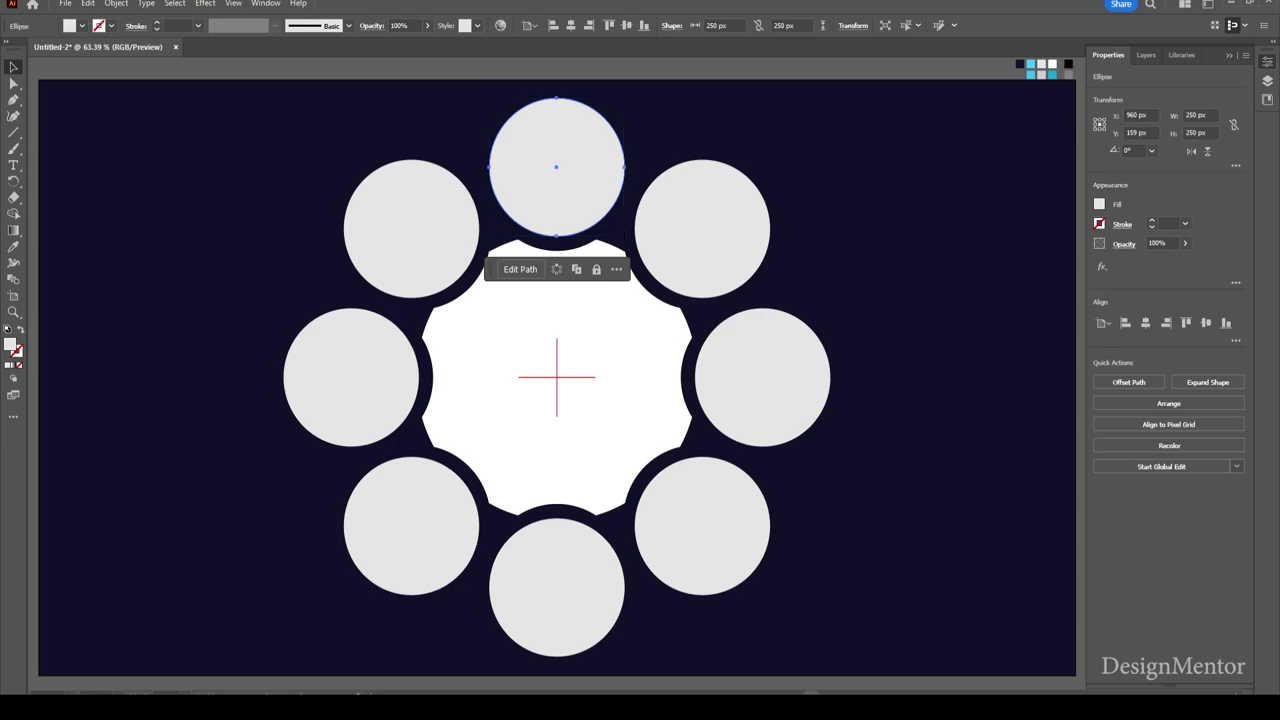
pyautogui.hotkey('ctrl', 'shift', 'b')
pyautogui.moveTo(556, 167)
pyautogui.mouseDown()
pyautogui.moveTo(594, 167)
pyautogui.moveTo(677, 205)
pyautogui.moveTo(682, 228)
pyautogui.moveTo(700, 233)
pyautogui.mouseUp()
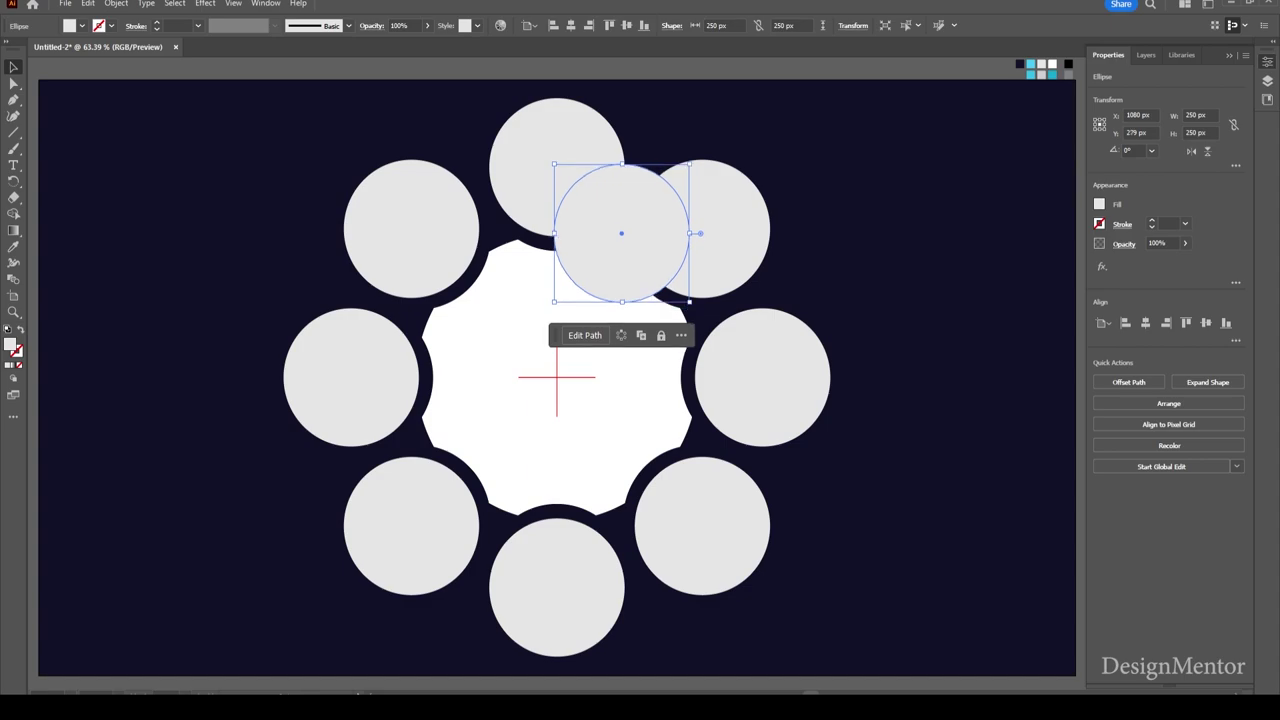
# - Fill the top circle and its overlapping copy with the cyan swatch, then select both
pyautogui.click(556, 167)
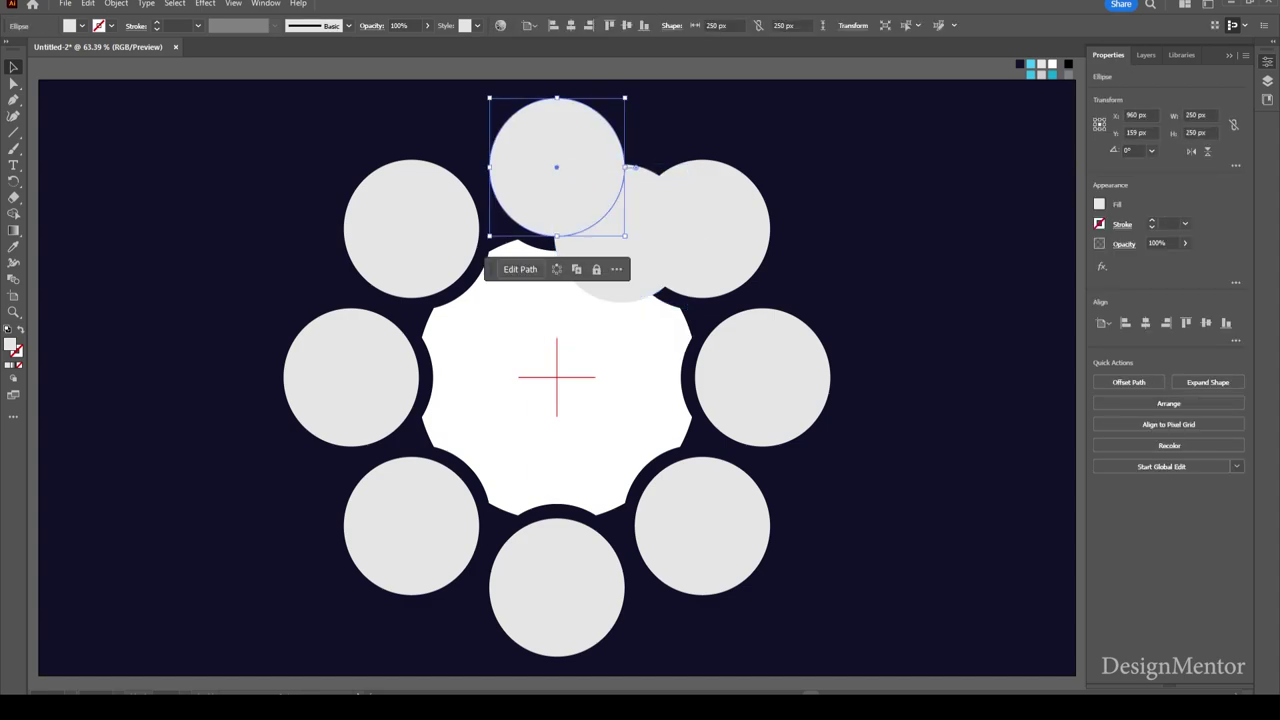
pyautogui.press('i')
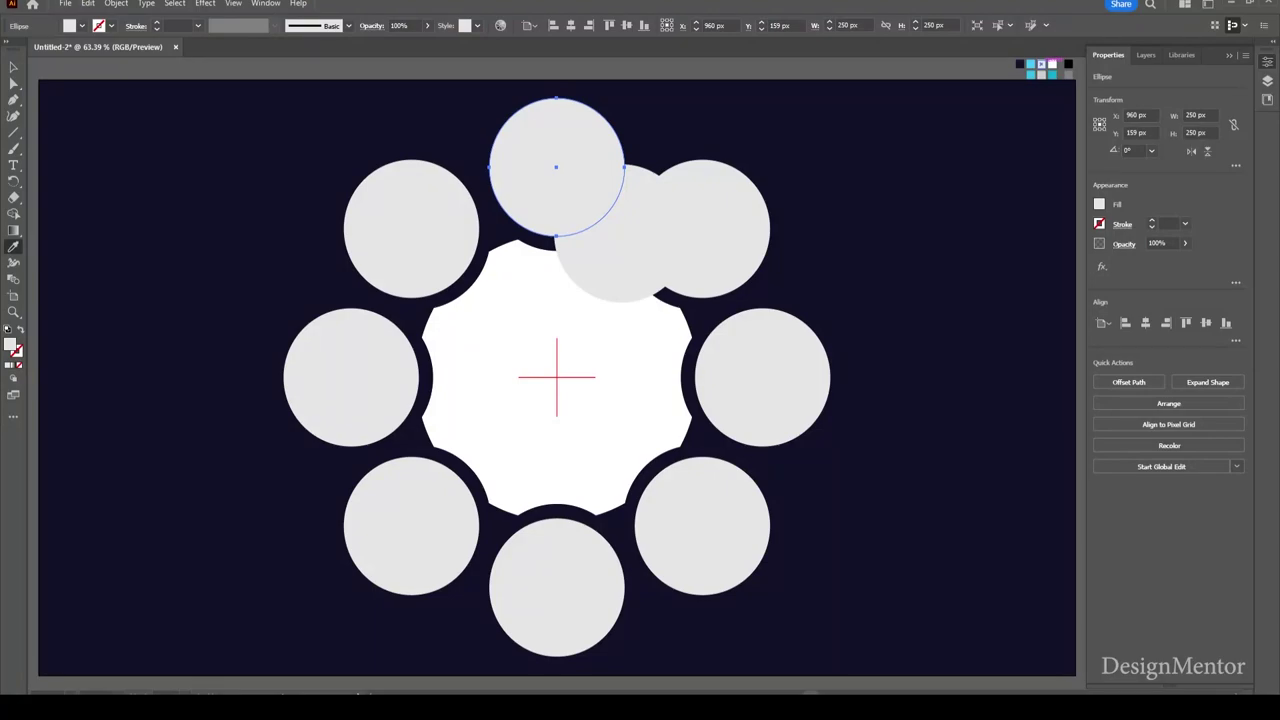
pyautogui.click(1030, 65)
pyautogui.press('v')
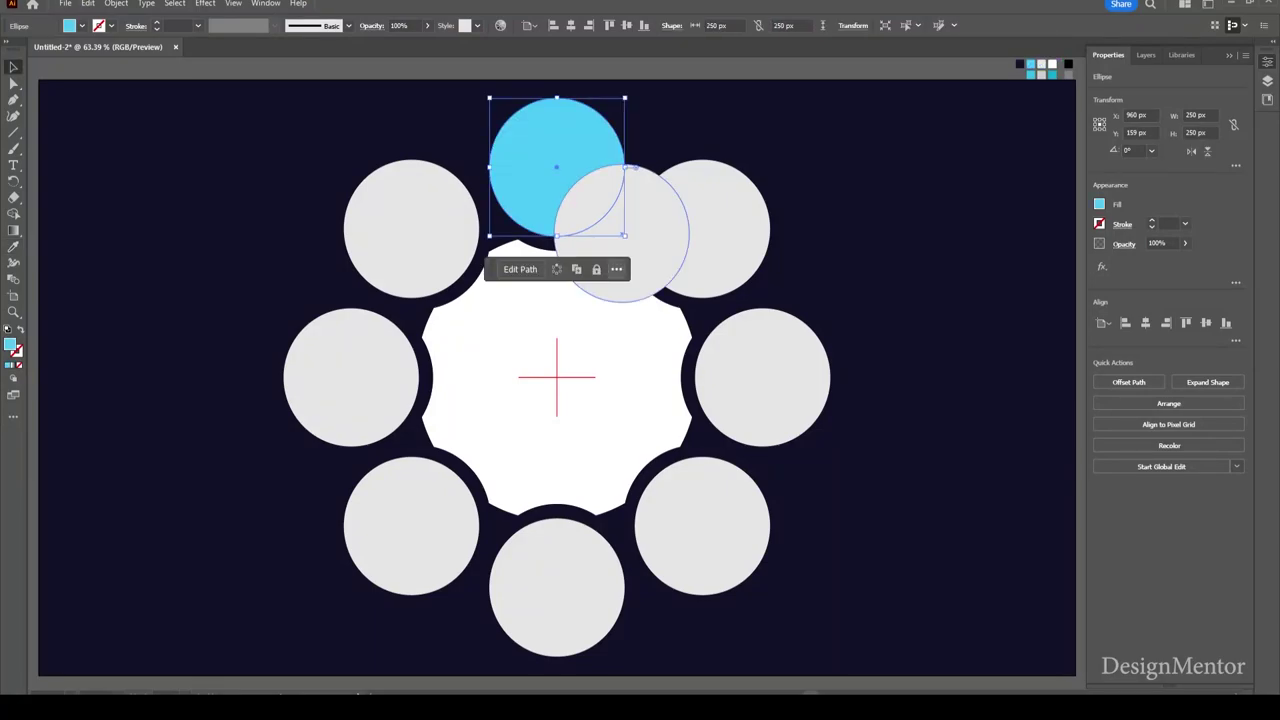
pyautogui.click(640, 250)
pyautogui.press('i')
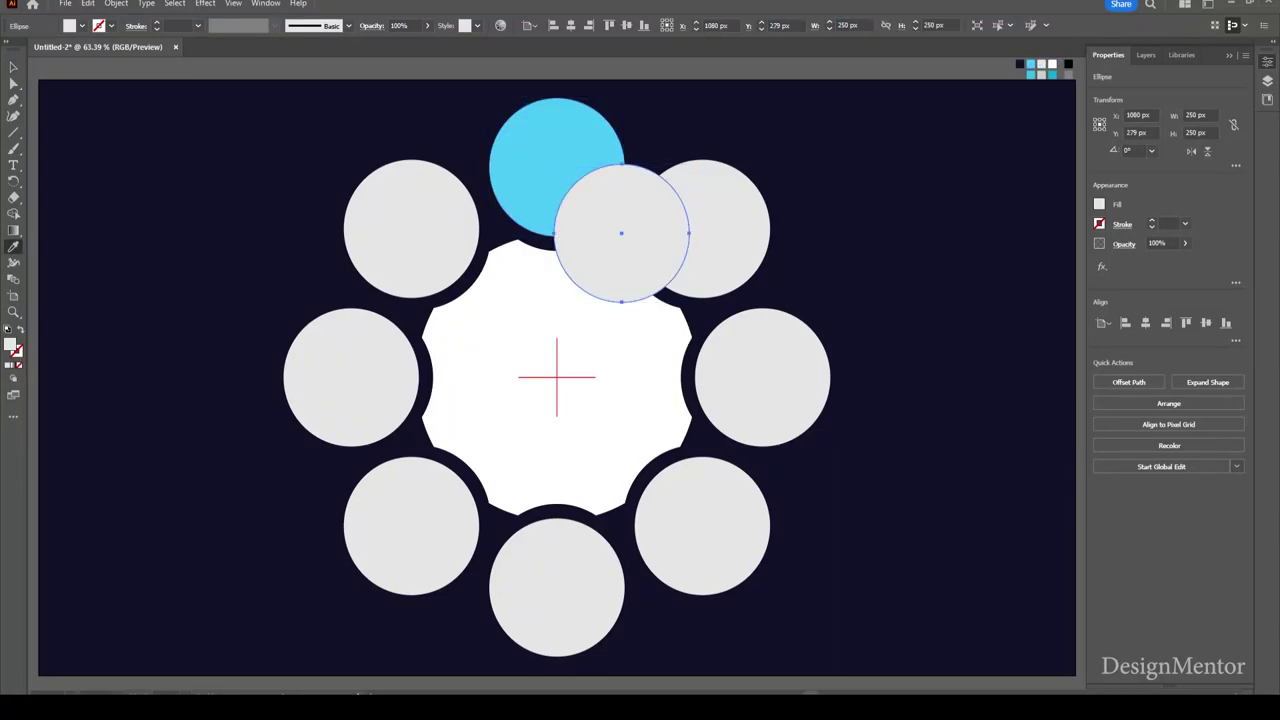
pyautogui.click(530, 150)
pyautogui.press('v')
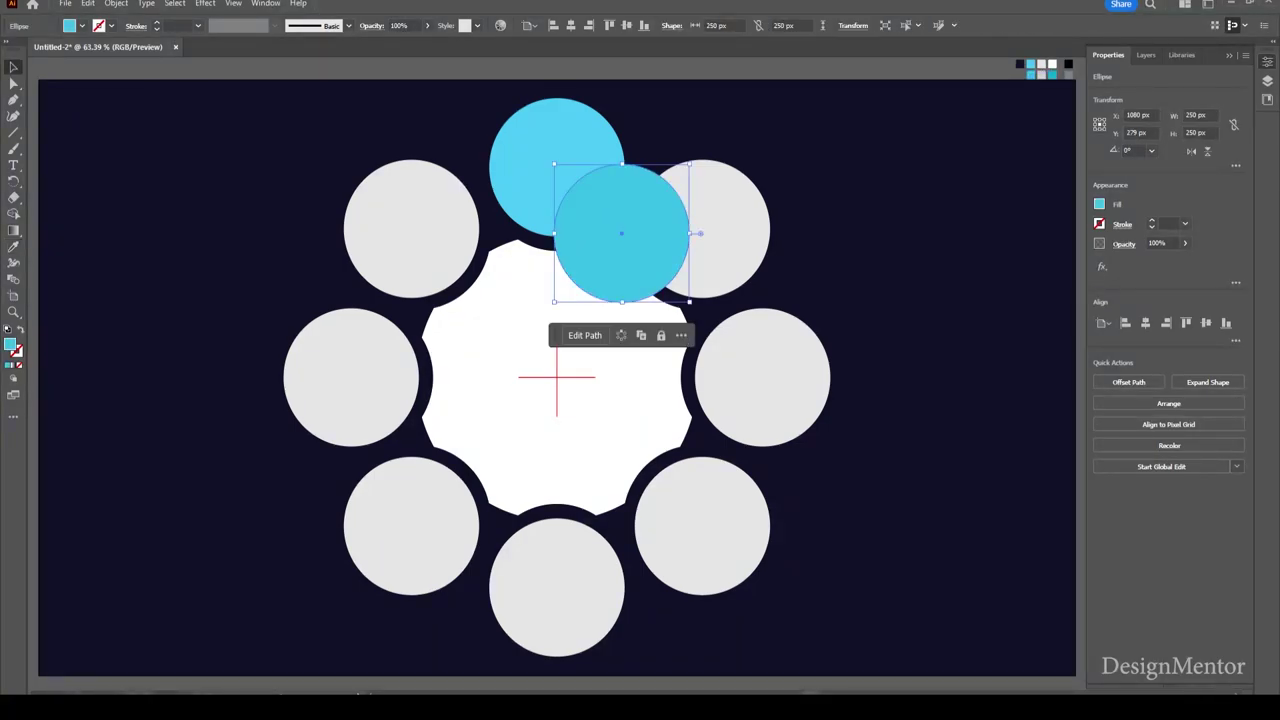
pyautogui.click(555, 150)
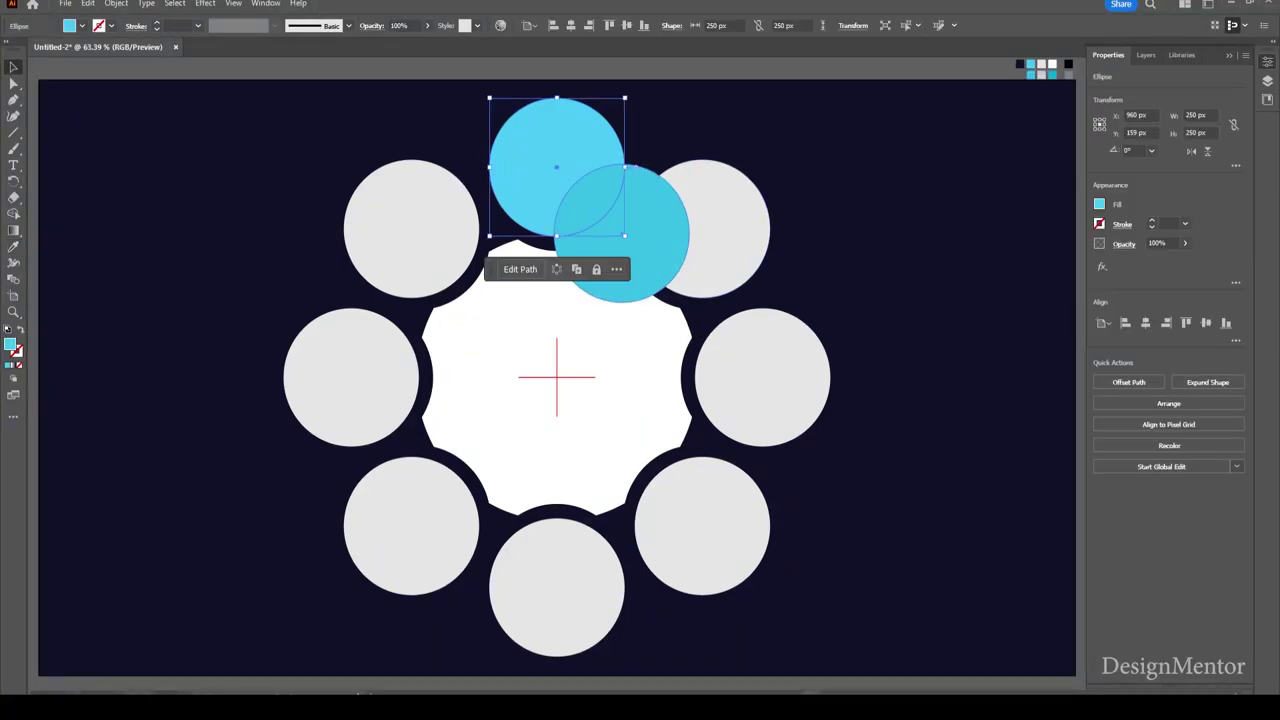
pyautogui.keyDown('shift'); pyautogui.click(655, 255); pyautogui.keyUp('shift')
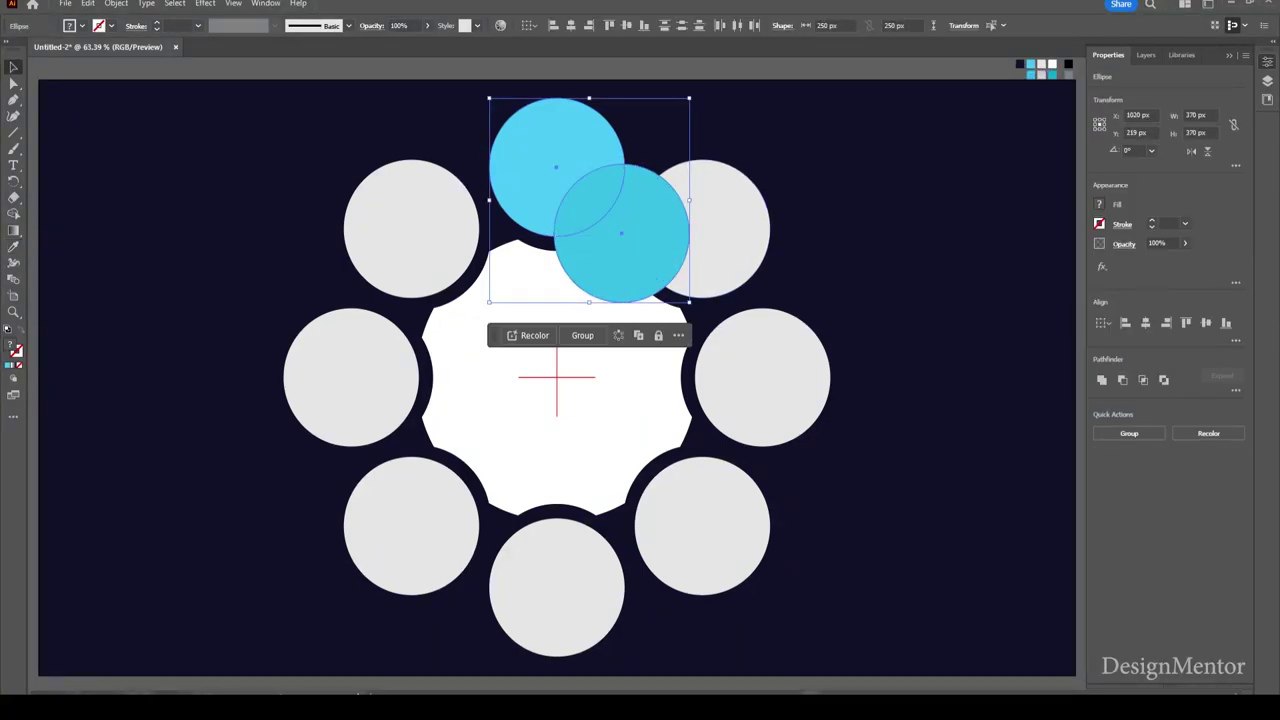
# - Divide the two overlapping cyan circles with Pathfinder and ungroup the pieces
pyautogui.click(266, 3)
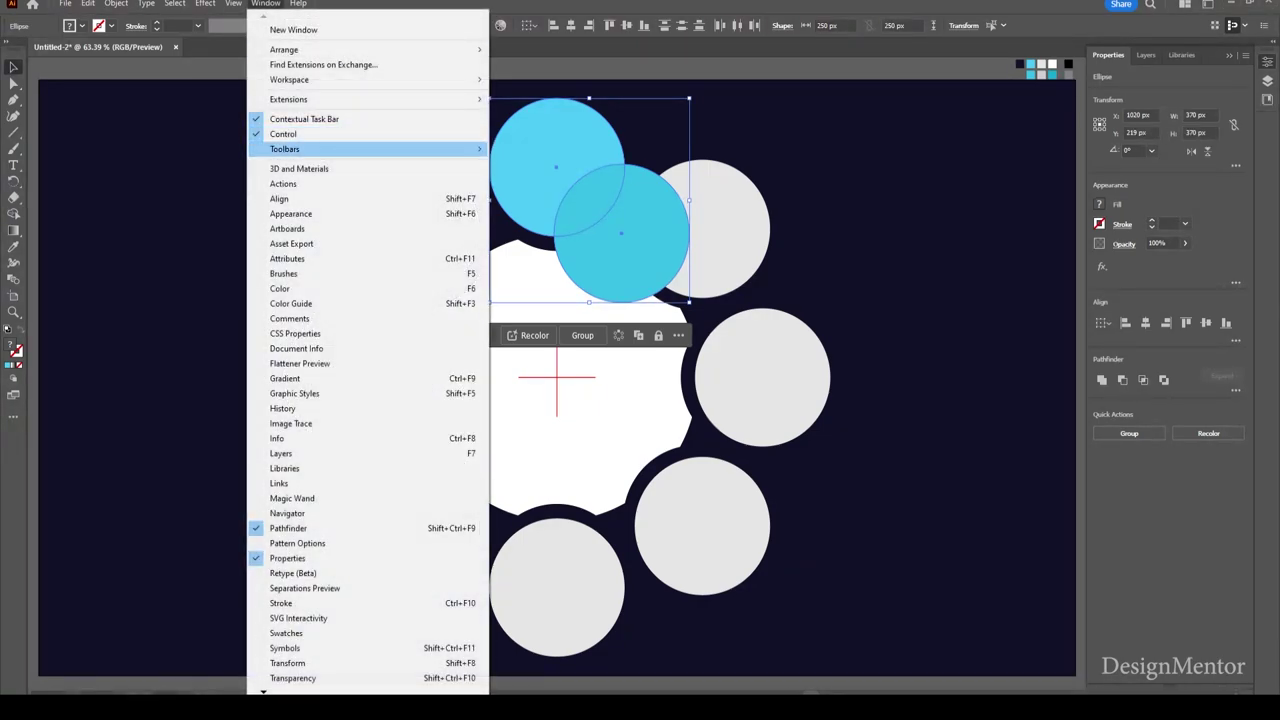
pyautogui.click(300, 214)
pyautogui.click(1161, 467)
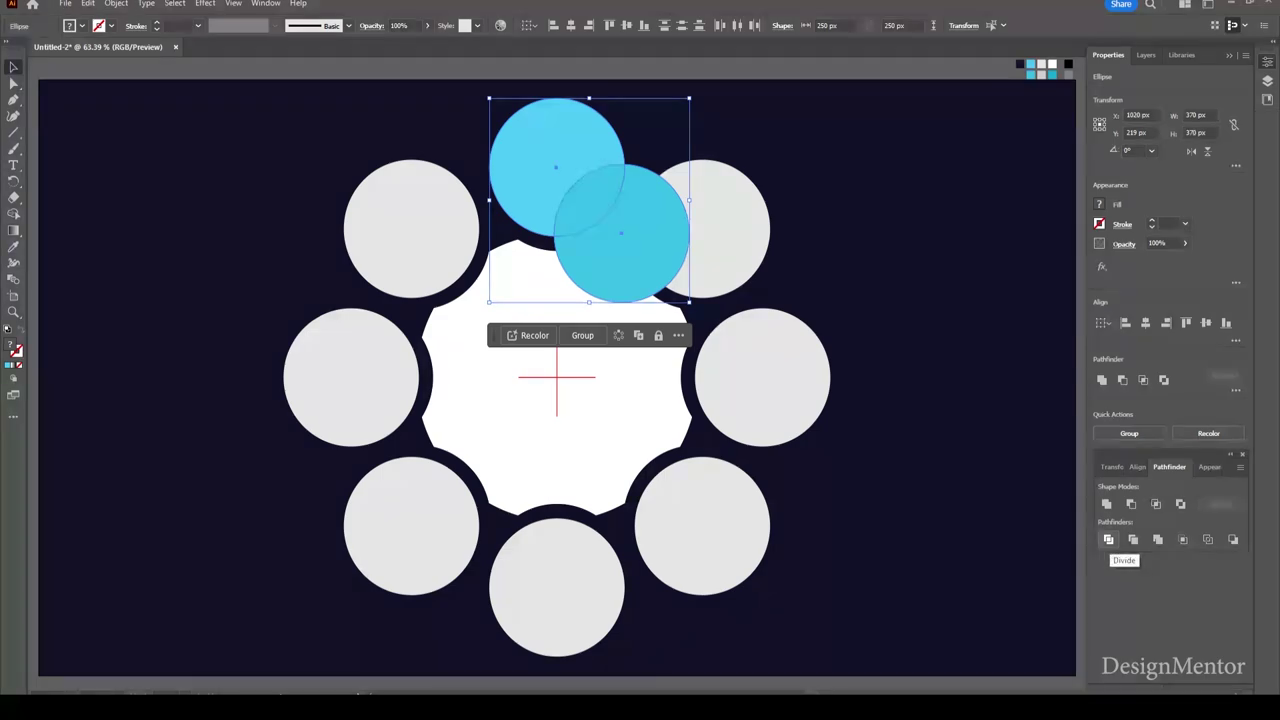
pyautogui.click(1108, 539)
pyautogui.hotkey('ctrl', 'shift', 'a')
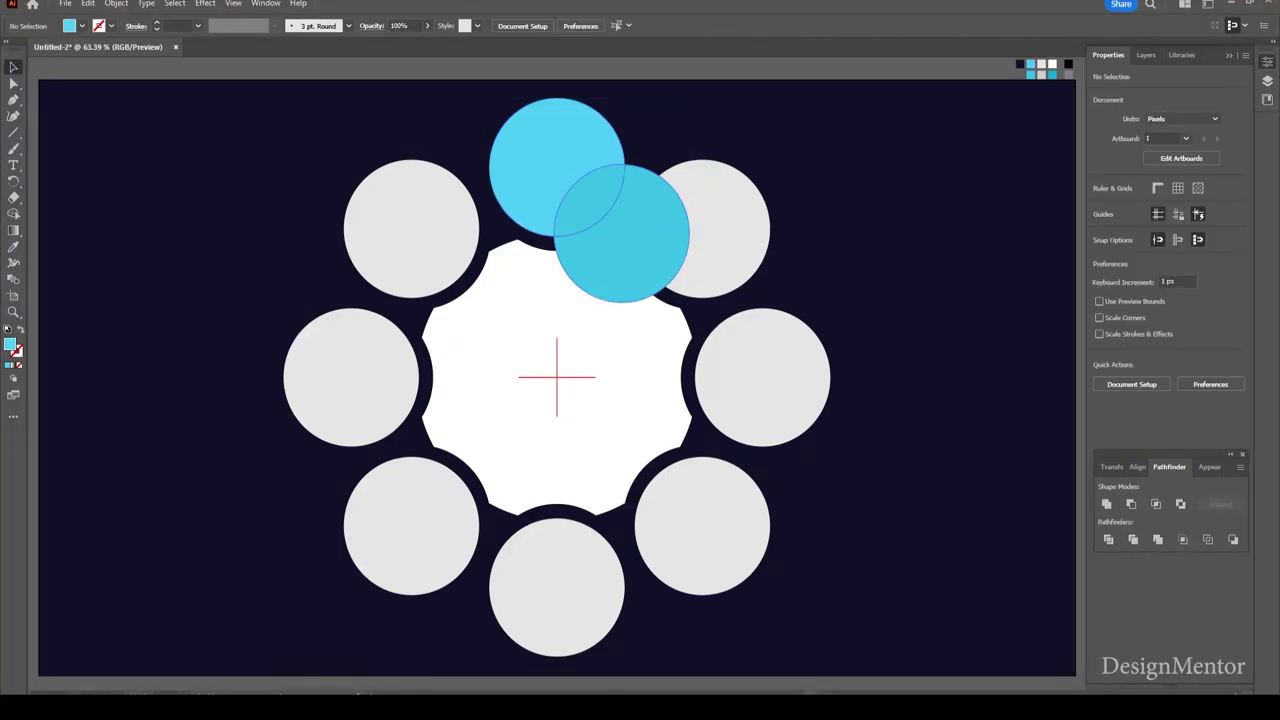
pyautogui.click(615, 240)
pyautogui.rightClick(621, 249)
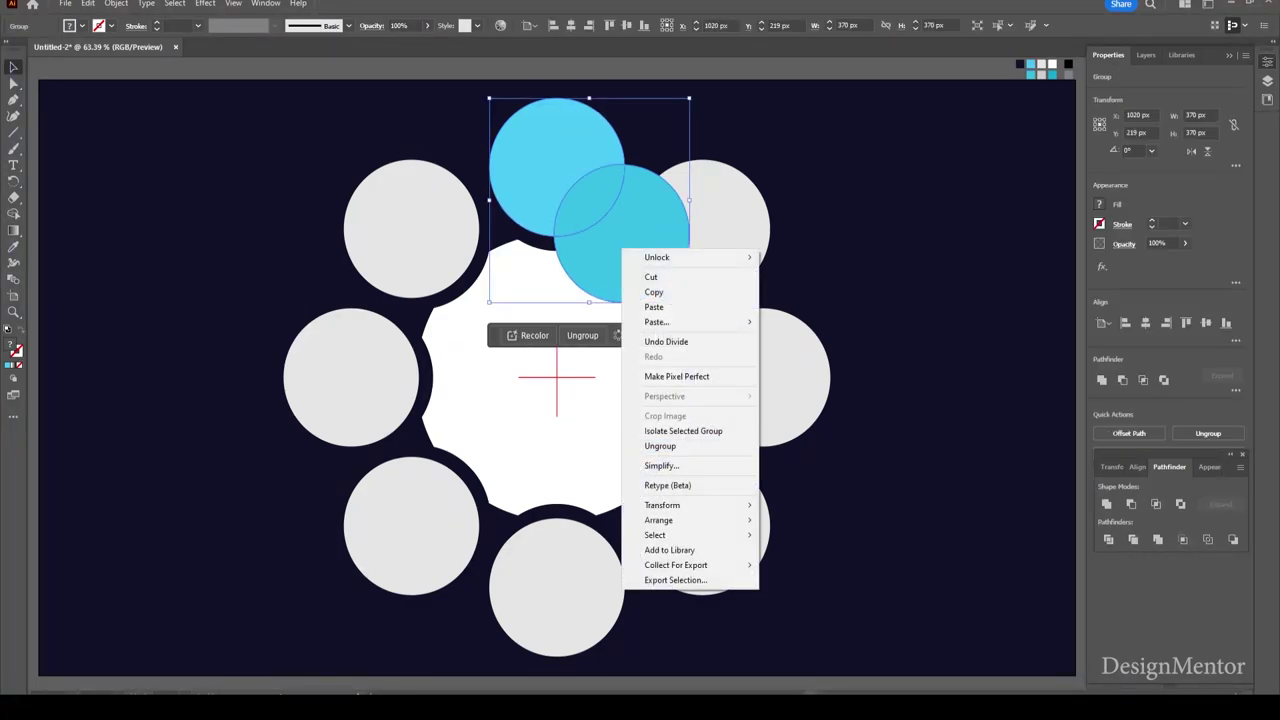
pyautogui.click(660, 446)
# - Delete the extra overlapping circle piece, leaving the top circle with its lens
pyautogui.click(645, 250)
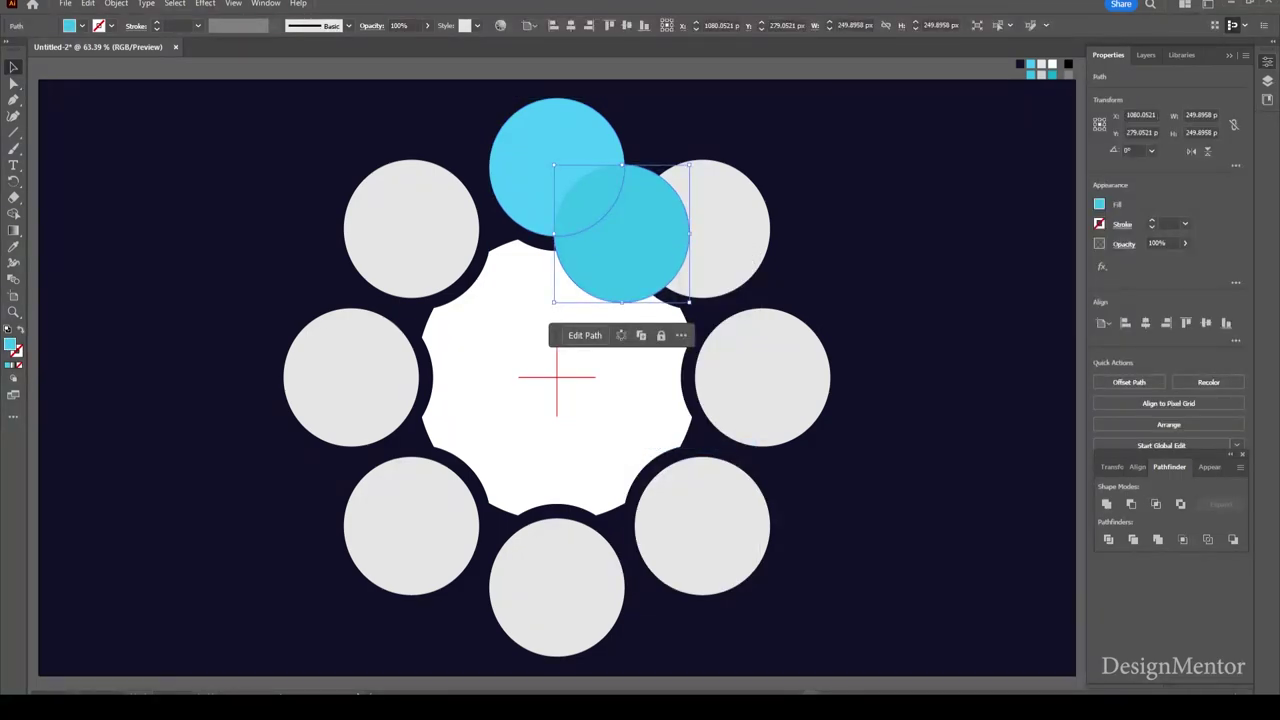
pyautogui.rightClick(640, 248)
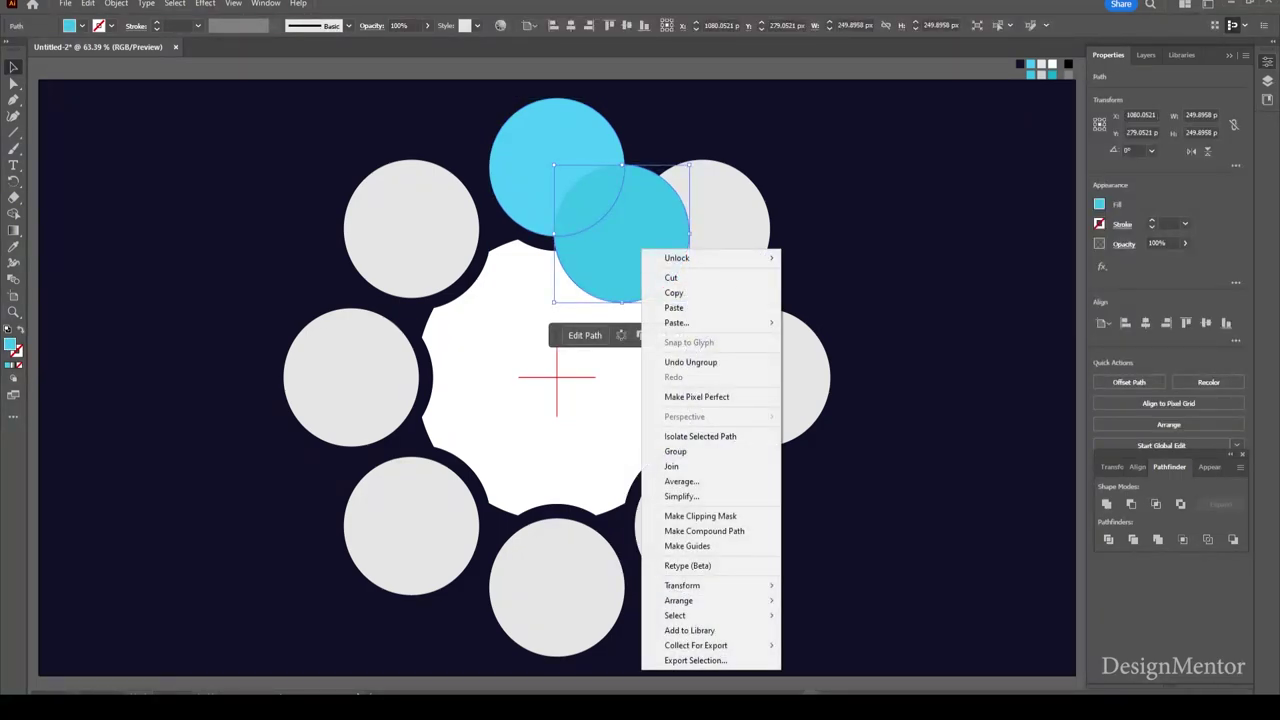
pyautogui.click(700, 390)
pyautogui.click(590, 200)
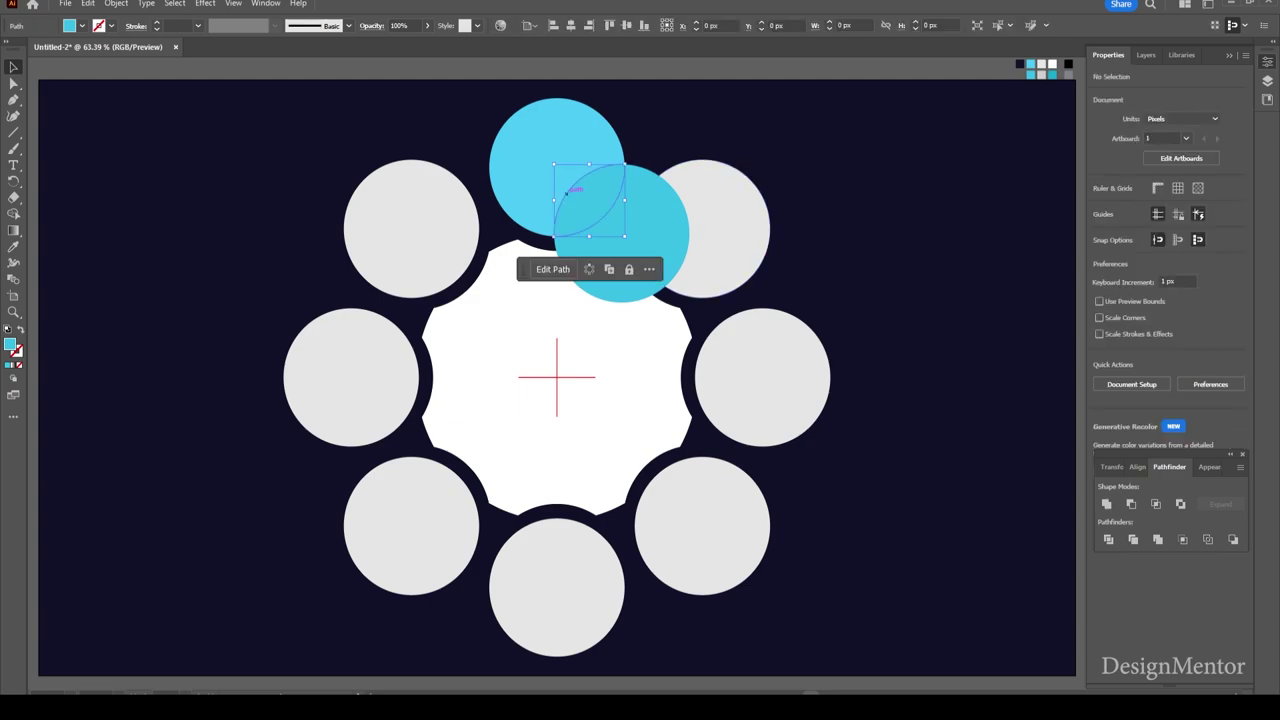
pyautogui.click(655, 260)
pyautogui.press('Delete')
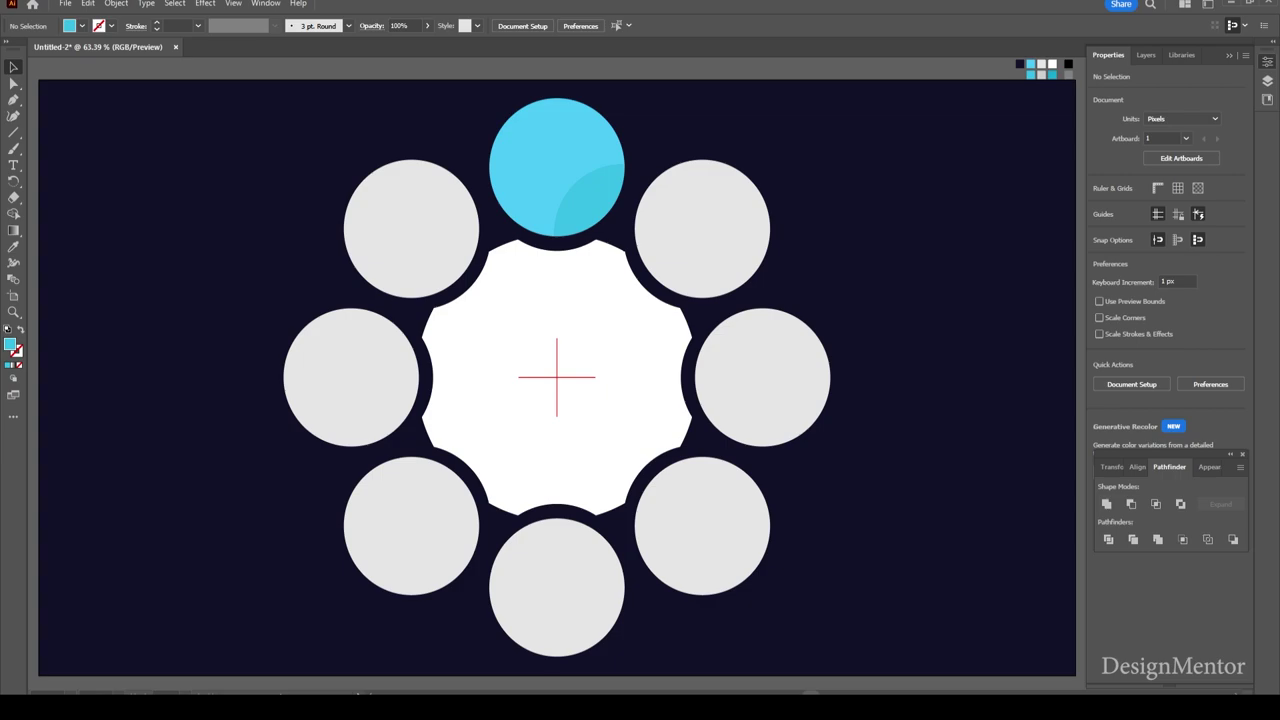
# - Delete the remaining grey circles around the white center
pyautogui.click(703, 224)
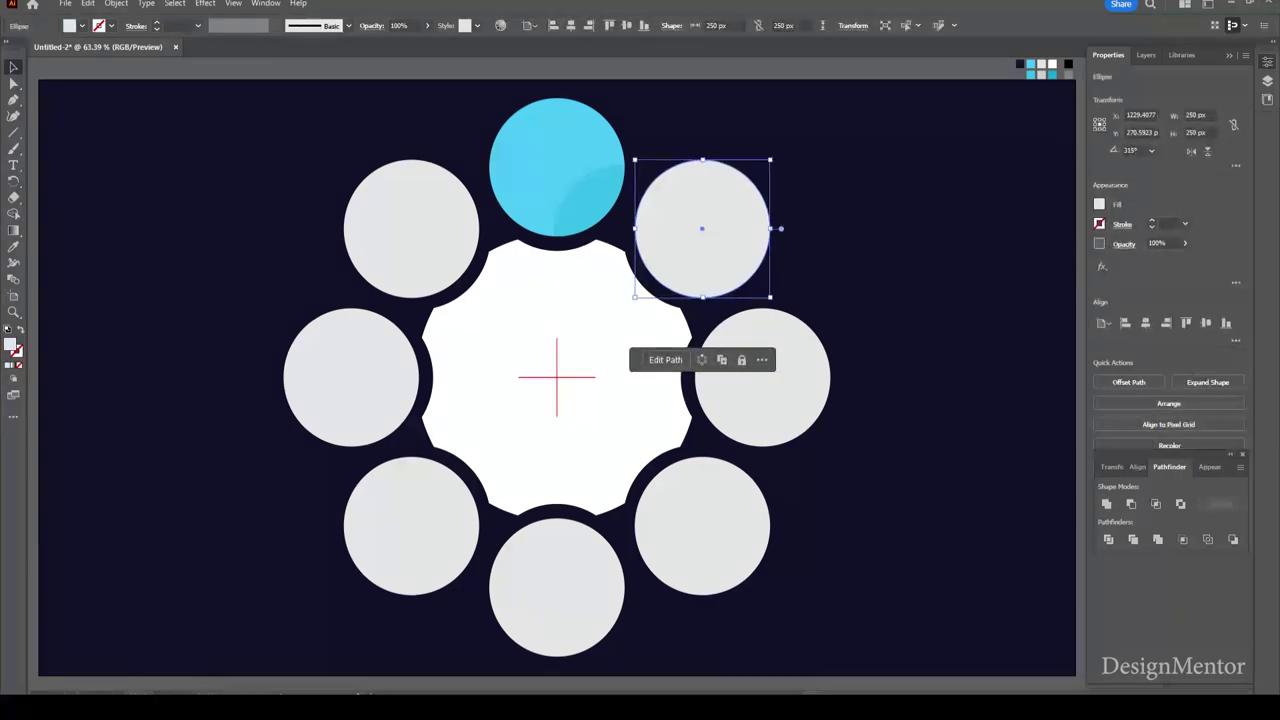
pyautogui.press('Delete')
pyautogui.click(762, 377)
pyautogui.press('Delete')
pyautogui.press('Delete')
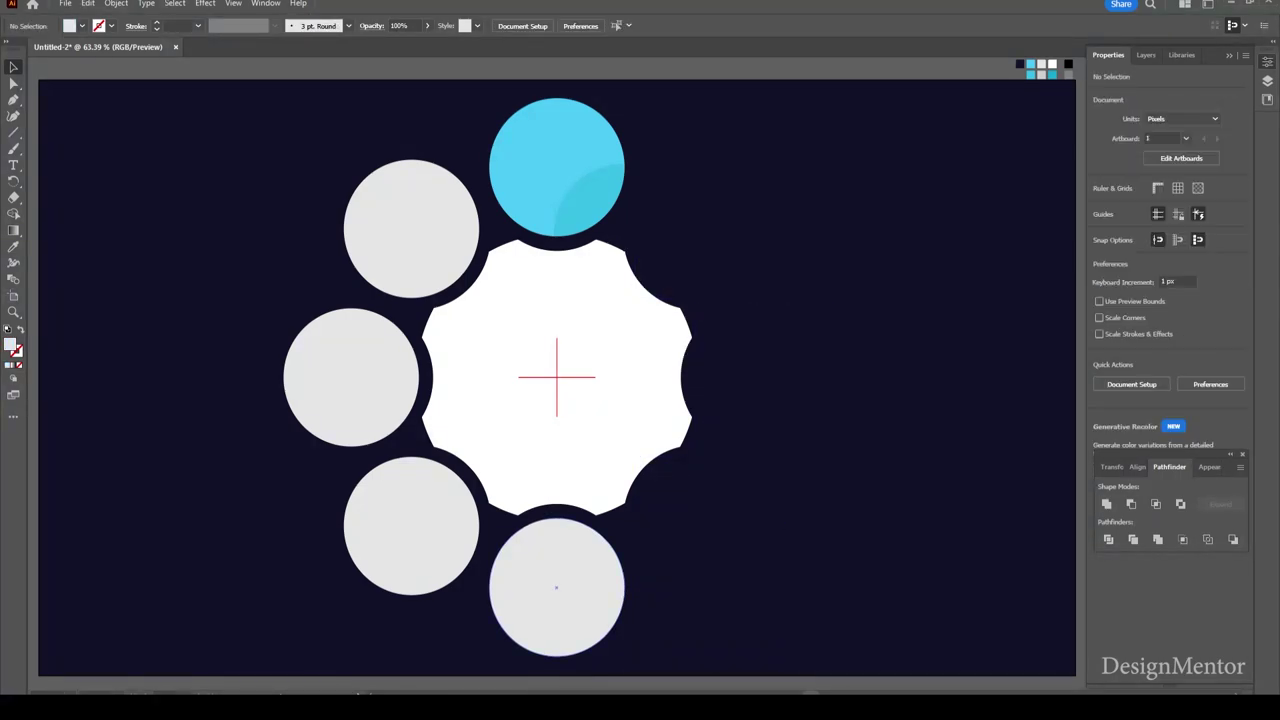
pyautogui.press('Delete')
pyautogui.click(411, 525)
pyautogui.press('Delete')
pyautogui.click(349, 374)
pyautogui.press('Delete')
pyautogui.click(409, 226)
pyautogui.press('Delete')
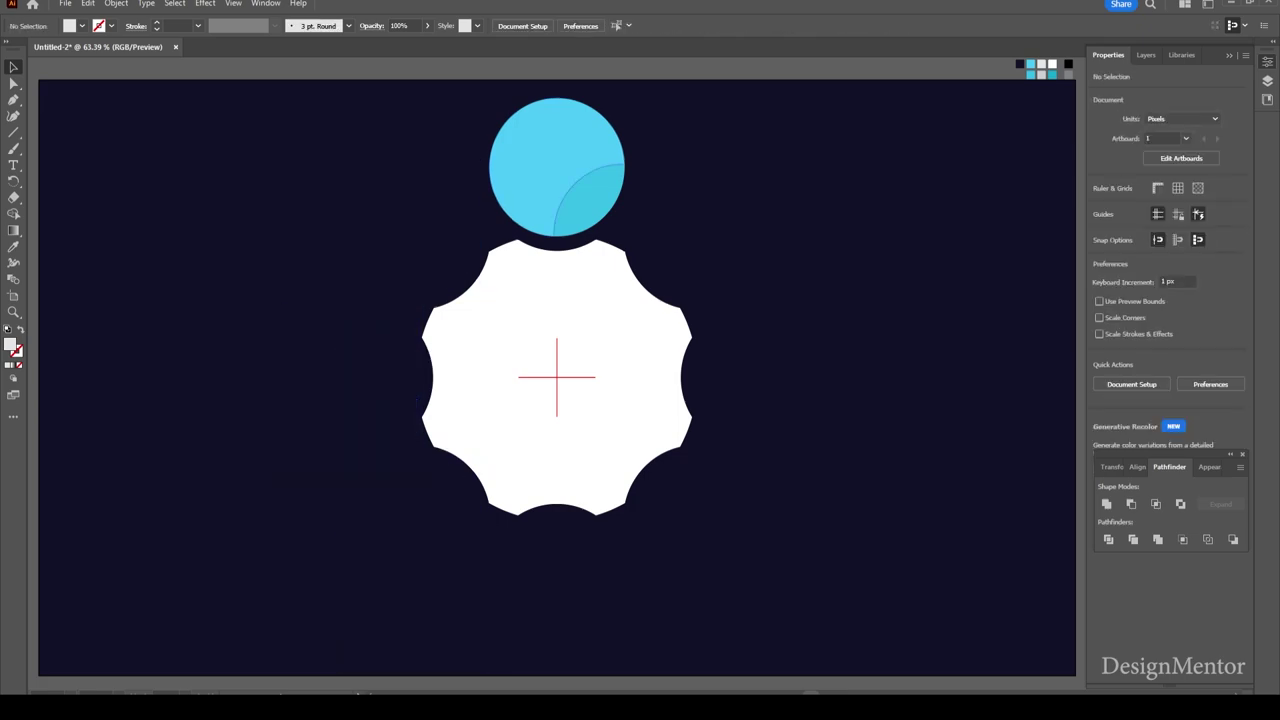
# - Group the cyan circle with its lens accent
pyautogui.moveTo(456, 104); pyautogui.dragTo(655, 170)
pyautogui.rightClick(588, 181)
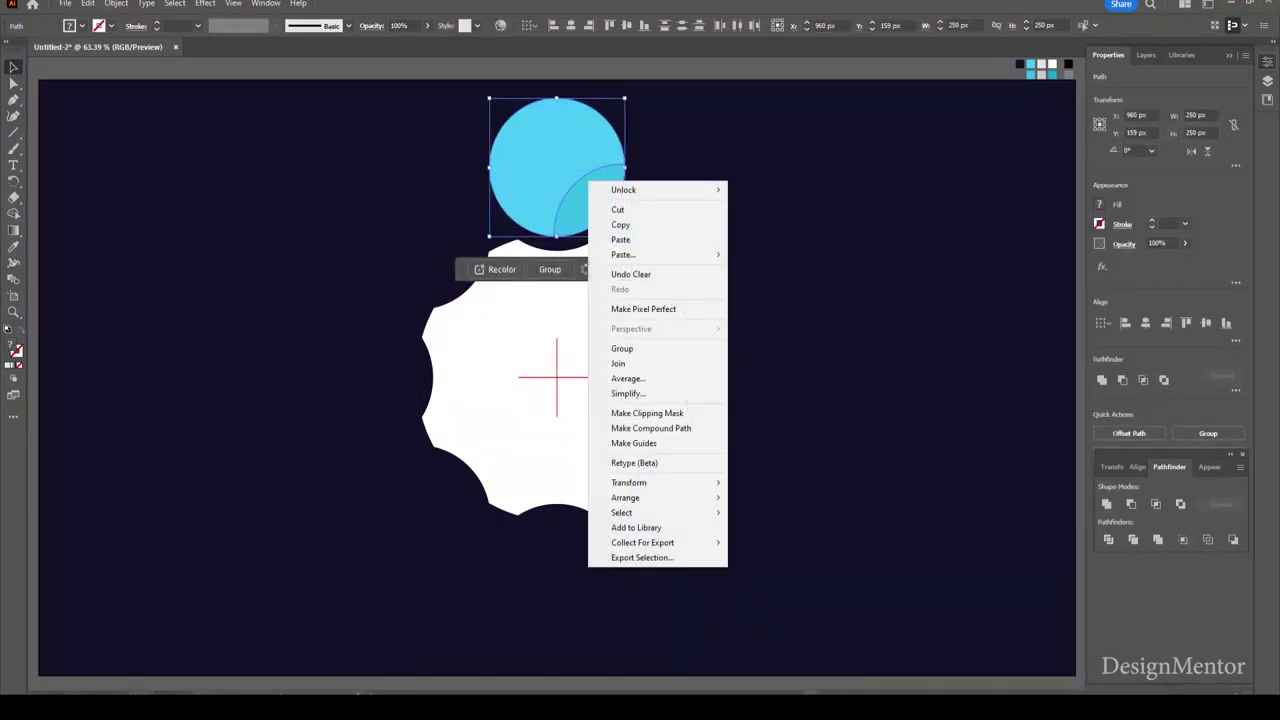
pyautogui.click(622, 348)
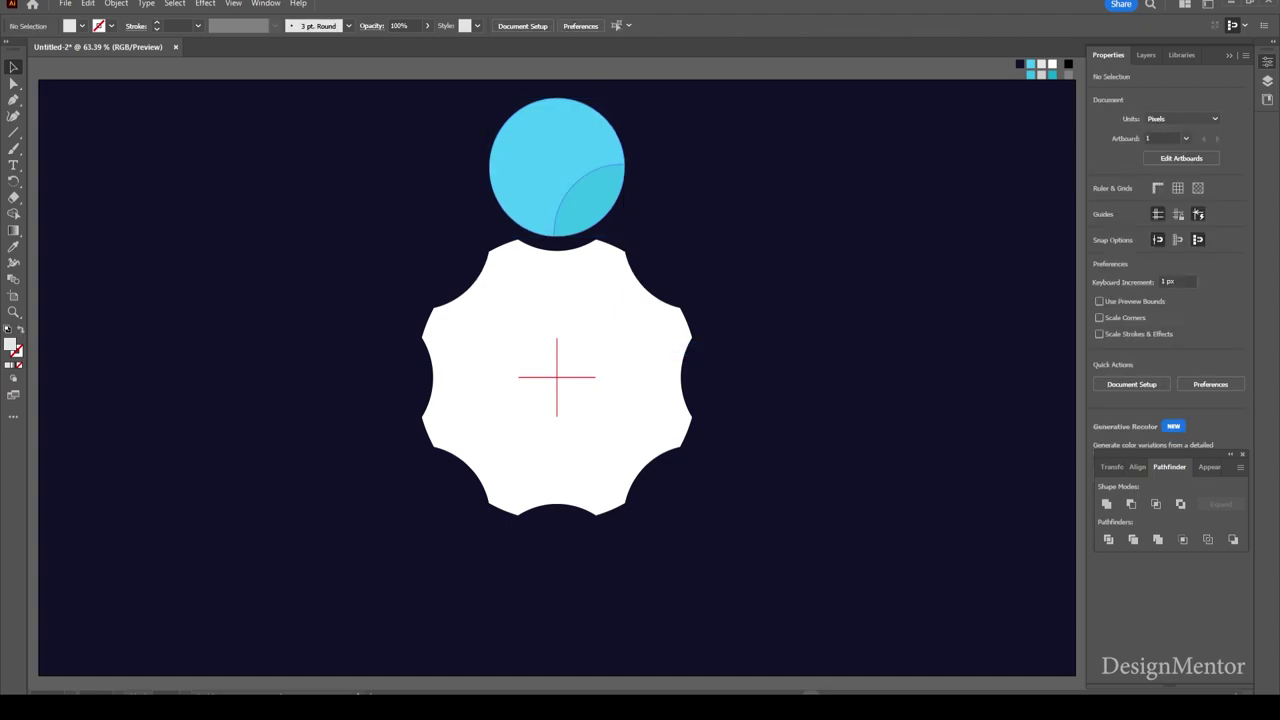
# - Make 45° rotated copies of the circle group around the design's center
pyautogui.press('r')
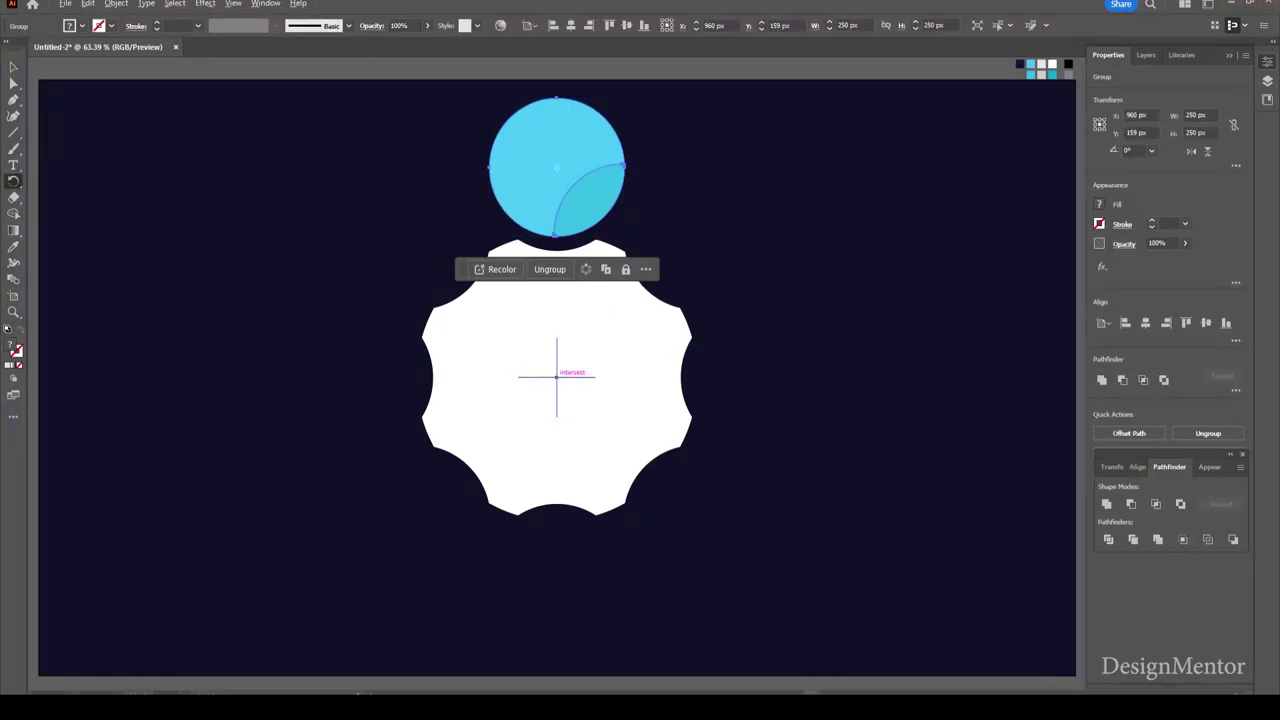
pyautogui.keyDown('alt'); pyautogui.click(556, 376); pyautogui.keyUp('alt')
pyautogui.hotkey('alt', 'c')
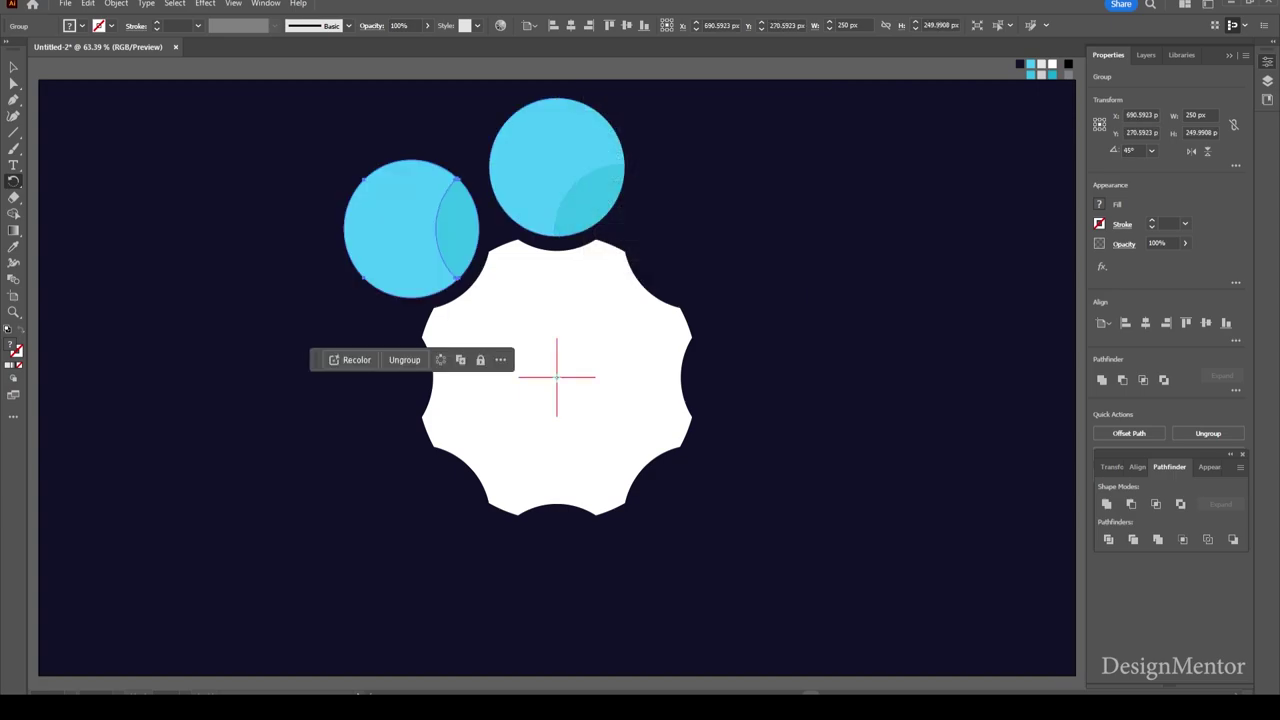
pyautogui.hotkey('ctrl', 'd')
pyautogui.hotkey('ctrl', 'd')
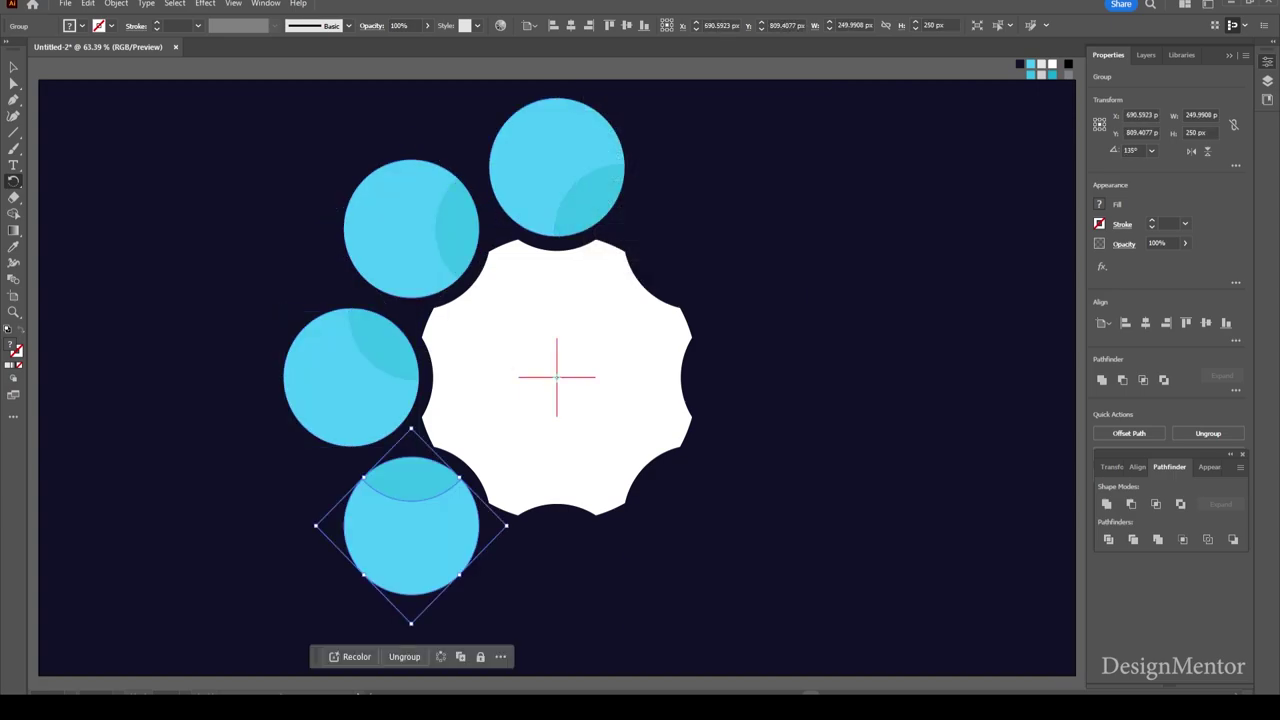
pyautogui.hotkey('ctrl', 'd')
pyautogui.hotkey('ctrl', 'd')
pyautogui.hotkey('ctrl', 'd')
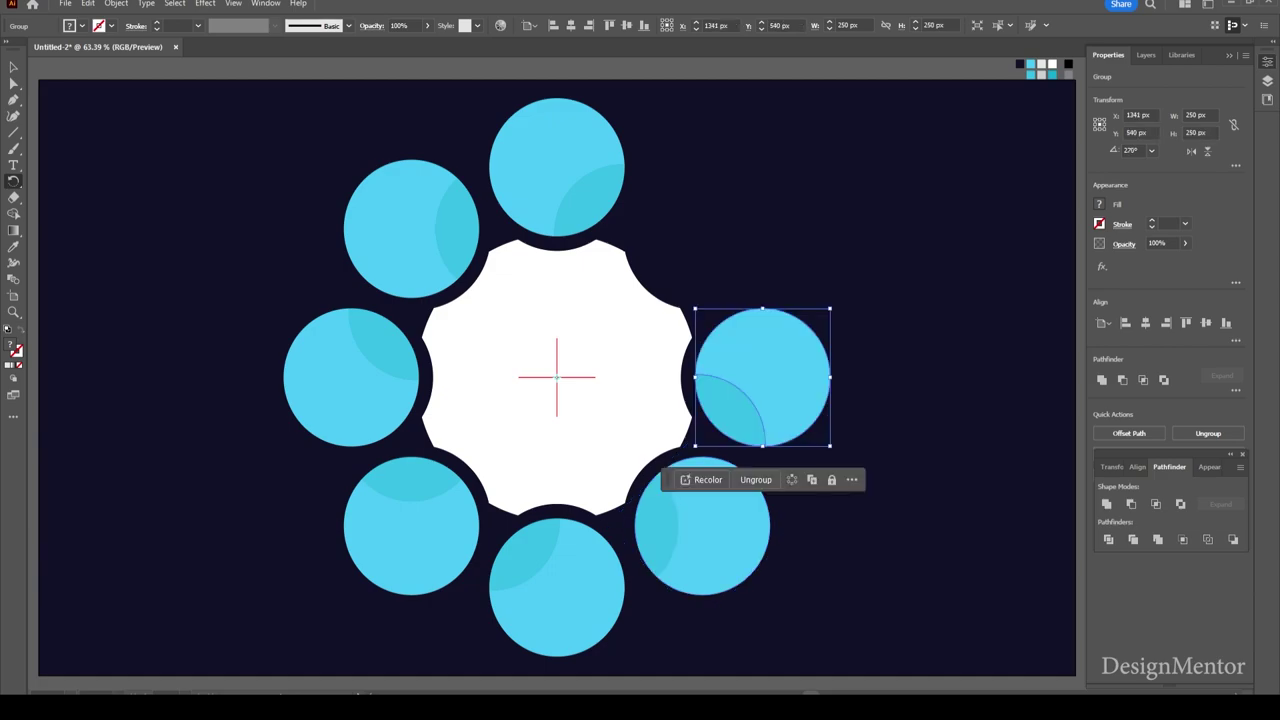
pyautogui.hotkey('ctrl', 'd')
pyautogui.press('v')
pyautogui.hotkey('ctrl', 'shift', 'a')
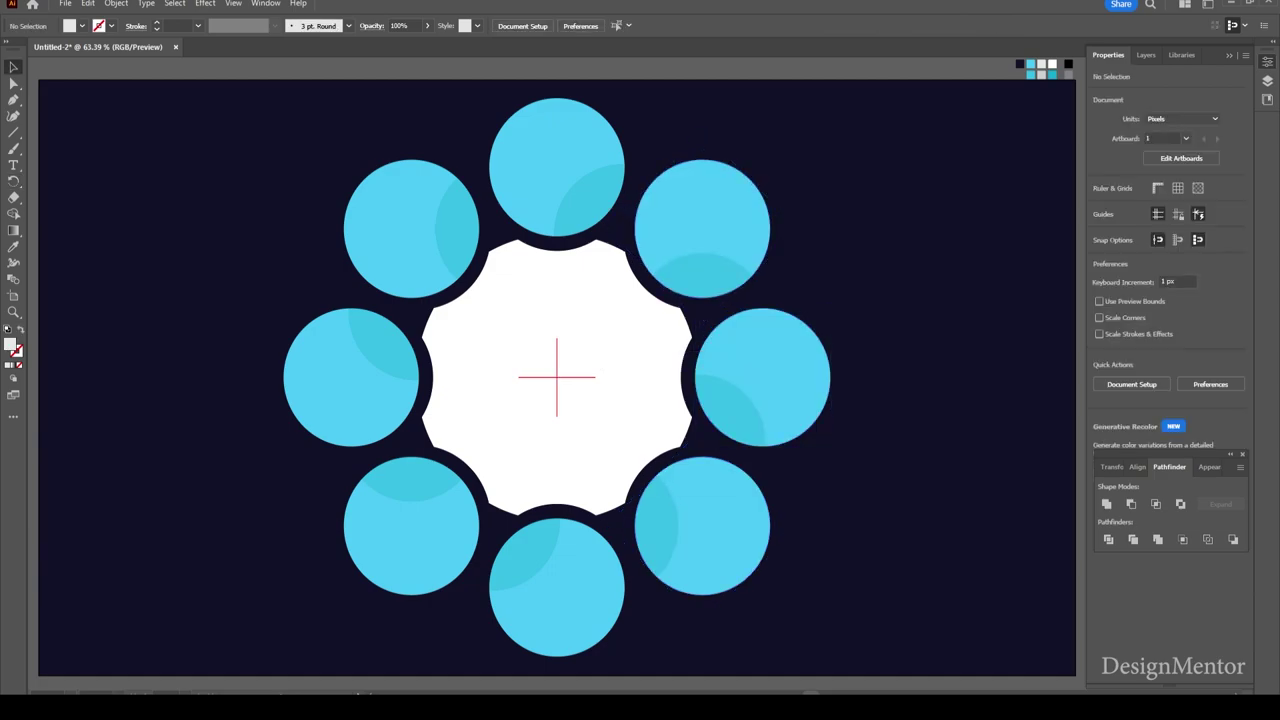
# - Ungroup the top-right circle and make it light grey with a darker grey lens
pyautogui.click(713, 194)
pyautogui.rightClick(713, 194)
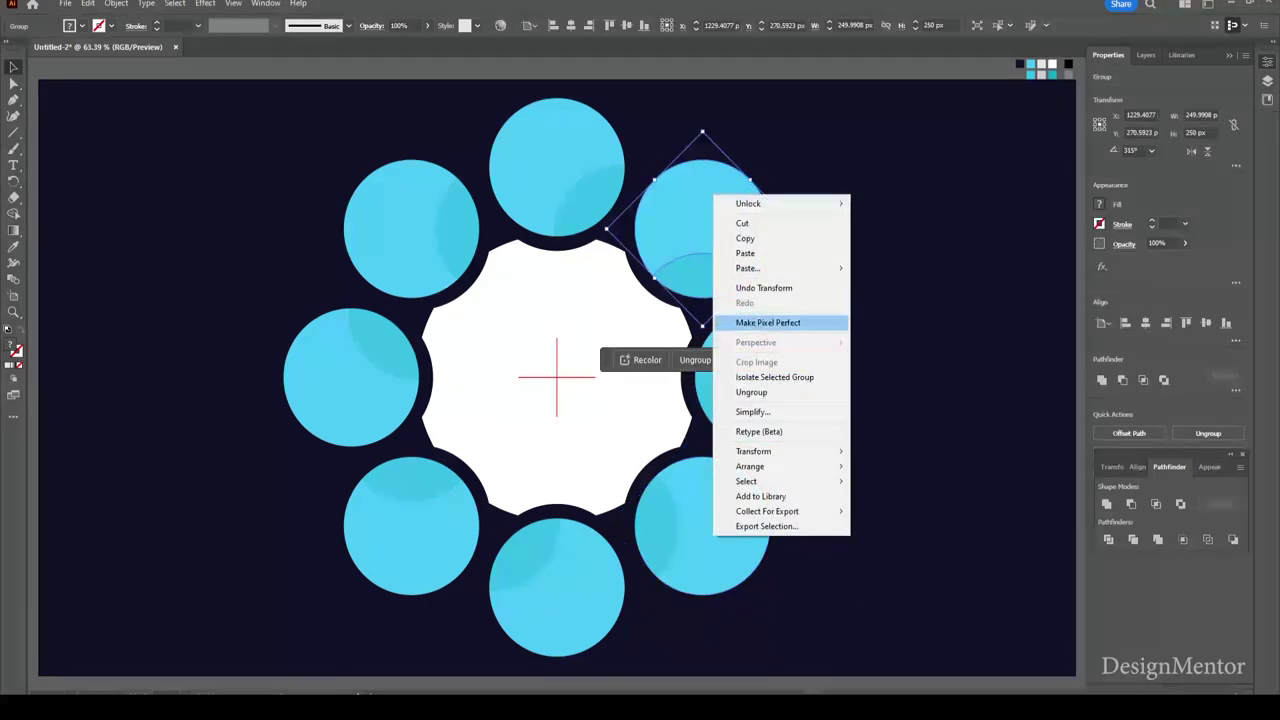
pyautogui.click(752, 392)
pyautogui.hotkey('ctrl', 'shift', 'a')
pyautogui.click(702, 200)
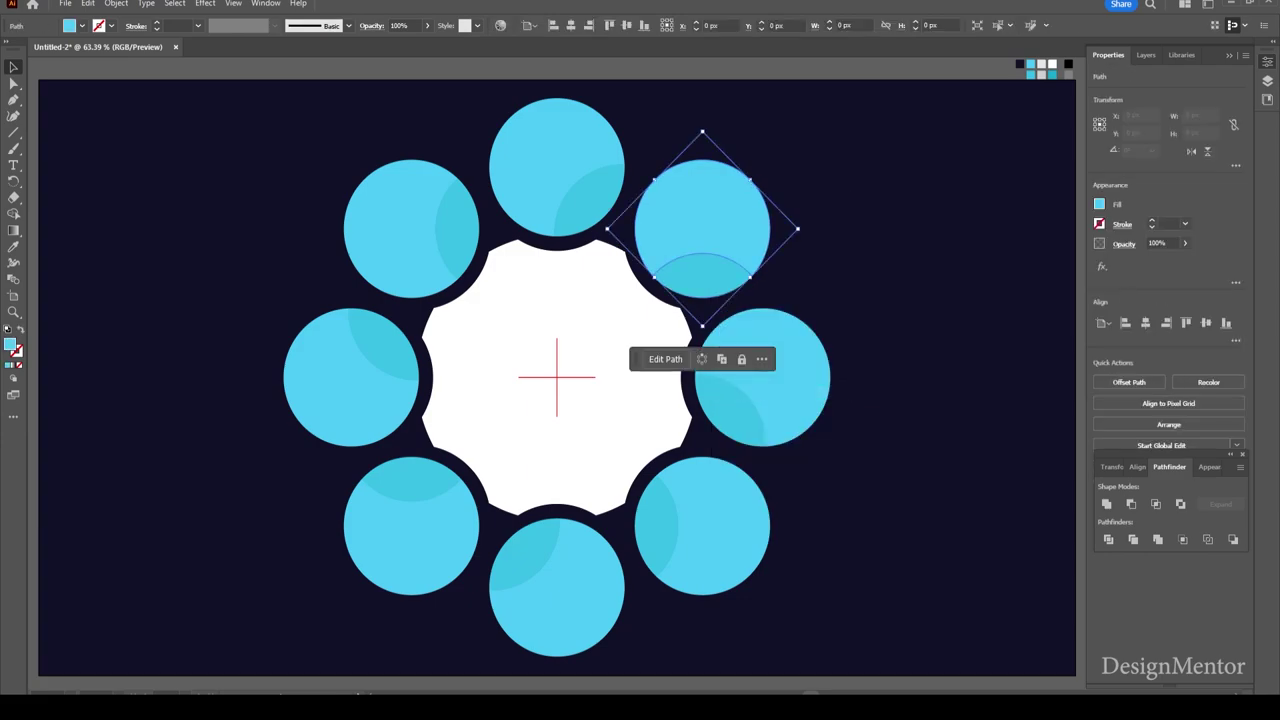
pyautogui.press('i')
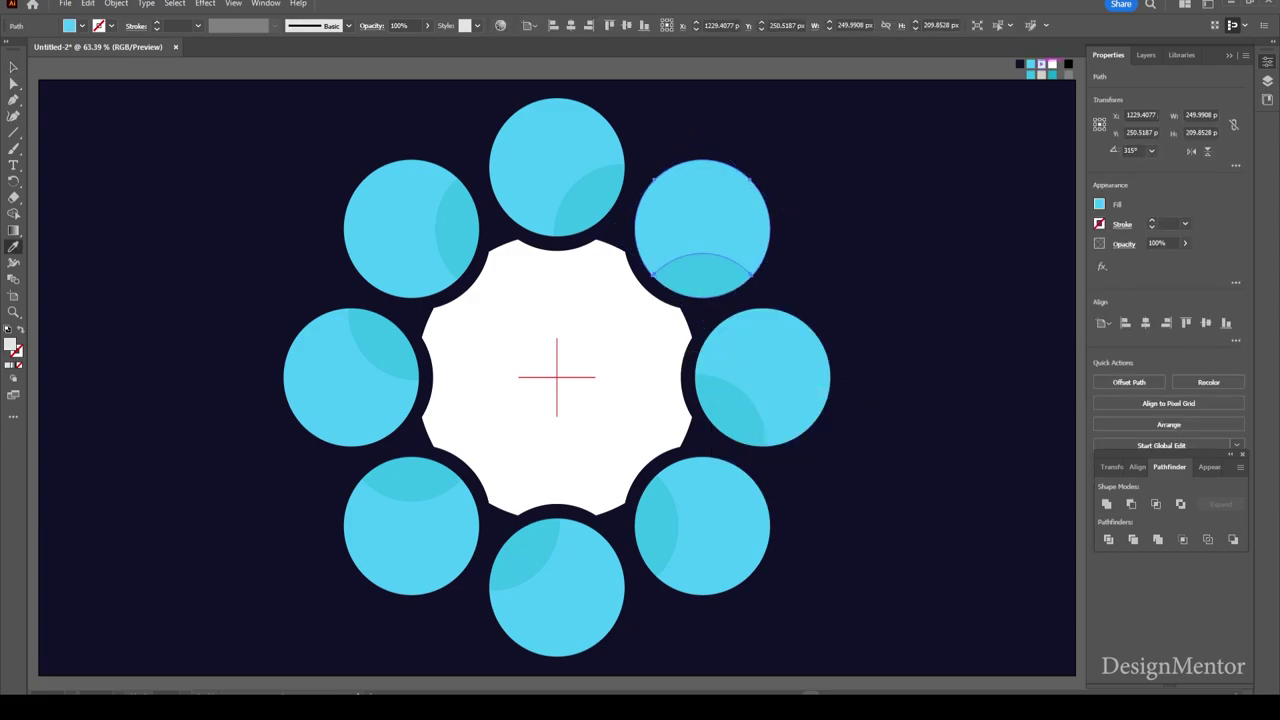
pyautogui.click(556, 300)
pyautogui.press('v')
pyautogui.click(702, 275)
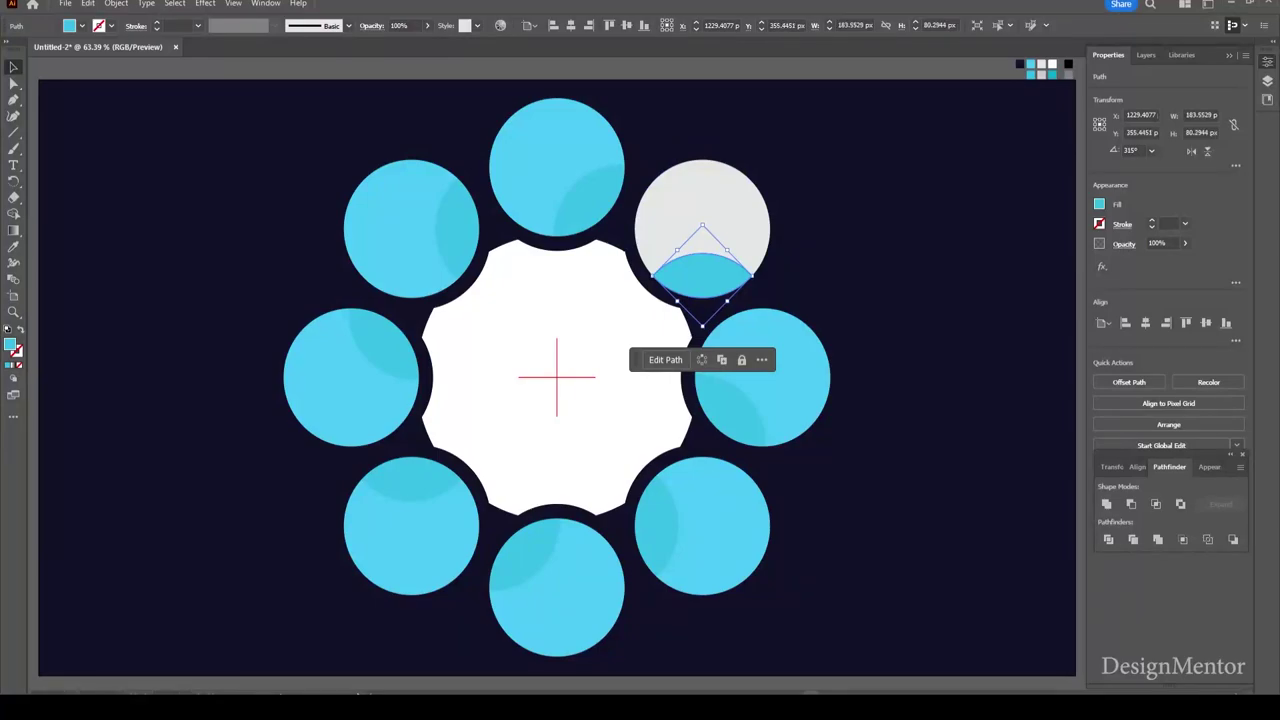
pyautogui.press('i')
pyautogui.click(702, 215)
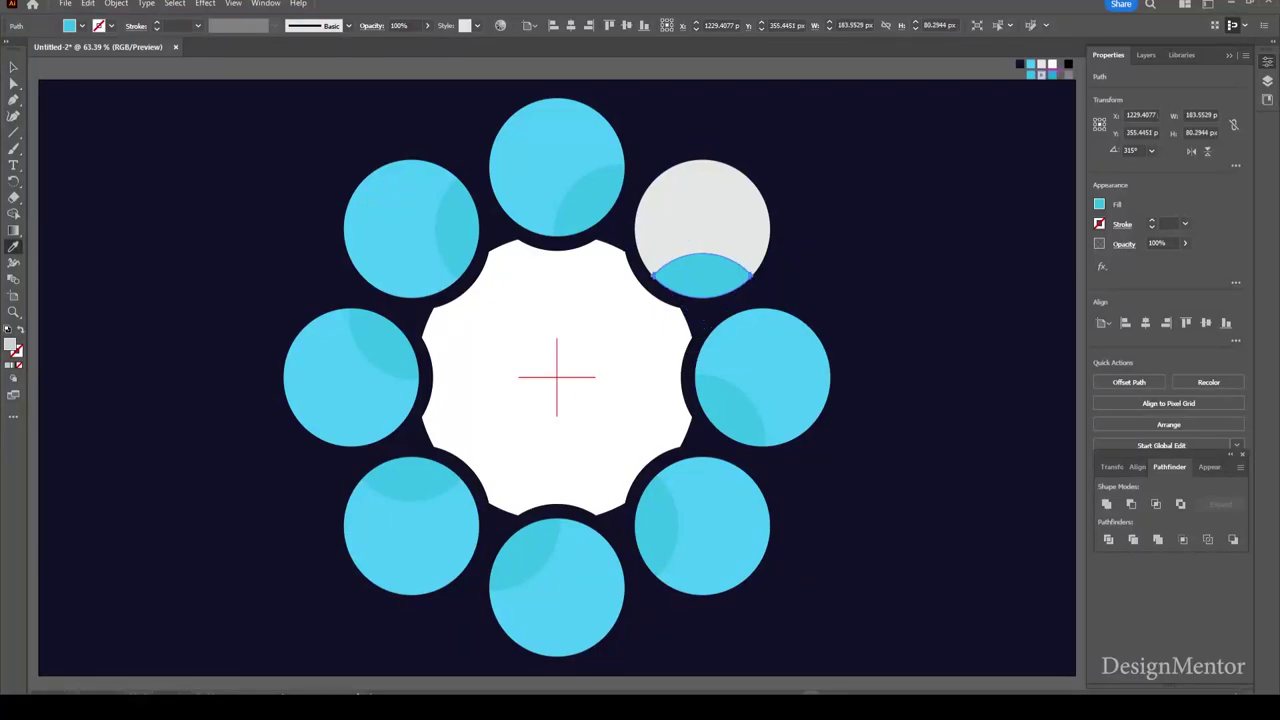
pyautogui.press('v')
pyautogui.click(722, 305)
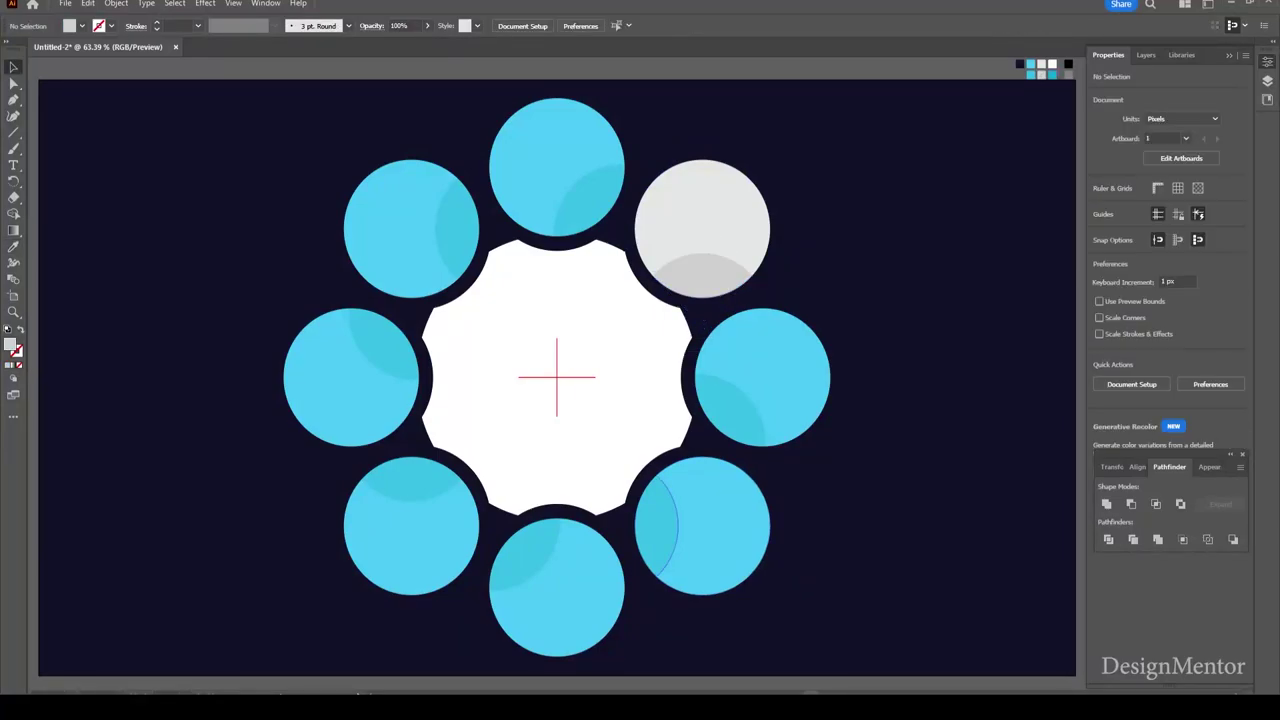
# - Ungroup the other circles and make the bottom-right circle light grey with a darker grey crescent
pyautogui.click(702, 525)
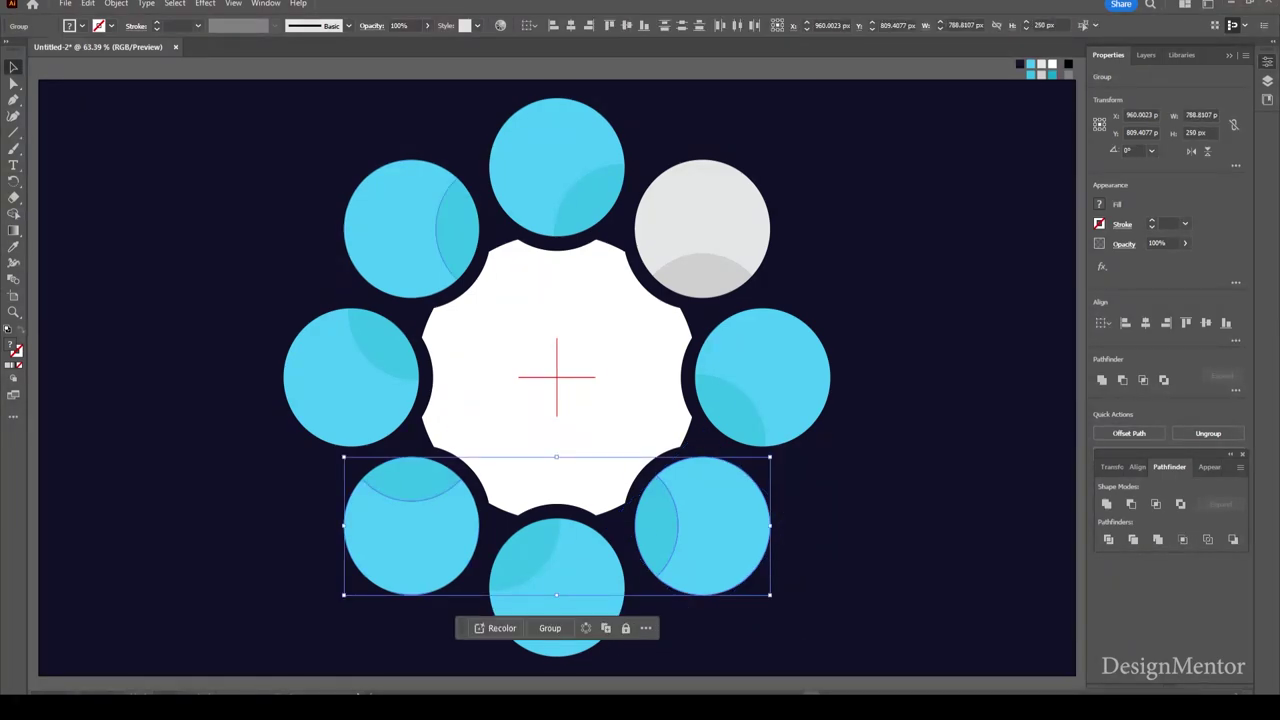
pyautogui.rightClick(401, 251)
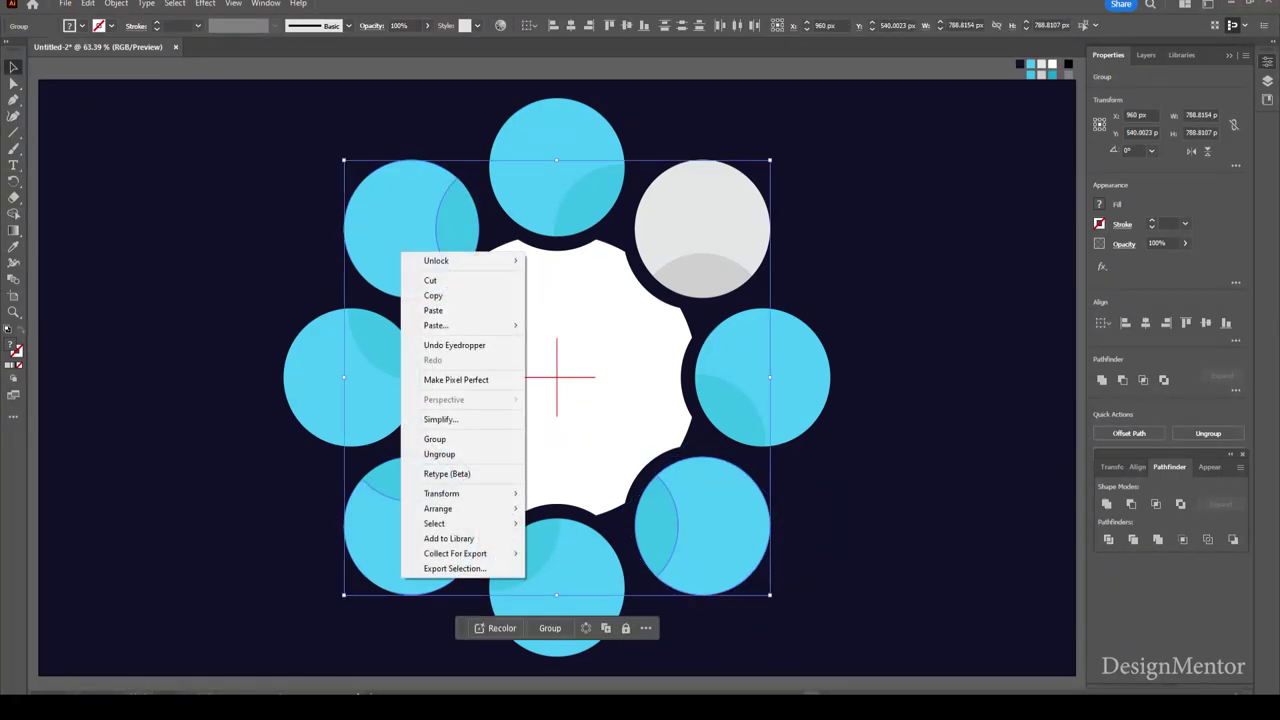
pyautogui.click(439, 454)
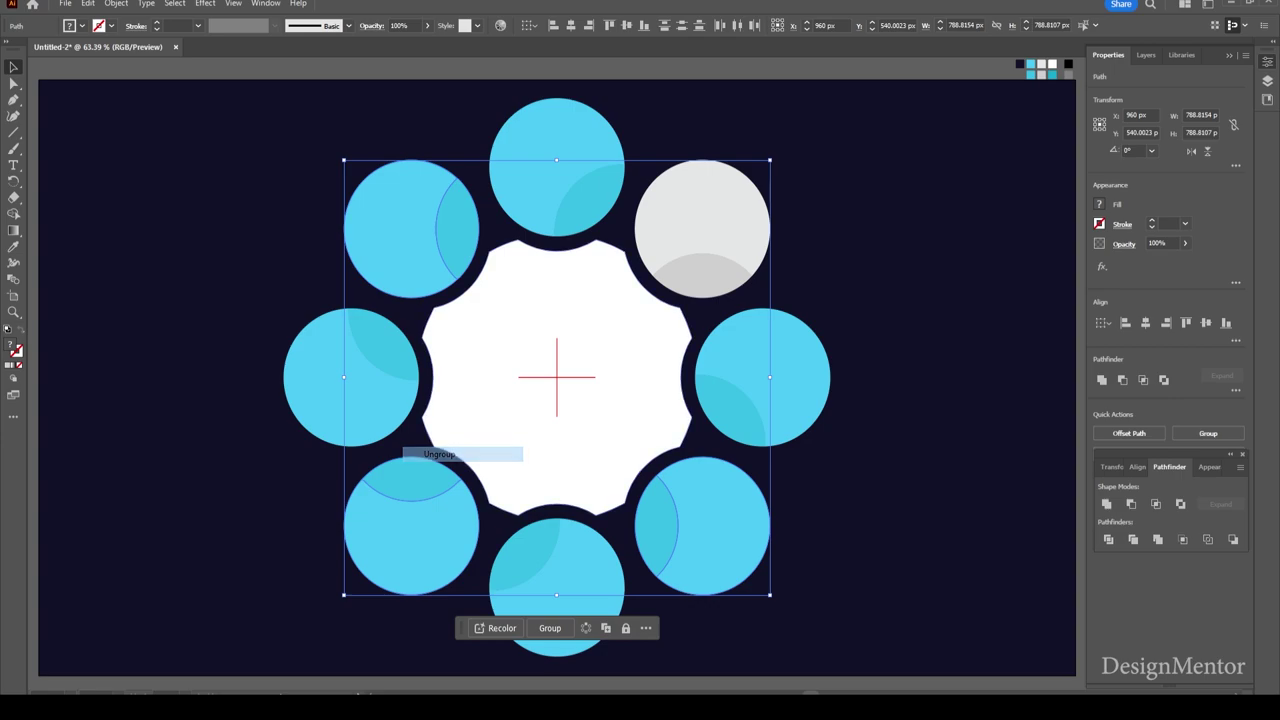
pyautogui.hotkey('ctrl', 'shift', 'a')
pyautogui.click(655, 525)
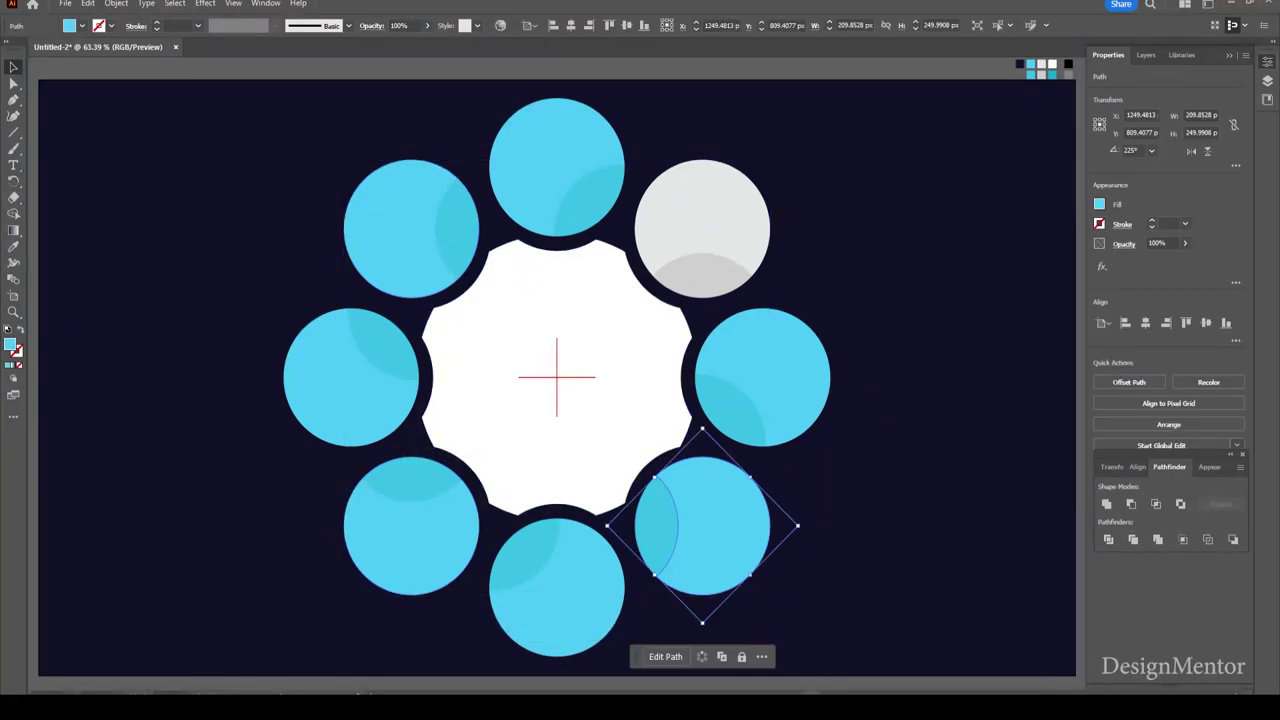
pyautogui.press('i')
pyautogui.click(702, 220)
pyautogui.press('v')
pyautogui.click(656, 525)
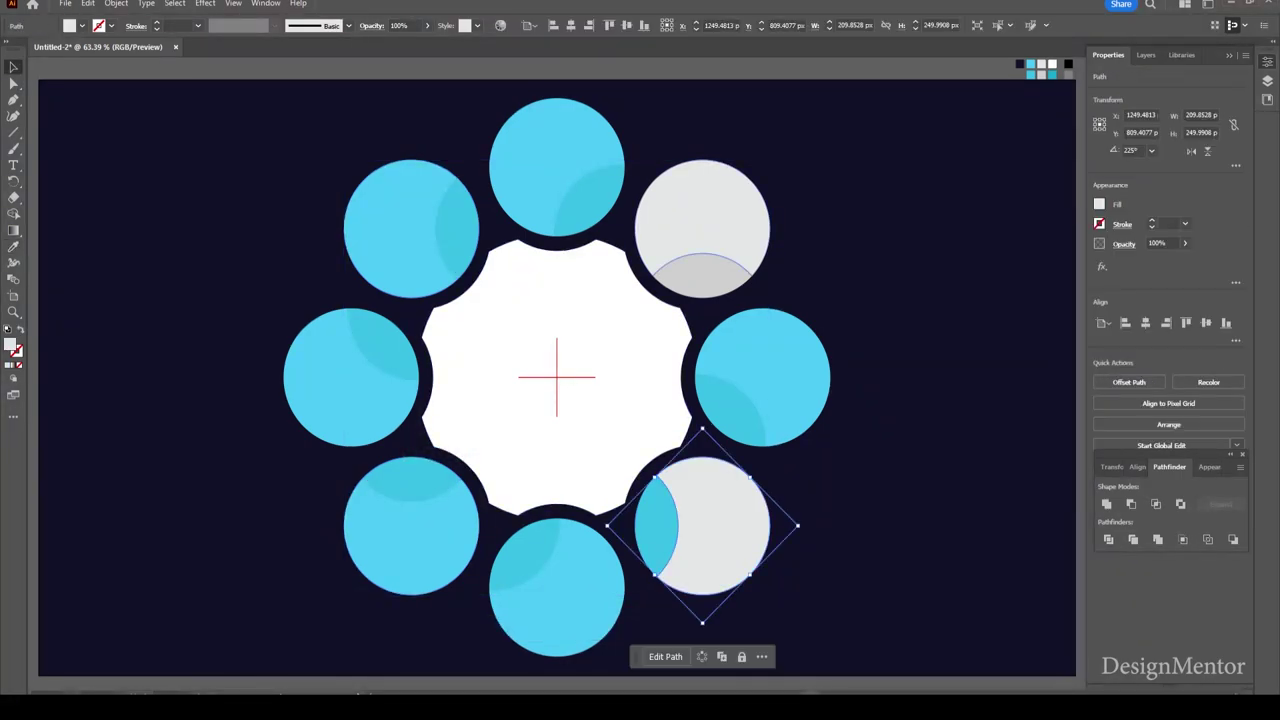
pyautogui.press('i')
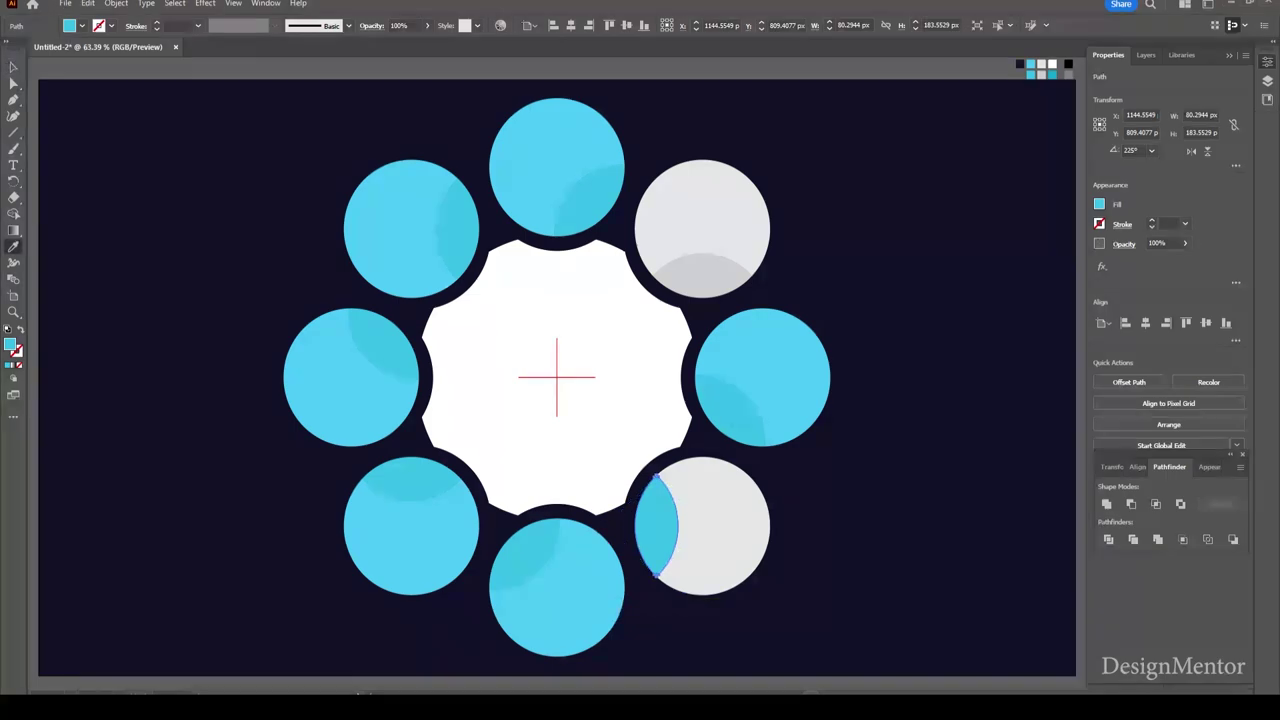
pyautogui.click(702, 265)
pyautogui.press('v')
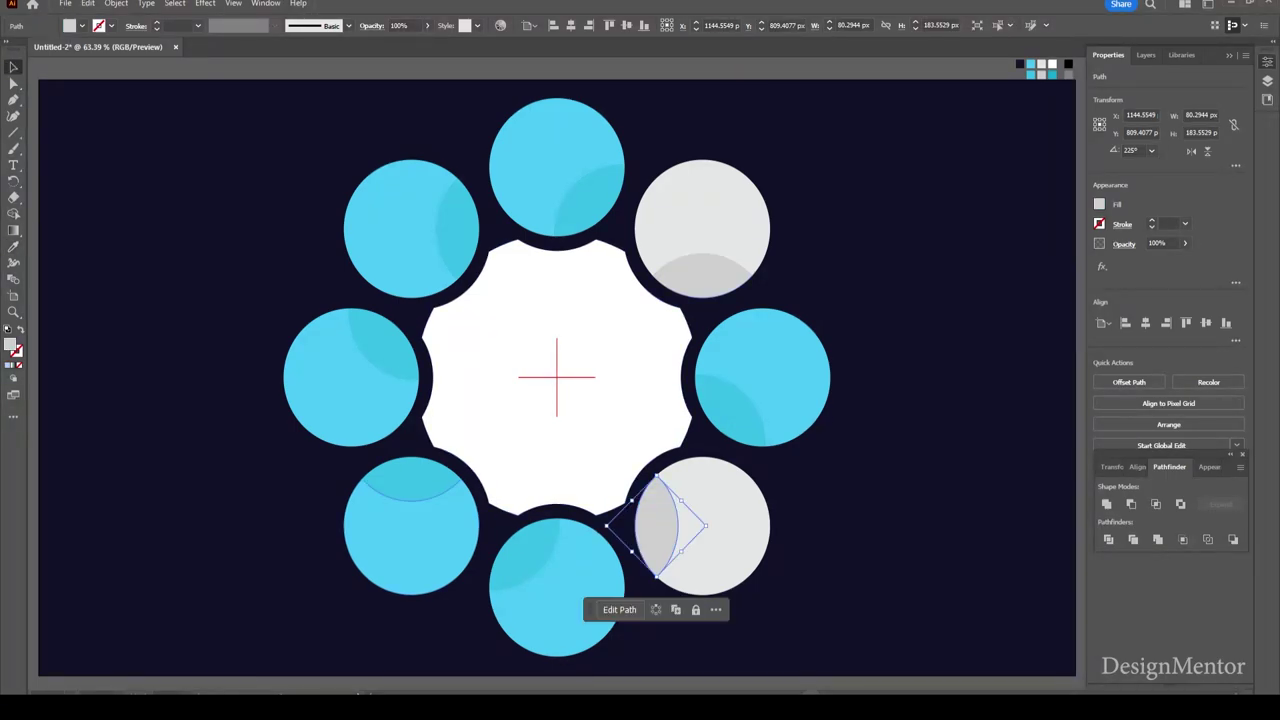
# - Make the bottom-left circle light grey with a darker grey lens
pyautogui.click(410, 478)
pyautogui.press('i')
pyautogui.click(702, 220)
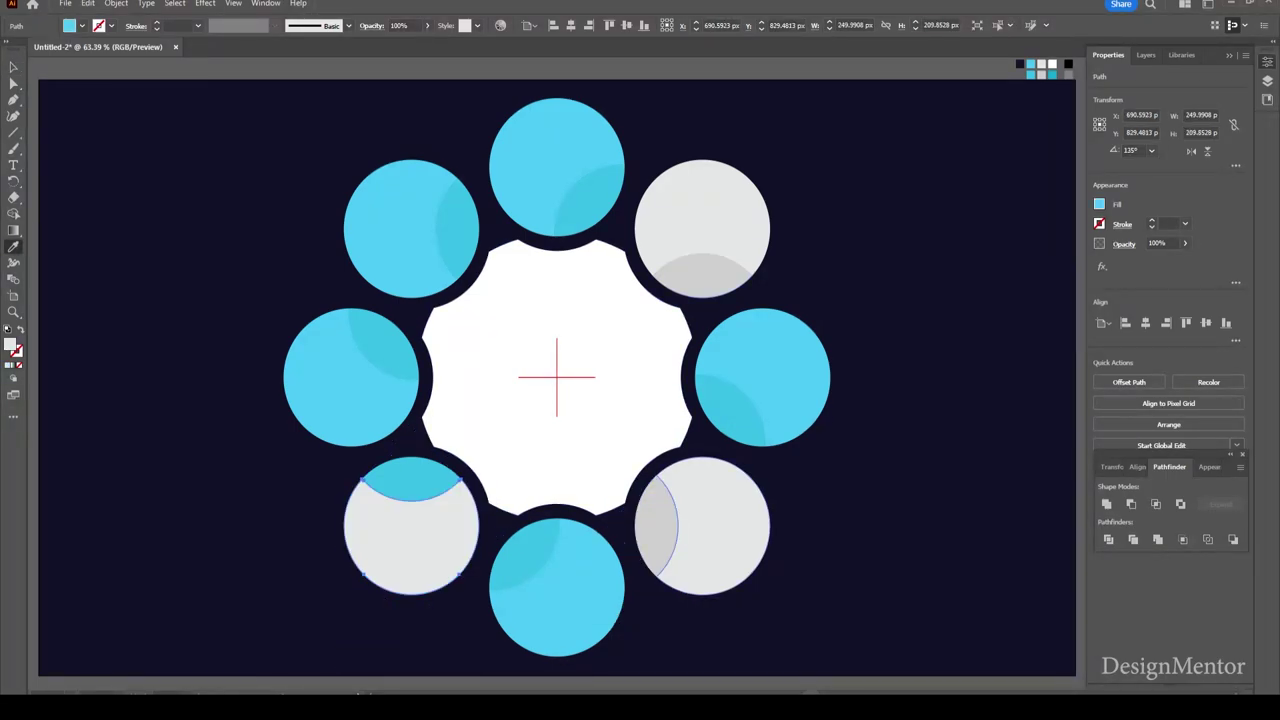
pyautogui.press('v')
pyautogui.click(410, 478)
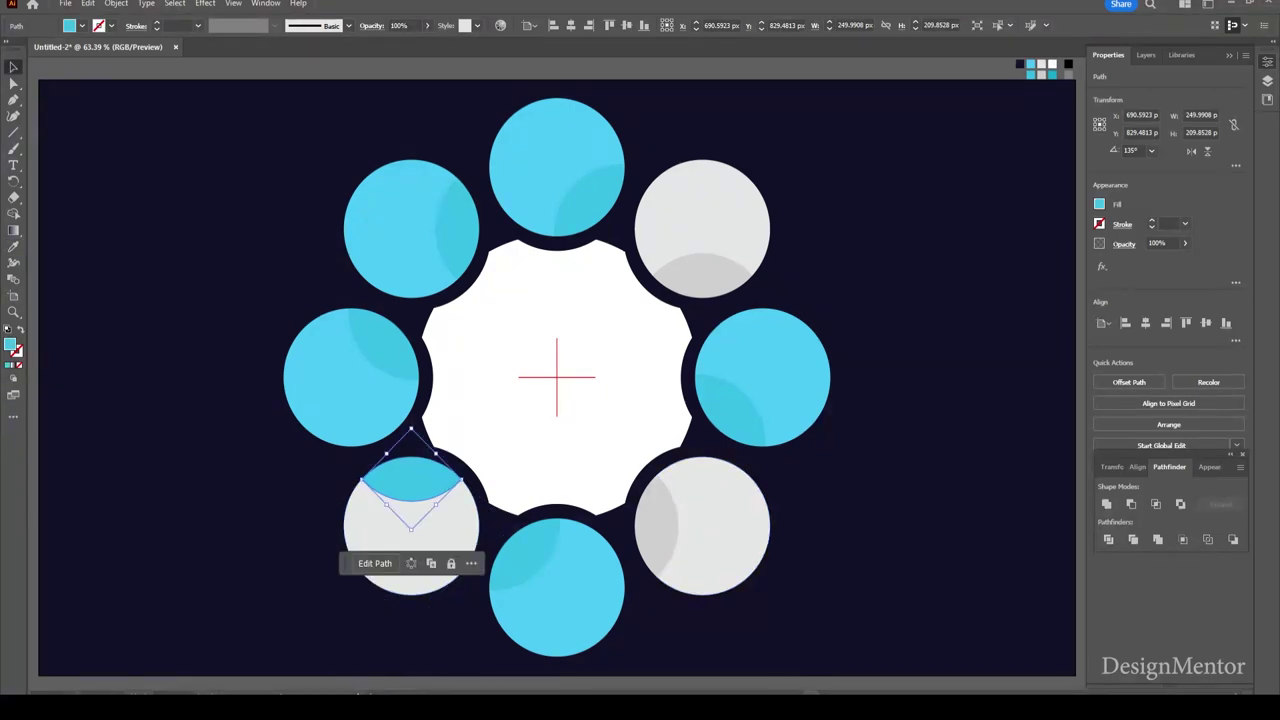
pyautogui.press('i')
pyautogui.click(656, 525)
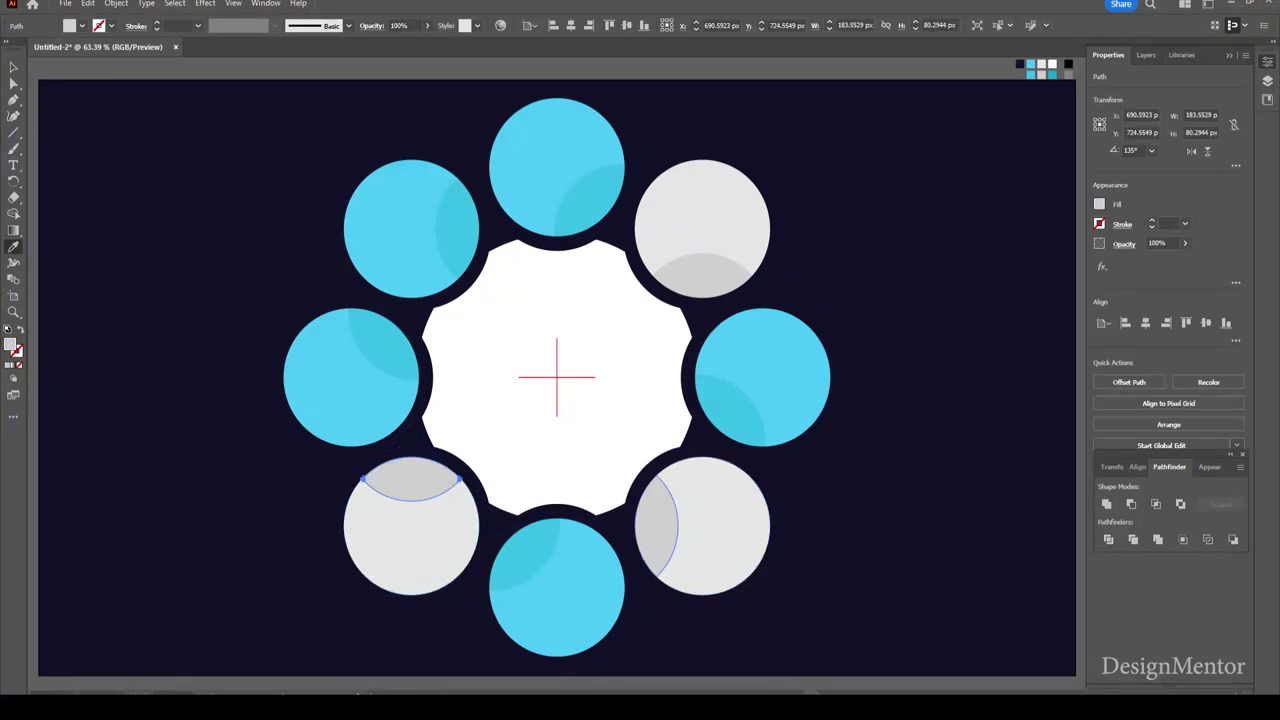
pyautogui.press('v')
# - Make the top-left circle light grey with a darker grey crescent
pyautogui.click(457, 228)
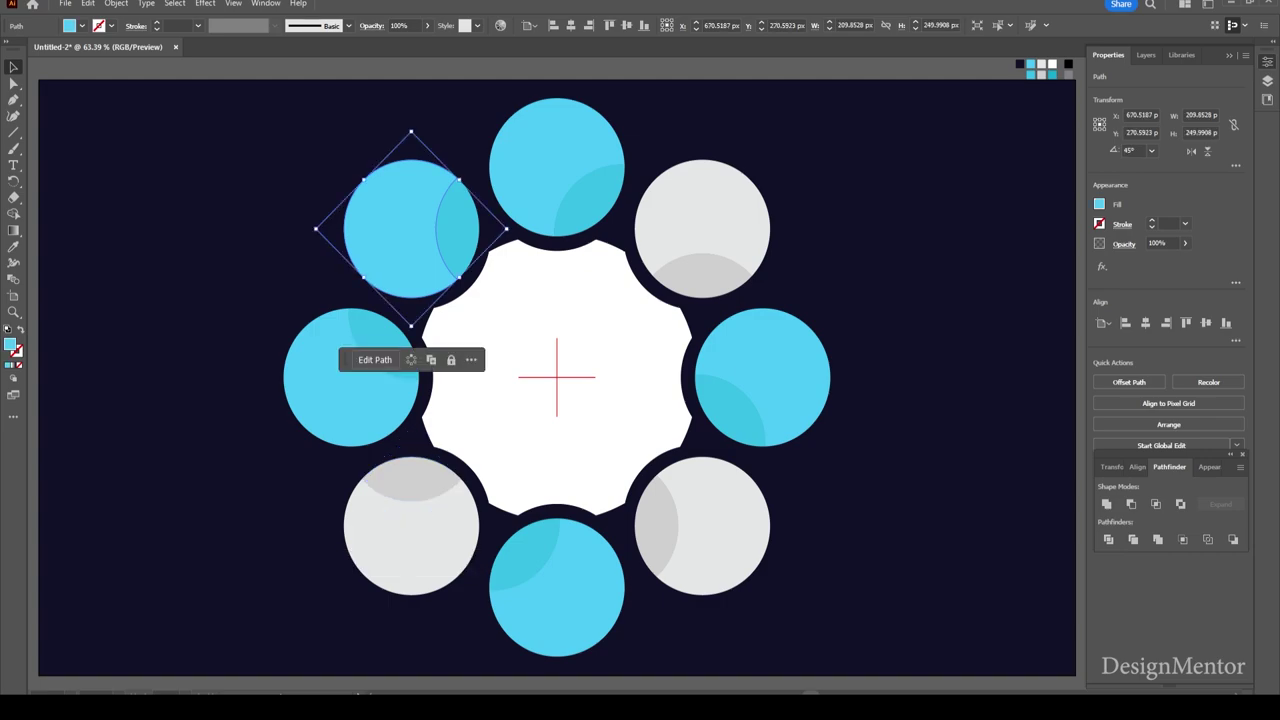
pyautogui.press('i')
pyautogui.click(700, 230)
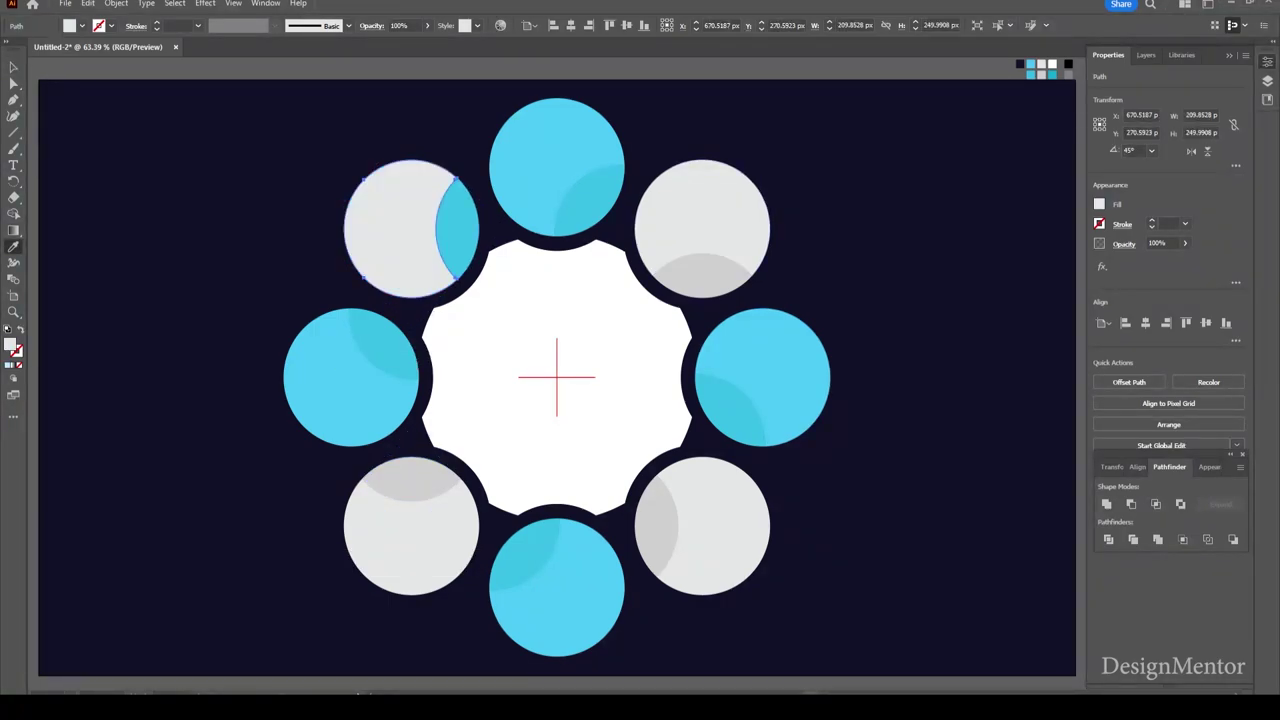
pyautogui.press('v')
pyautogui.click(457, 228)
pyautogui.press('i')
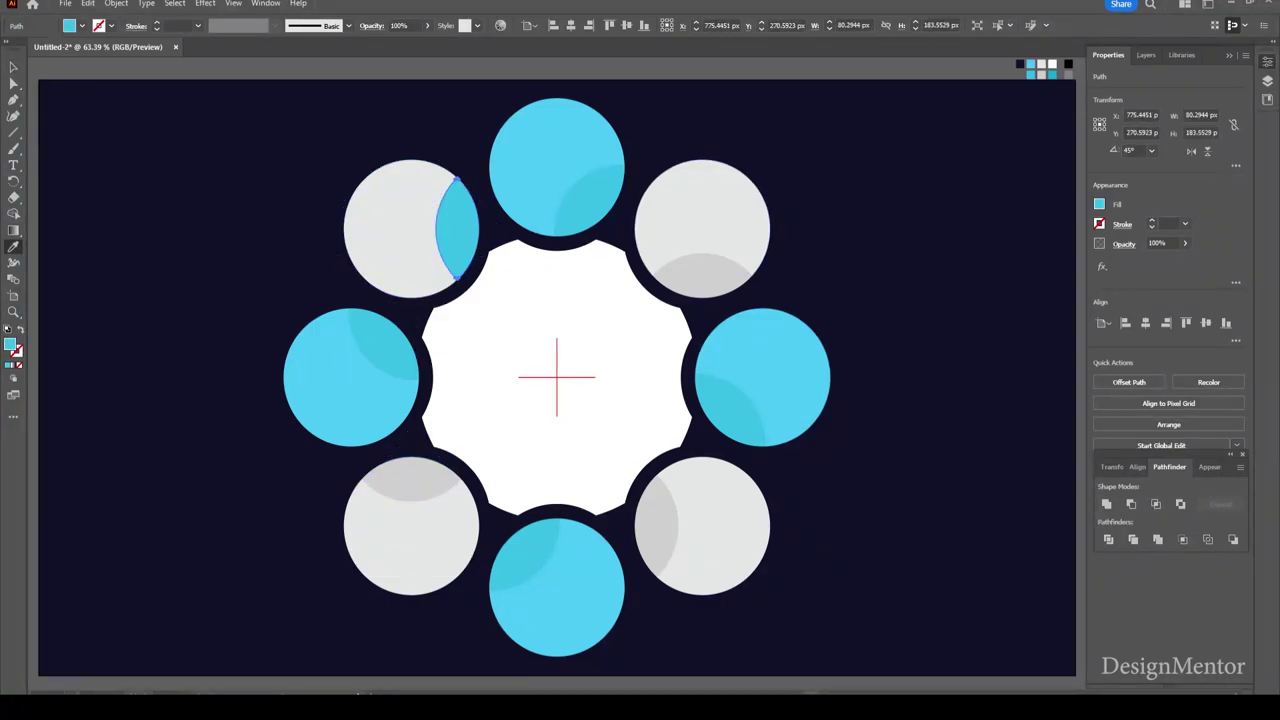
pyautogui.click(700, 275)
pyautogui.press('v')
pyautogui.hotkey('ctrl', 'shift', 'a')
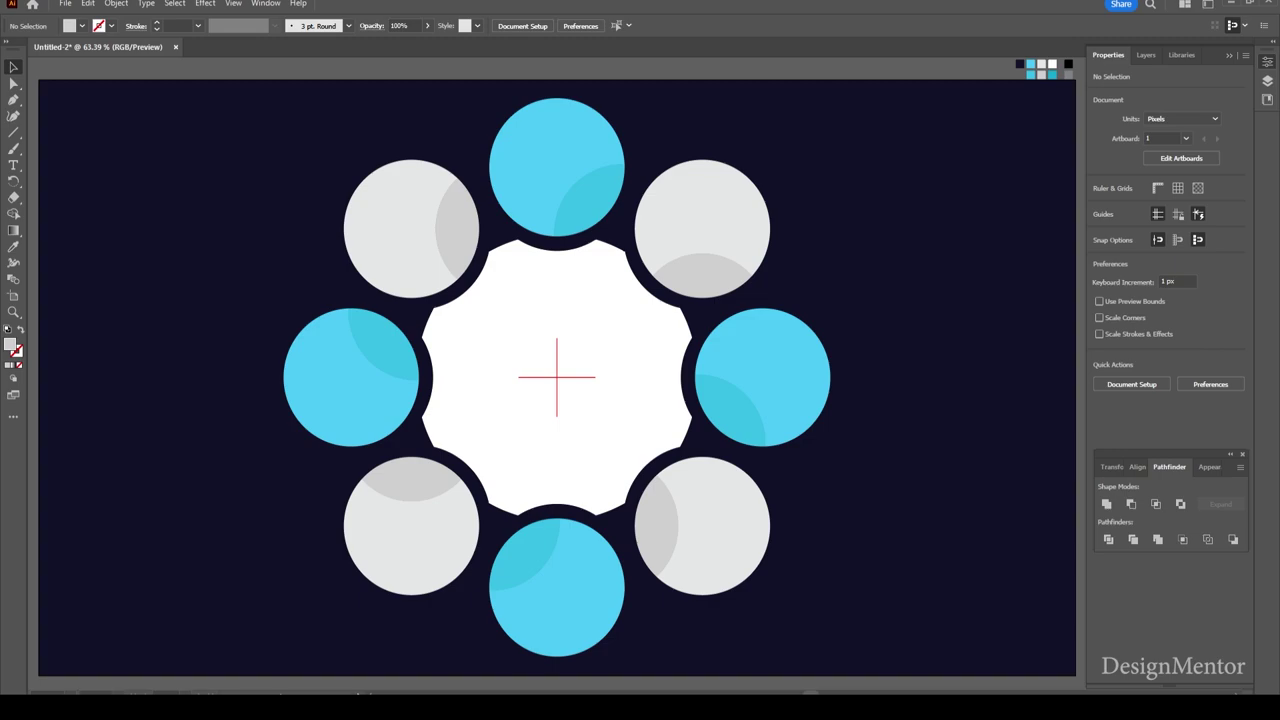
pyautogui.click(557, 369)
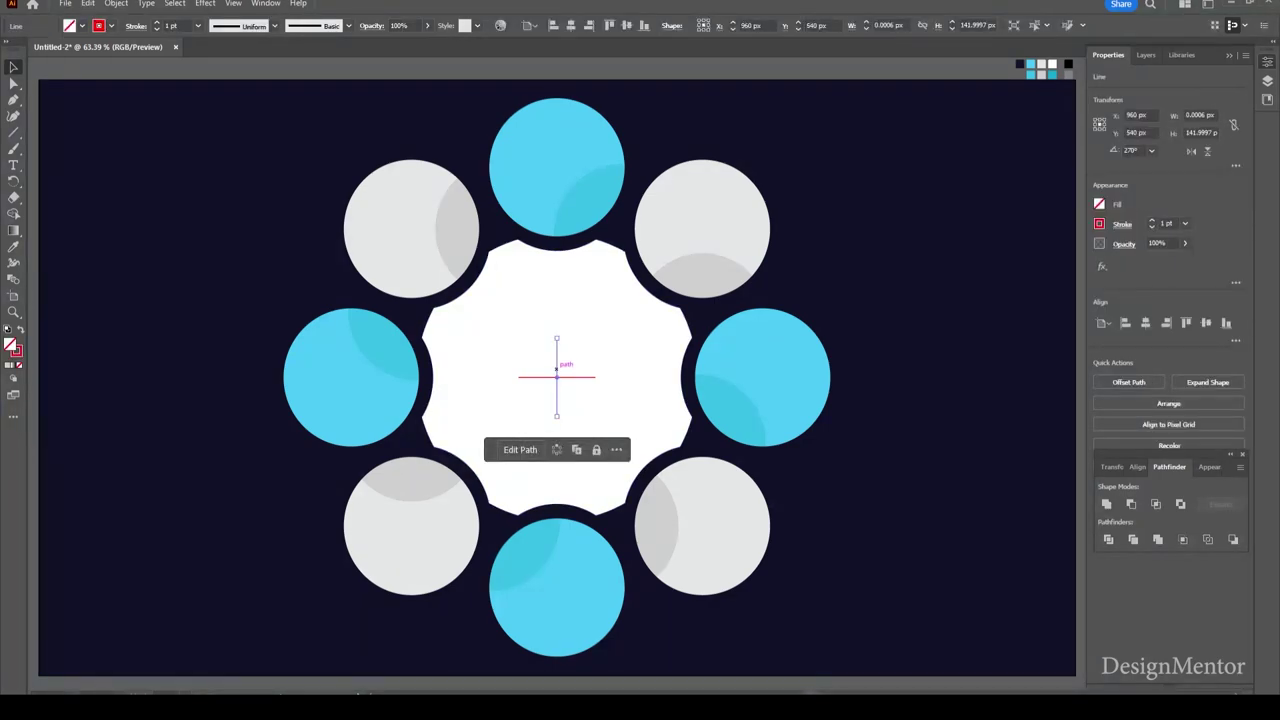
pyautogui.press('Delete')
pyautogui.click(540, 376)
pyautogui.press('Delete')
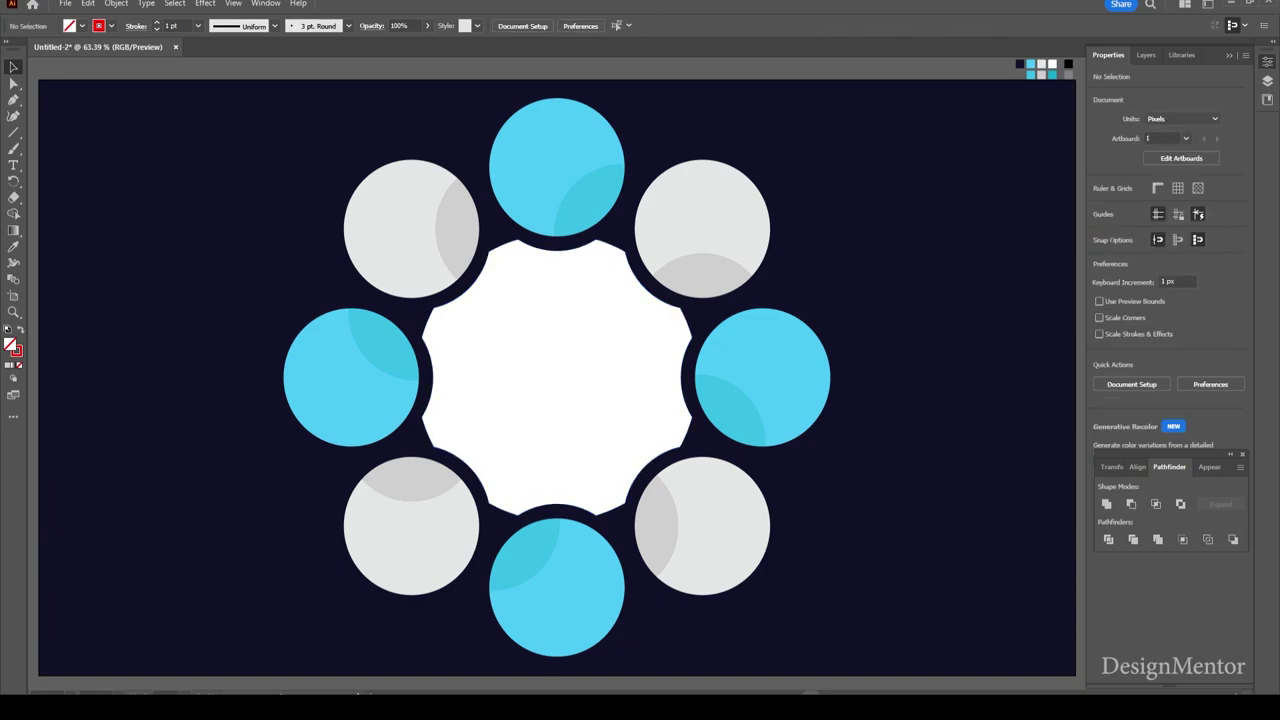
pyautogui.hotkey('ctrl', 'z')
pyautogui.hotkey('ctrl', 'z')
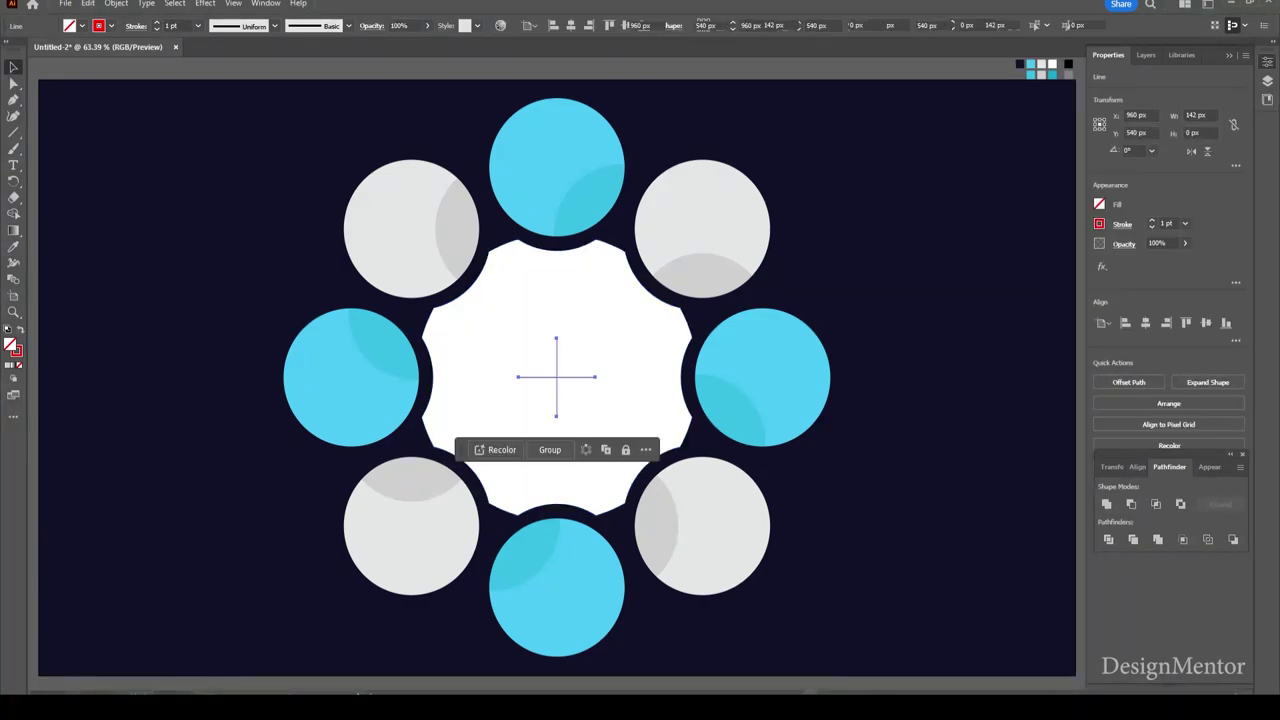
pyautogui.hotkey('ctrl', 'shift', 'a')
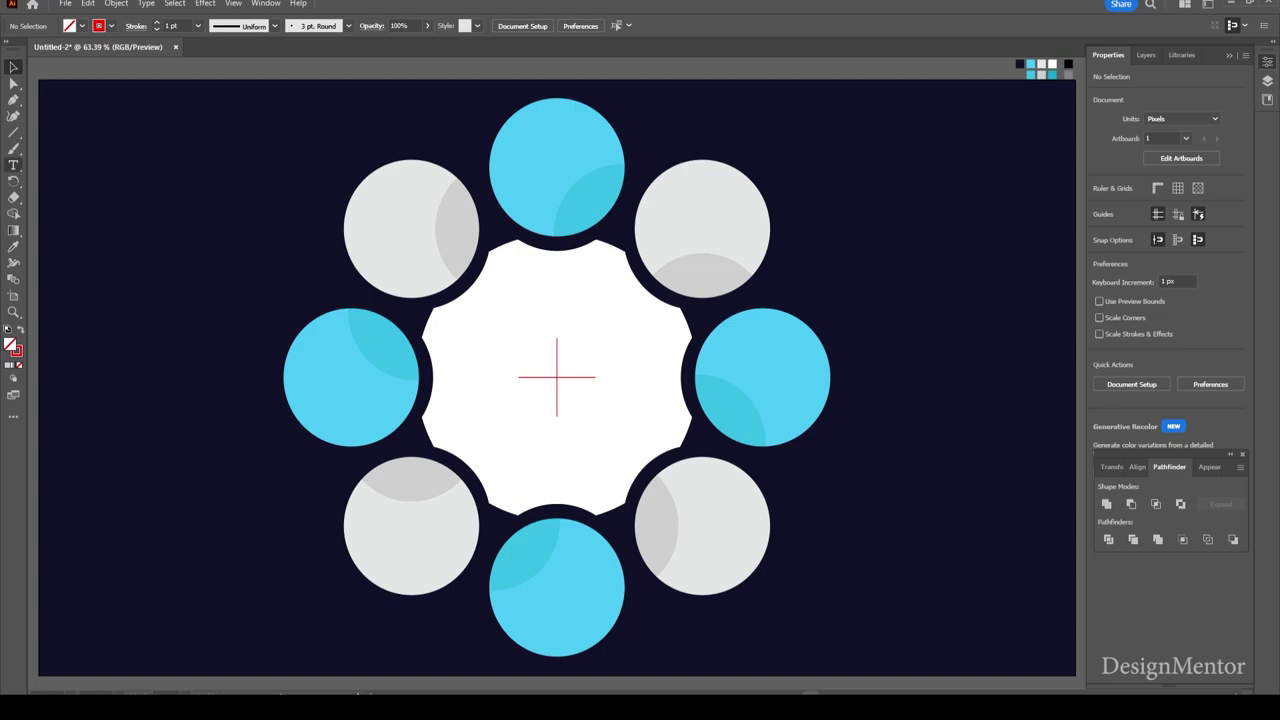
# - Set the Type tool's font to Neutraface Text Demi by searching 'ne'
pyautogui.click(13, 165)
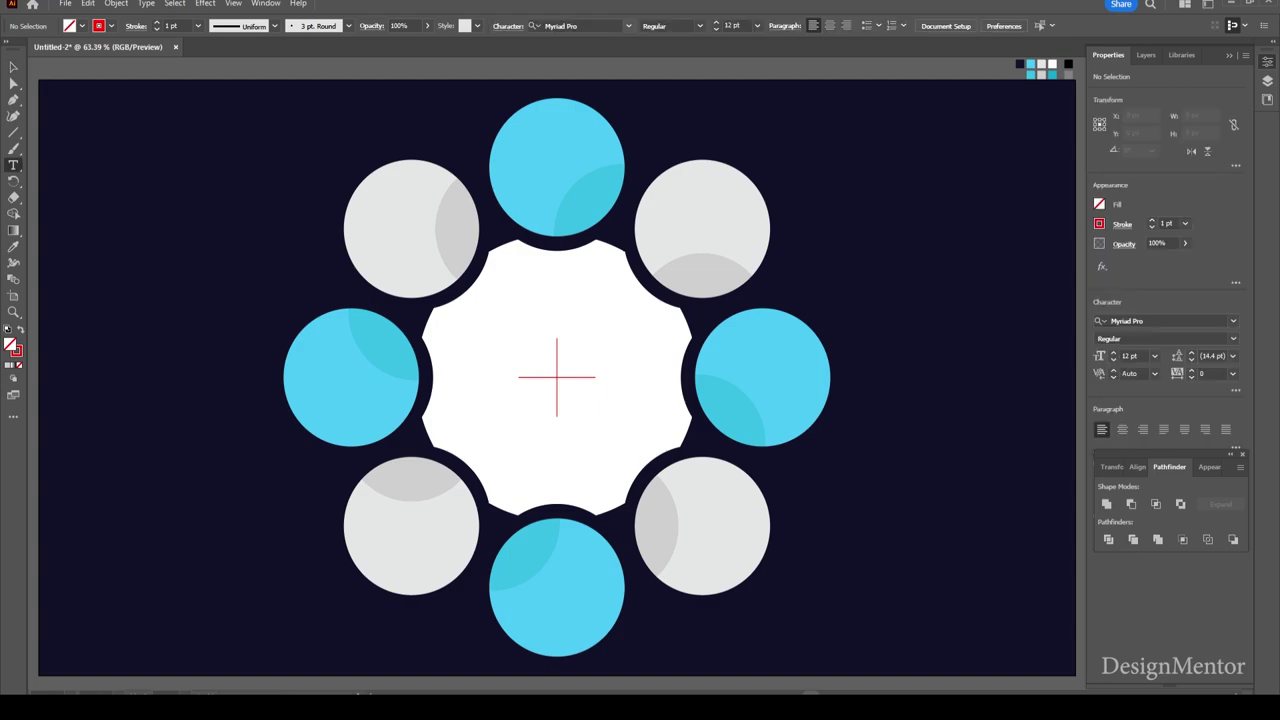
pyautogui.write('n')
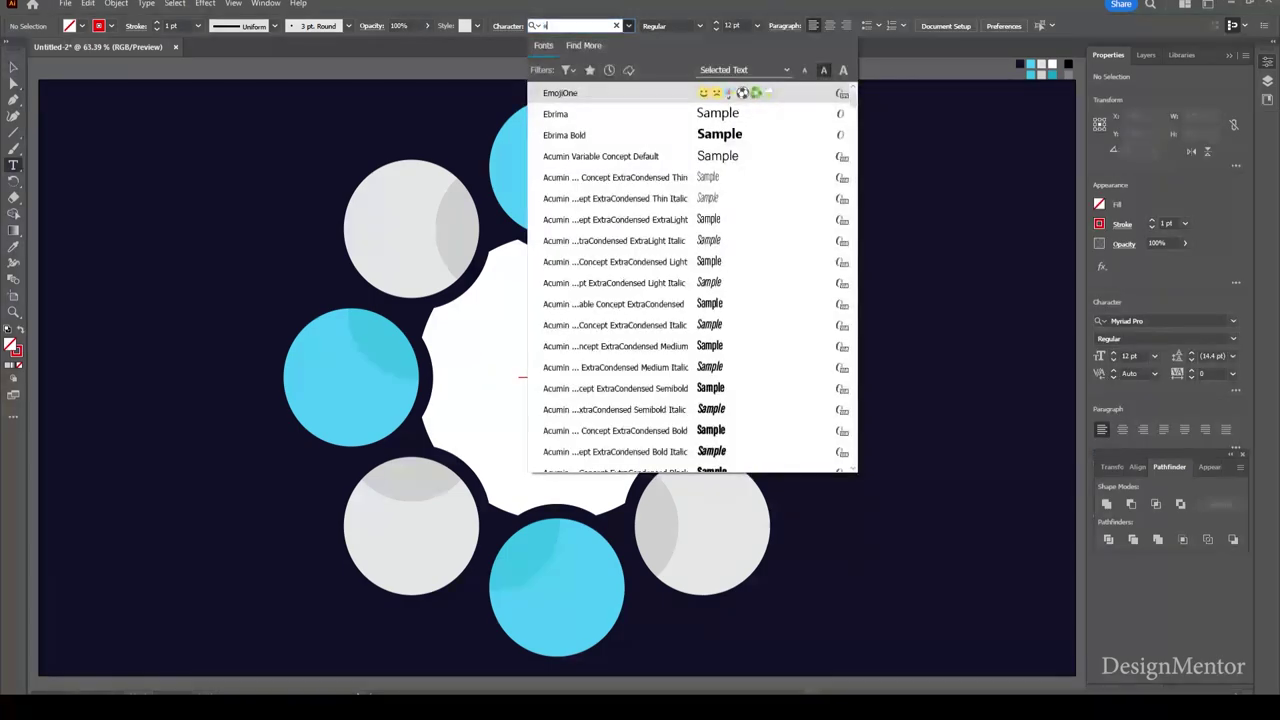
pyautogui.write('e')
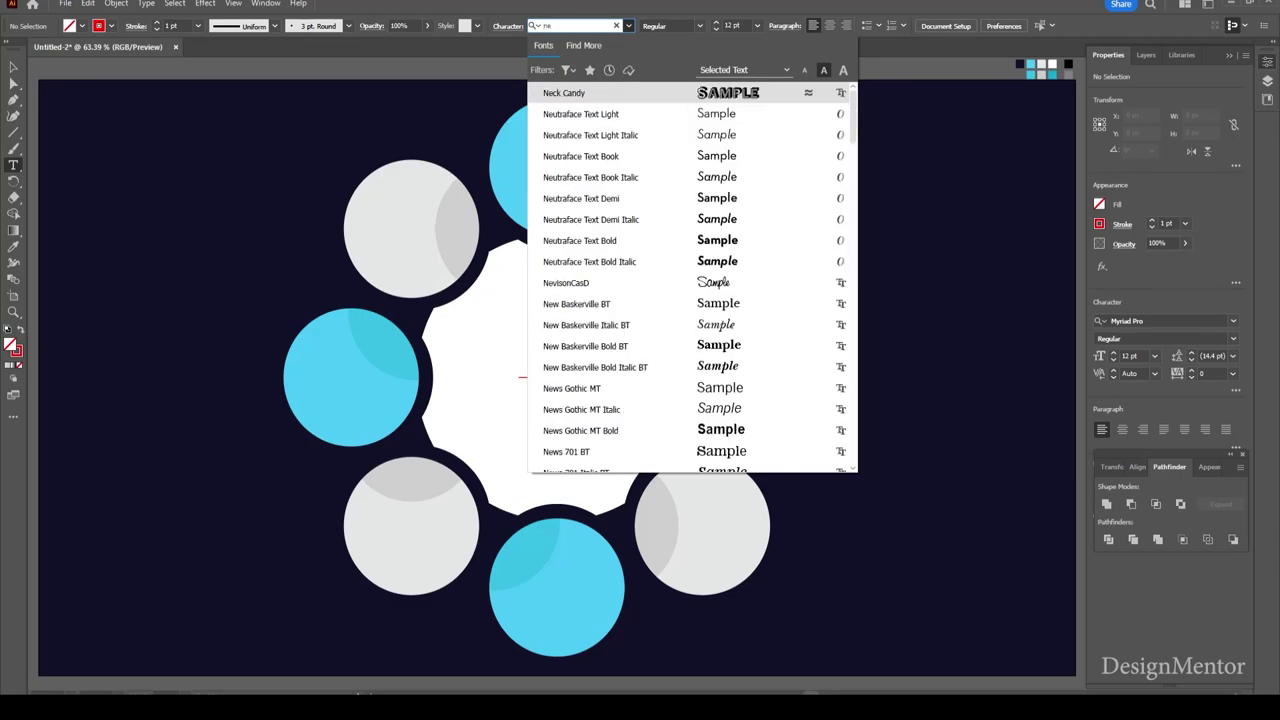
pyautogui.press('Down')
pyautogui.press('Down')
pyautogui.press('Down')
pyautogui.press('Down')
pyautogui.press('Up')
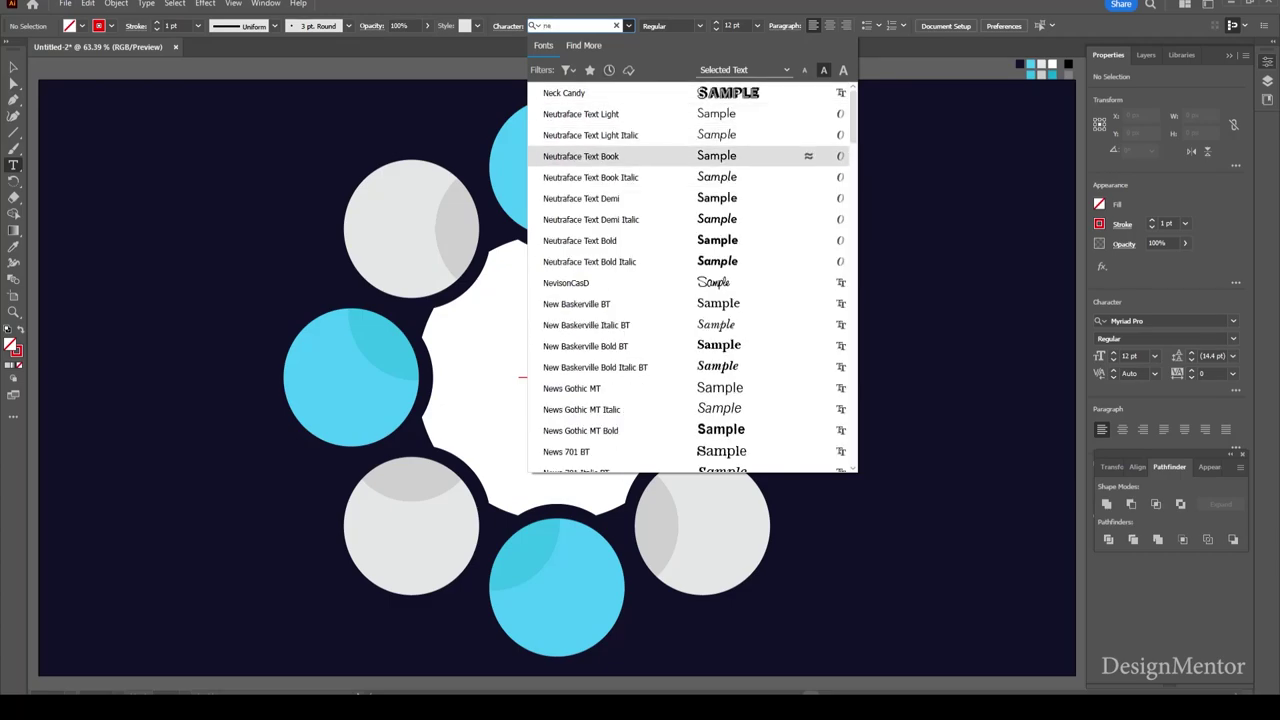
pyautogui.press('Up')
pyautogui.press('Up')
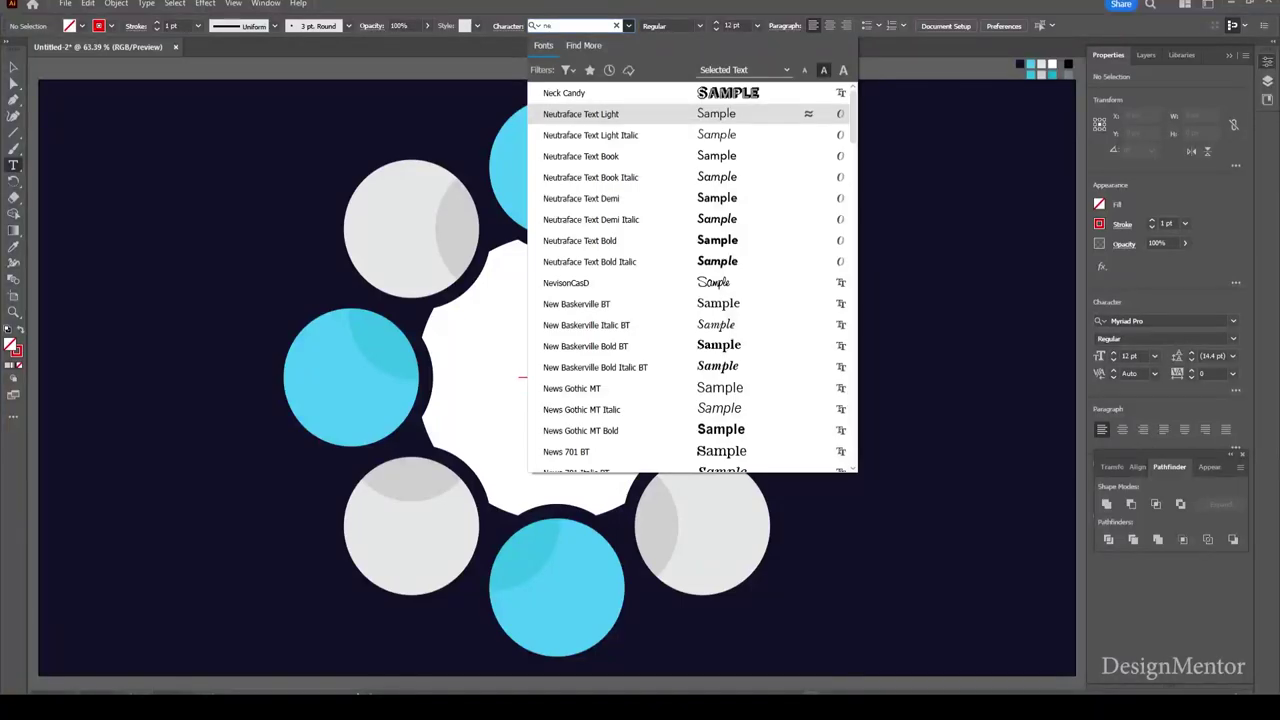
pyautogui.press('Down')
pyautogui.press('Up')
pyautogui.press('Down')
pyautogui.press('Down')
pyautogui.press('Down')
pyautogui.press('Return')
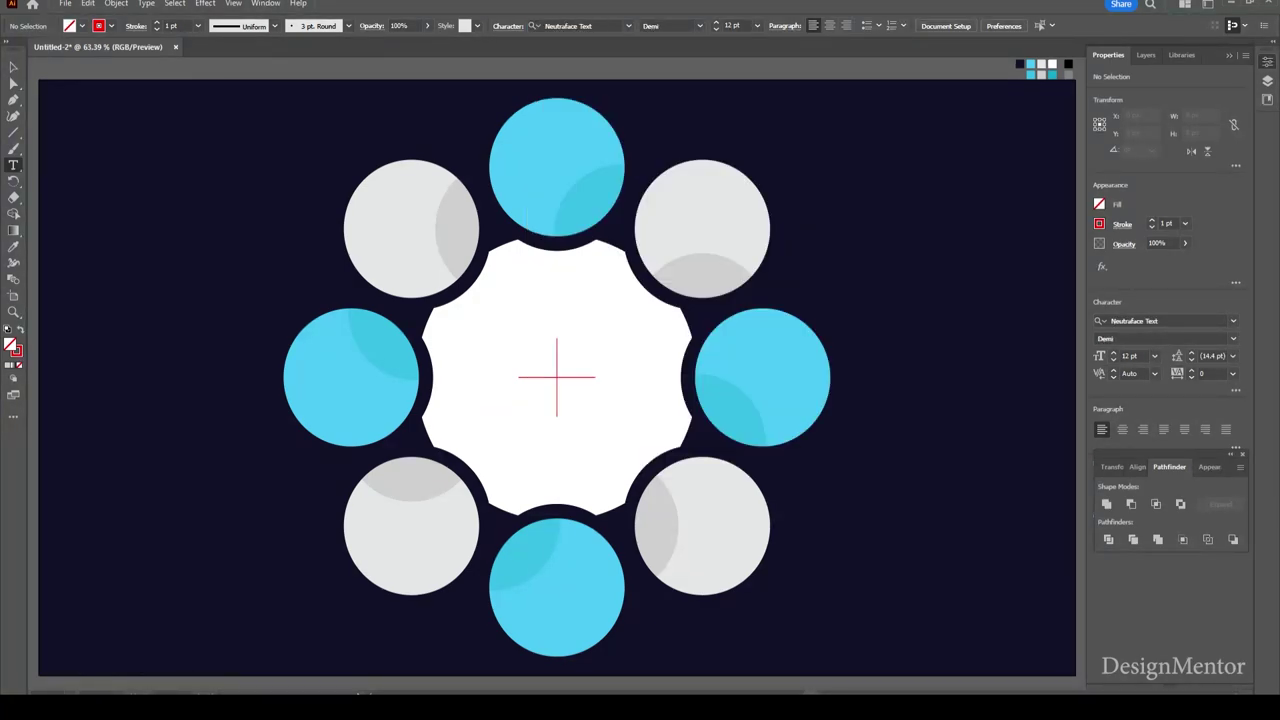
# - Add Lorem ipsum placeholder text inside the top cyan circle
pyautogui.click(530, 165)
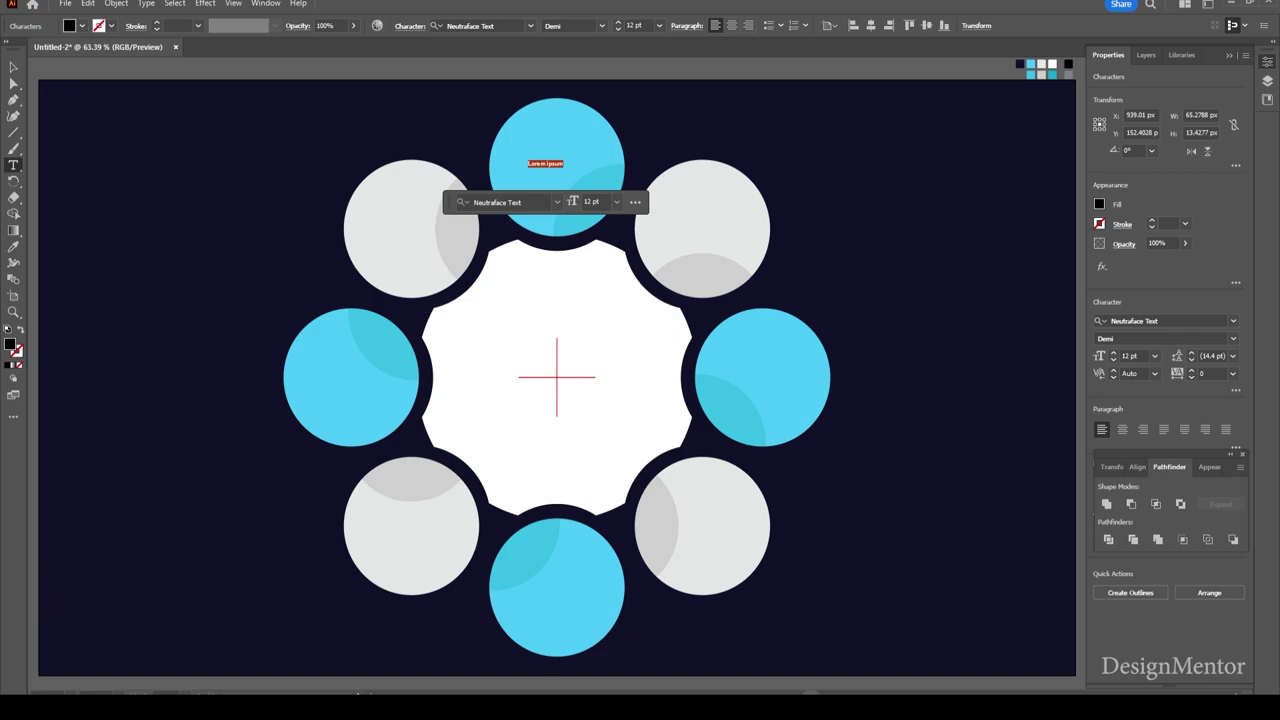
pyautogui.click(634, 25)
pyautogui.press('Up')
pyautogui.press('Up')
pyautogui.press('Up')
pyautogui.press('Up')
pyautogui.press('Up')
pyautogui.press('Up')
pyautogui.press('Up')
pyautogui.press('Up')
pyautogui.press('Up')
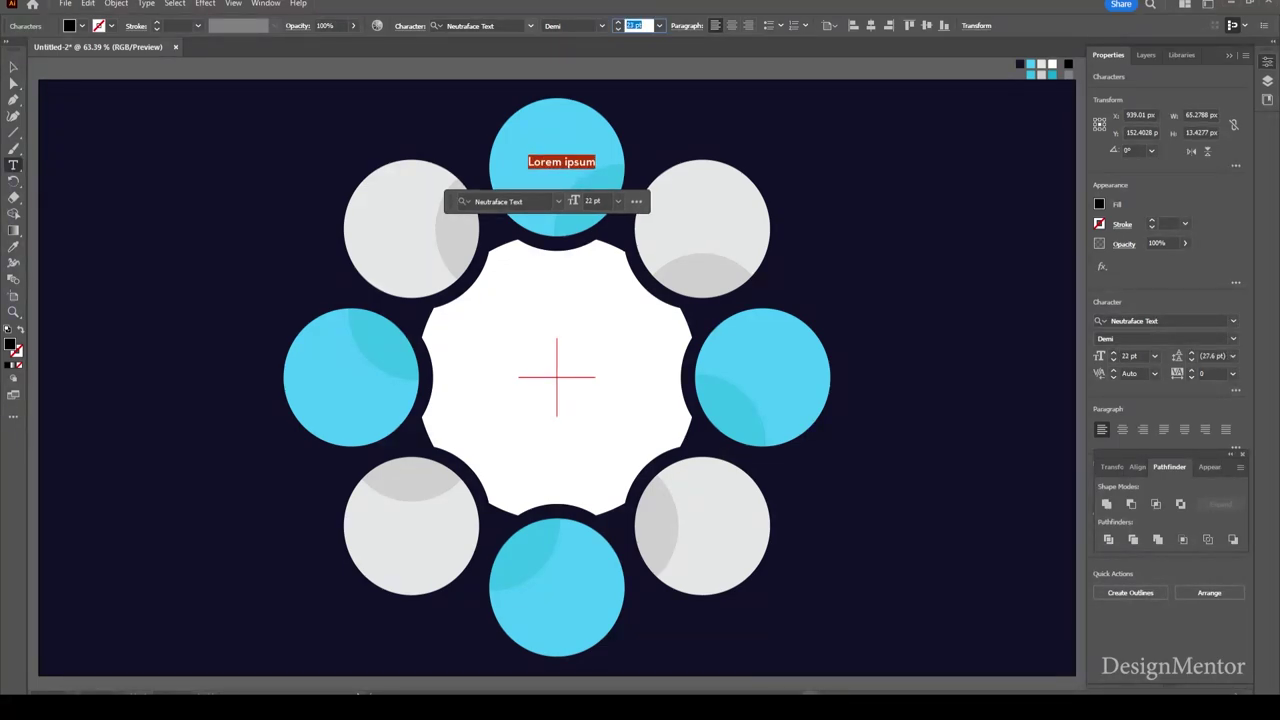
pyautogui.press('Up')
pyautogui.press('Up')
pyautogui.press('Up')
pyautogui.press('Up')
pyautogui.press('Up')
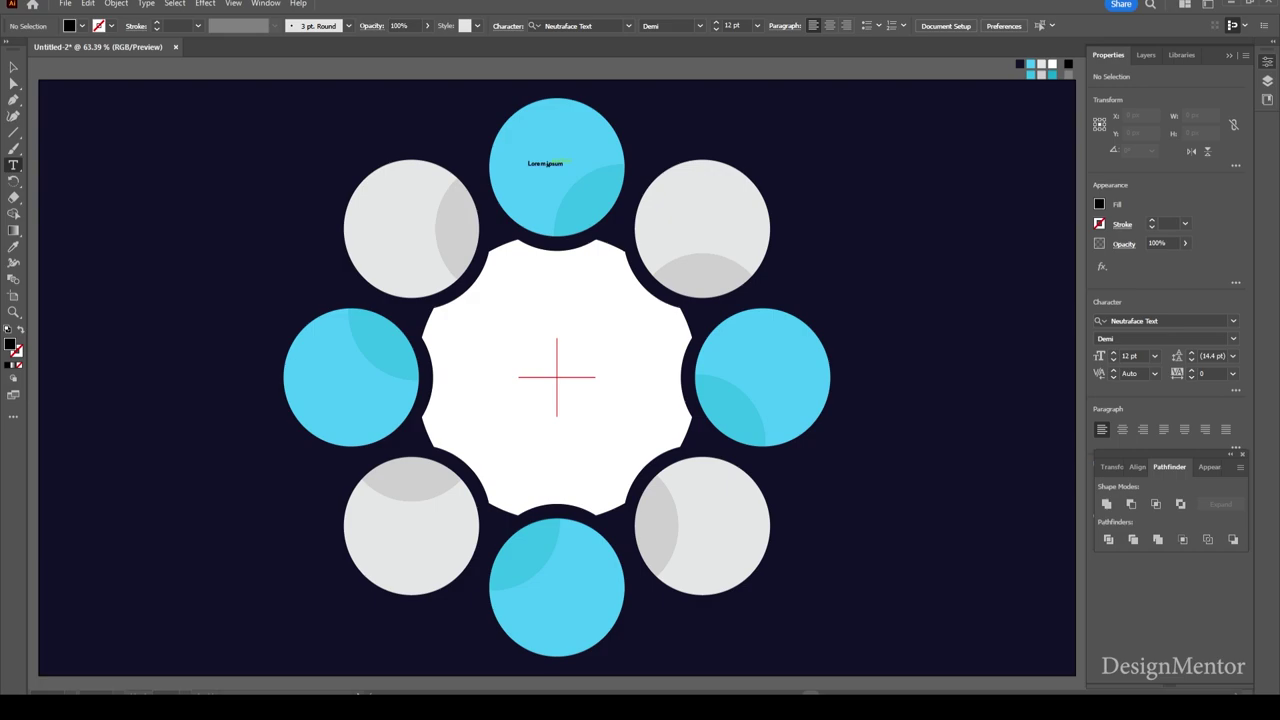
# - Set the placeholder text to 30 pt and select it for replacing
pyautogui.tripleClick(545, 163)
pyautogui.click(634, 25)
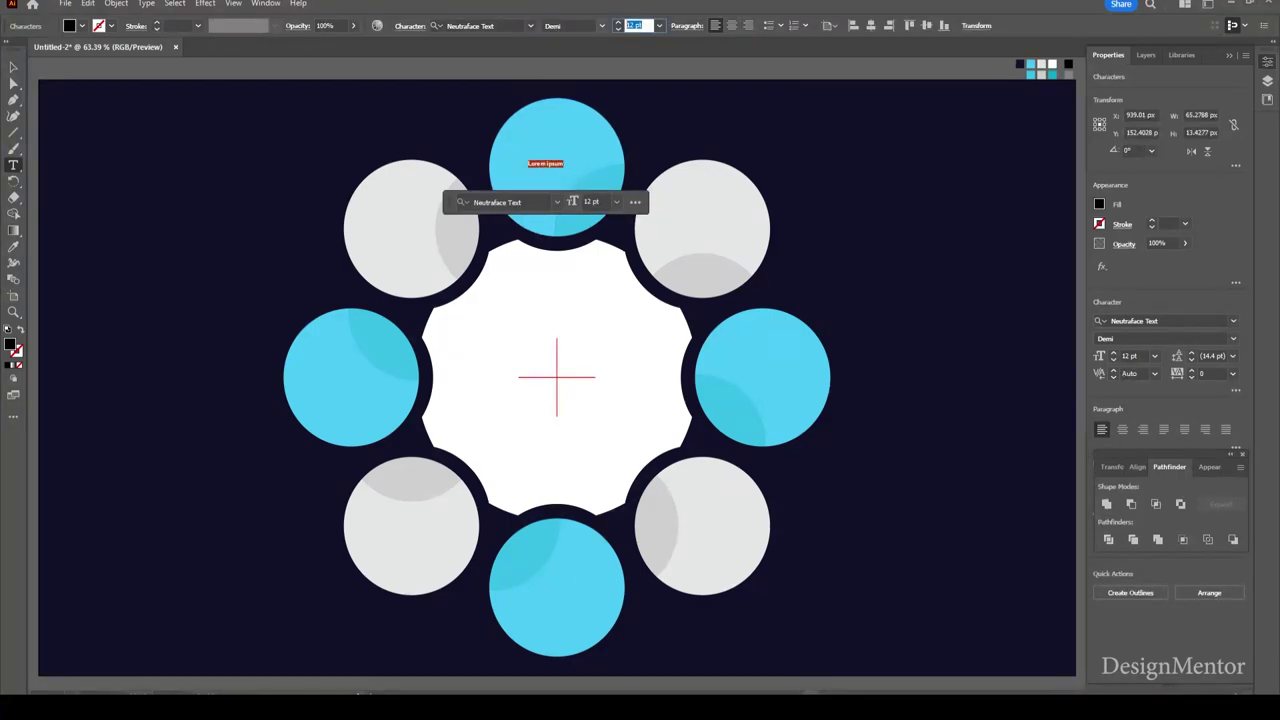
pyautogui.write('30')
pyautogui.press('Return')
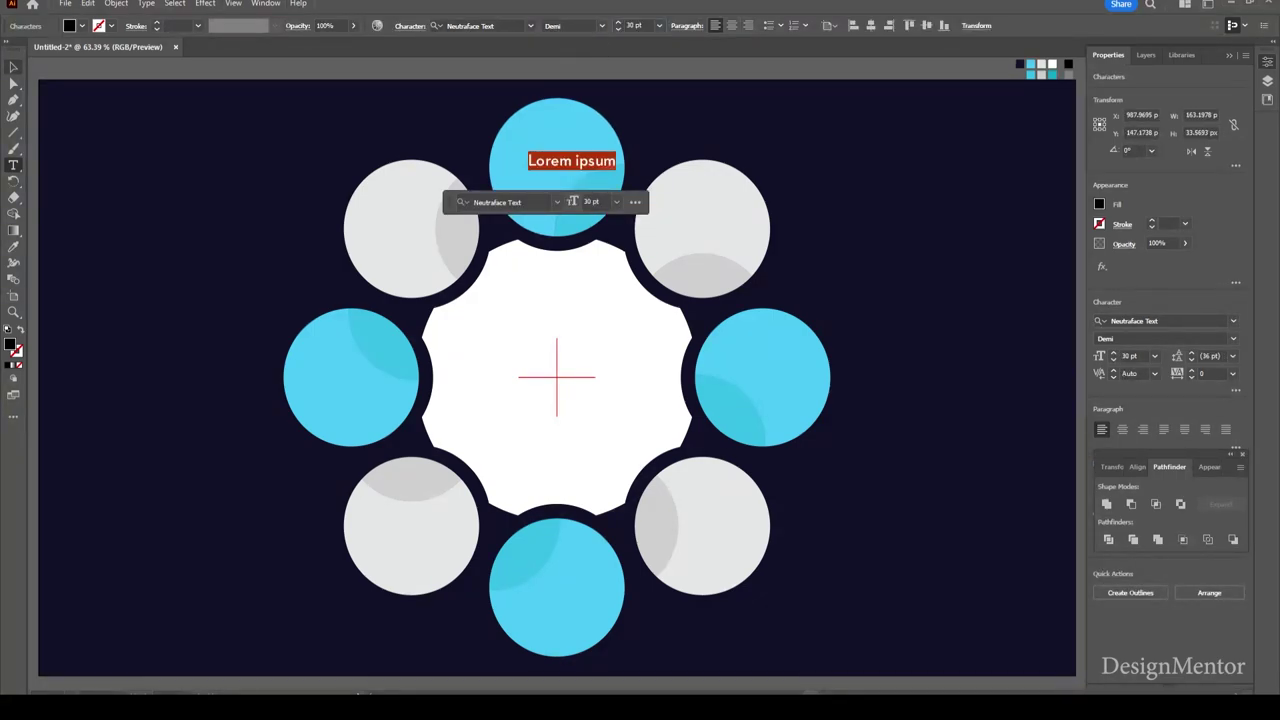
pyautogui.click(574, 160)
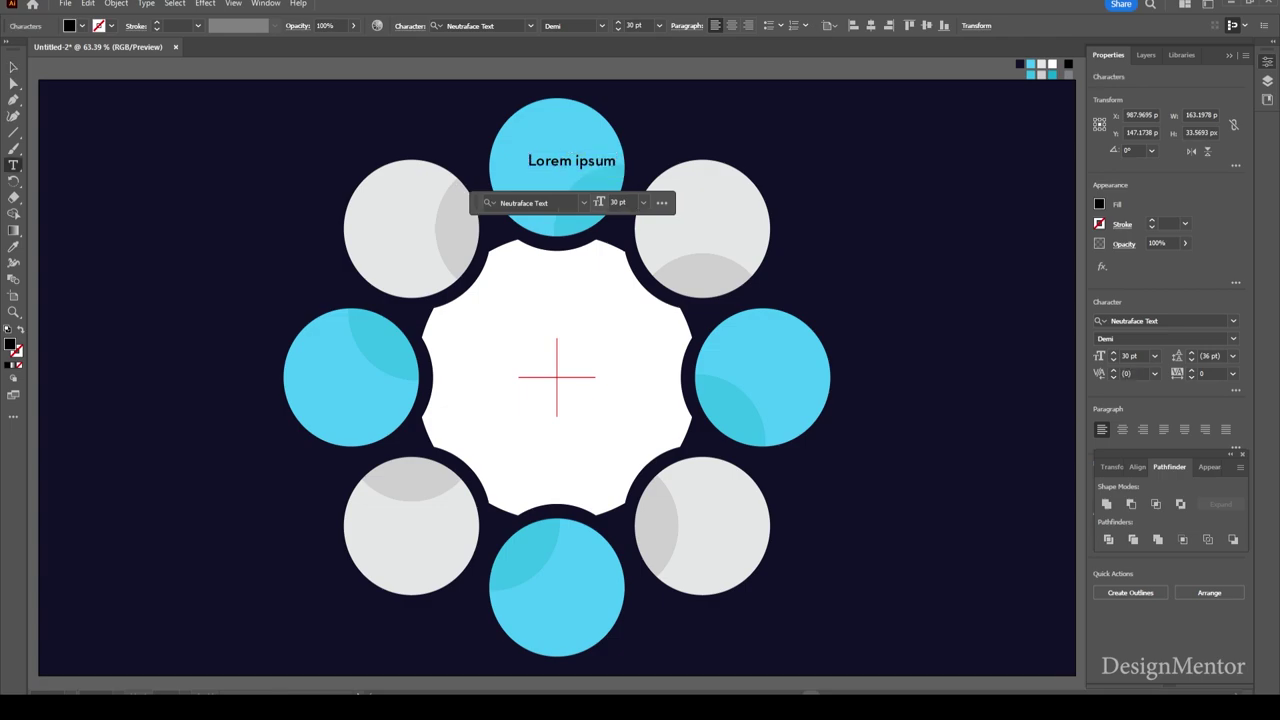
pyautogui.tripleClick(618, 161)
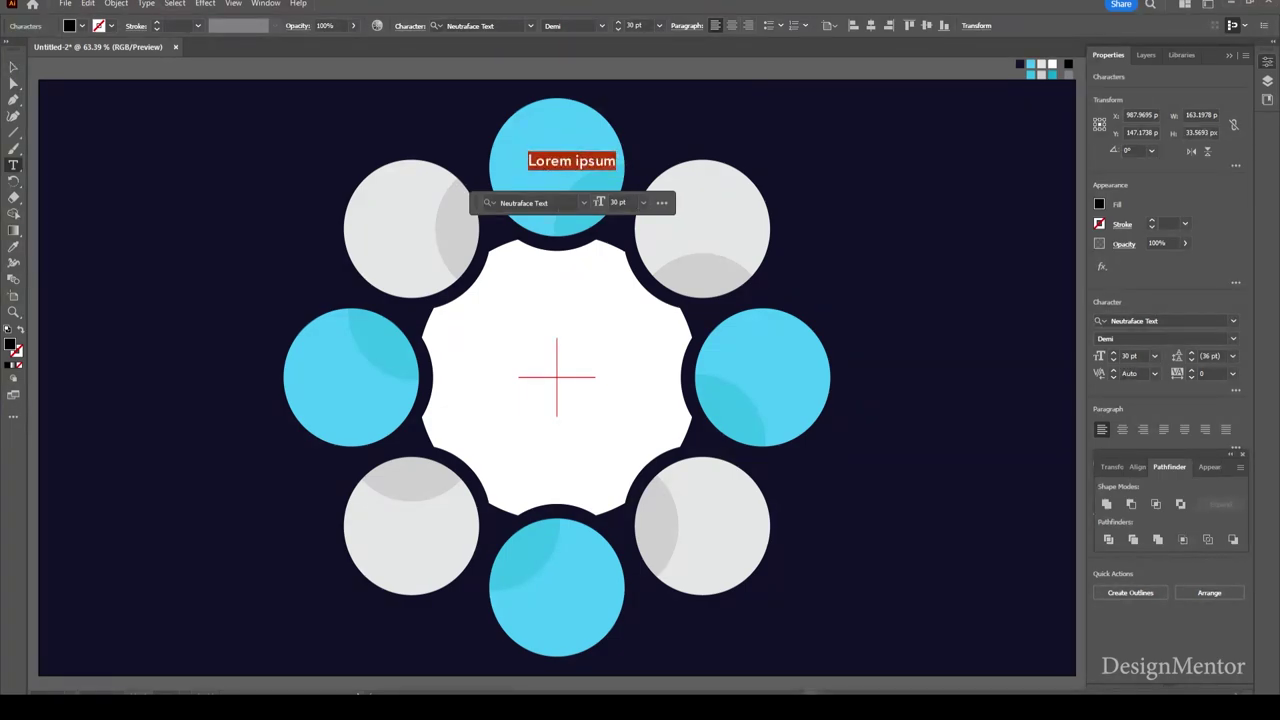
# - Type LAMP over the placeholder and set it to Neutraface Text Bold at 40 pt
pyautogui.write('LAMP')
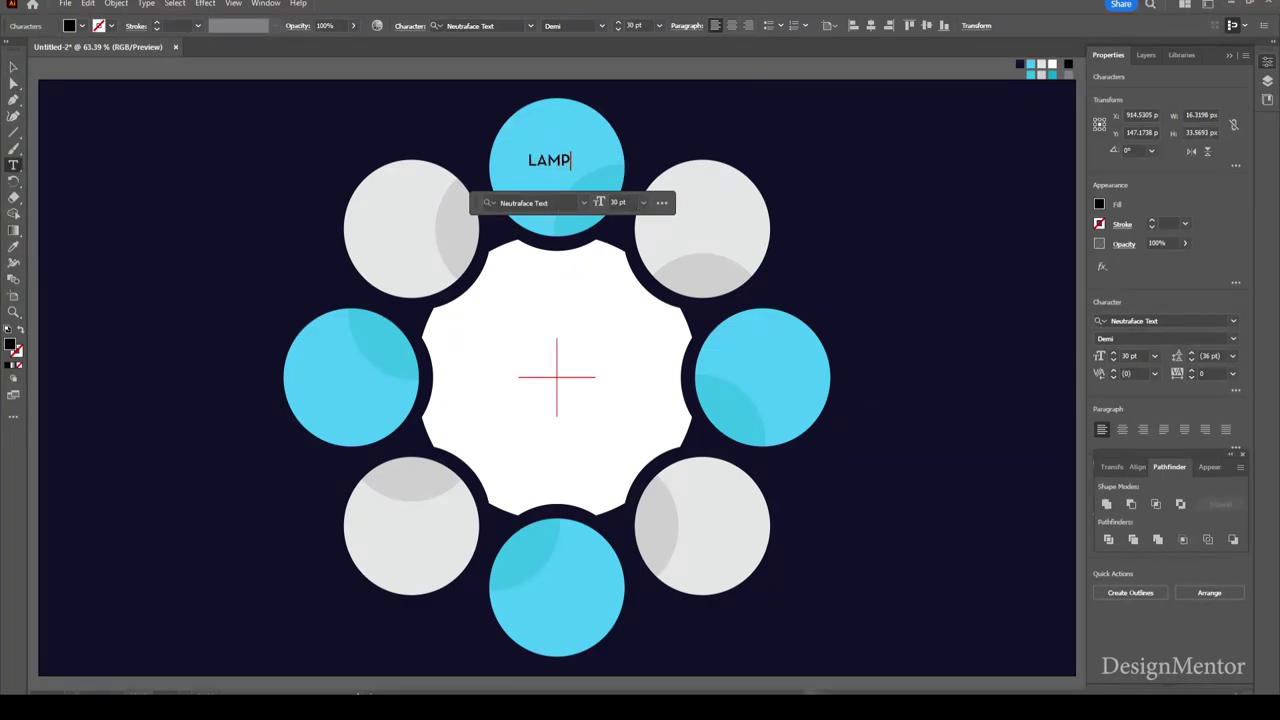
pyautogui.hotkey('ctrl', 'a')
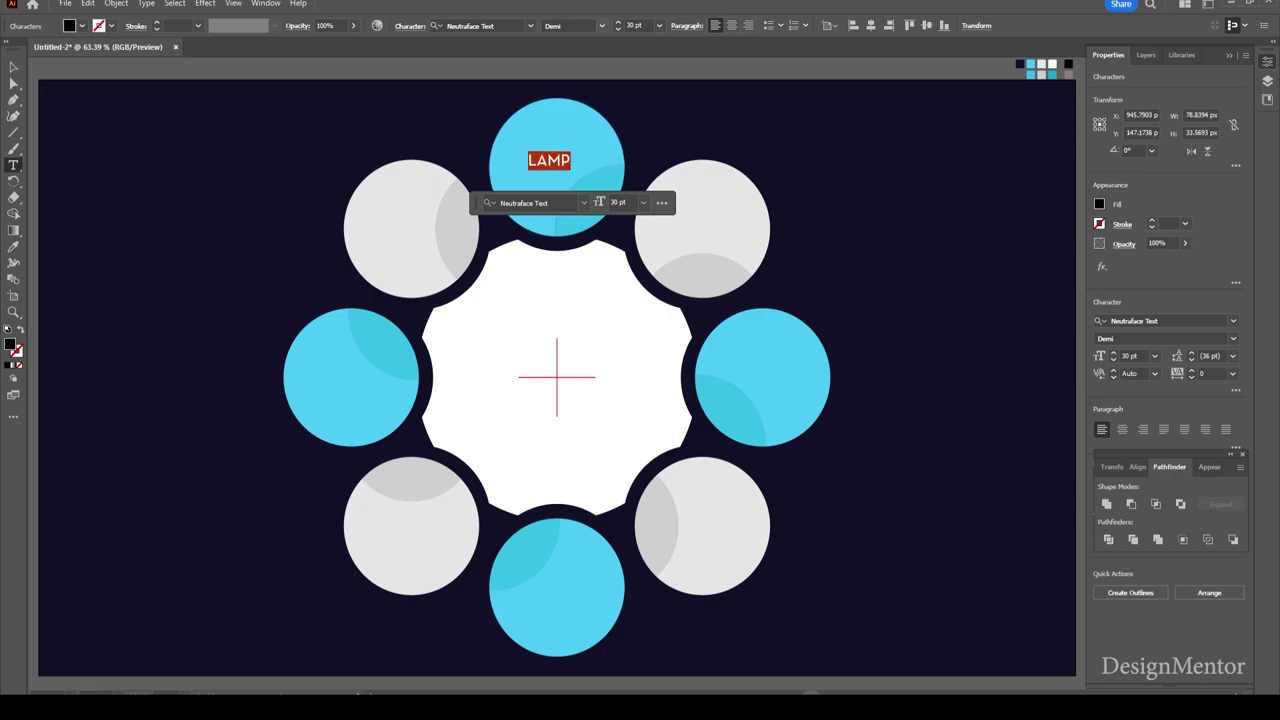
pyautogui.click(602, 25)
pyautogui.click(562, 129)
pyautogui.press('Tab')
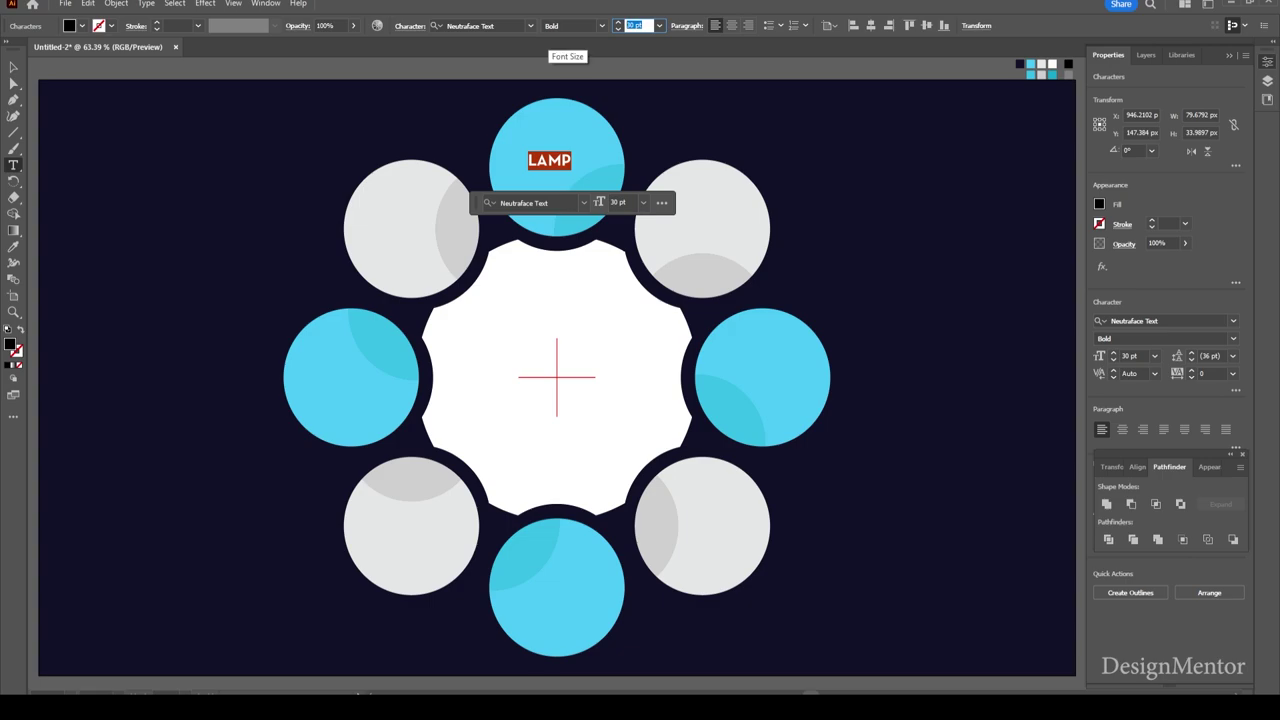
pyautogui.press('Up')
pyautogui.press('Up')
pyautogui.press('Up')
pyautogui.press('Up')
pyautogui.press('Up')
pyautogui.press('Up')
pyautogui.press('Up')
pyautogui.press('Up')
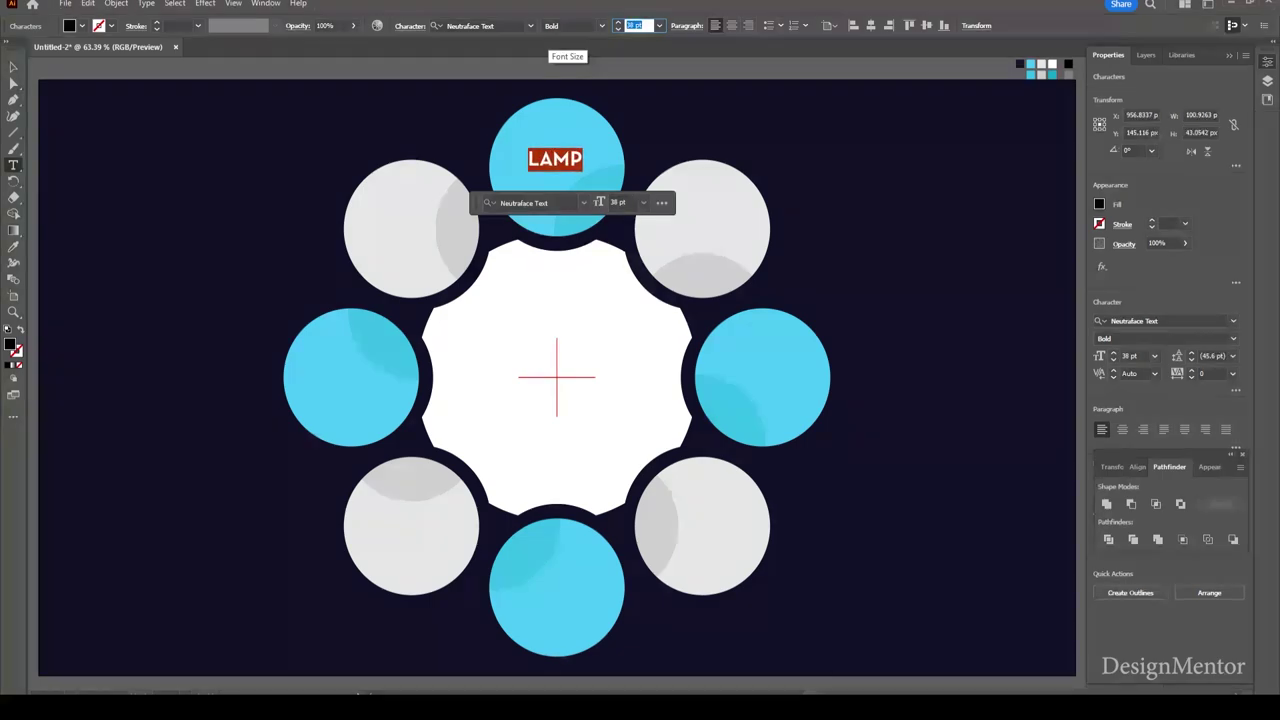
pyautogui.press('Up')
pyautogui.press('Up')
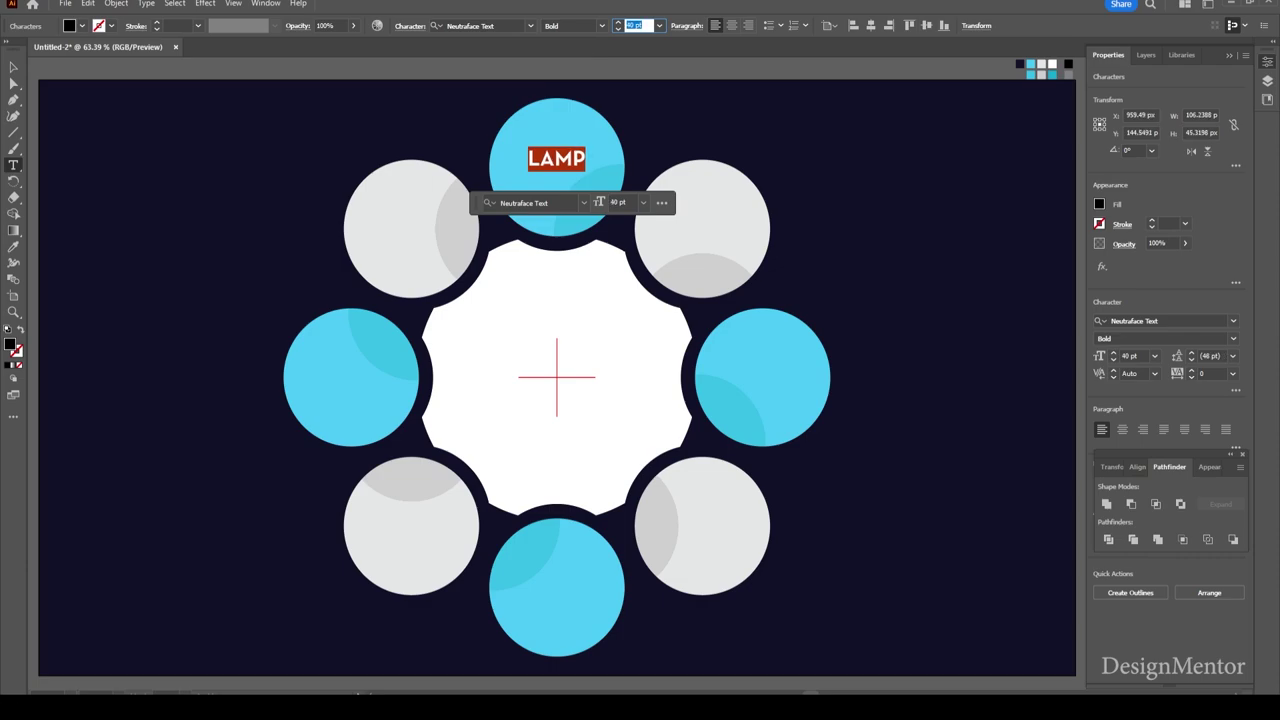
# - Centre LAMP horizontally and nudge it down inside the top circle
pyautogui.press('Escape')
pyautogui.moveTo(560, 160); pyautogui.dragTo(562, 161)
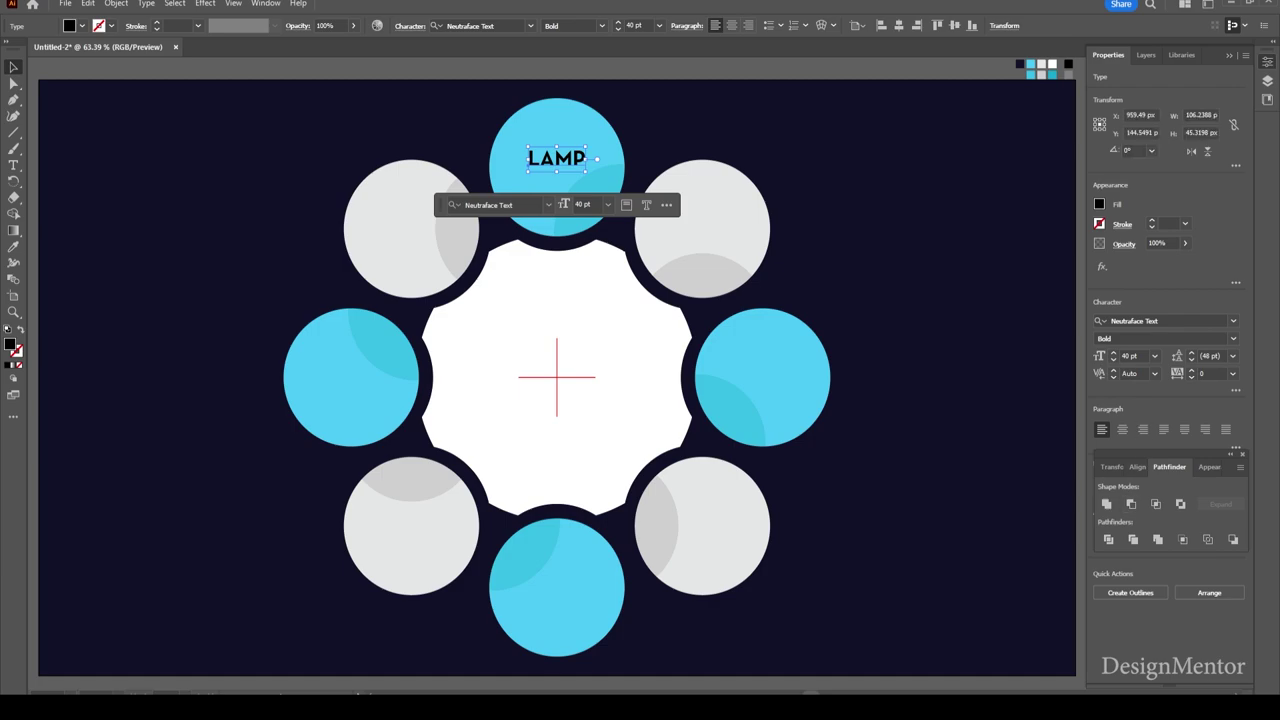
pyautogui.click(1137, 467)
pyautogui.click(1130, 503)
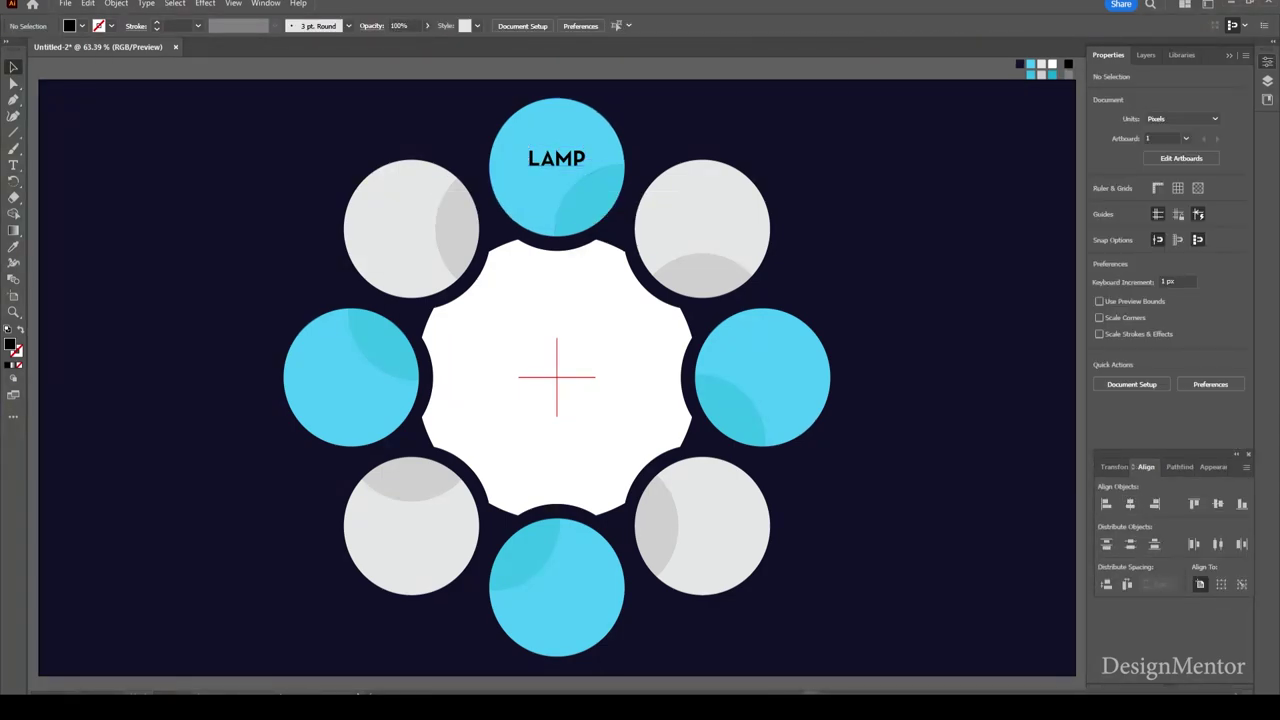
pyautogui.hotkey('shift', 'Down')
pyautogui.hotkey('shift', 'Down')
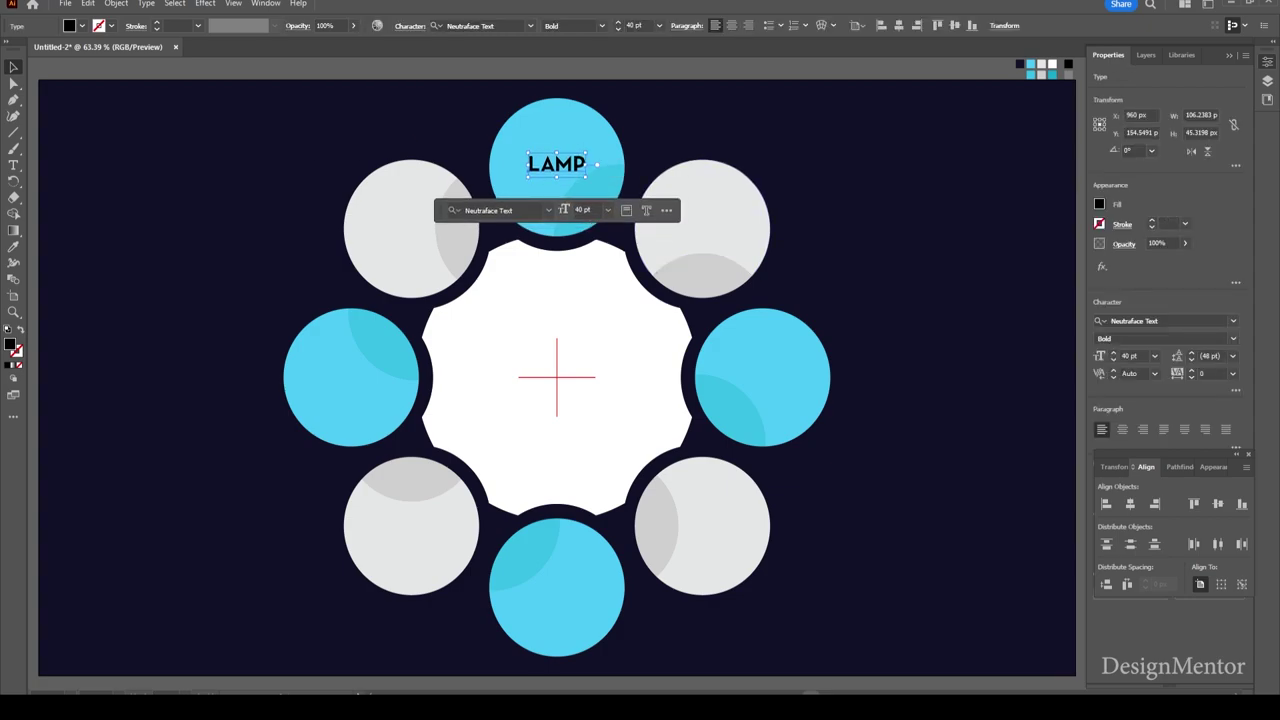
pyautogui.hotkey('ctrl', 'shift', 'a')
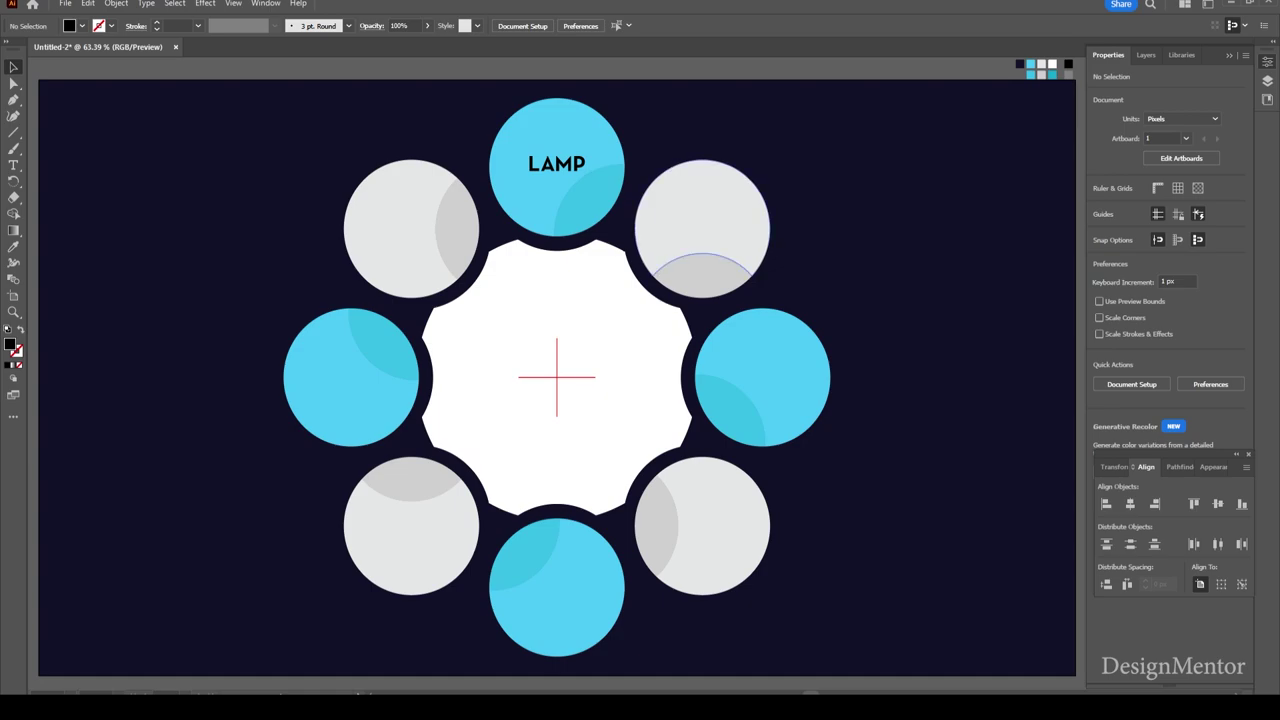
pyautogui.click(580, 164)
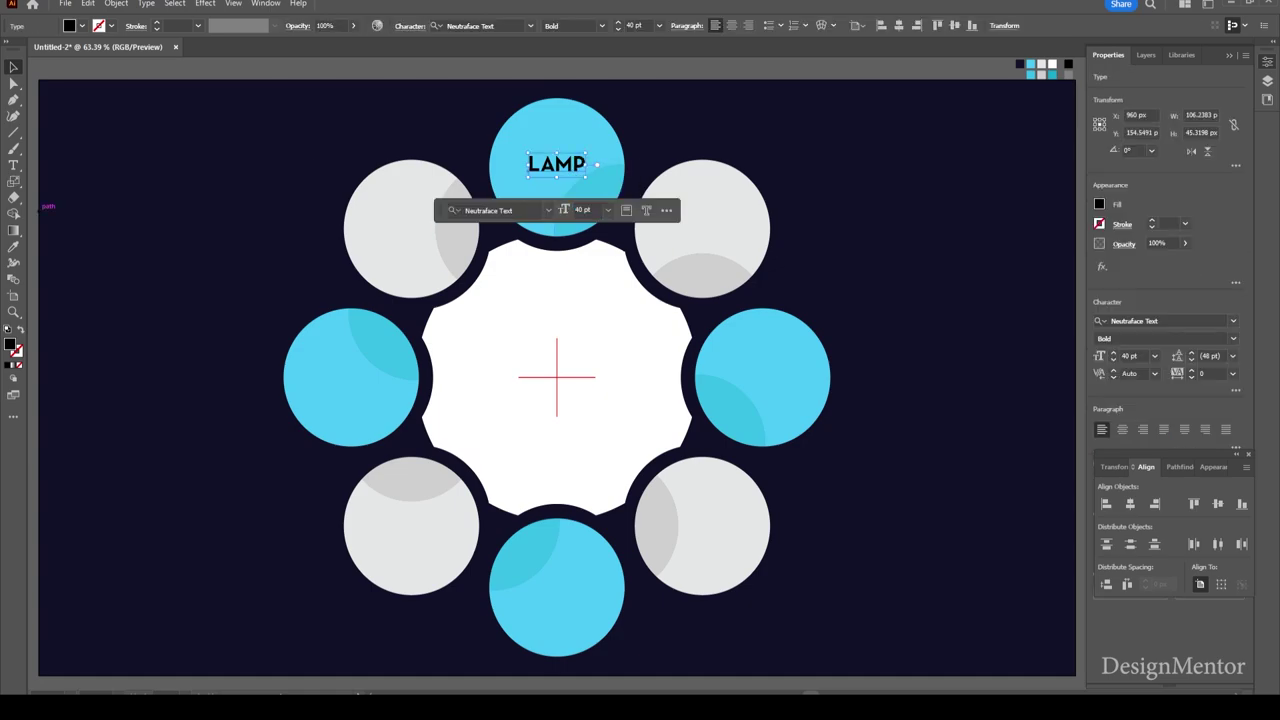
# - Make 45° rotated copies of LAMP around the ring centre, repeating with Ctrl+D
pyautogui.click(14, 181)
pyautogui.click(73, 181)
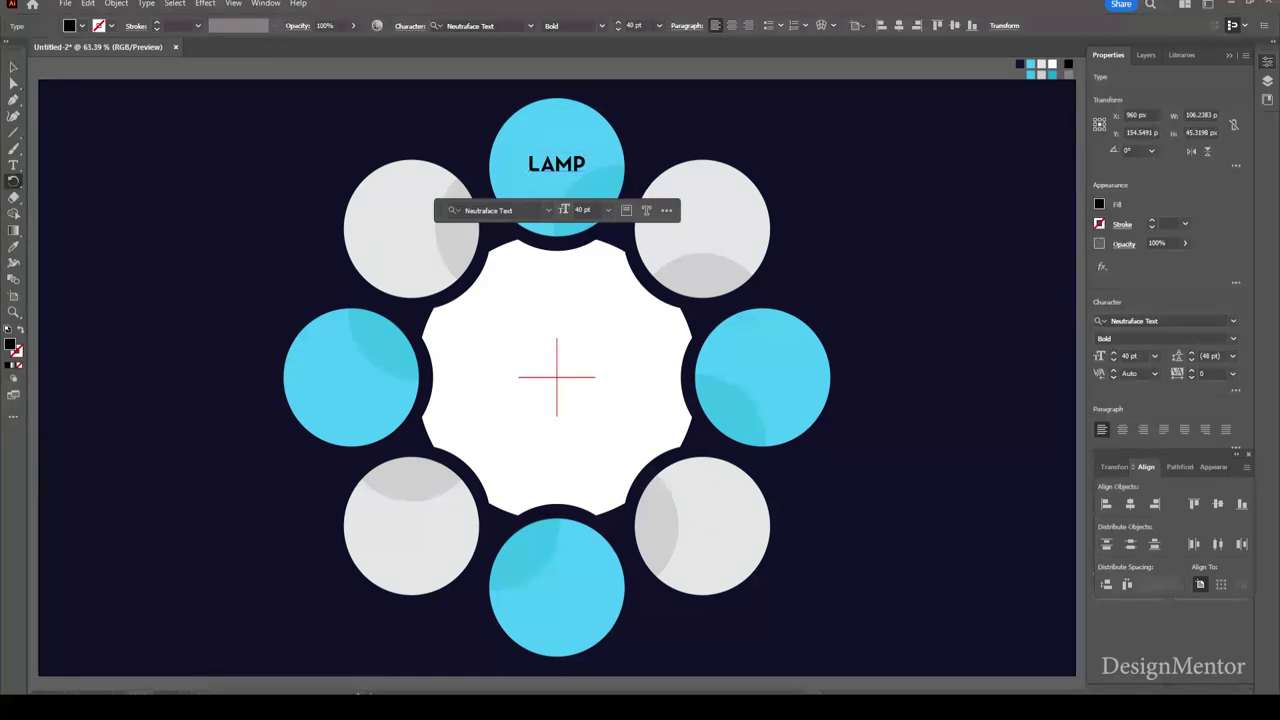
pyautogui.keyDown('alt'); pyautogui.click(557, 376); pyautogui.keyUp('alt')
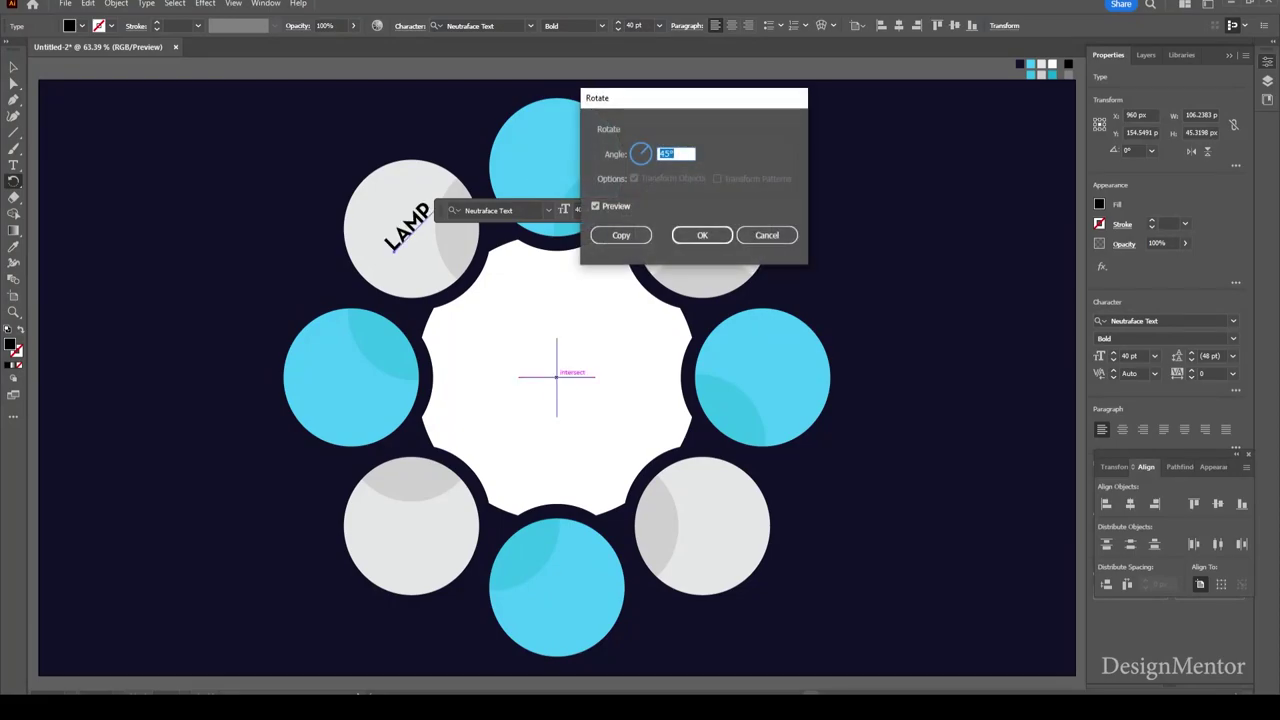
pyautogui.hotkey('alt', 'Return')
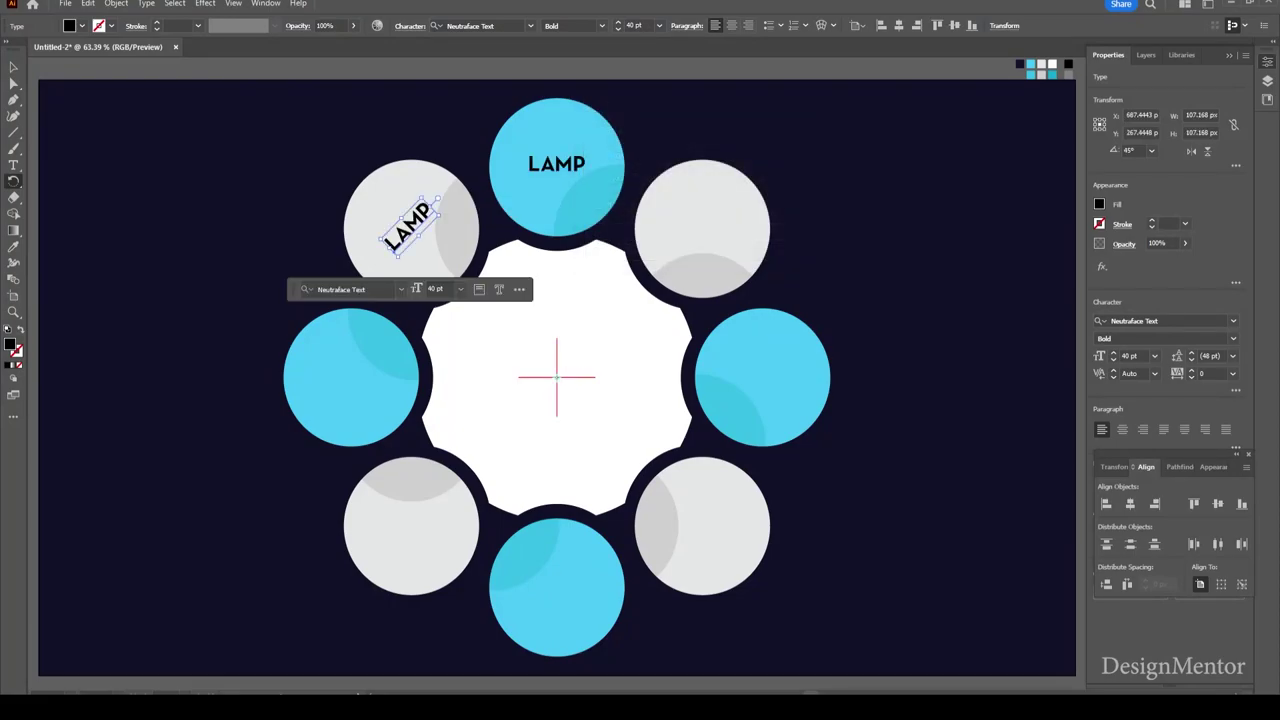
pyautogui.hotkey('ctrl', 'd')
pyautogui.hotkey('ctrl', 'd')
pyautogui.hotkey('ctrl', 'd')
pyautogui.hotkey('ctrl', 'd')
pyautogui.hotkey('ctrl', 'd')
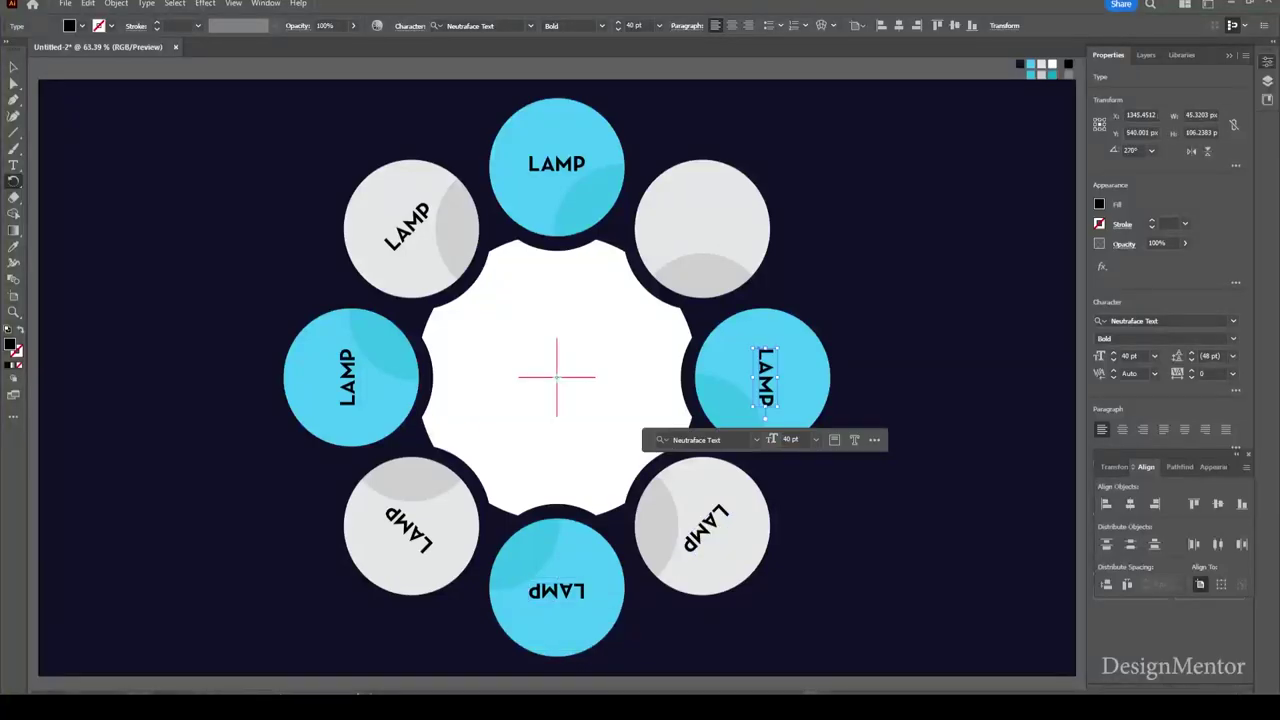
pyautogui.hotkey('ctrl', 'd')
pyautogui.press('t')
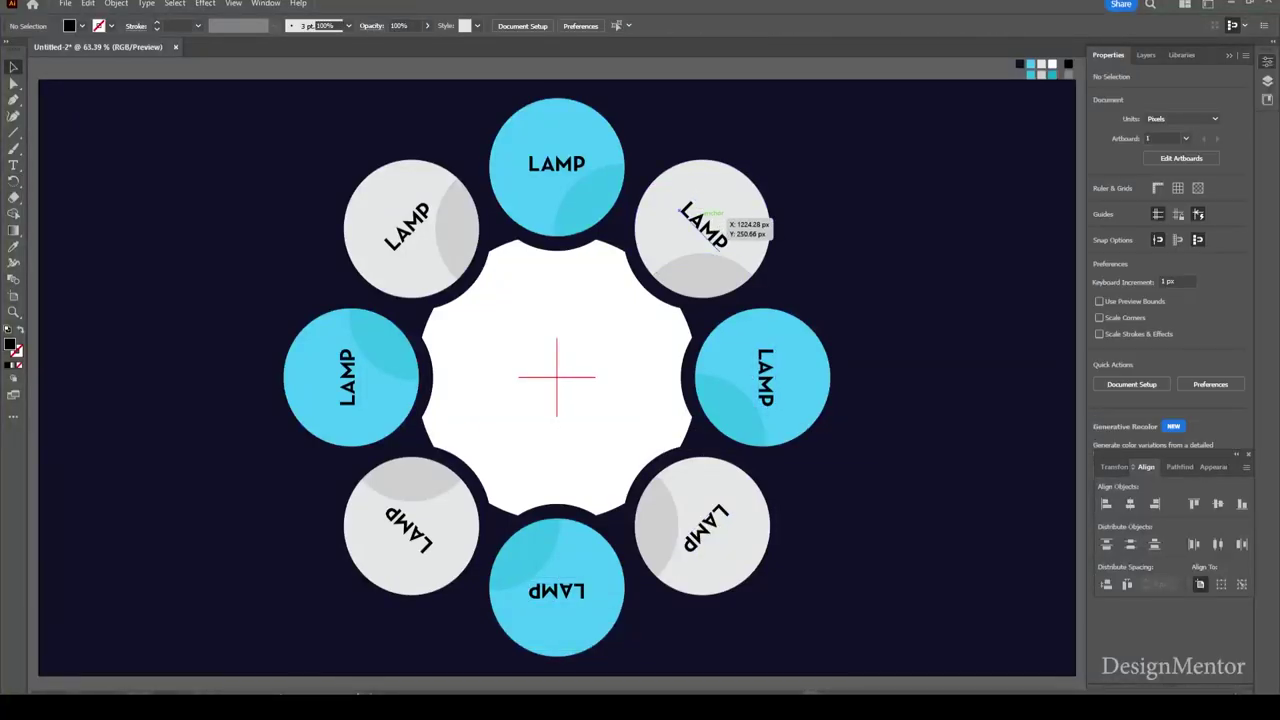
pyautogui.click(705, 224)
# - Retype the upper-right label as ASP.NET and nudge it up-left in its circle
pyautogui.hotkey('ctrl', 'a')
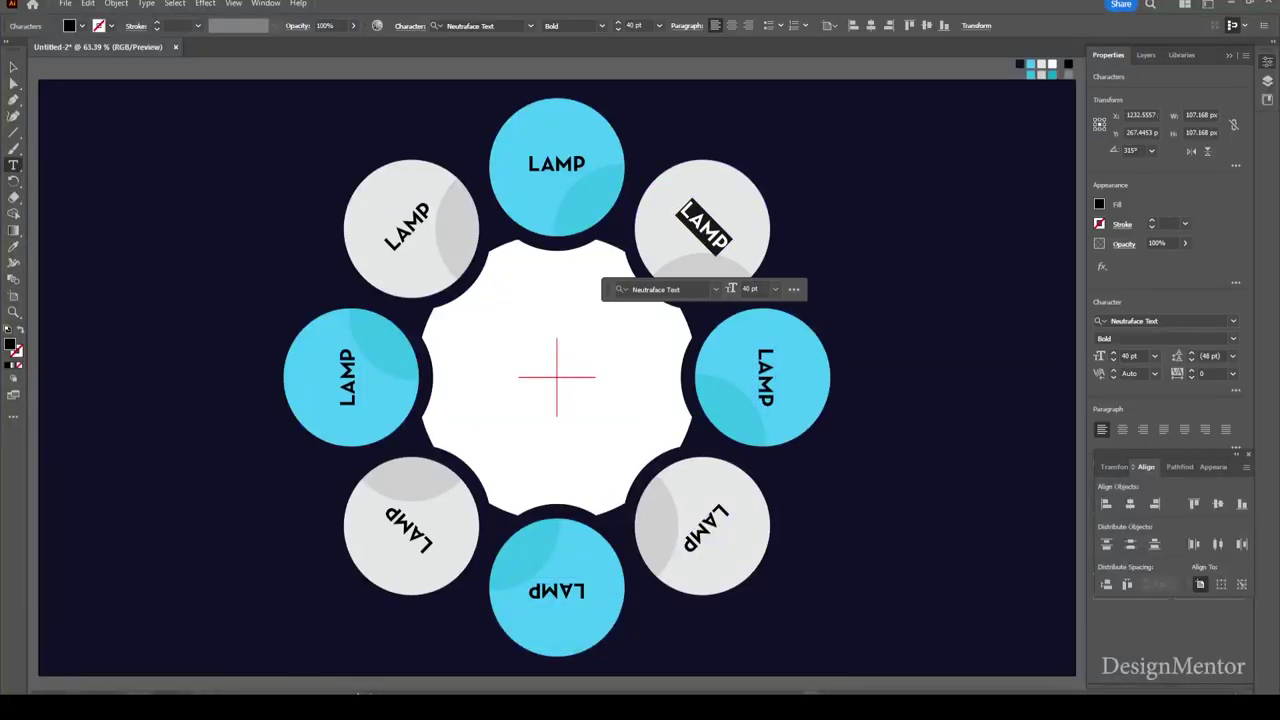
pyautogui.write('ASP.NET')
pyautogui.press('Escape')
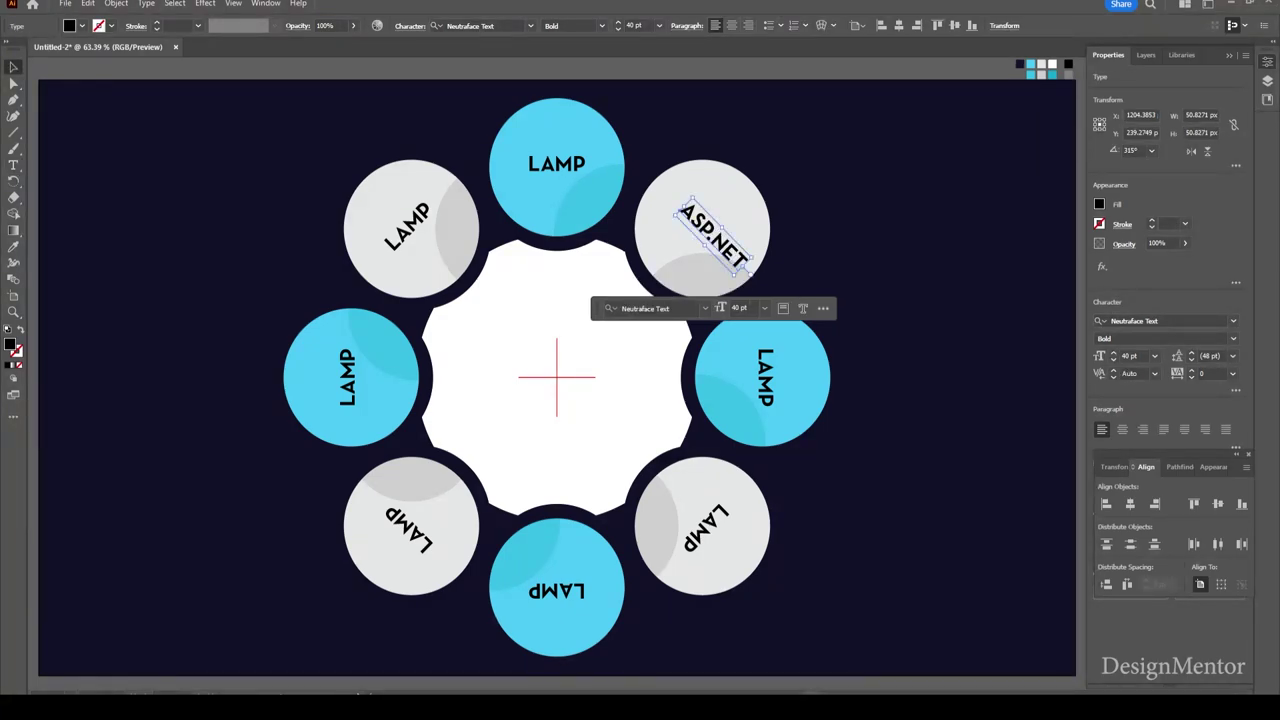
pyautogui.click(880, 240)
pyautogui.click(710, 228)
pyautogui.moveTo(712, 230); pyautogui.dragTo(707, 224)
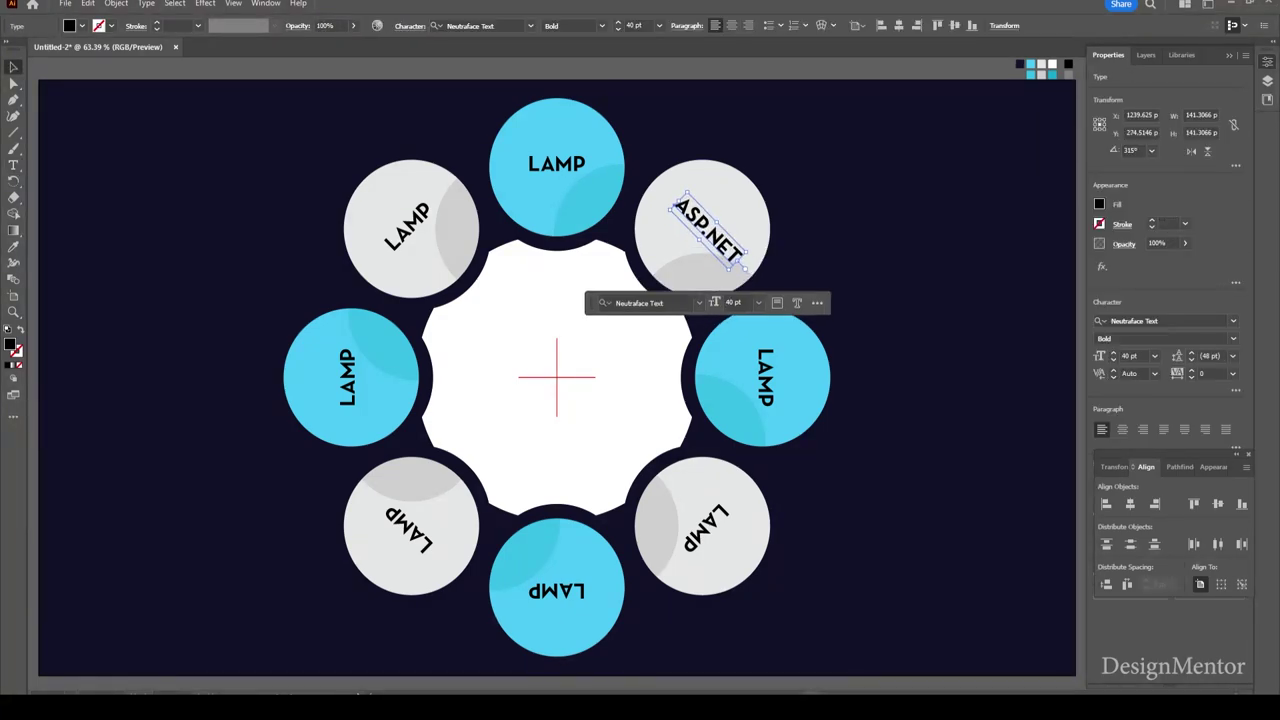
pyautogui.hotkey('shift', 'Left')
pyautogui.hotkey('shift', 'Up')
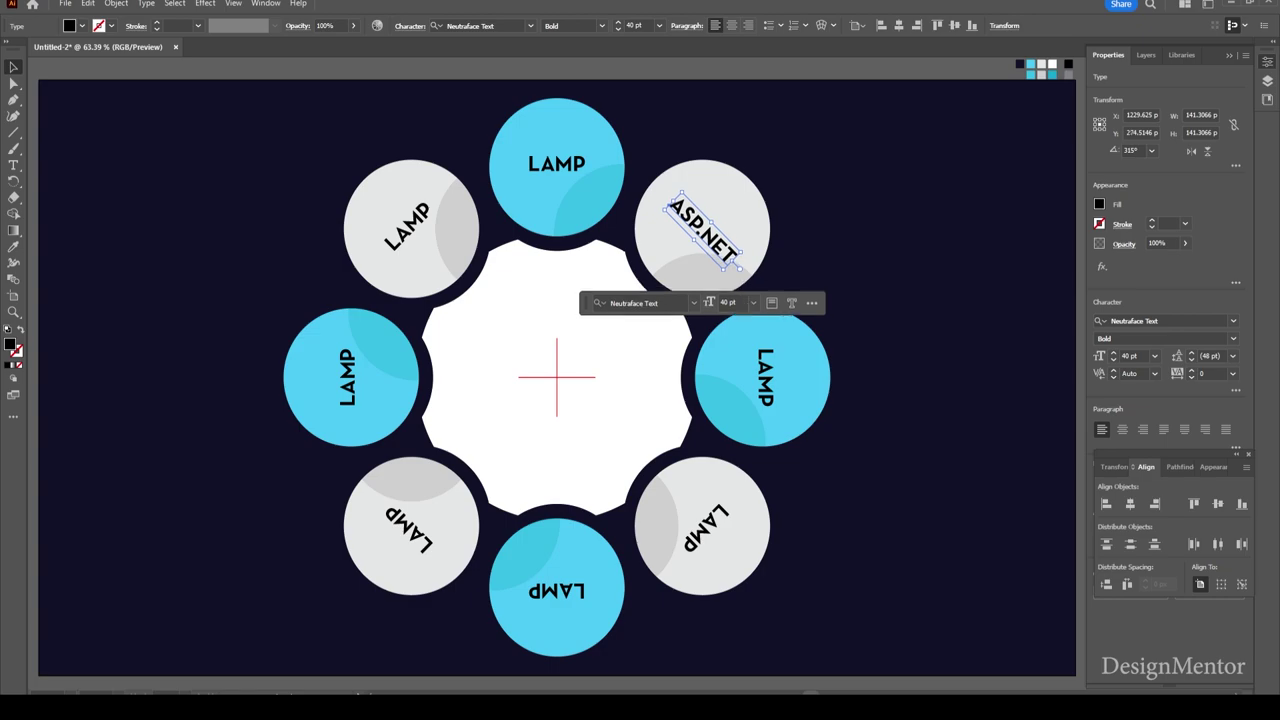
# - Change the right circle's label to MEAN
pyautogui.click(870, 330)
pyautogui.press('t')
pyautogui.click(770, 370)
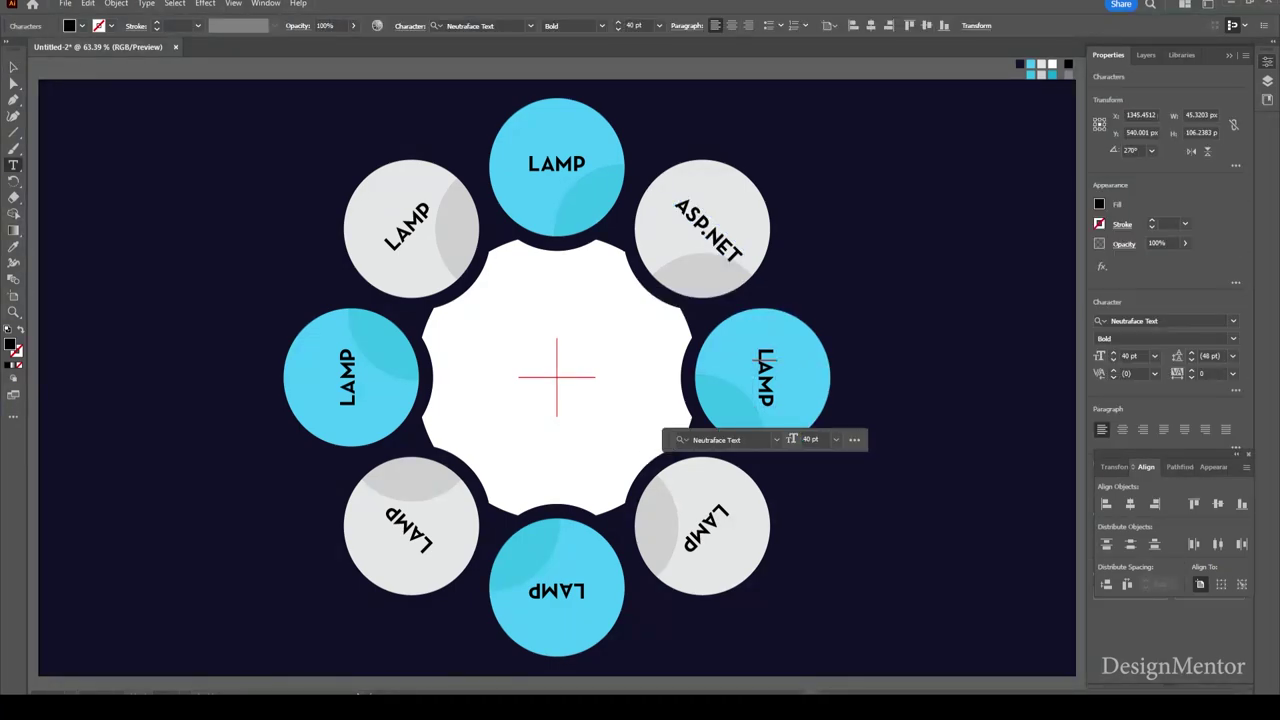
pyautogui.hotkey('ctrl', 'a')
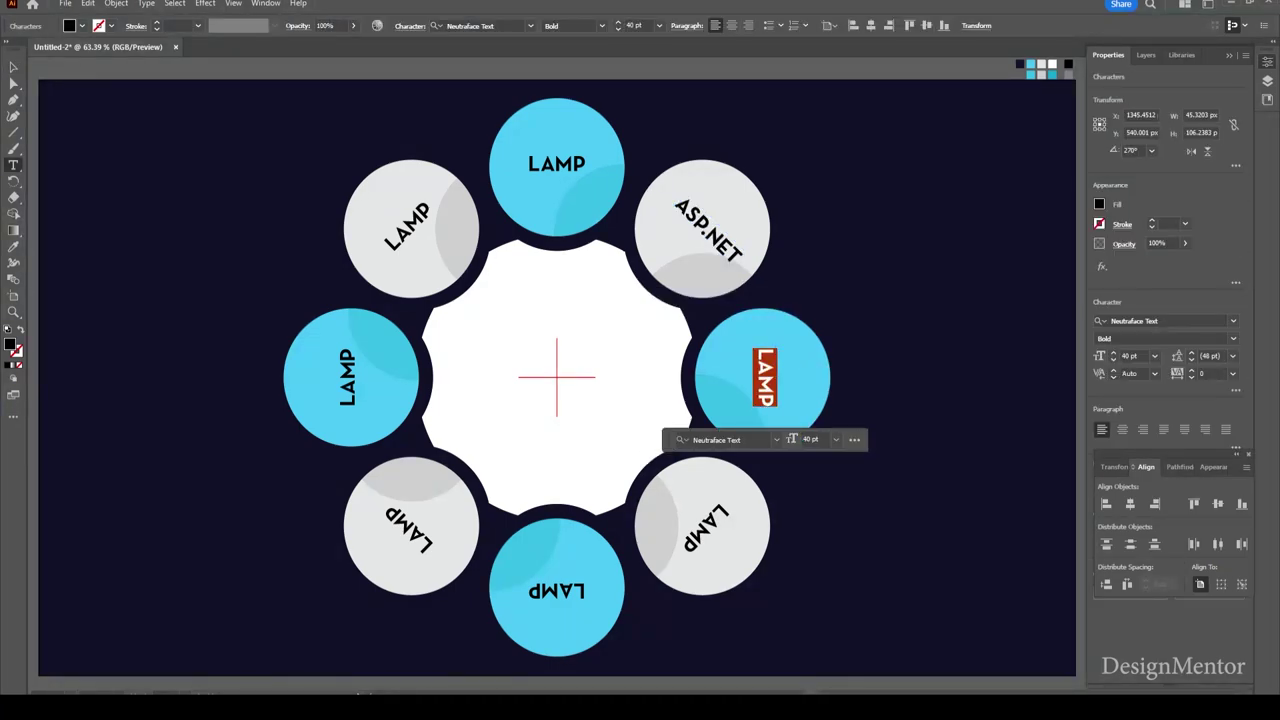
pyautogui.write('MEAN')
pyautogui.press('Escape')
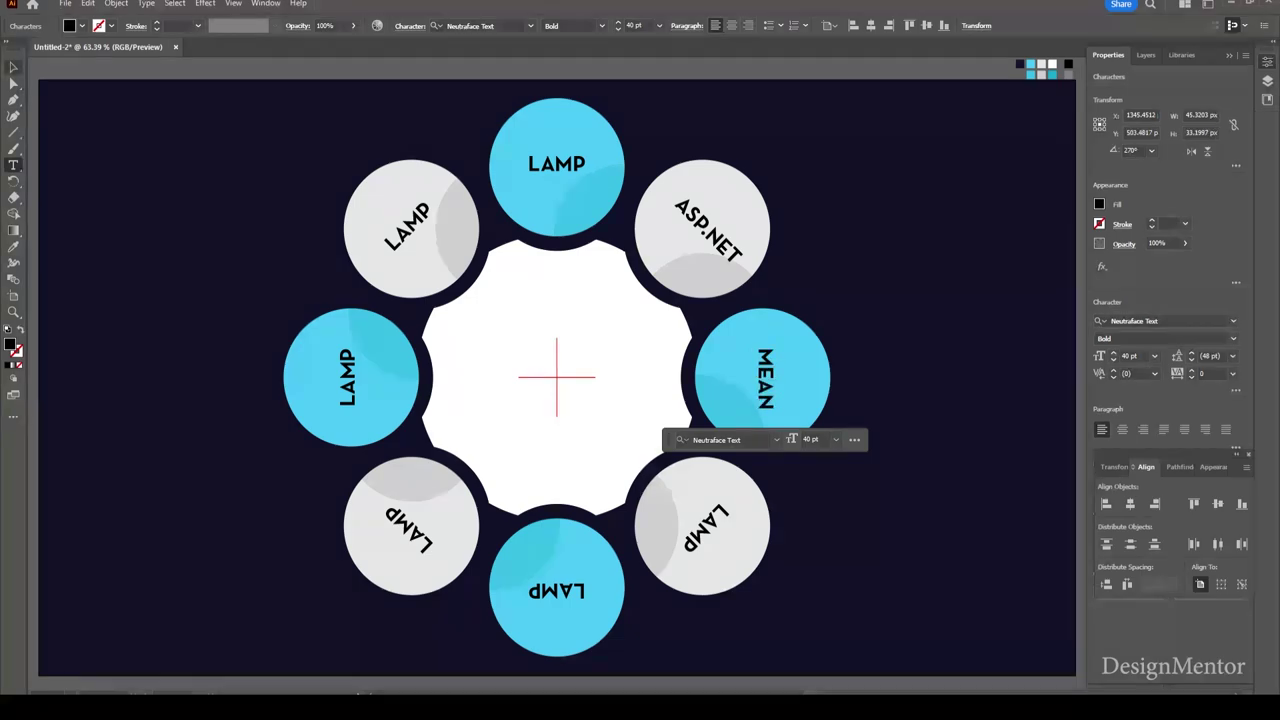
pyautogui.hotkey('ctrl', 'shift', 'a')
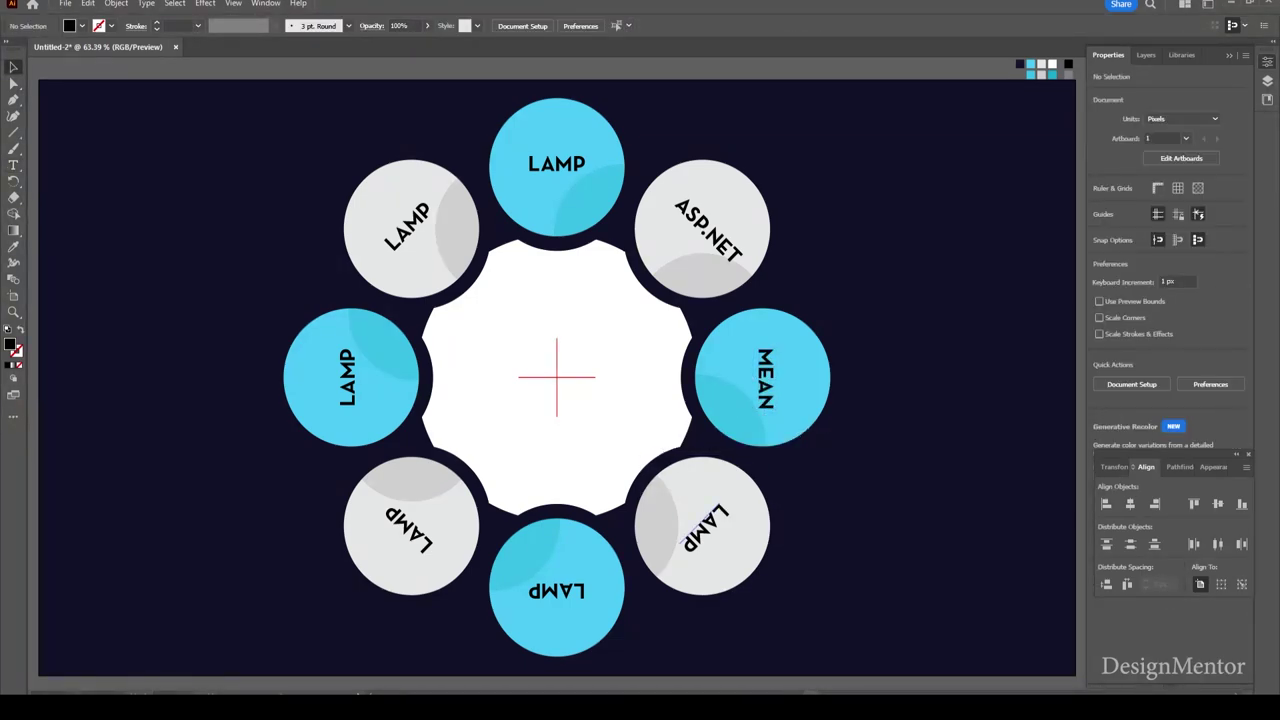
# - Relabel the lower-right circle MERN and the bottom circle MEVN
pyautogui.doubleClick(690, 537)
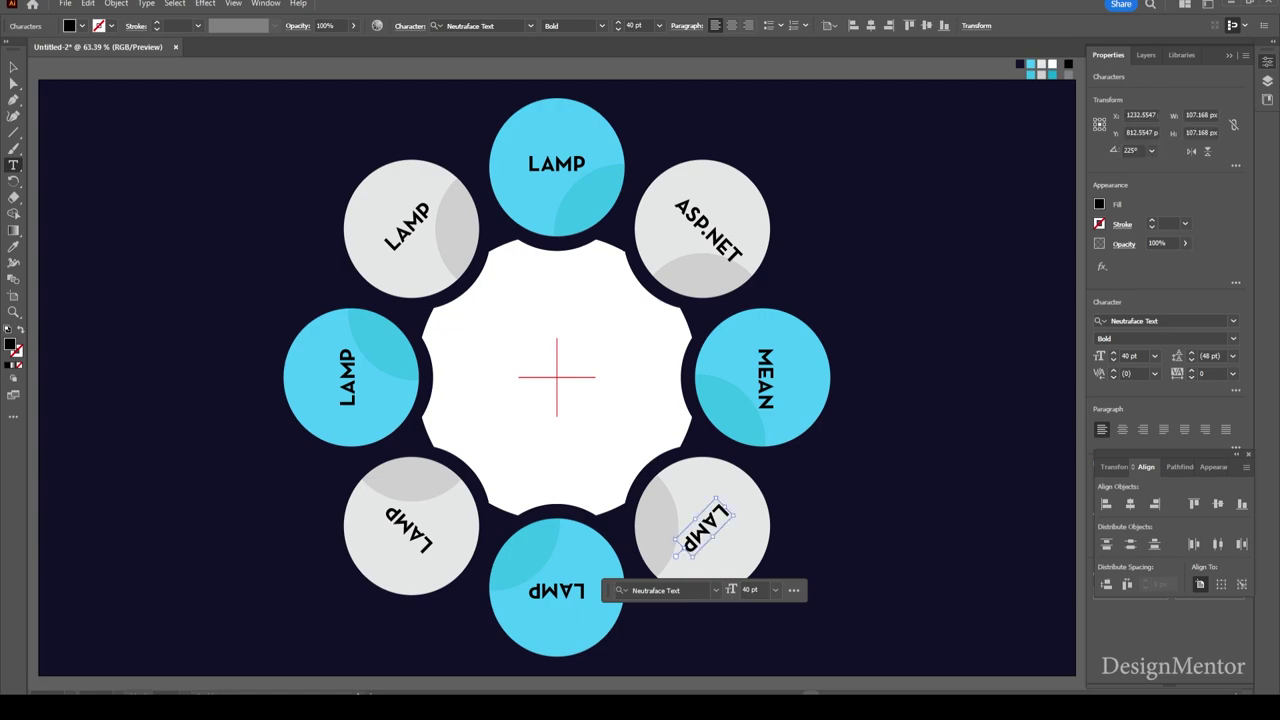
pyautogui.hotkey('ctrl', 'a')
pyautogui.write('MEAN')
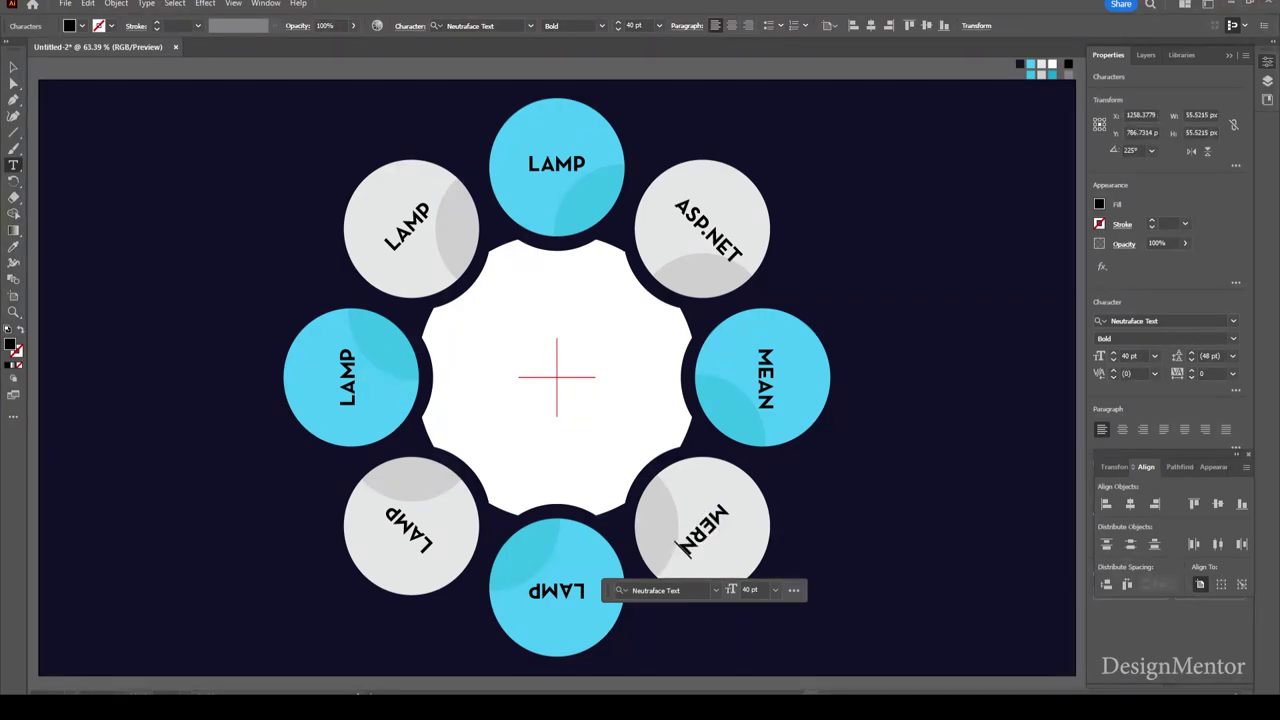
pyautogui.press('Escape')
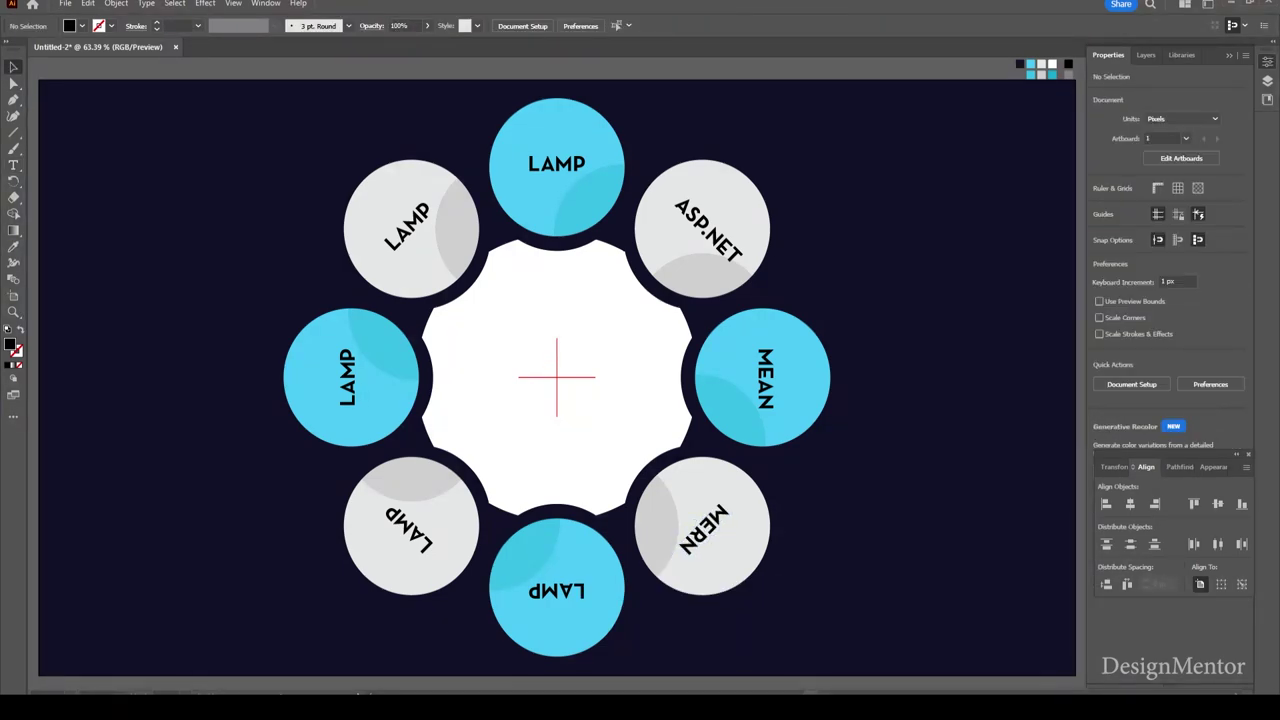
pyautogui.click(565, 590)
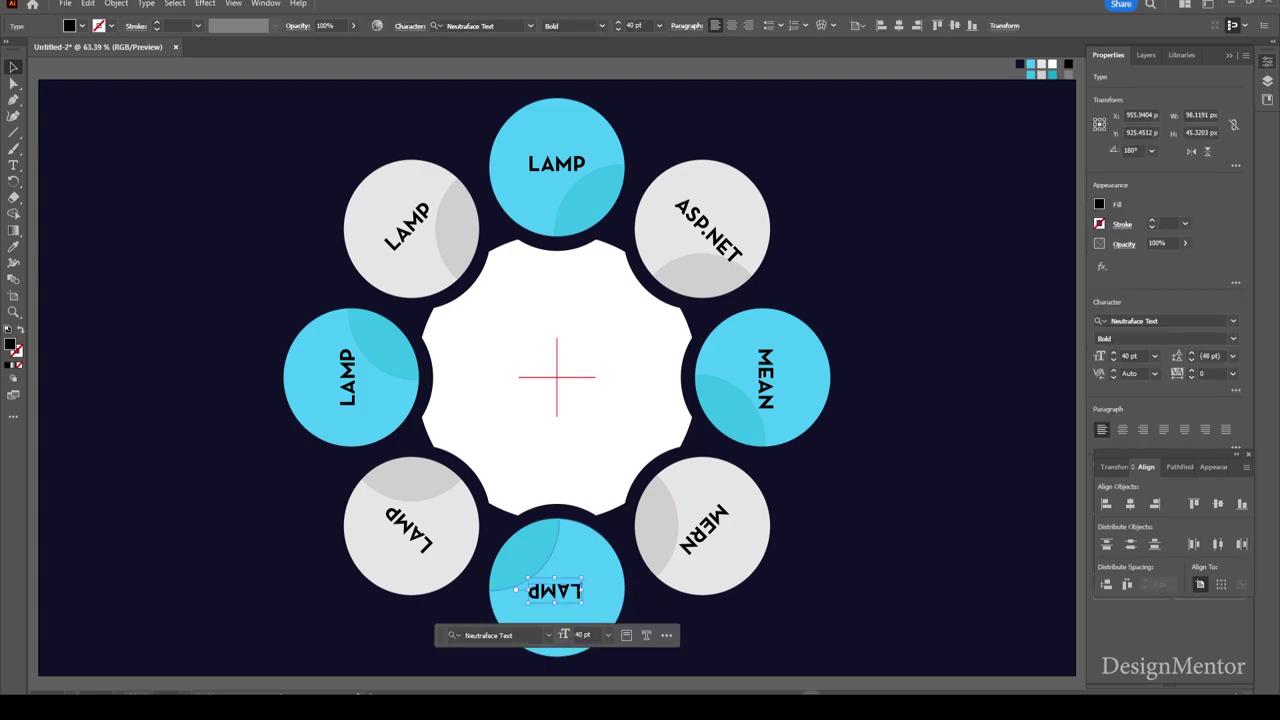
pyautogui.press('Return')
pyautogui.write('MEVN')
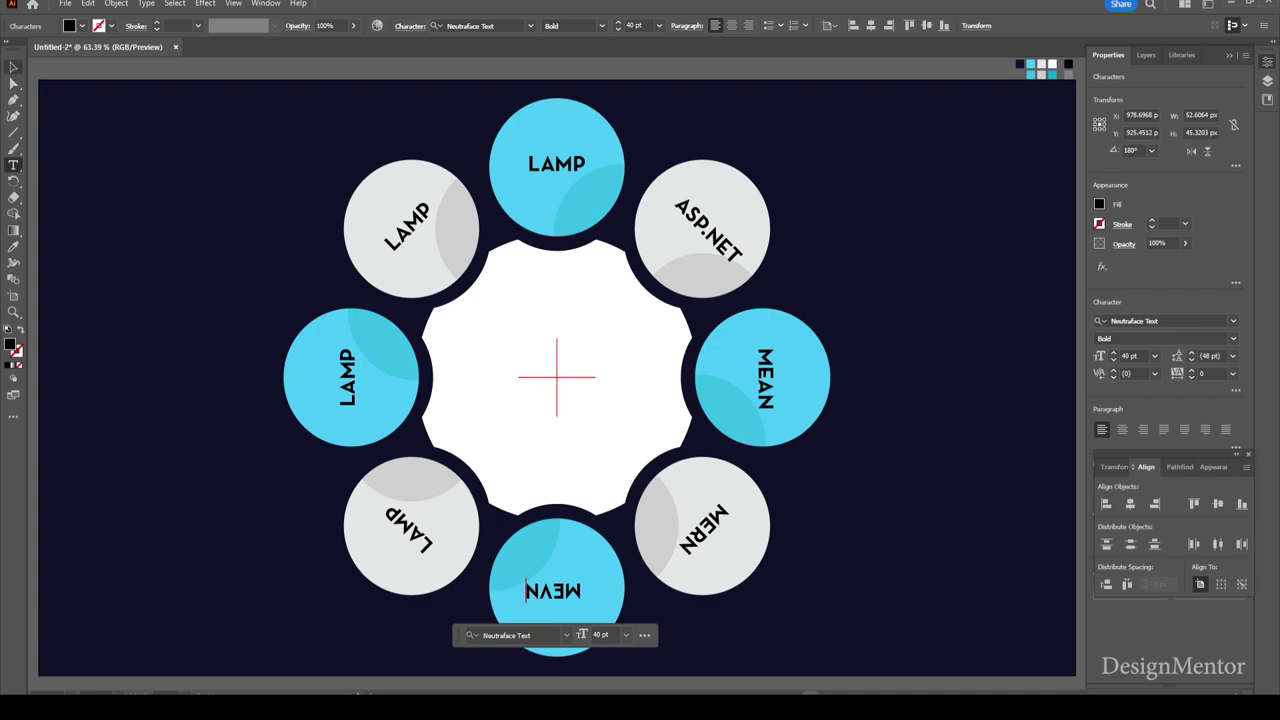
# - Relabel the lower-left circle RUBY and the left circle PYTHON
pyautogui.doubleClick(410, 525)
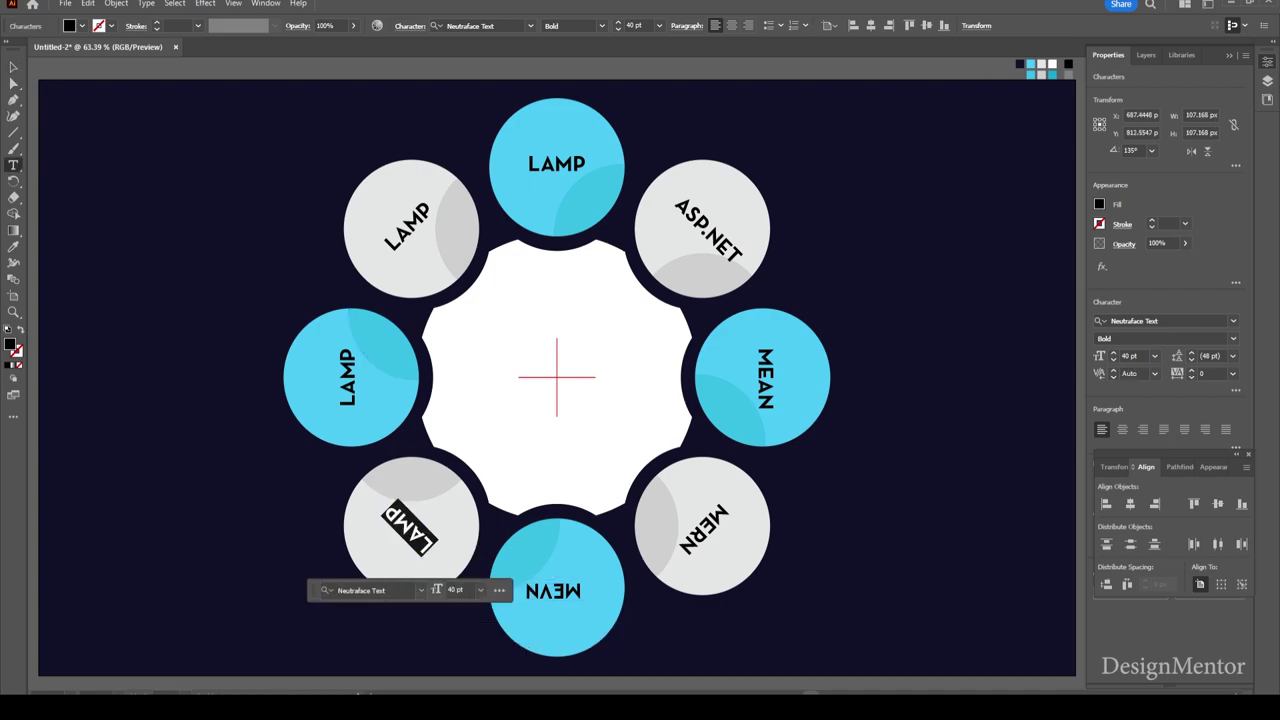
pyautogui.write('RUBY')
pyautogui.press('Escape')
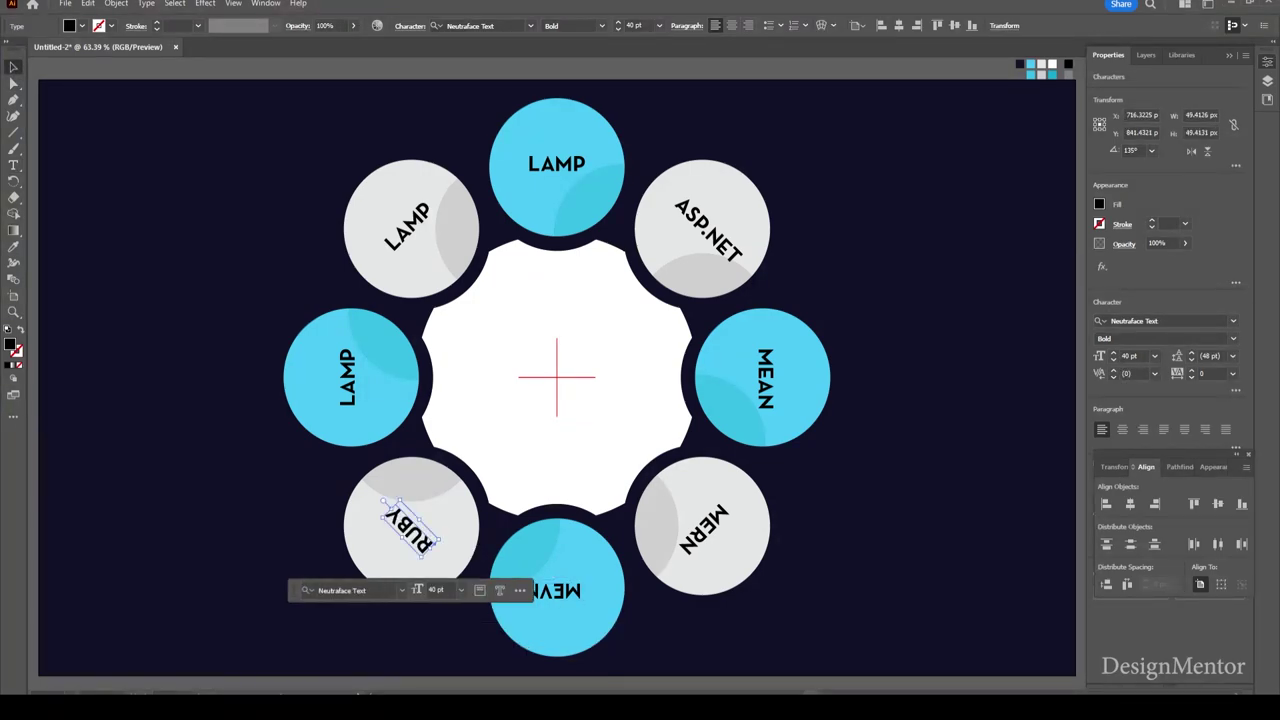
pyautogui.click(350, 375)
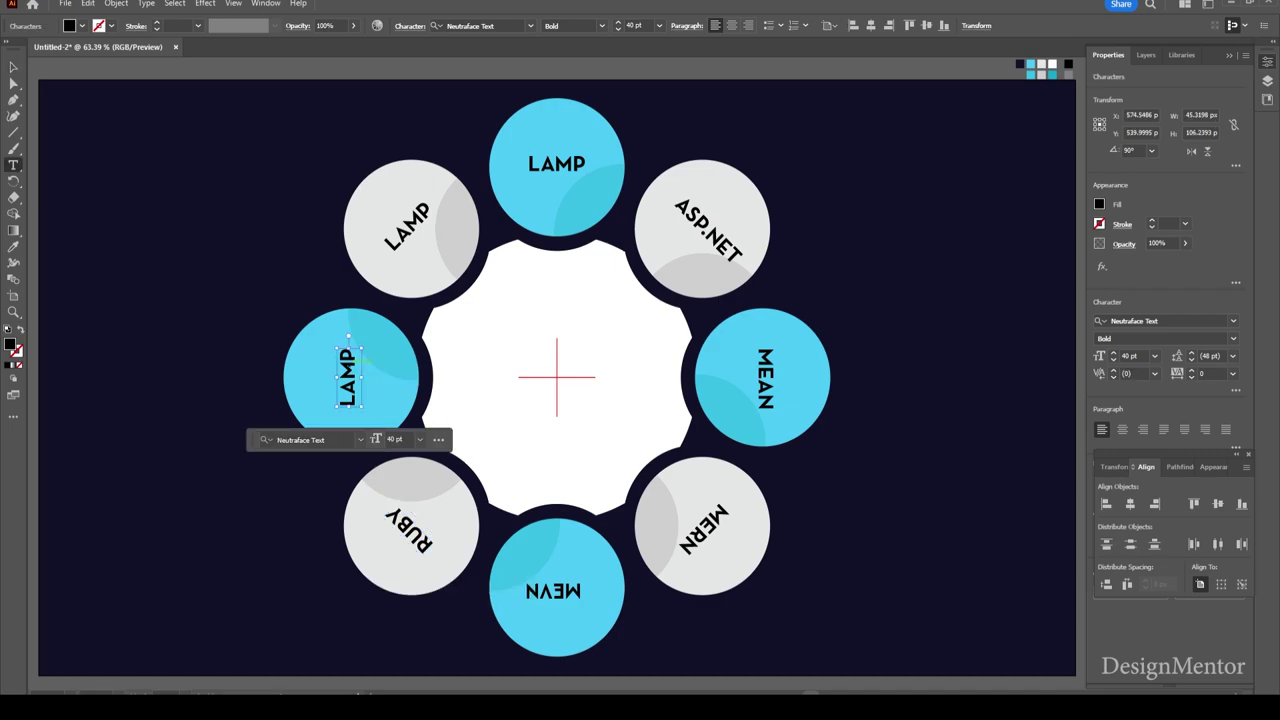
pyautogui.doubleClick(350, 375)
pyautogui.write('PYTHON')
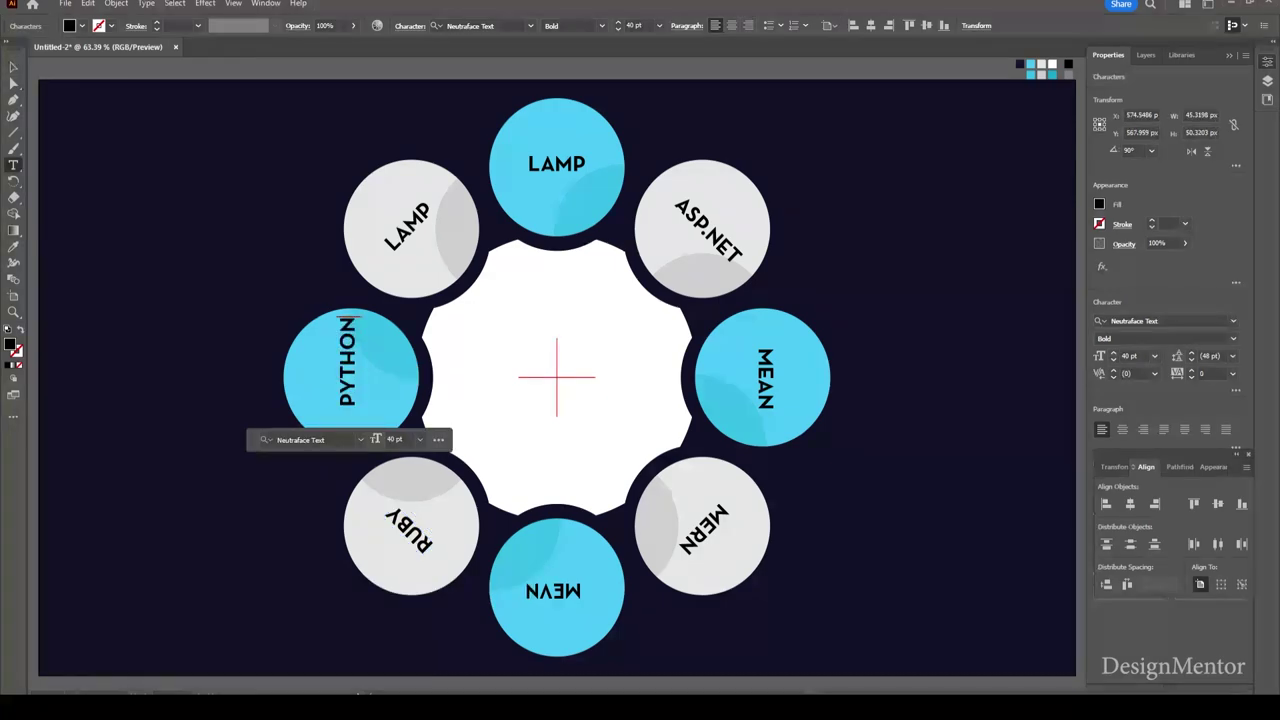
pyautogui.press('Escape')
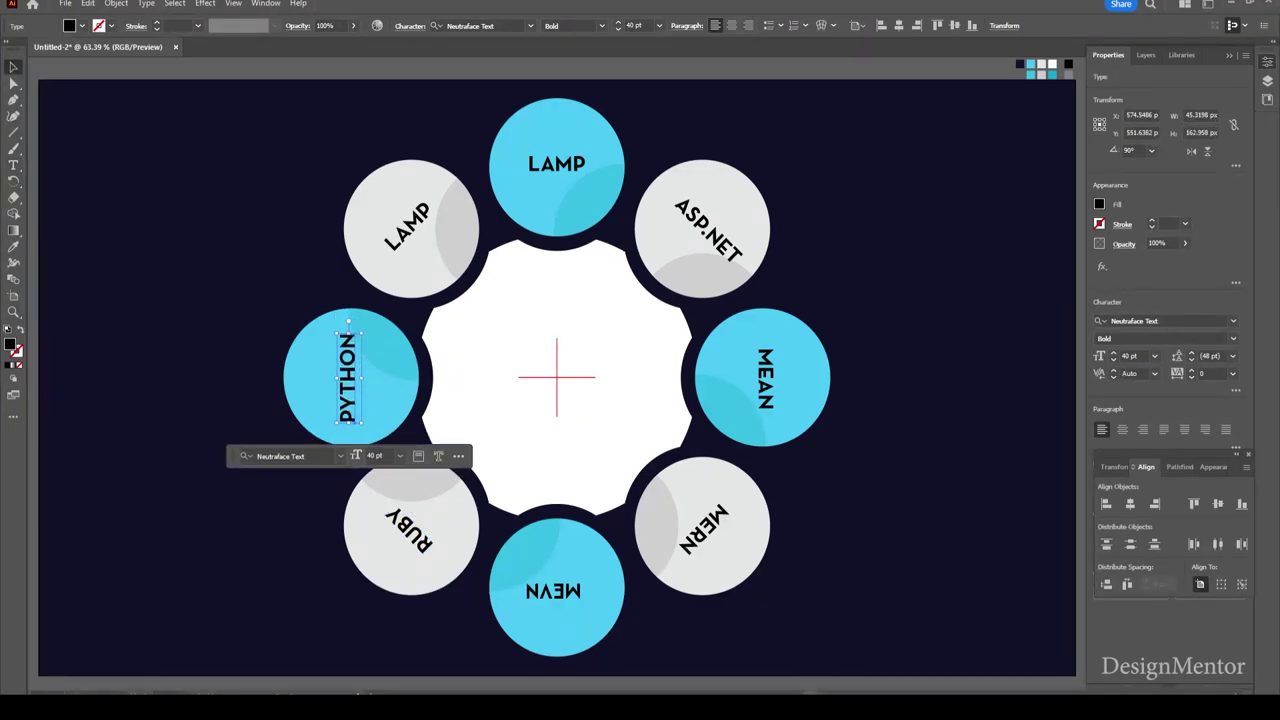
# - Relabel the upper-left circle JAVA and deselect everything
pyautogui.click(410, 225)
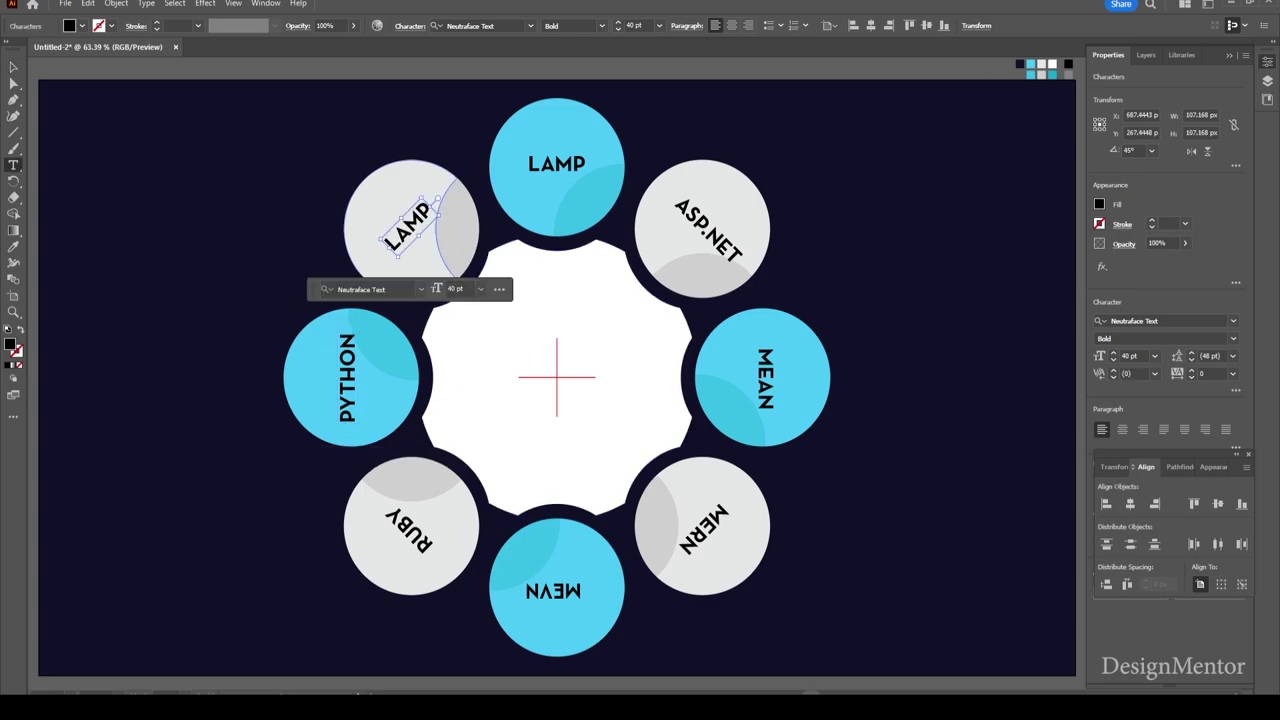
pyautogui.doubleClick(410, 225)
pyautogui.write('JAVA')
pyautogui.press('Escape')
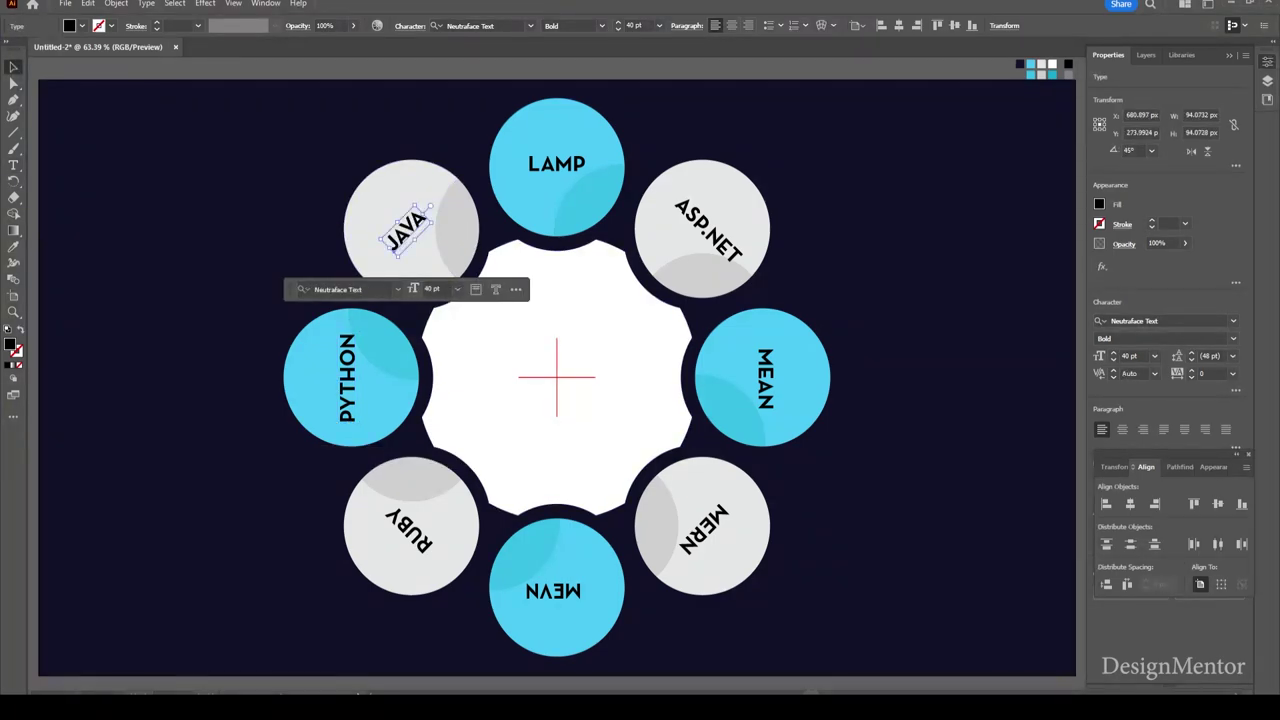
pyautogui.press('Escape')
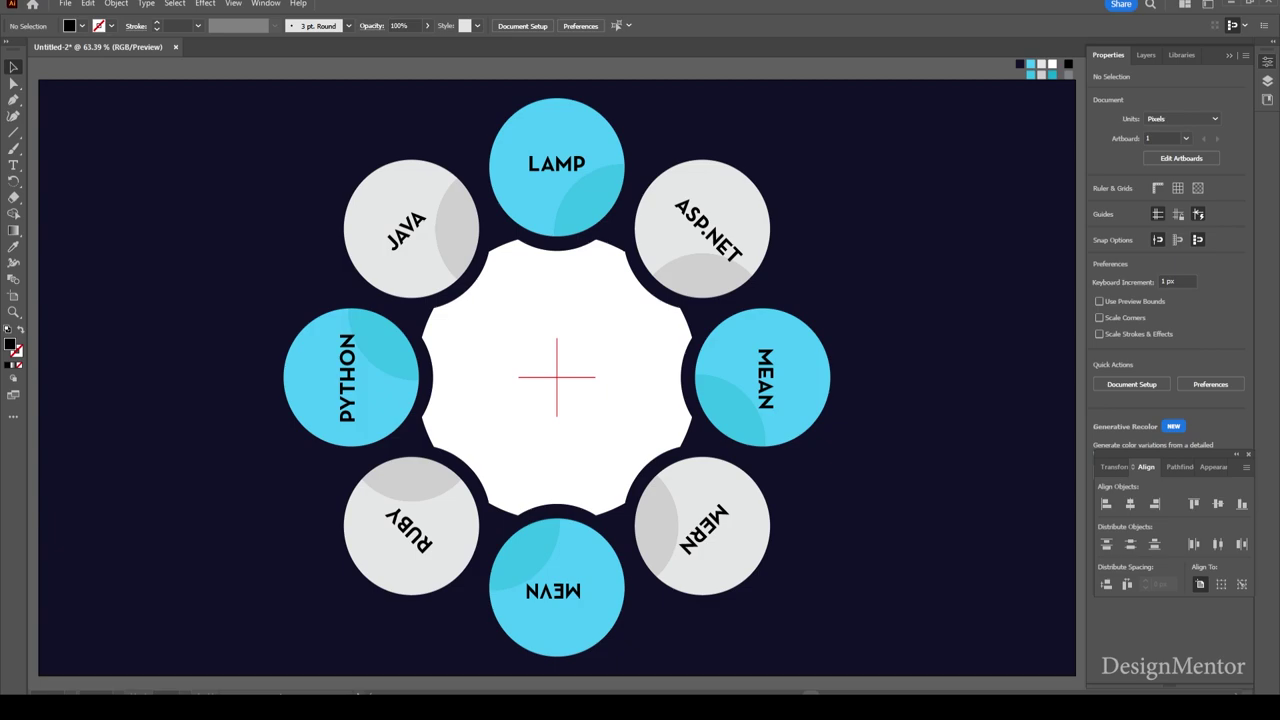
# - Place a no-fill copy of the LAMP label just below it, reading 1
pyautogui.click(556, 163)
pyautogui.moveTo(556, 163); pyautogui.dragTo(556, 207)
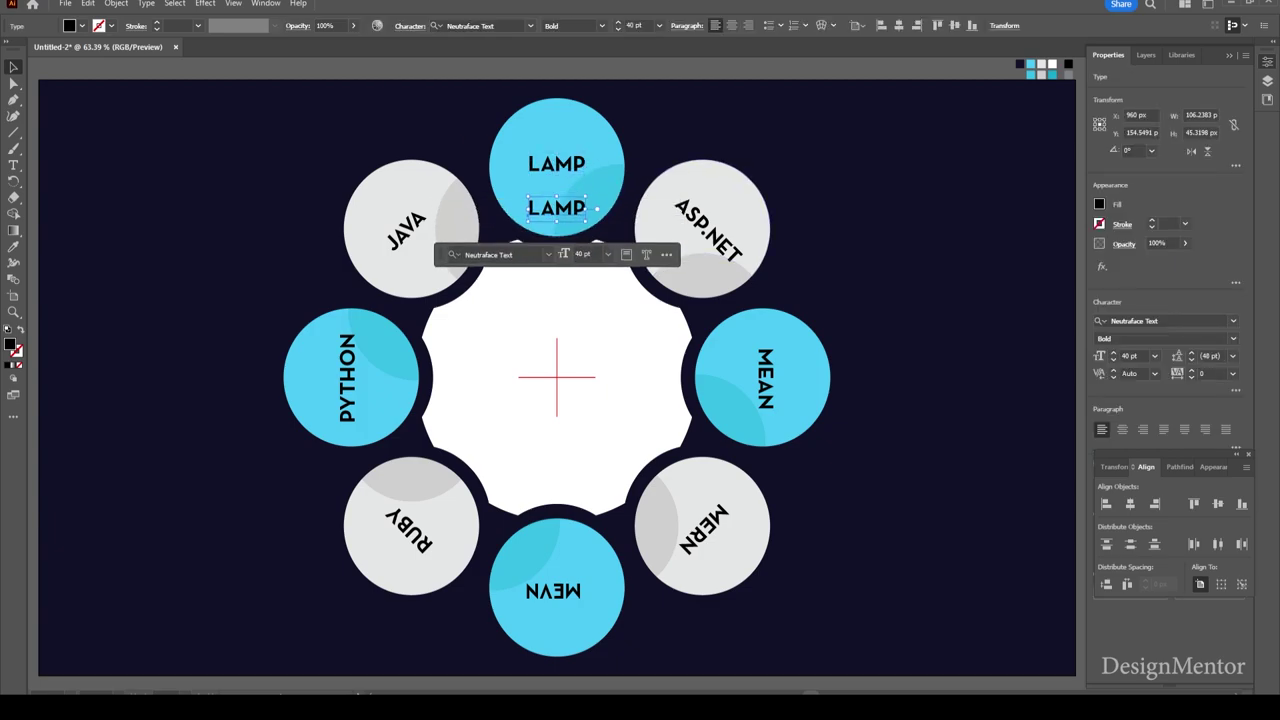
pyautogui.hotkey('shift', 'Down')
pyautogui.click(69, 25)
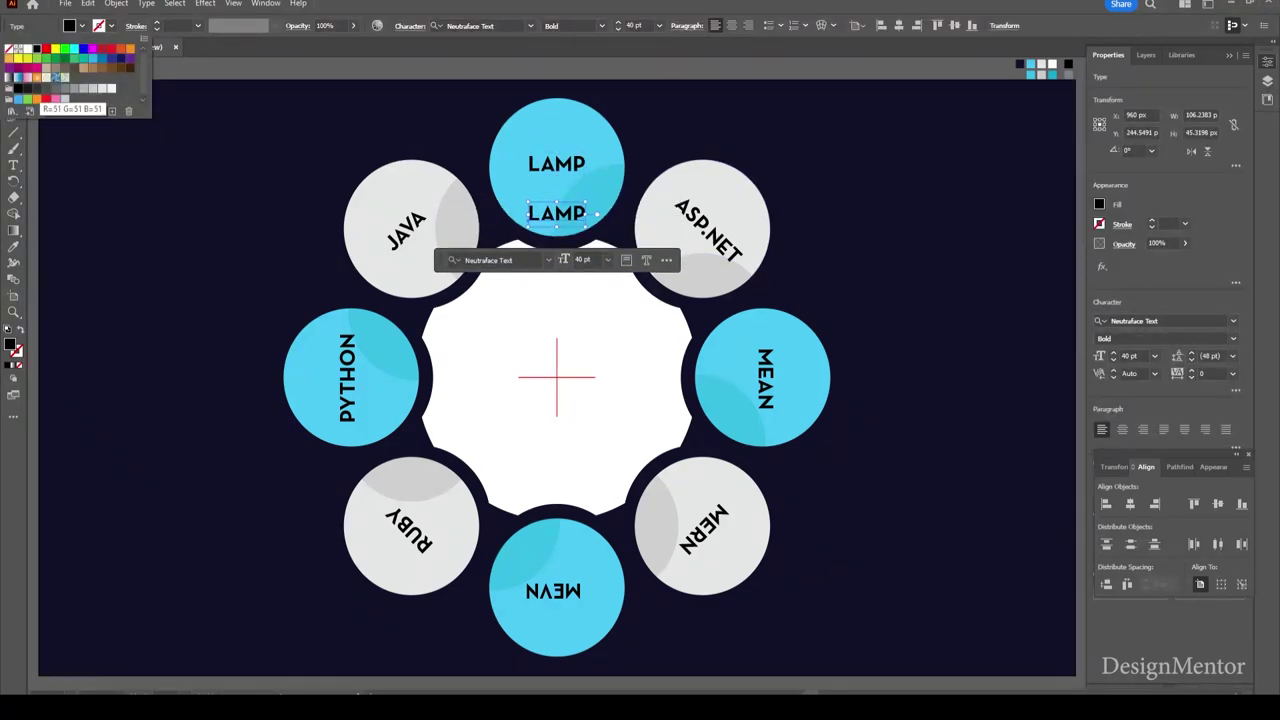
pyautogui.click(10, 48)
pyautogui.press('Escape')
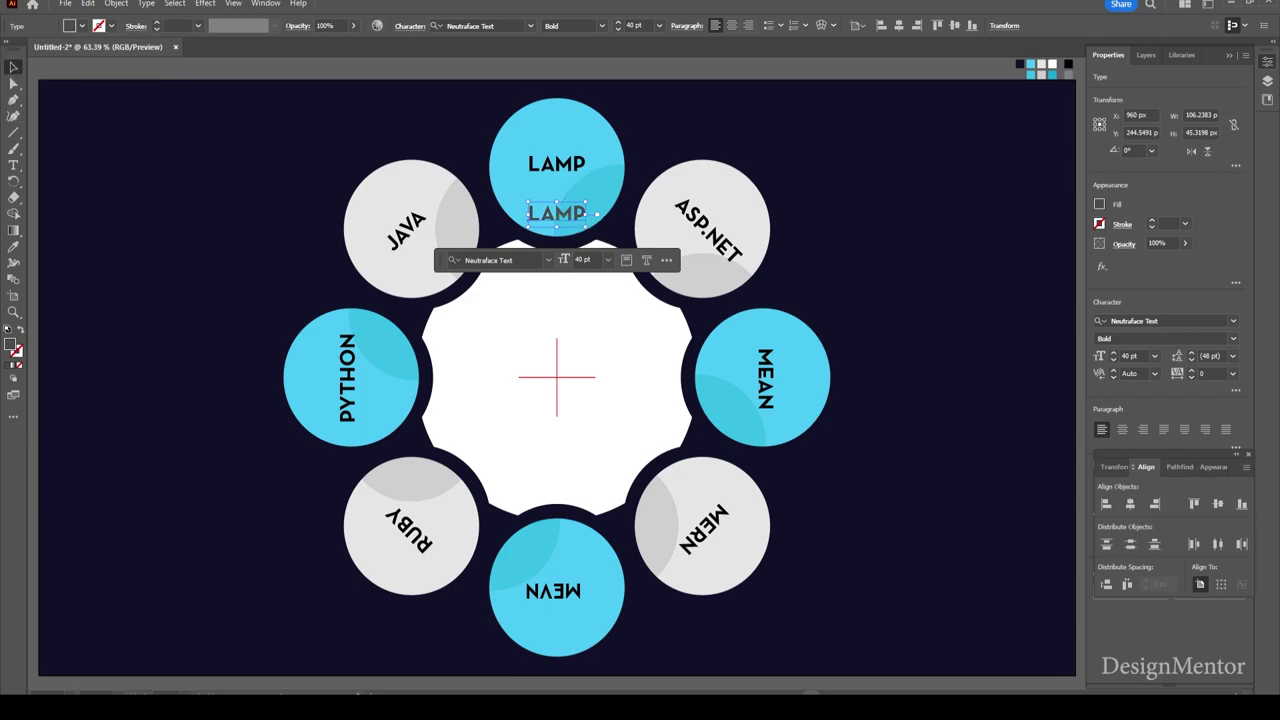
pyautogui.doubleClick(556, 213)
pyautogui.write('1')
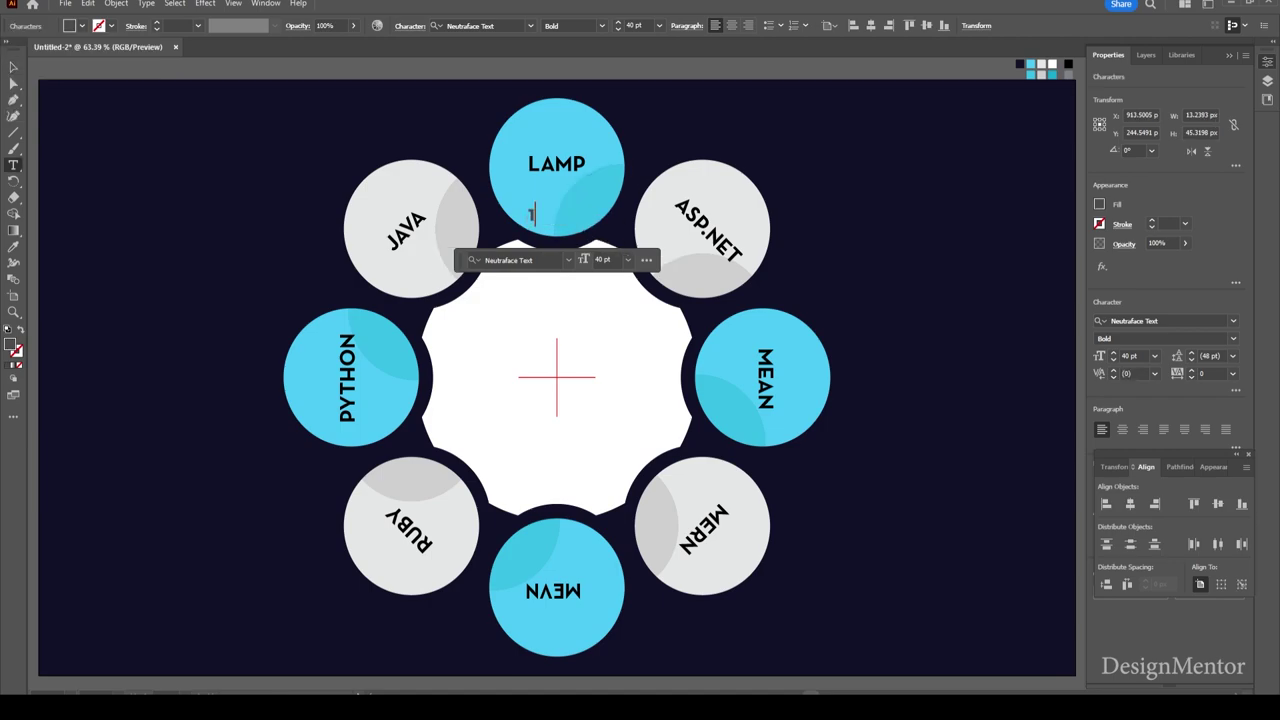
pyautogui.press('Escape')
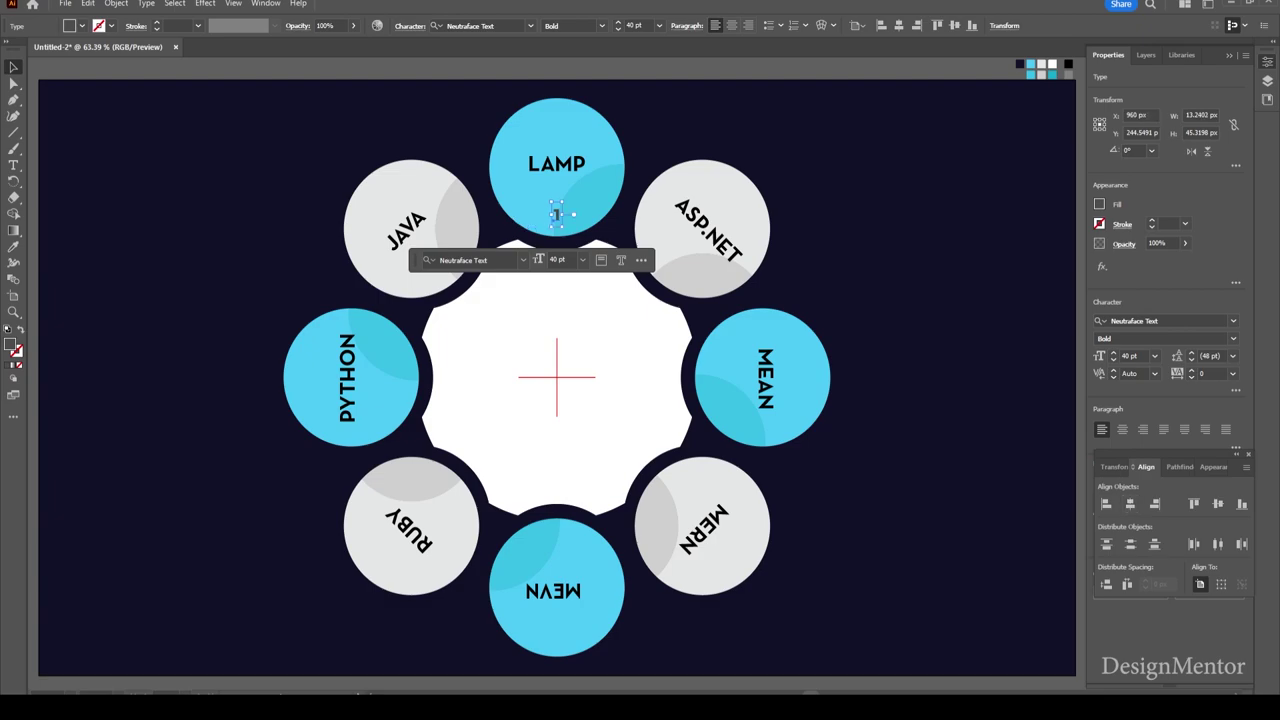
# - Copy the 1 around the diagram centre into every circle with repeated 45° rotations
pyautogui.press('r')
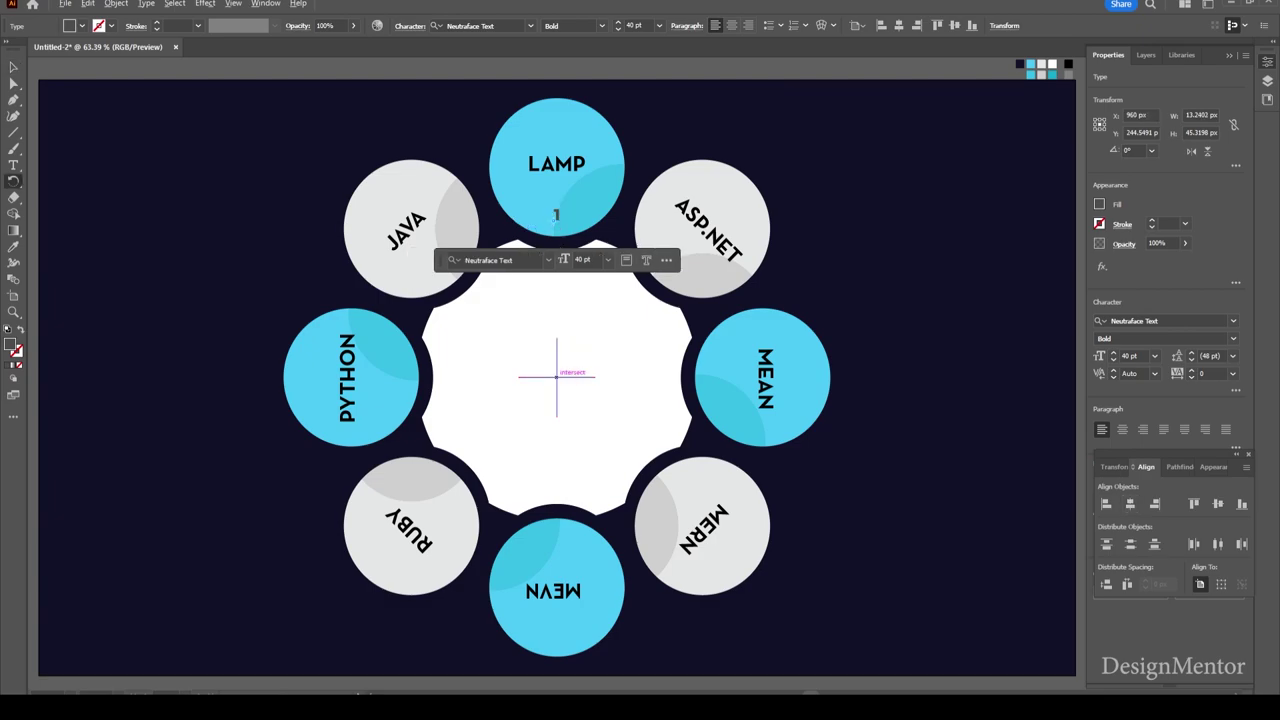
pyautogui.keyDown('alt'); pyautogui.click(557, 376); pyautogui.keyUp('alt')
pyautogui.click(617, 231)
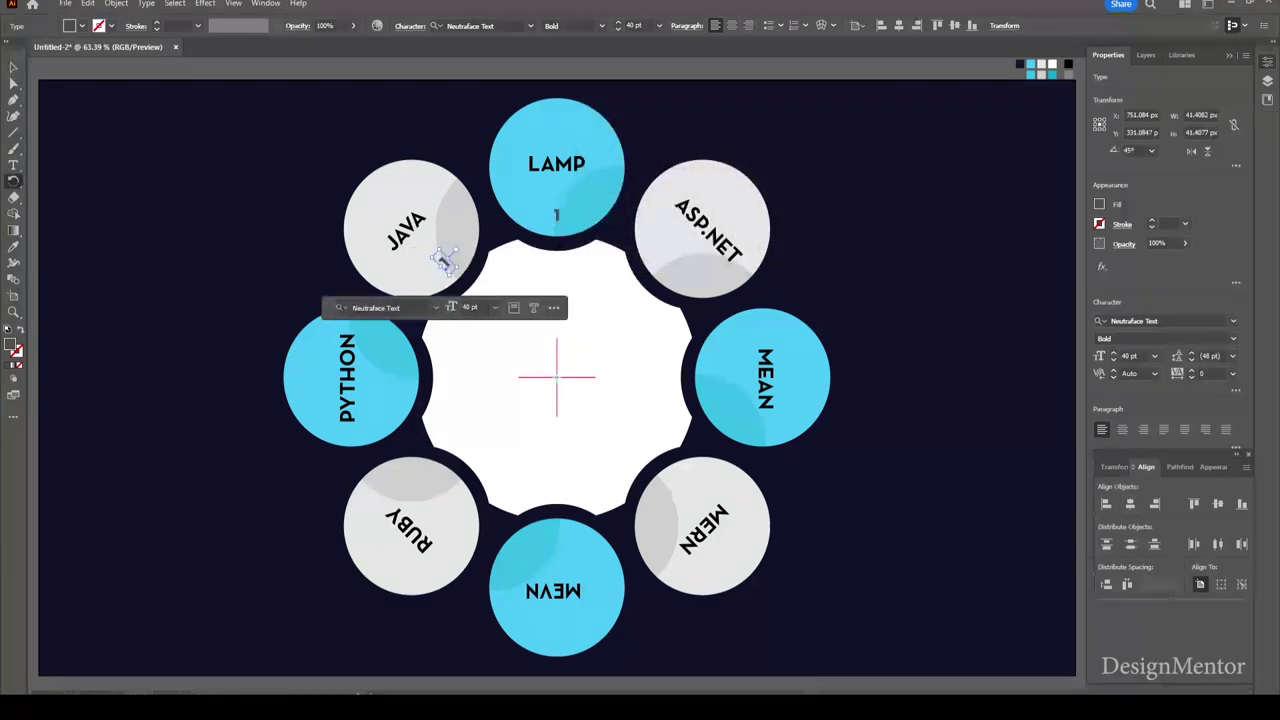
pyautogui.hotkey('ctrl', 'd')
pyautogui.hotkey('ctrl', 'd')
pyautogui.hotkey('ctrl', 'd')
pyautogui.hotkey('ctrl', 'd')
pyautogui.hotkey('ctrl', 'd')
pyautogui.hotkey('ctrl', 'd')
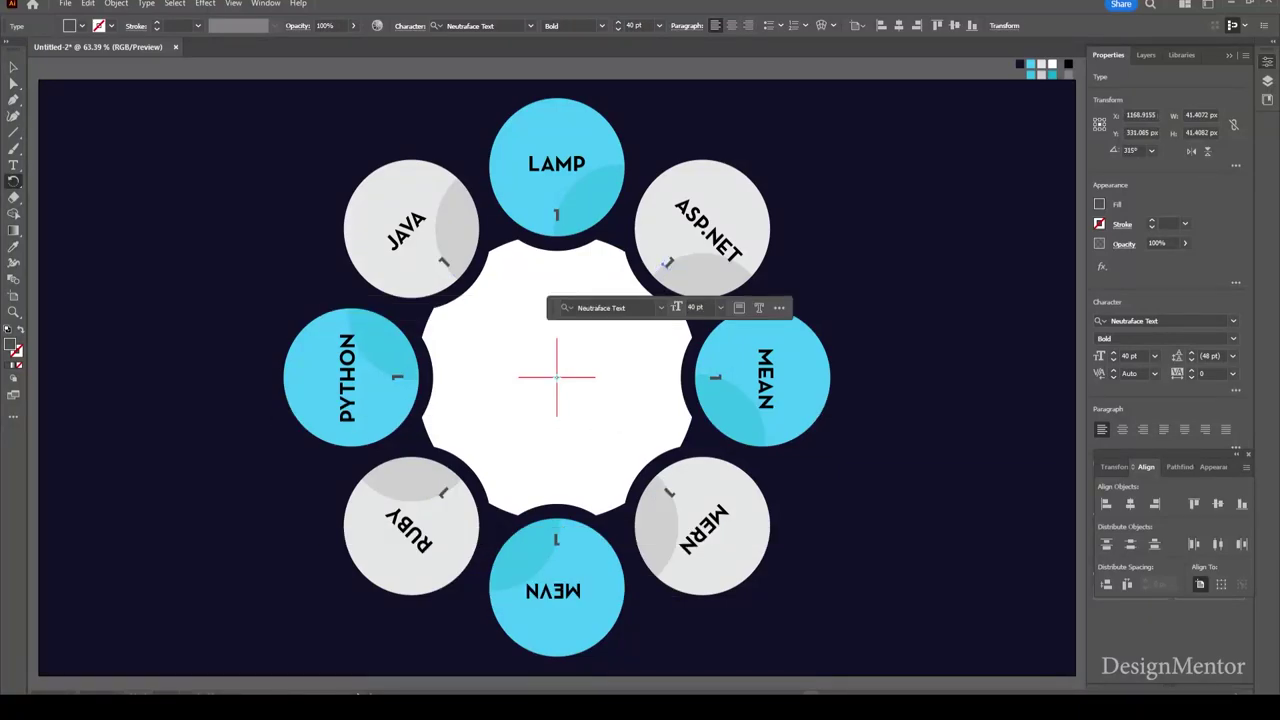
pyautogui.press('v')
pyautogui.hotkey('ctrl', 'shift', 'a')
# - Renumber the ASP.NET circle's number to 2 and the MEAN circle's to 3
pyautogui.doubleClick(669, 262)
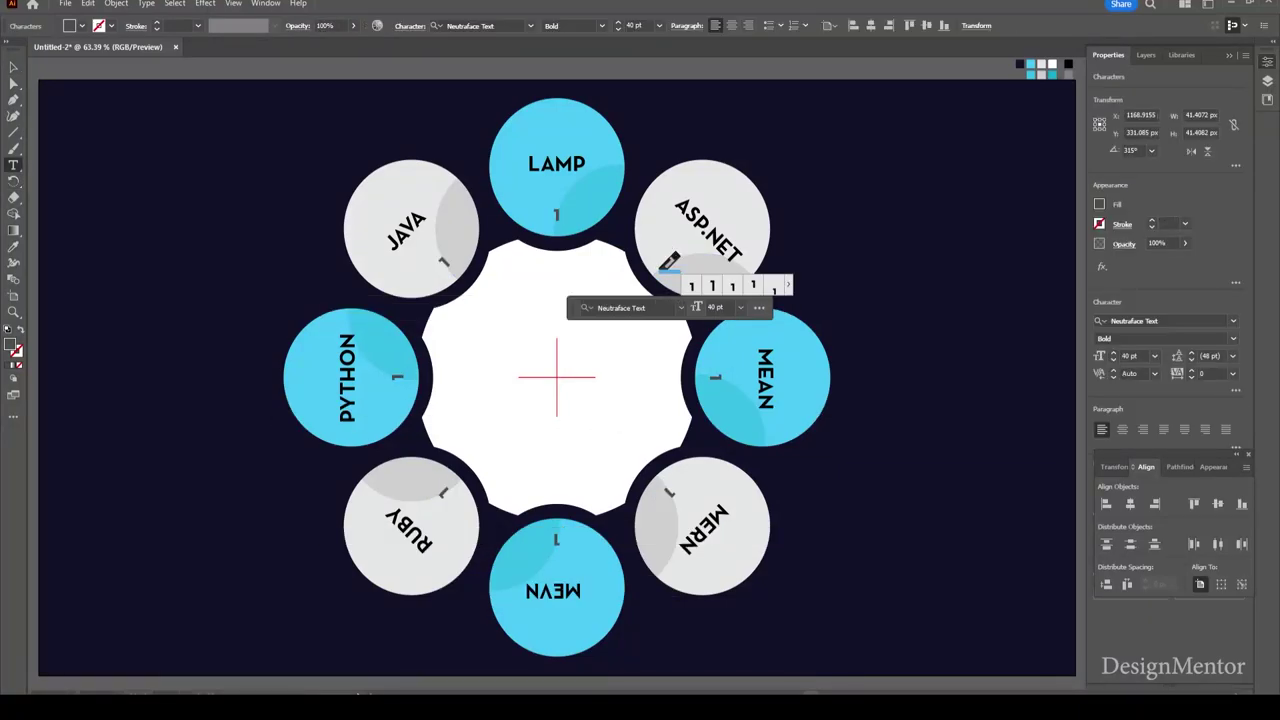
pyautogui.write('2')
pyautogui.press('Escape')
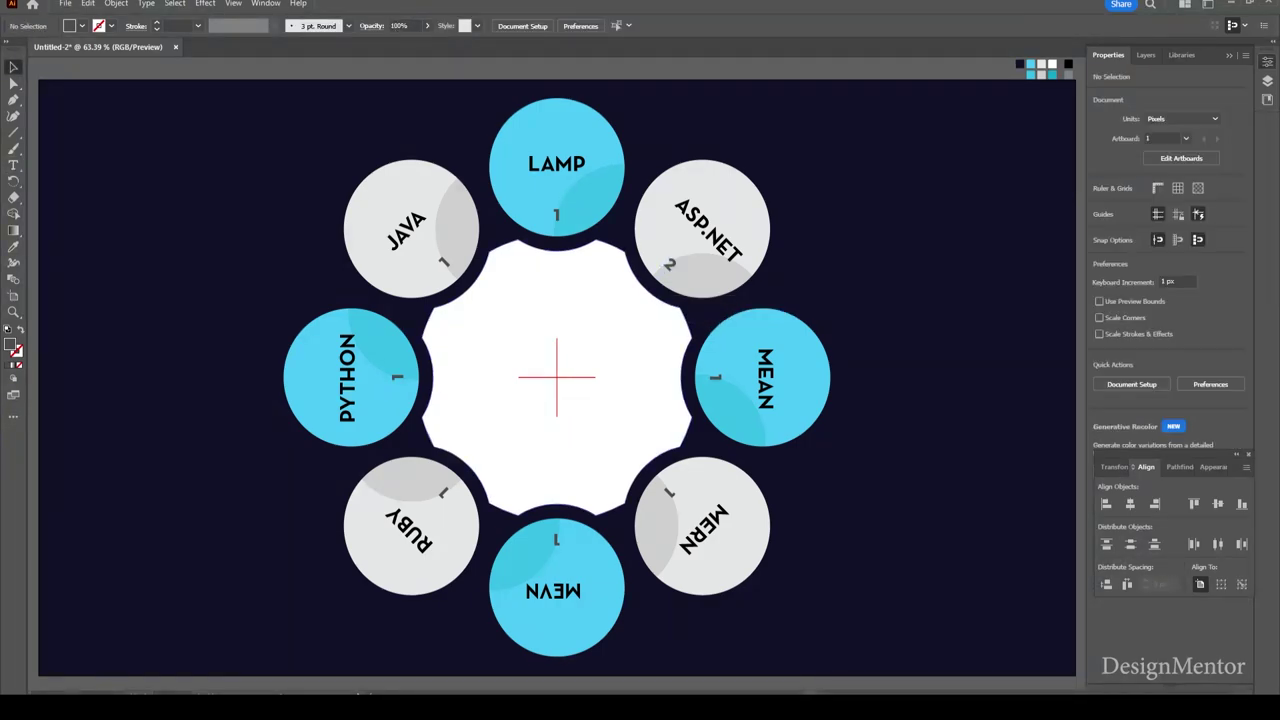
pyautogui.doubleClick(715, 377)
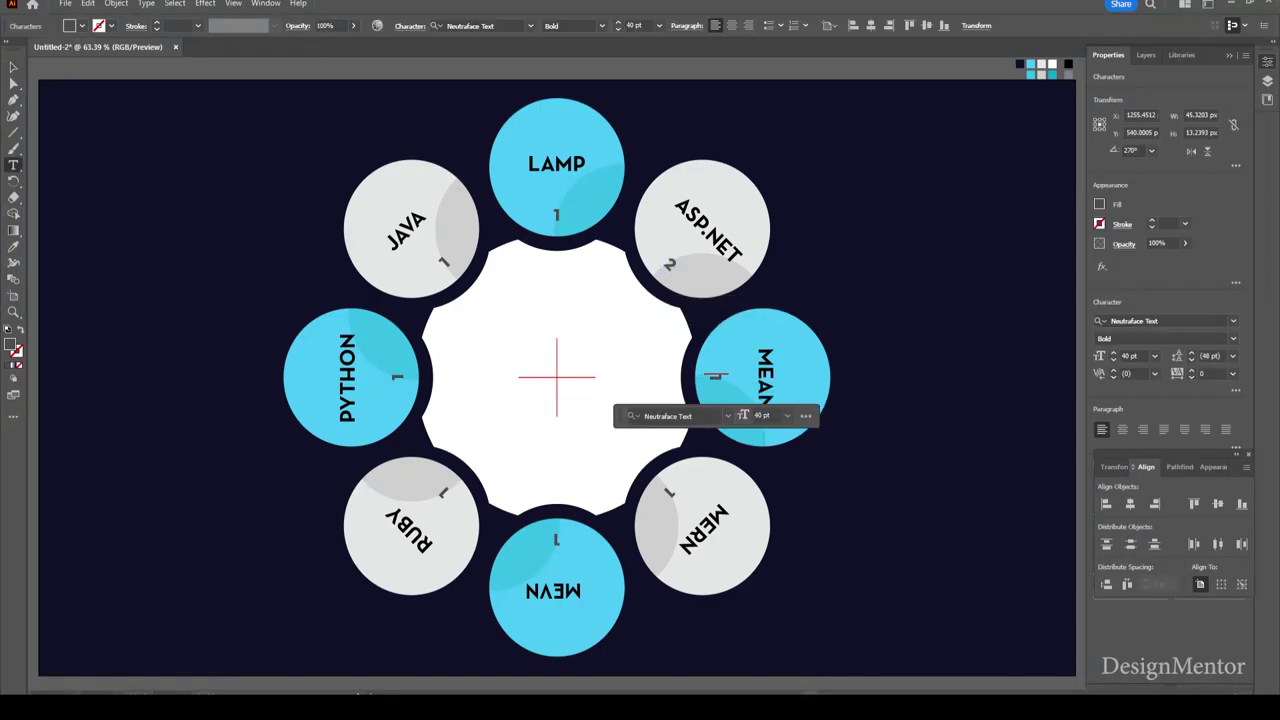
pyautogui.write('3')
pyautogui.press('Escape')
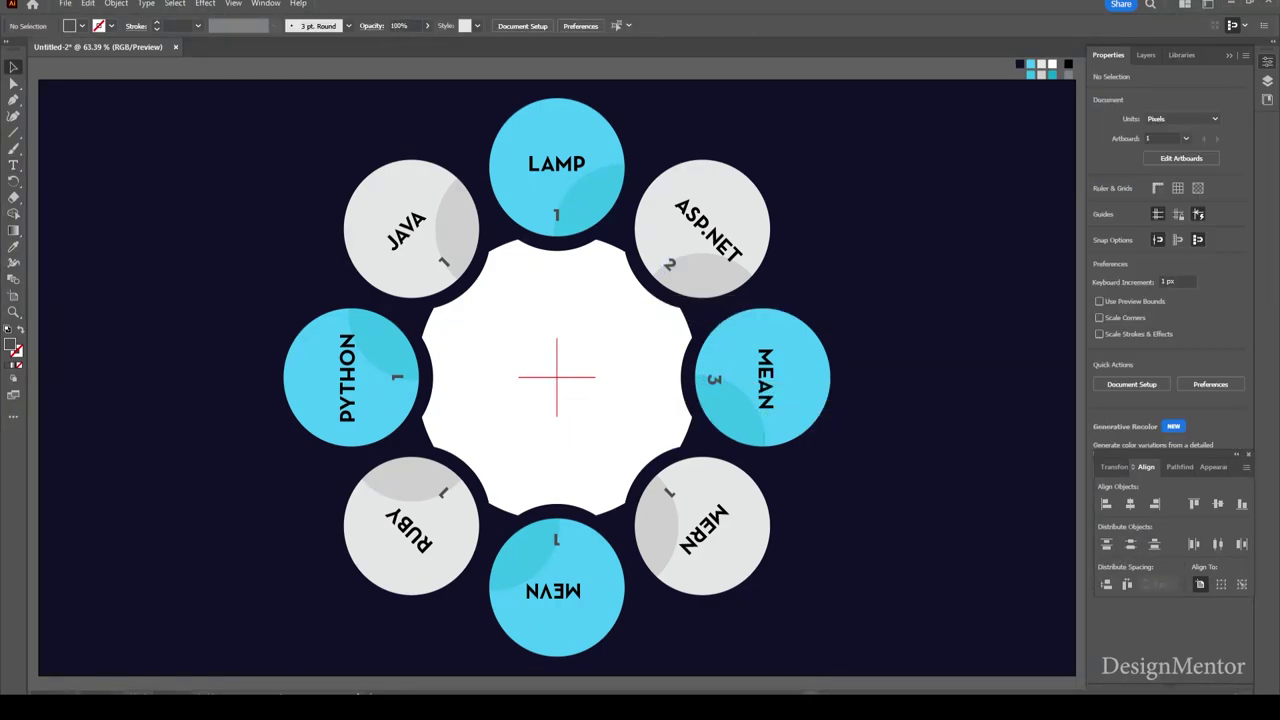
# - Renumber the MERN, MEVN and RUBY circles to 4, 5 and 6
pyautogui.doubleClick(669, 492)
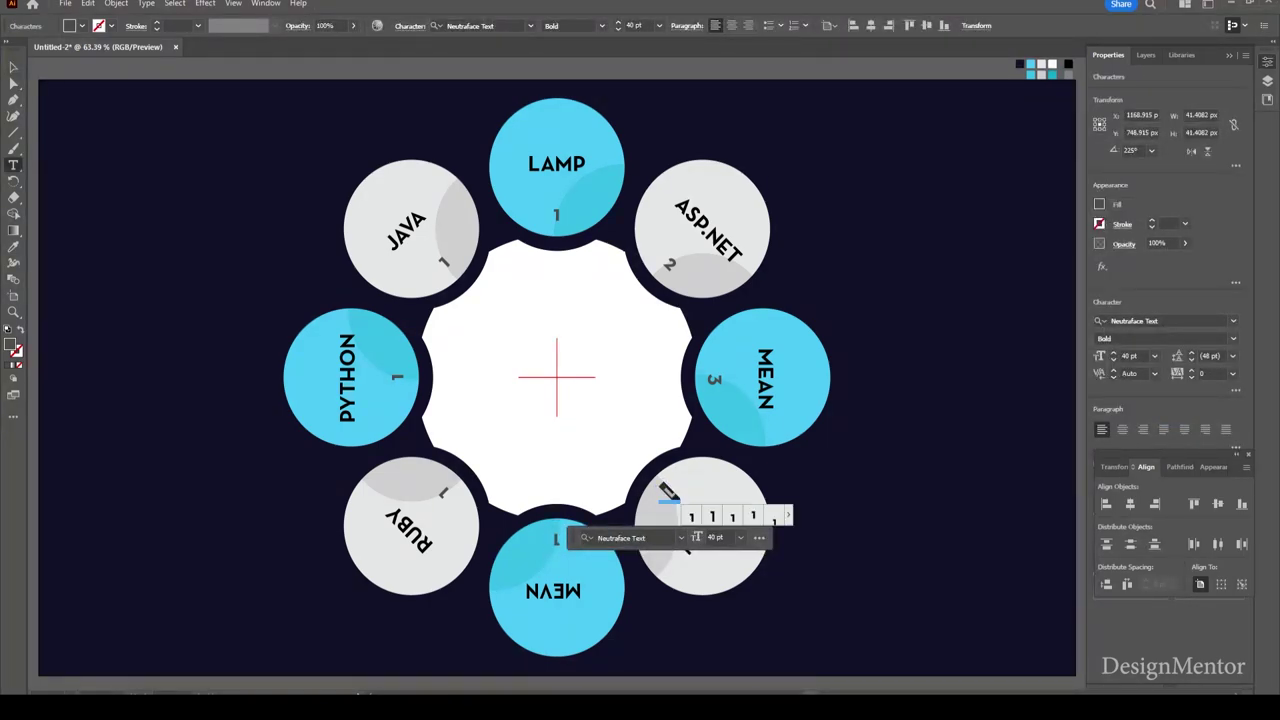
pyautogui.write('4')
pyautogui.press('Escape')
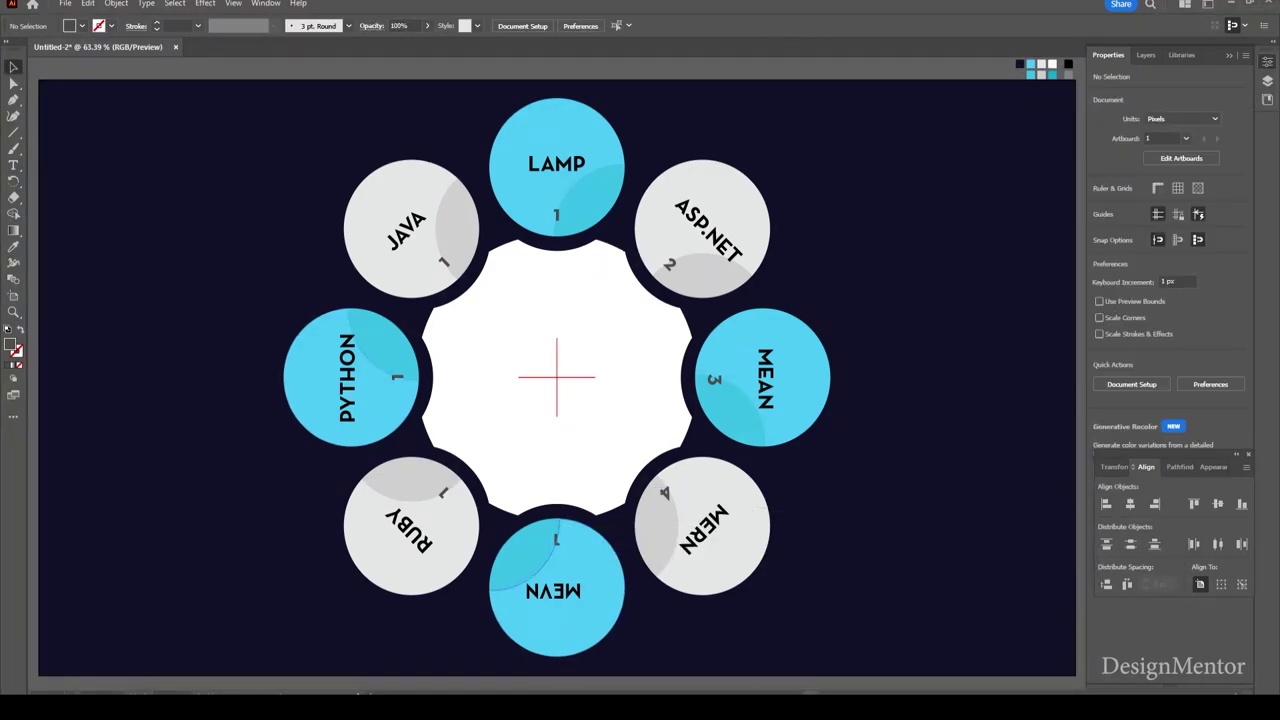
pyautogui.doubleClick(557, 540)
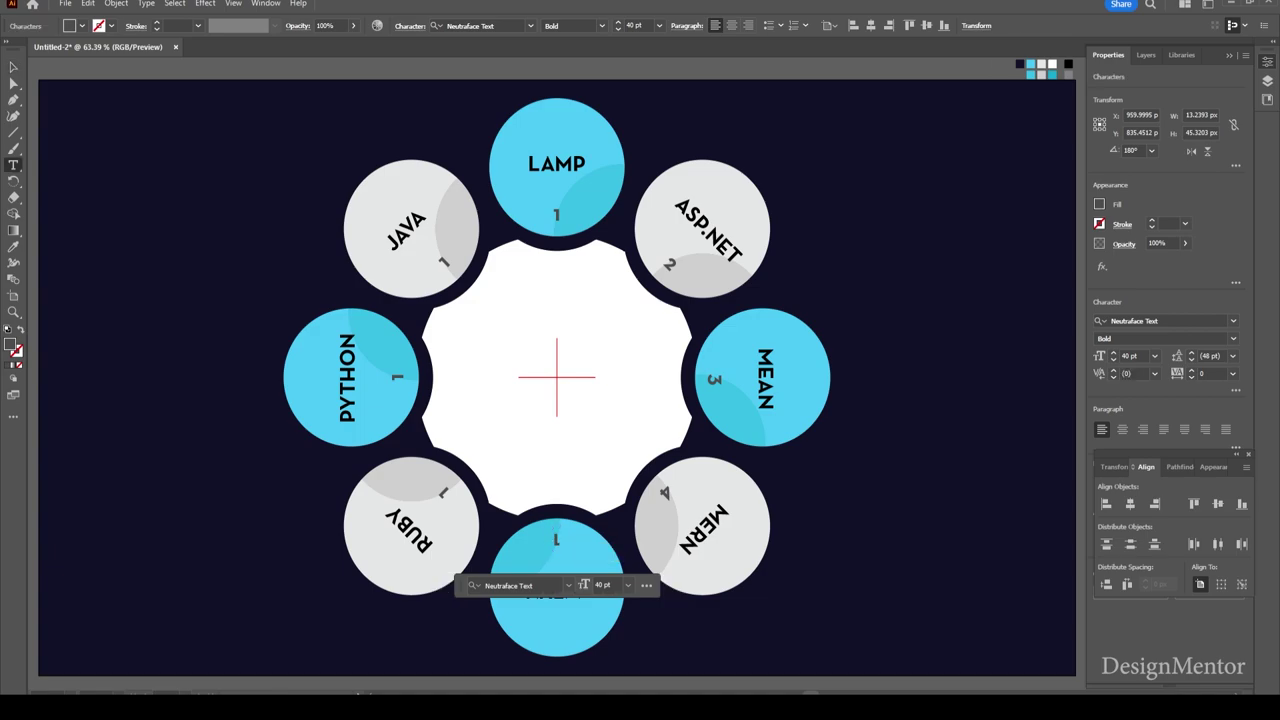
pyautogui.write('5')
pyautogui.press('Escape')
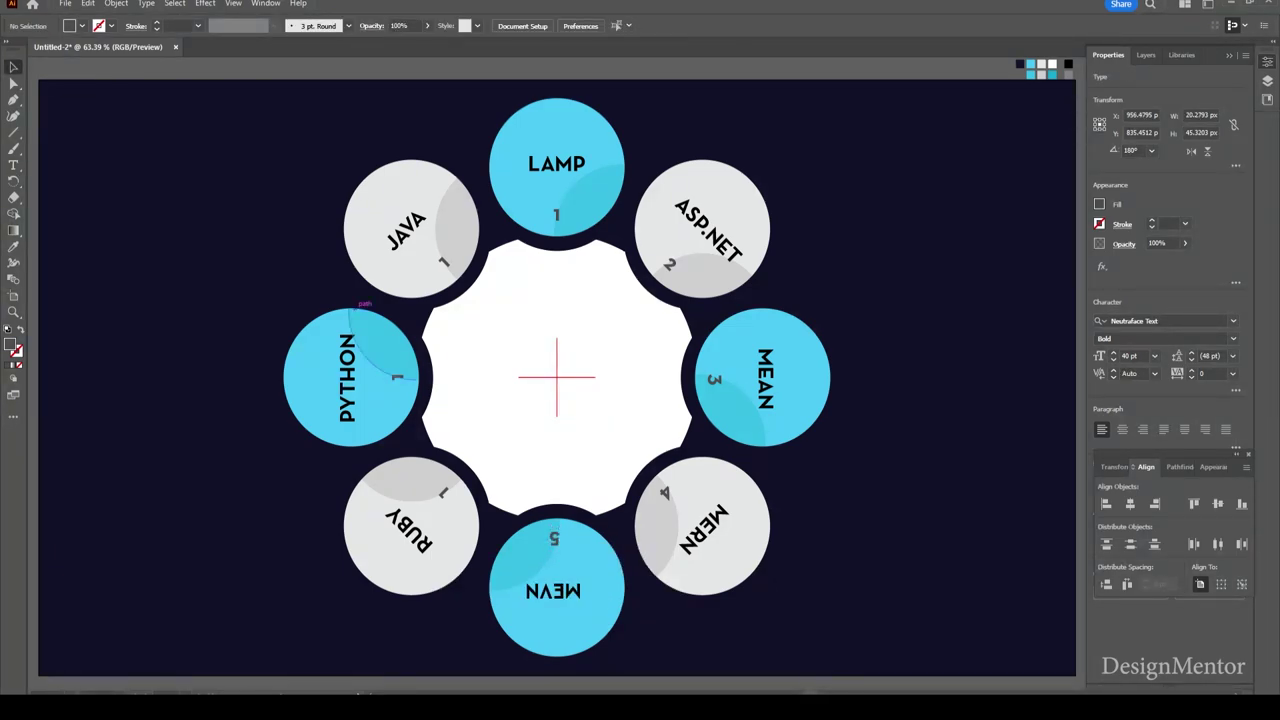
pyautogui.doubleClick(443, 490)
pyautogui.write('6')
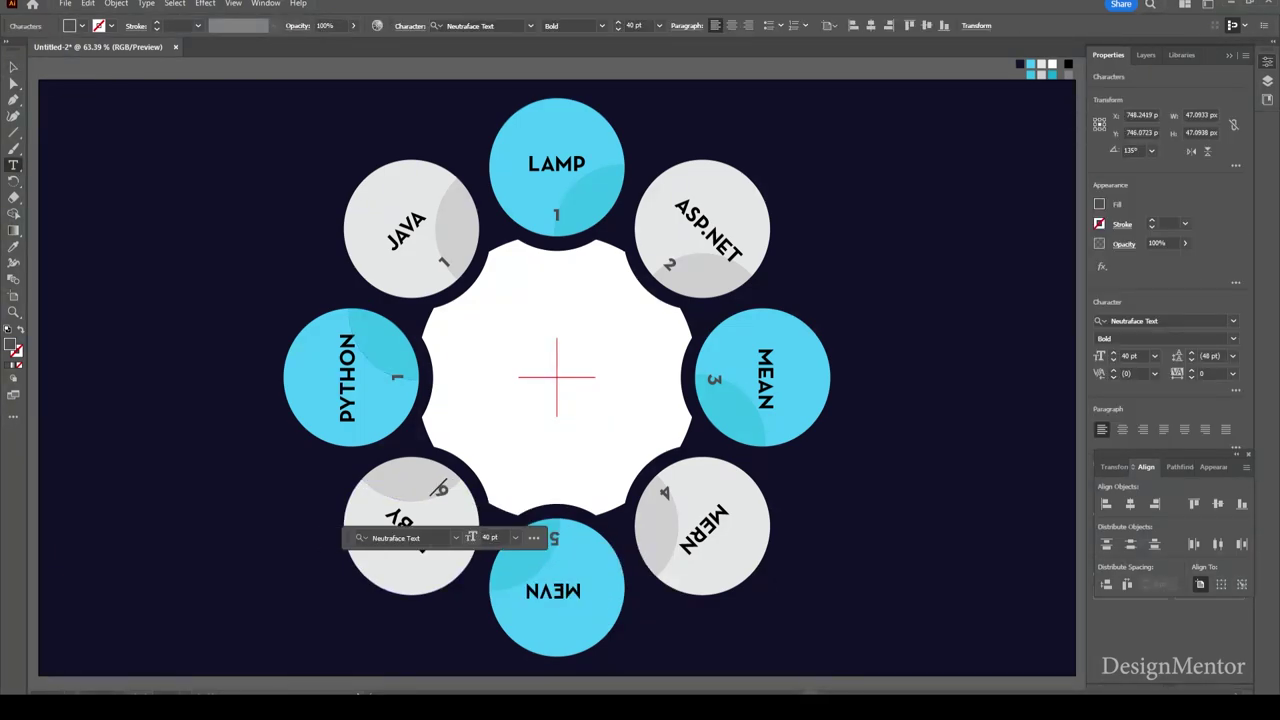
pyautogui.press('Escape')
# - Renumber the PYTHON and JAVA circles to 7 and 8, then deselect
pyautogui.click(397, 376)
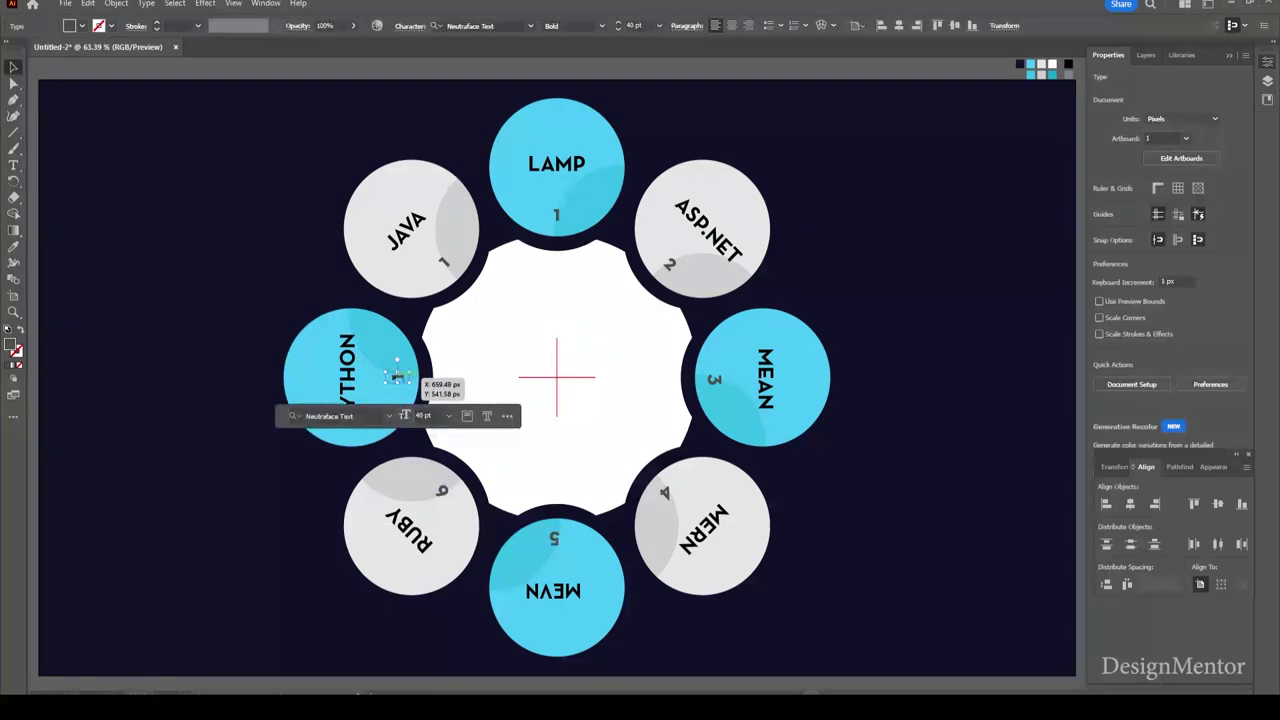
pyautogui.doubleClick(397, 376)
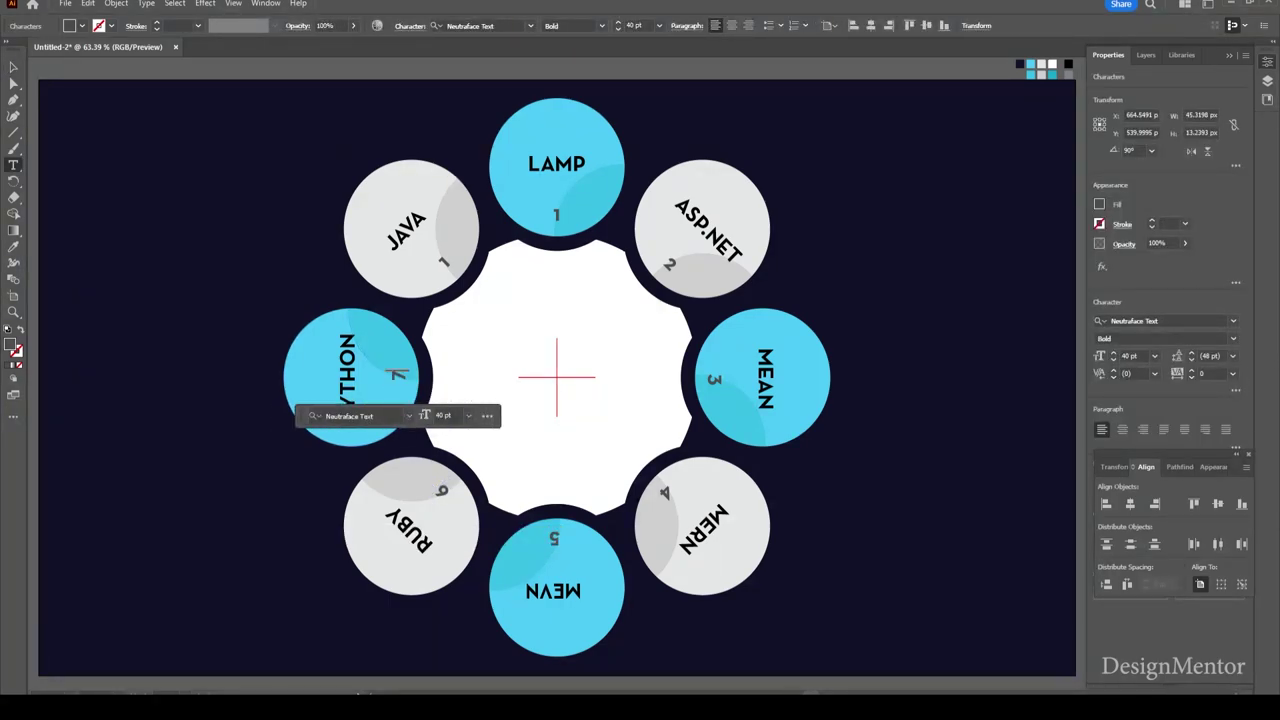
pyautogui.write('7')
pyautogui.press('Escape')
pyautogui.click(443, 262)
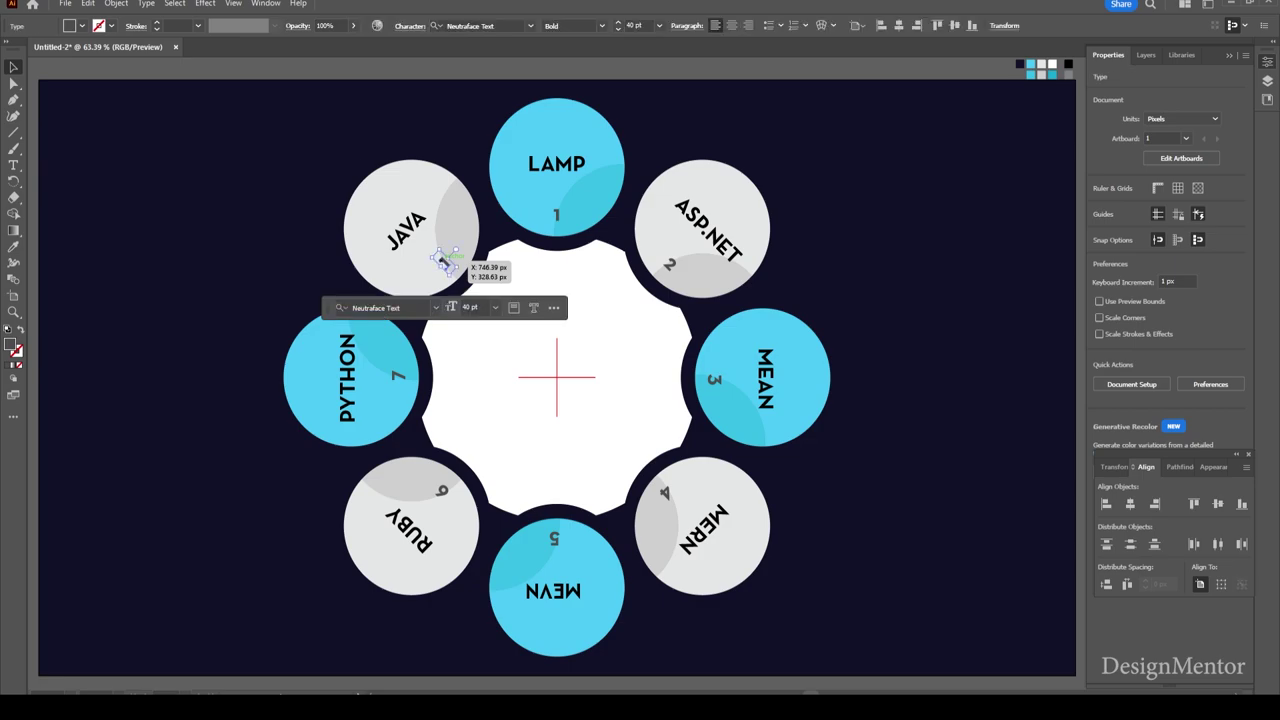
pyautogui.doubleClick(443, 262)
pyautogui.write('8')
pyautogui.press('Escape')
pyautogui.hotkey('ctrl', 'shift', 'a')
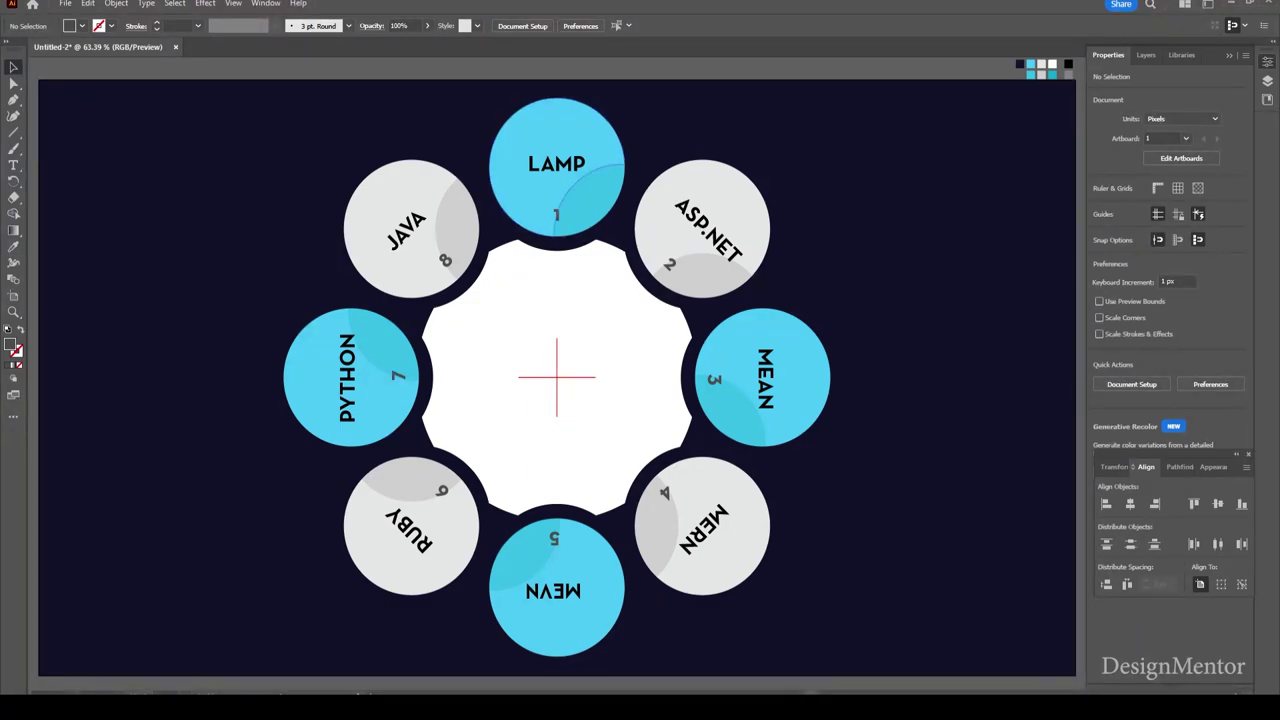
# - Draw a 250×250 px cyan circle centred on the artboard
pyautogui.press('i')
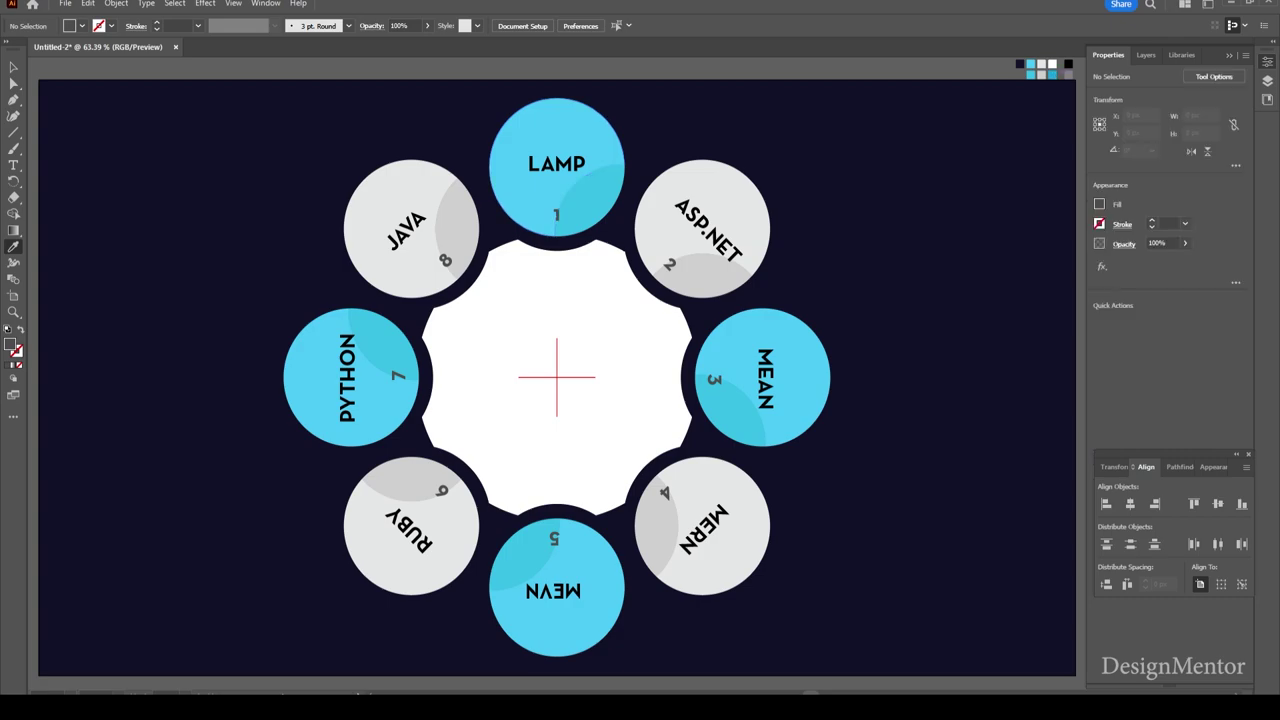
pyautogui.moveTo(13, 132); pyautogui.dragTo(70, 160)
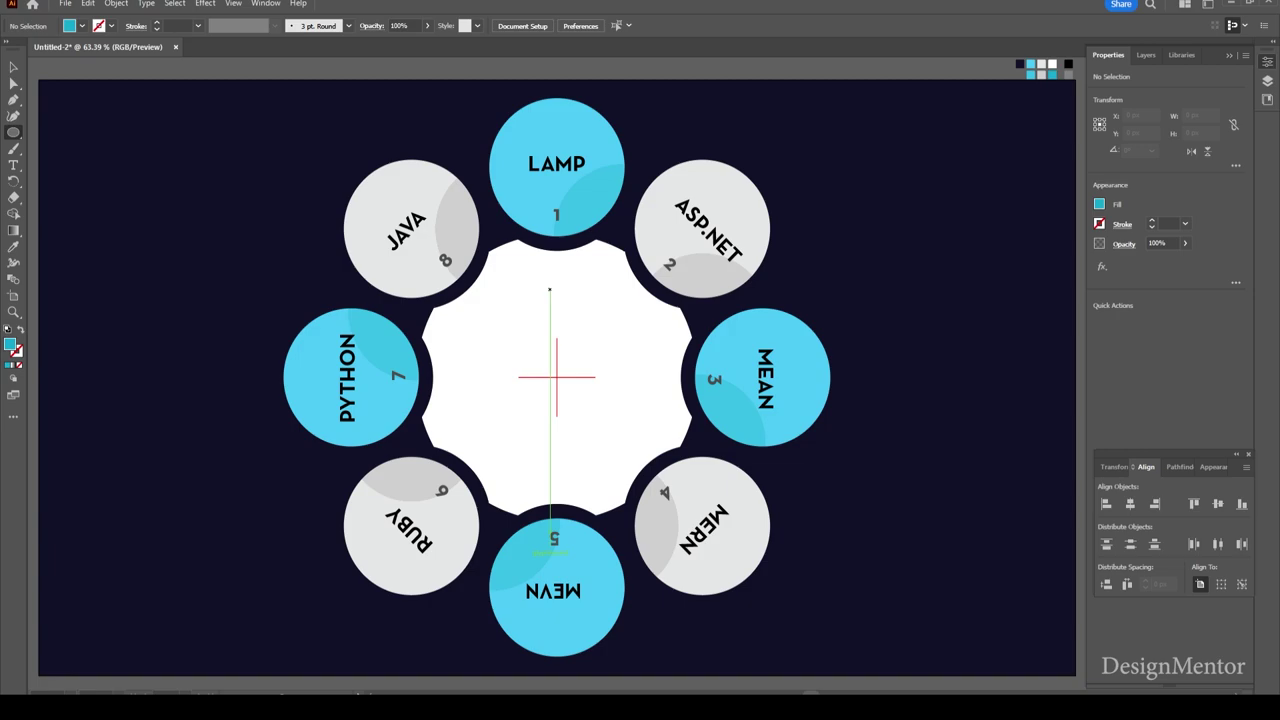
pyautogui.click(549, 290)
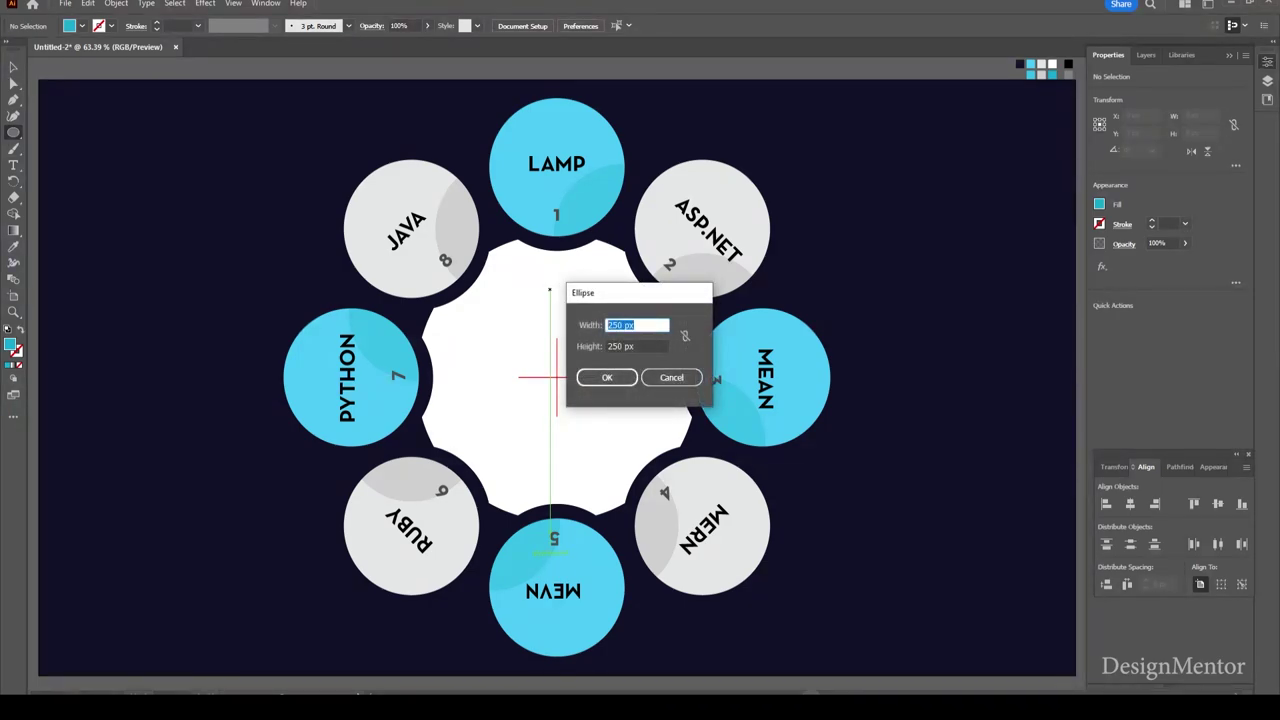
pyautogui.press('Tab')
pyautogui.click(606, 377)
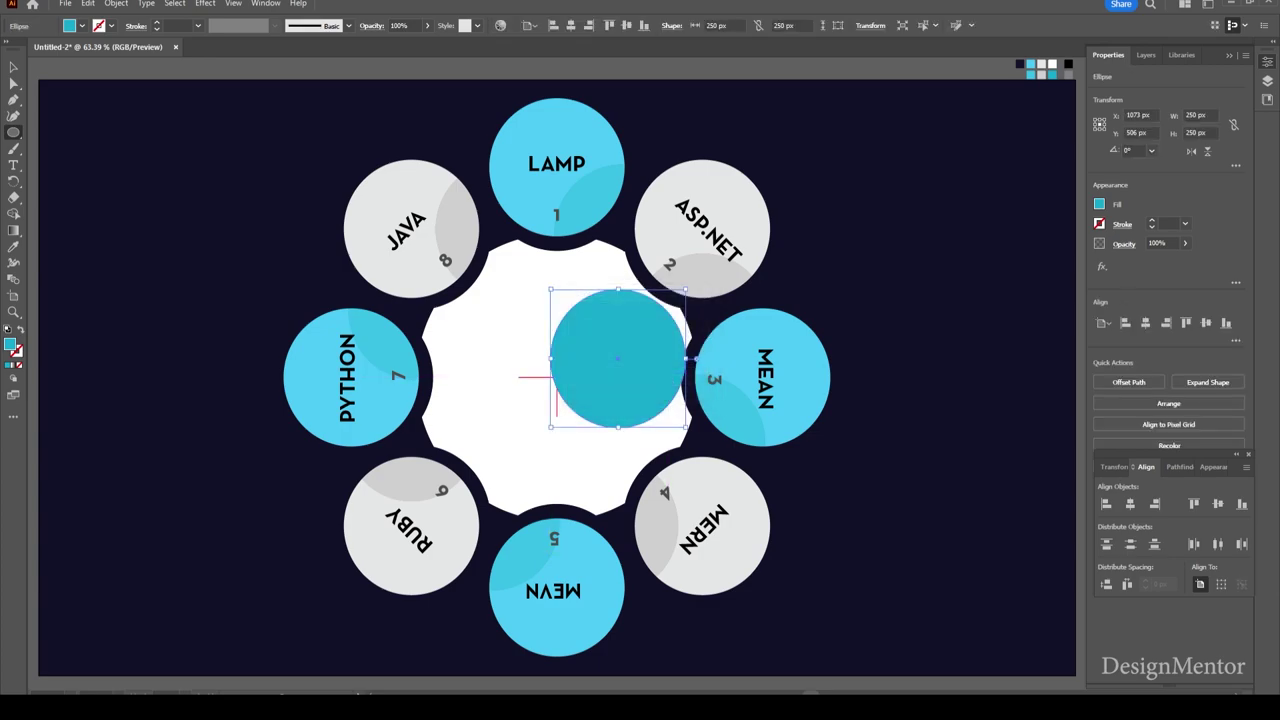
pyautogui.click(1145, 323)
pyautogui.click(1206, 323)
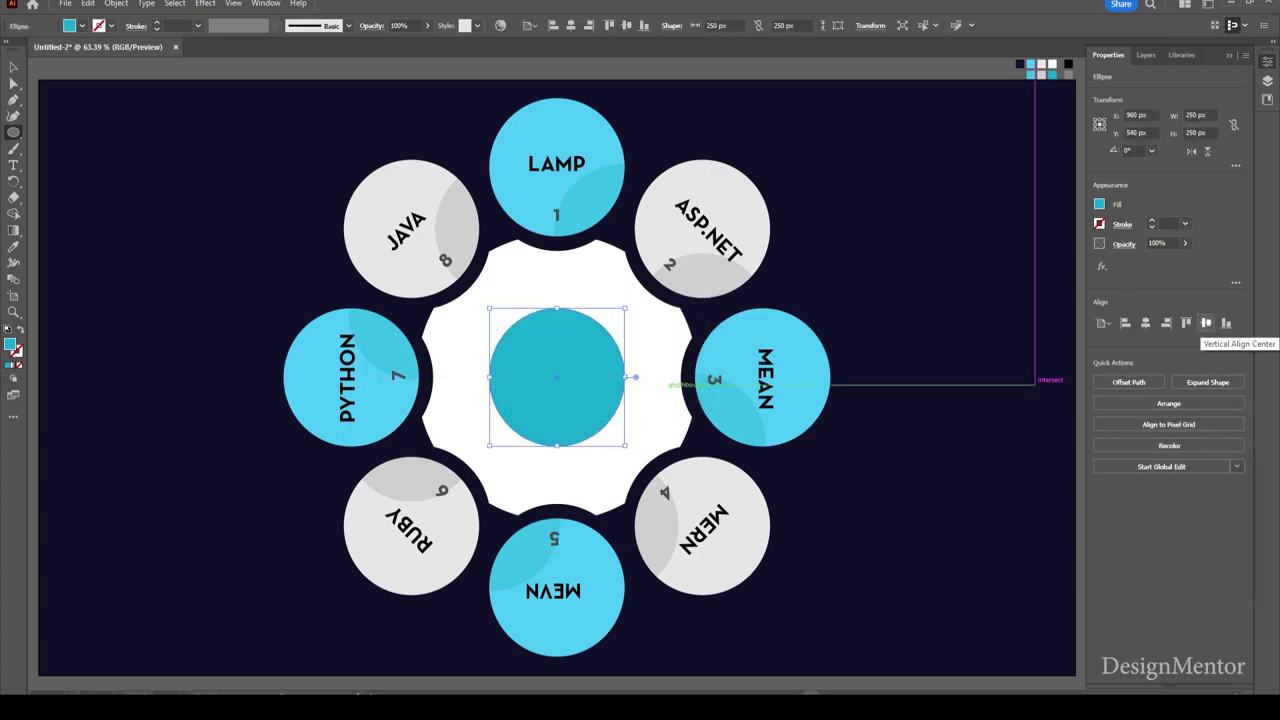
# - Nudge the circle up and down, then re-centre it vertically in the white shape
pyautogui.press('v')
pyautogui.hotkey('shift', 'Up')
pyautogui.hotkey('shift', 'Up')
pyautogui.hotkey('shift', 'Up')
pyautogui.hotkey('shift', 'Up')
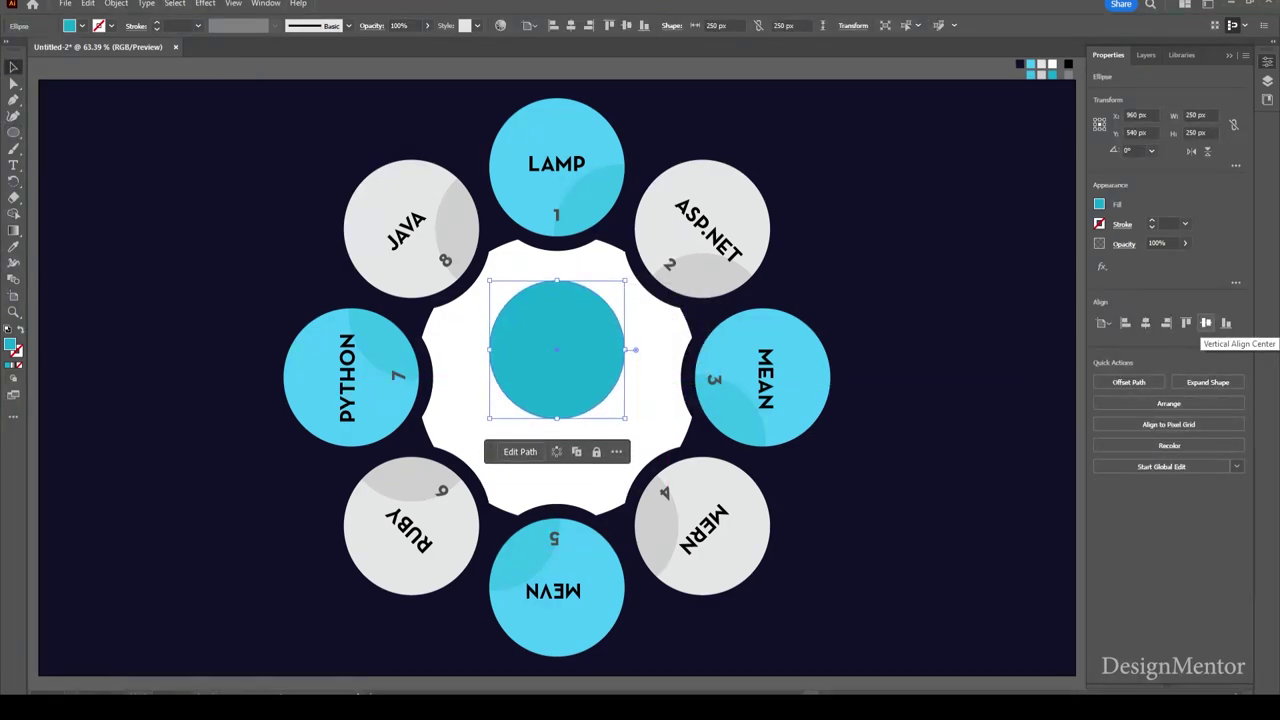
pyautogui.hotkey('shift', 'Up')
pyautogui.hotkey('shift', 'Up')
pyautogui.hotkey('shift', 'Up')
pyautogui.hotkey('shift', 'Up')
pyautogui.hotkey('shift', 'Up')
pyautogui.hotkey('shift', 'Up')
pyautogui.hotkey('shift', 'Up')
pyautogui.hotkey('shift', 'Up')
pyautogui.hotkey('shift', 'Up')
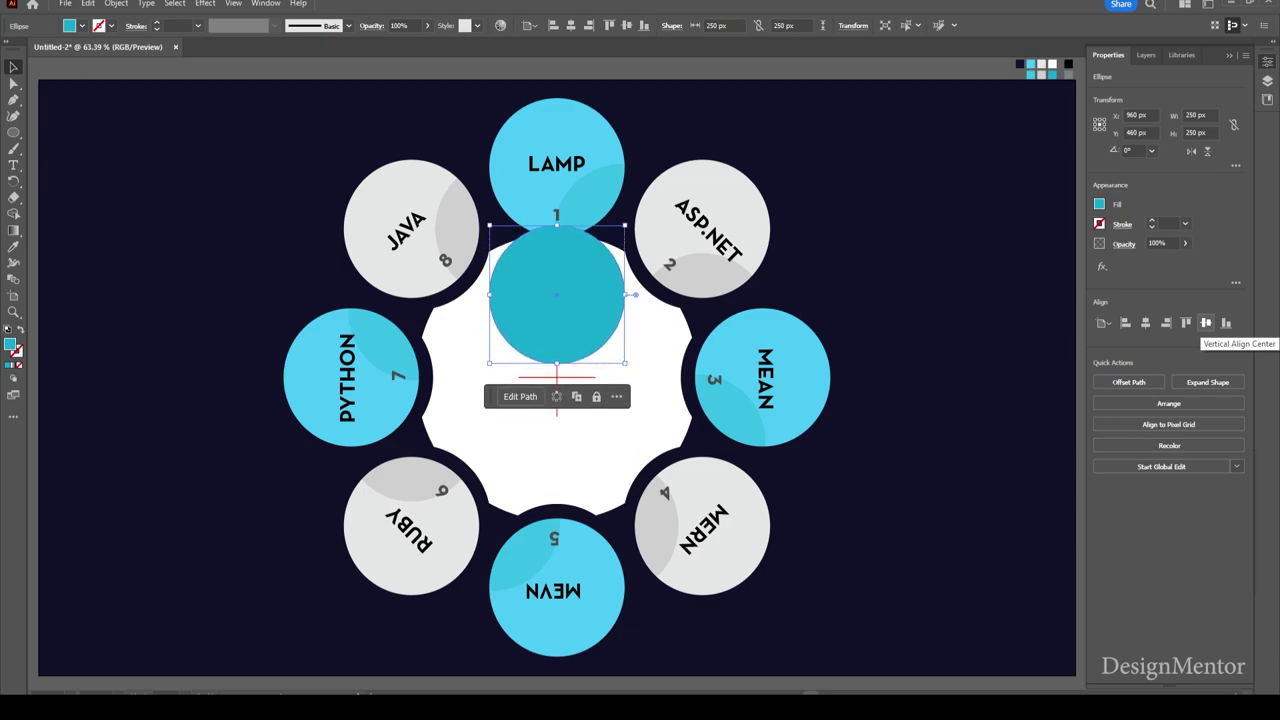
pyautogui.hotkey('shift', 'Up')
pyautogui.hotkey('shift', 'Up')
pyautogui.hotkey('shift', 'Up')
pyautogui.hotkey('shift', 'Up')
pyautogui.hotkey('shift', 'Up')
pyautogui.hotkey('shift', 'Up')
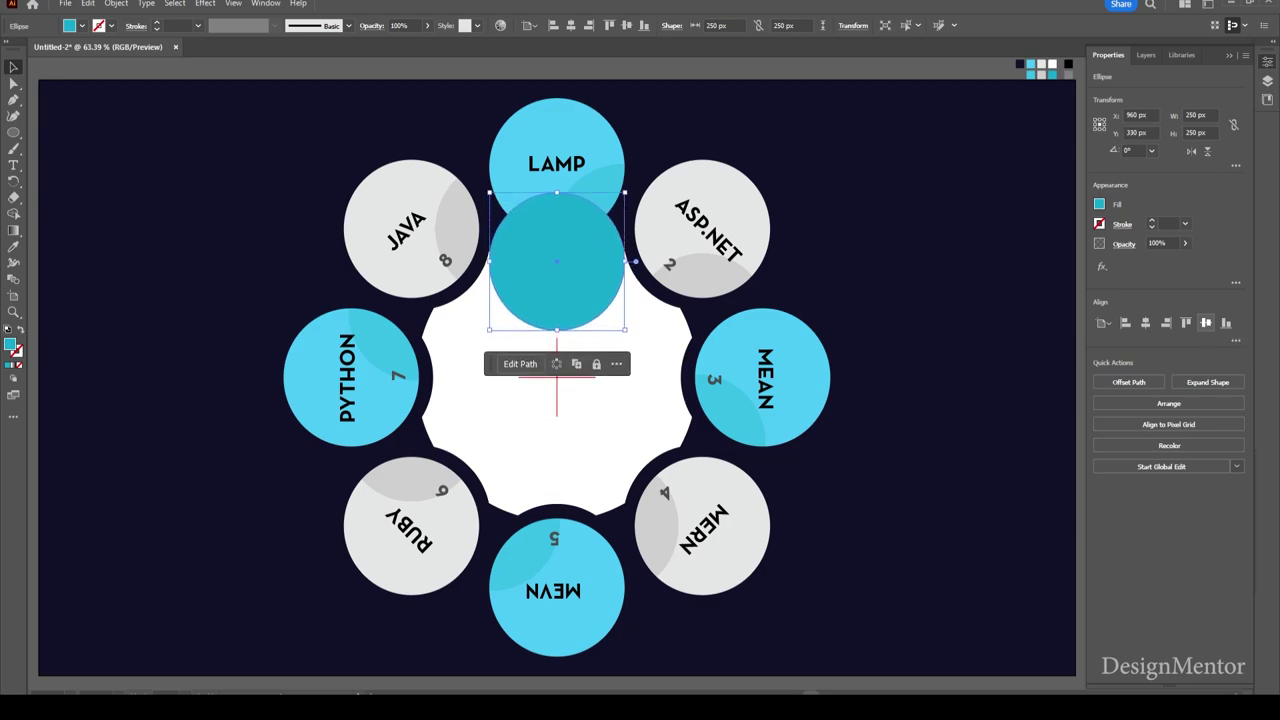
pyautogui.hotkey('shift', 'Up')
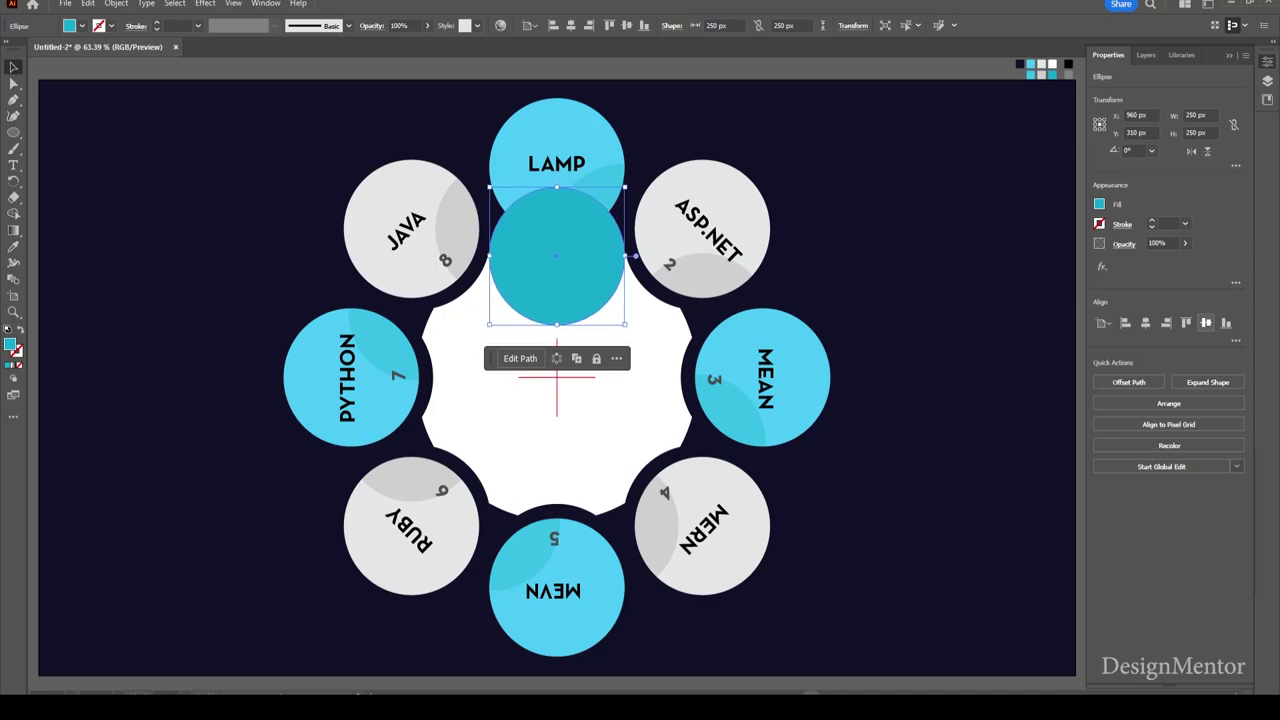
pyautogui.hotkey('shift', 'Down')
pyautogui.hotkey('shift', 'Down')
pyautogui.hotkey('shift', 'Down')
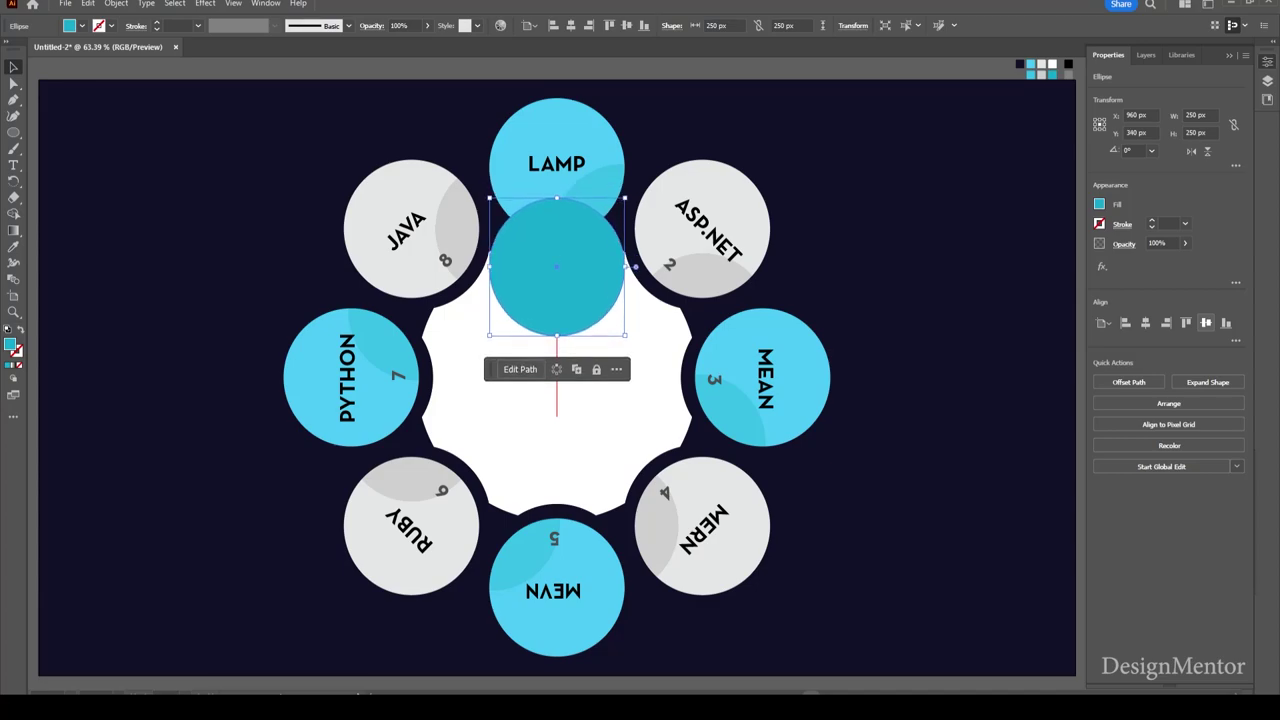
pyautogui.hotkey('shift', 'Up')
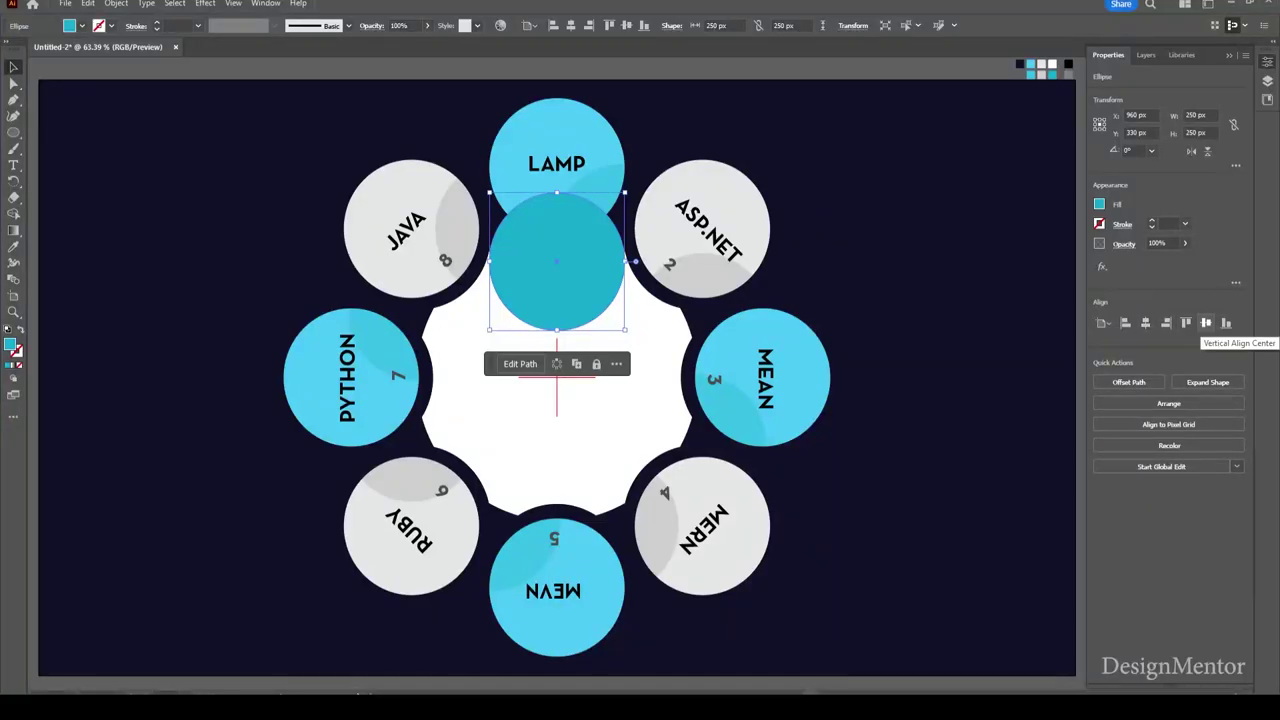
pyautogui.click(1206, 322)
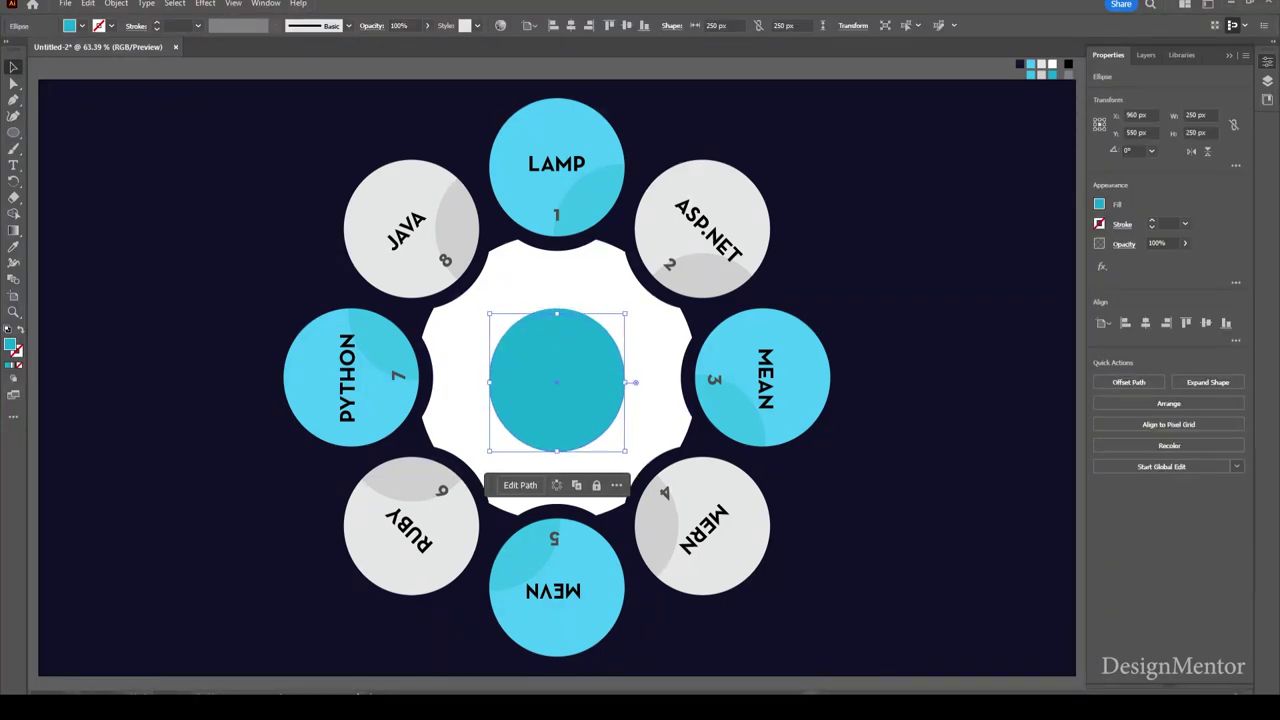
# - Add an overlapping copy of the circle directly below the centred one
pyautogui.moveTo(557, 376); pyautogui.dragTo(557, 470)
pyautogui.press('Up')
pyautogui.press('Up')
pyautogui.press('Up')
pyautogui.press('Up')
pyautogui.press('Up')
pyautogui.press('Up')
pyautogui.press('Up')
pyautogui.press('Up')
pyautogui.press('Up')
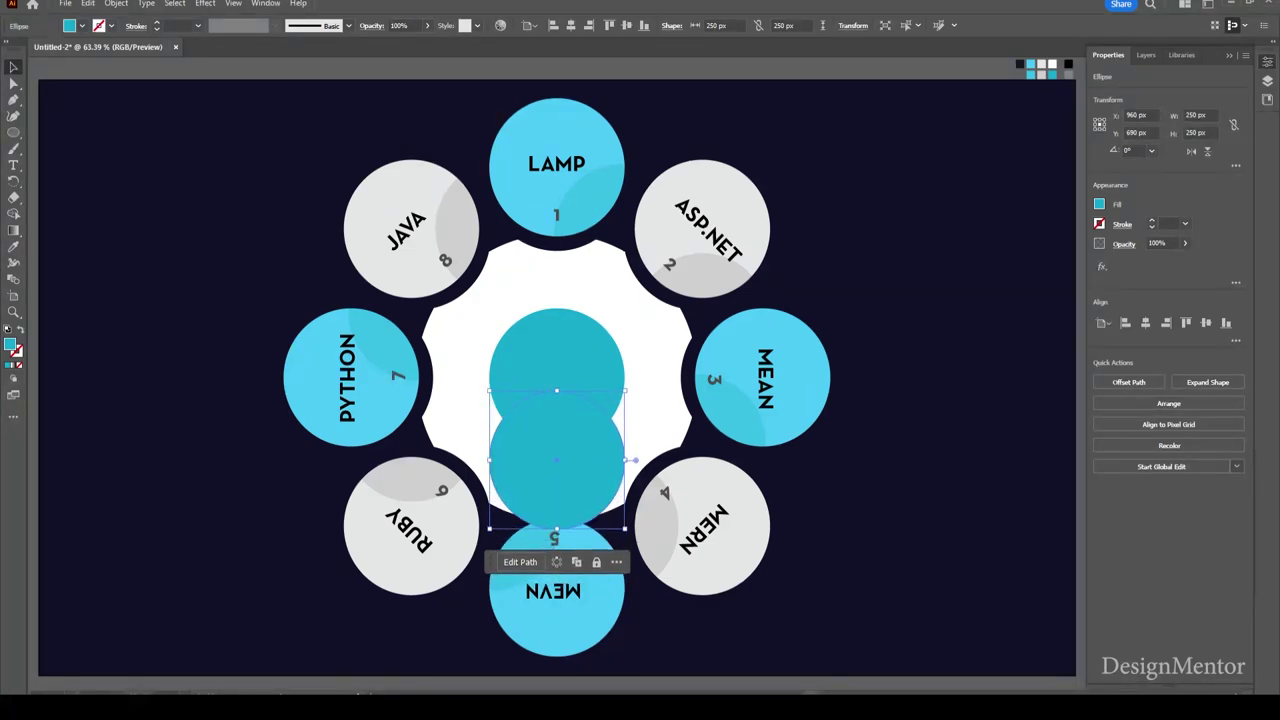
pyautogui.hotkey('ctrl', 'shift', 'a')
pyautogui.click(557, 340)
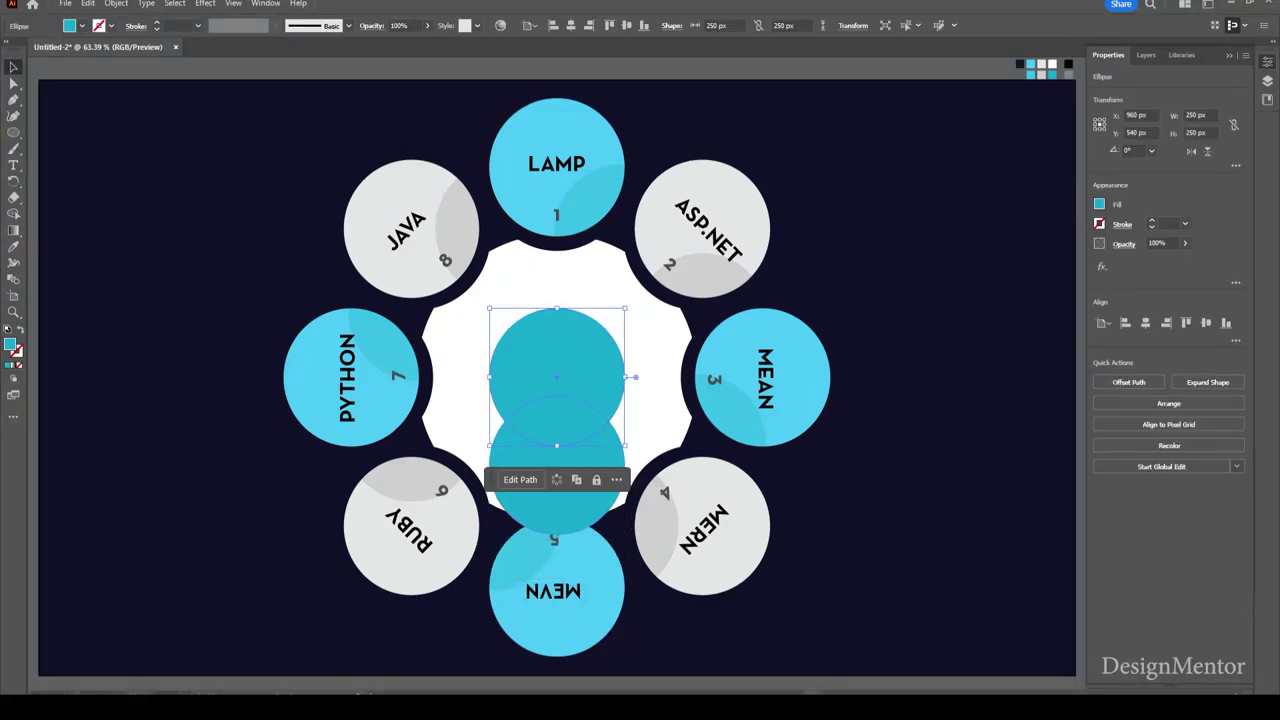
pyautogui.click(265, 3)
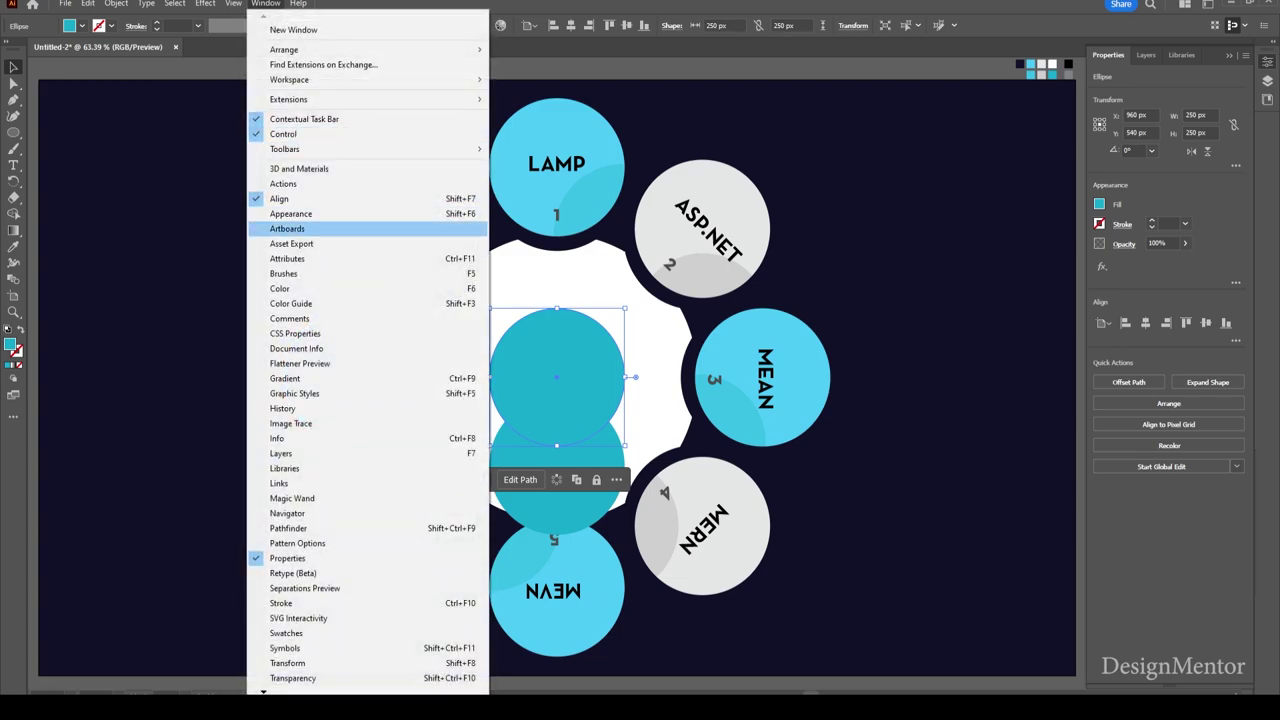
# - Intersect the two circles into a cyan lens and move it up under the LAMP circle
pyautogui.click(300, 211)
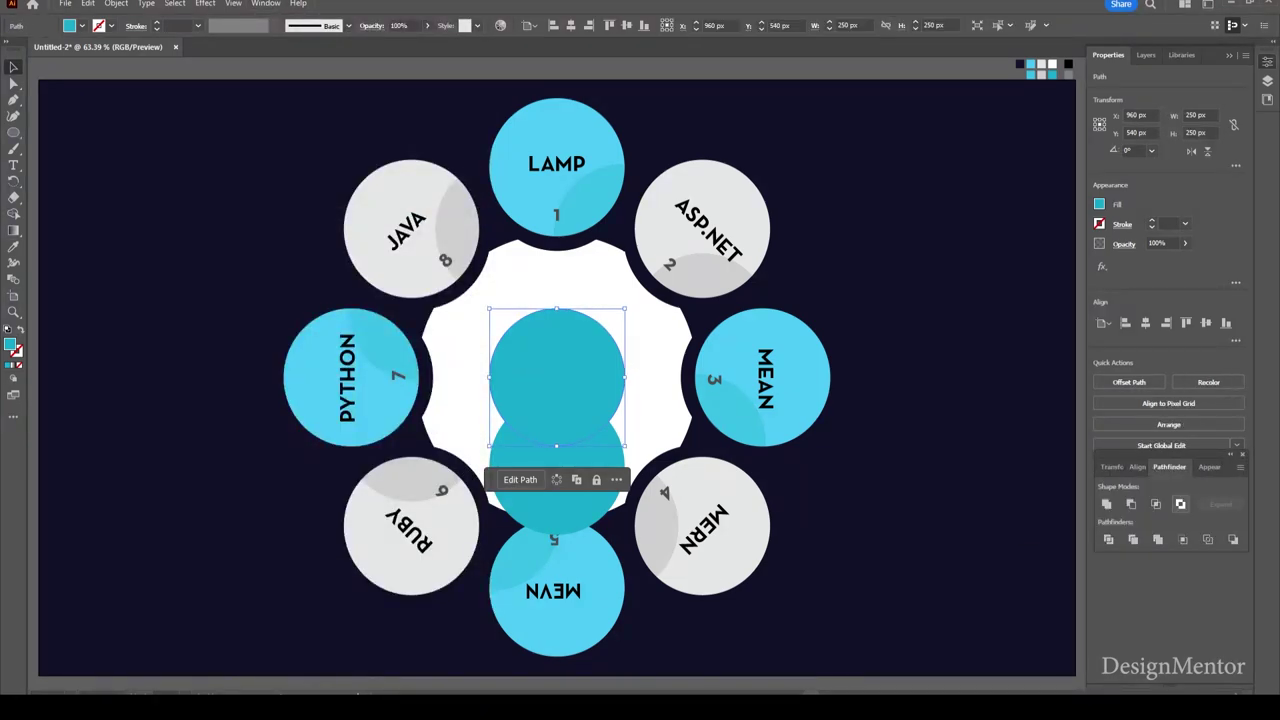
pyautogui.keyDown('shift'); pyautogui.click(556, 460); pyautogui.keyUp('shift')
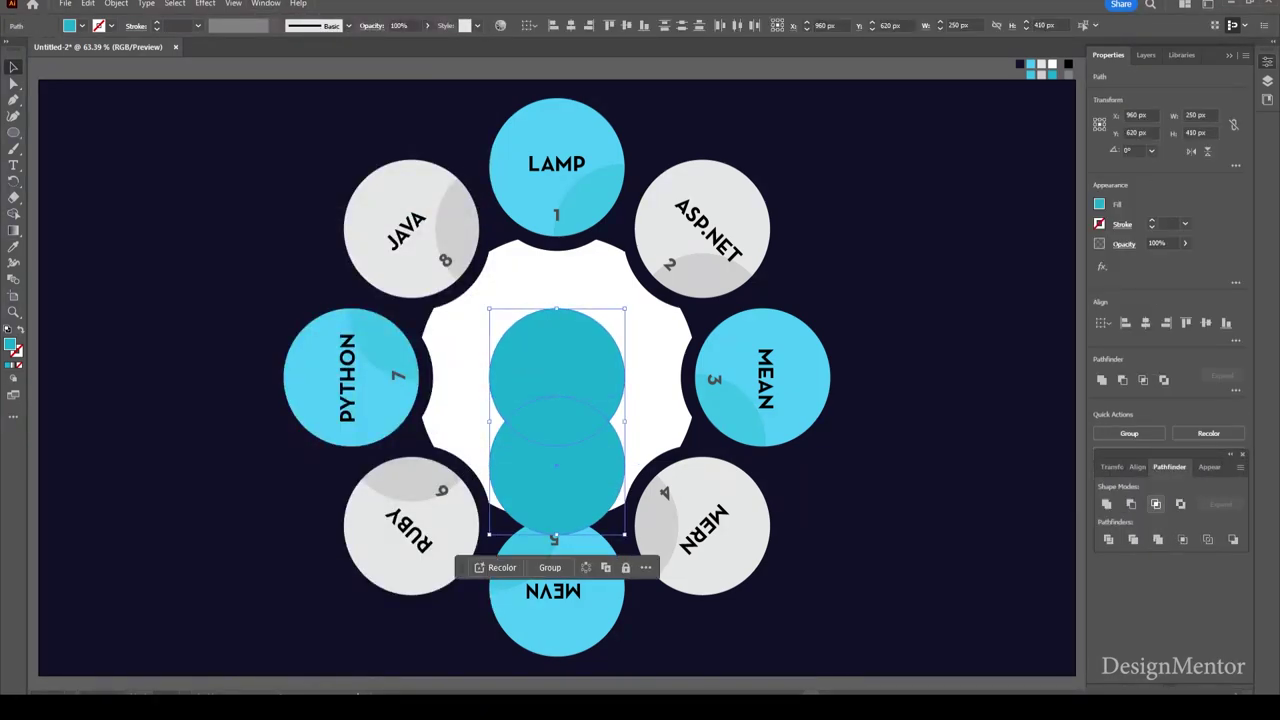
pyautogui.click(1156, 504)
pyautogui.moveTo(557, 422); pyautogui.dragTo(557, 212)
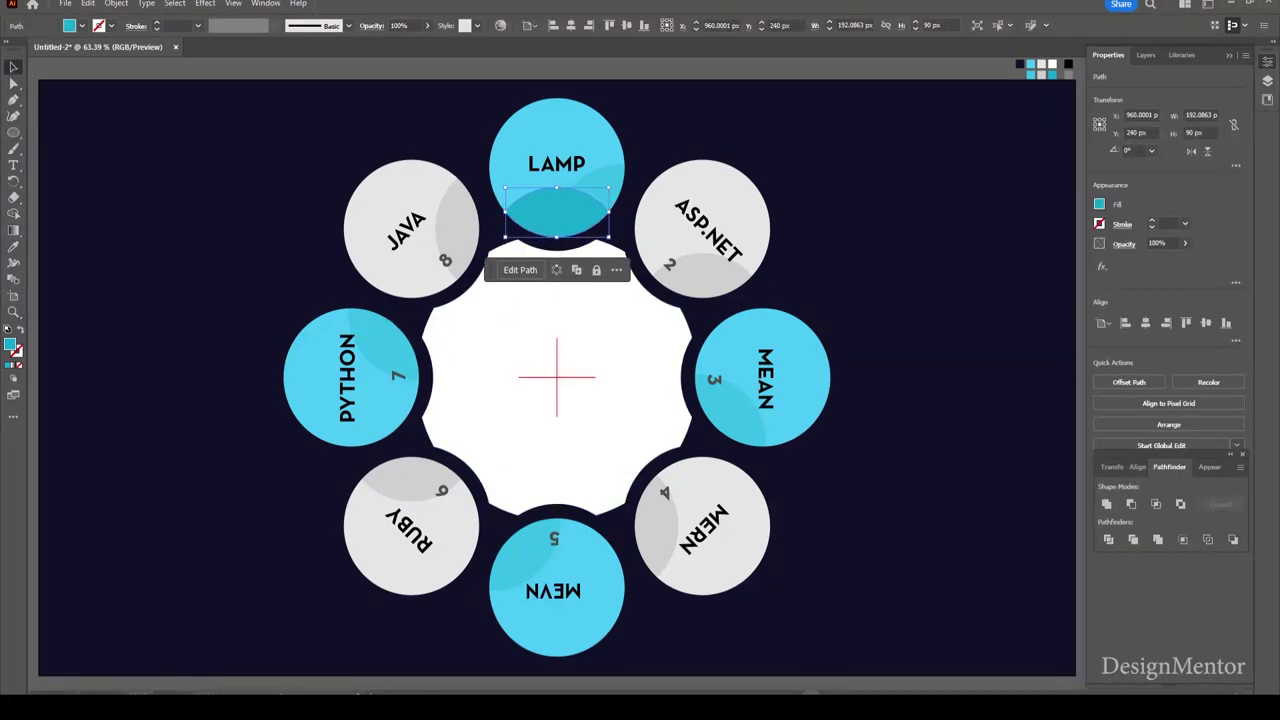
pyautogui.hotkey('shift', 'Down')
pyautogui.hotkey('shift', 'Down')
pyautogui.hotkey('shift', 'Down')
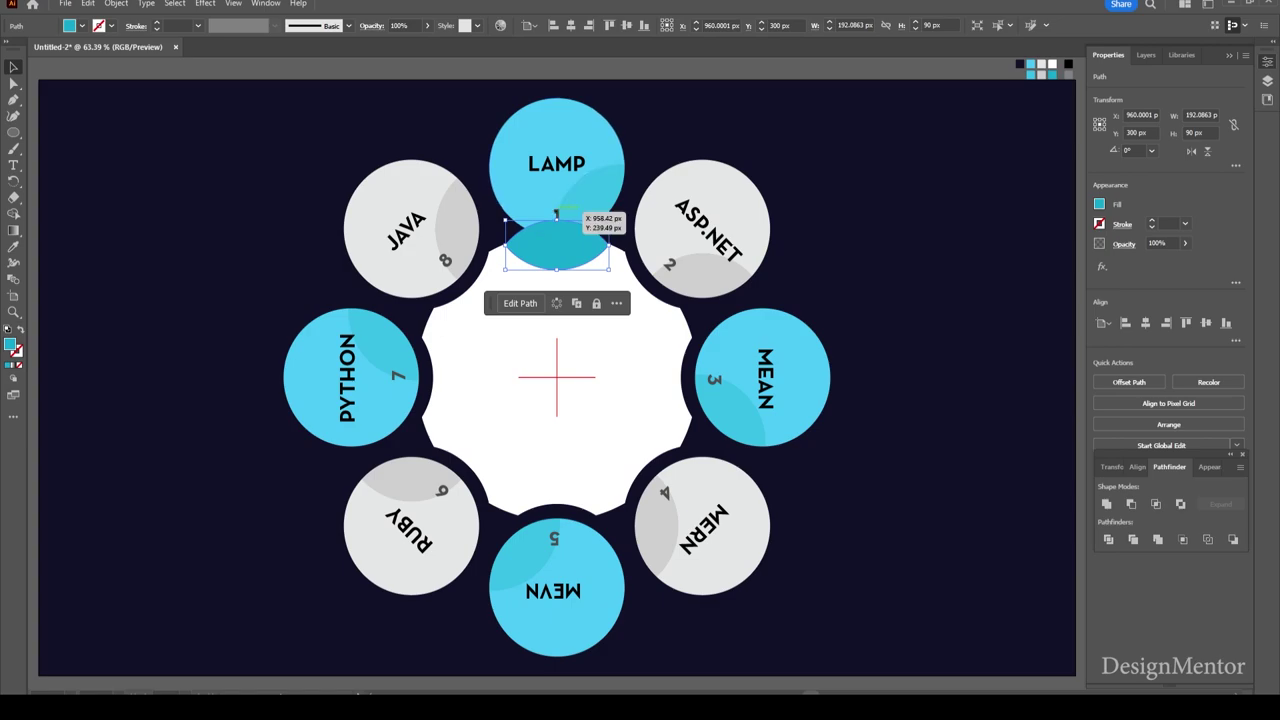
pyautogui.hotkey('ctrl', 'shift', 'a')
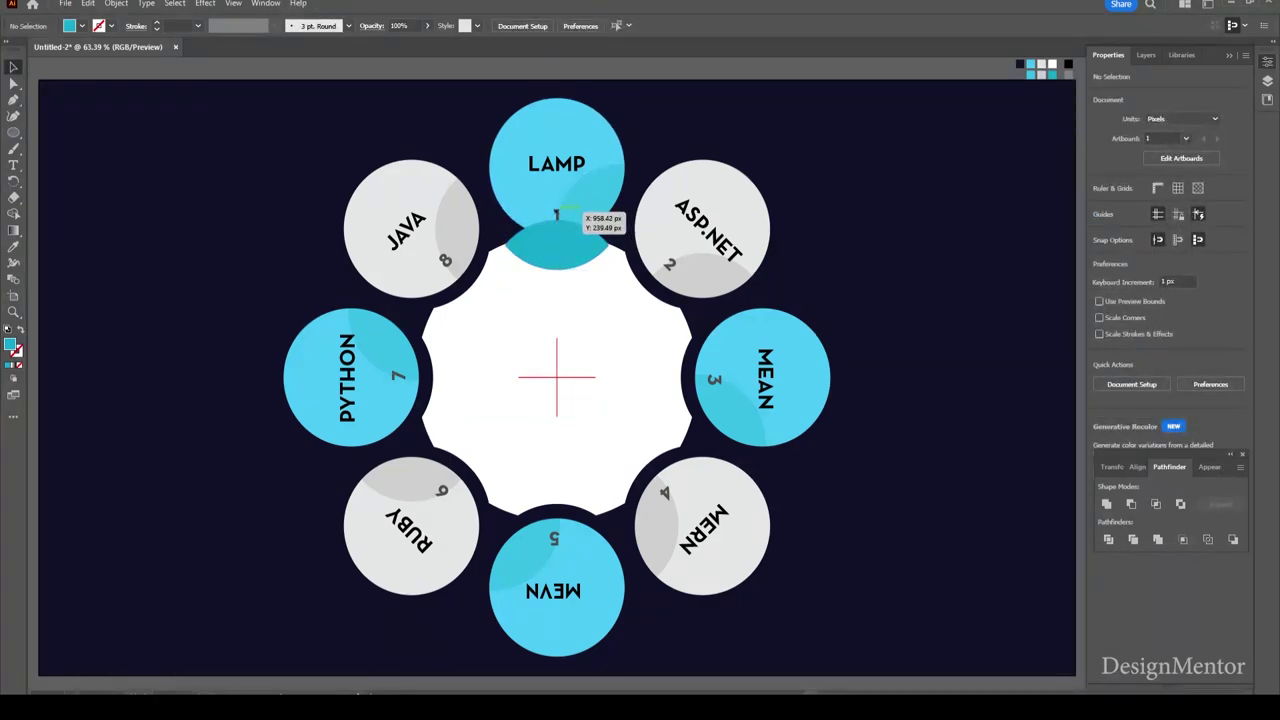
# - Reposition the cyan lens up toward the LAMP circle's bottom edge
pyautogui.click(557, 245)
pyautogui.click(557, 214)
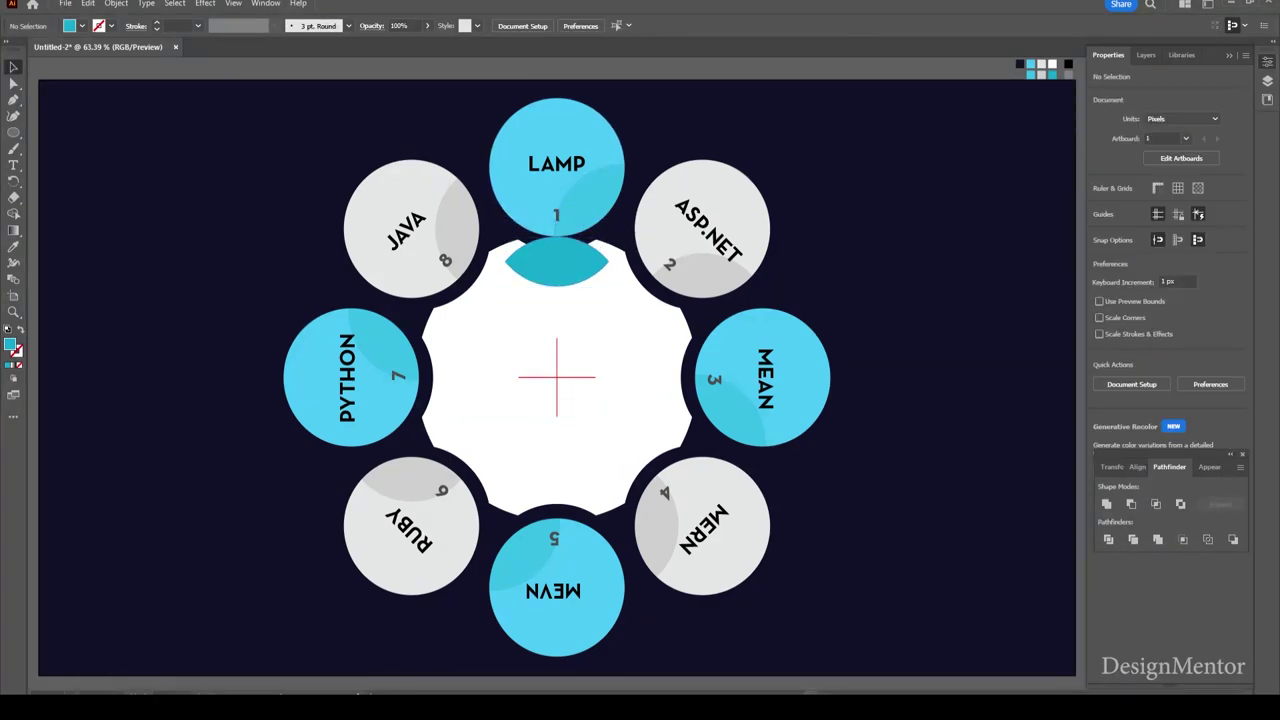
pyautogui.keyDown('shift'); pyautogui.click(718, 377); pyautogui.keyUp('shift')
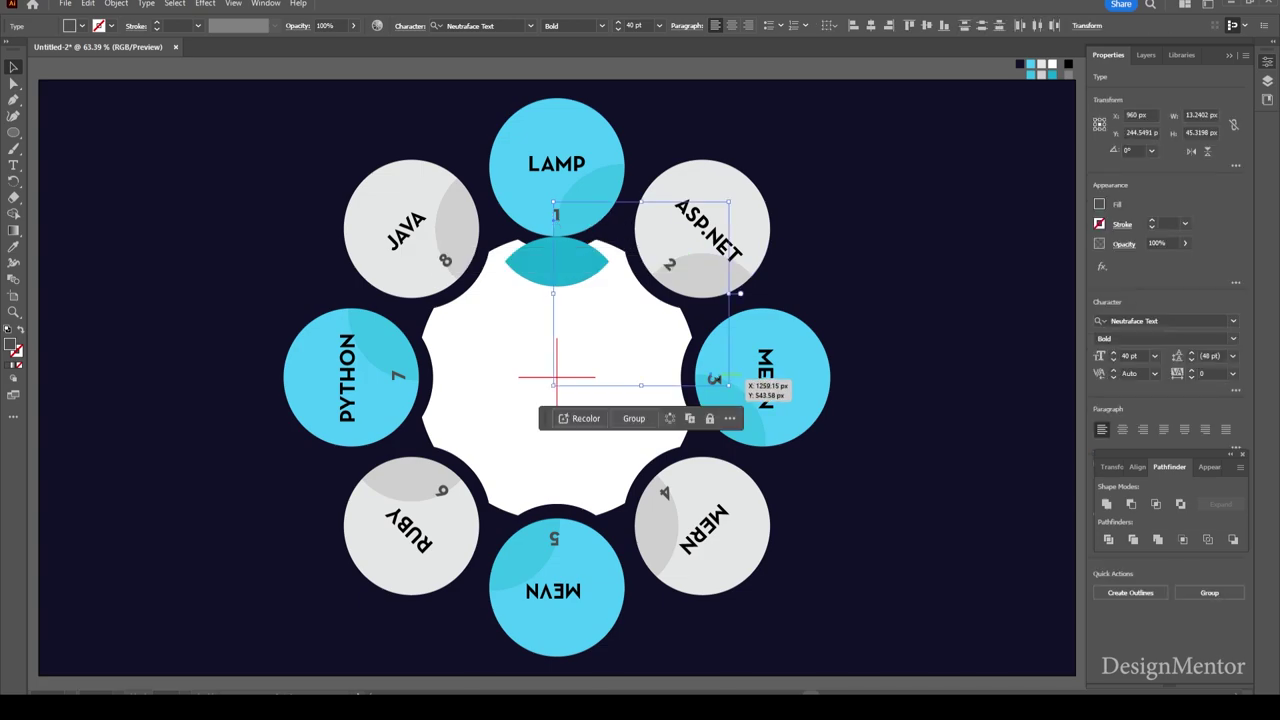
pyautogui.keyDown('shift'); pyautogui.click(685, 262); pyautogui.keyUp('shift')
pyautogui.click(740, 293)
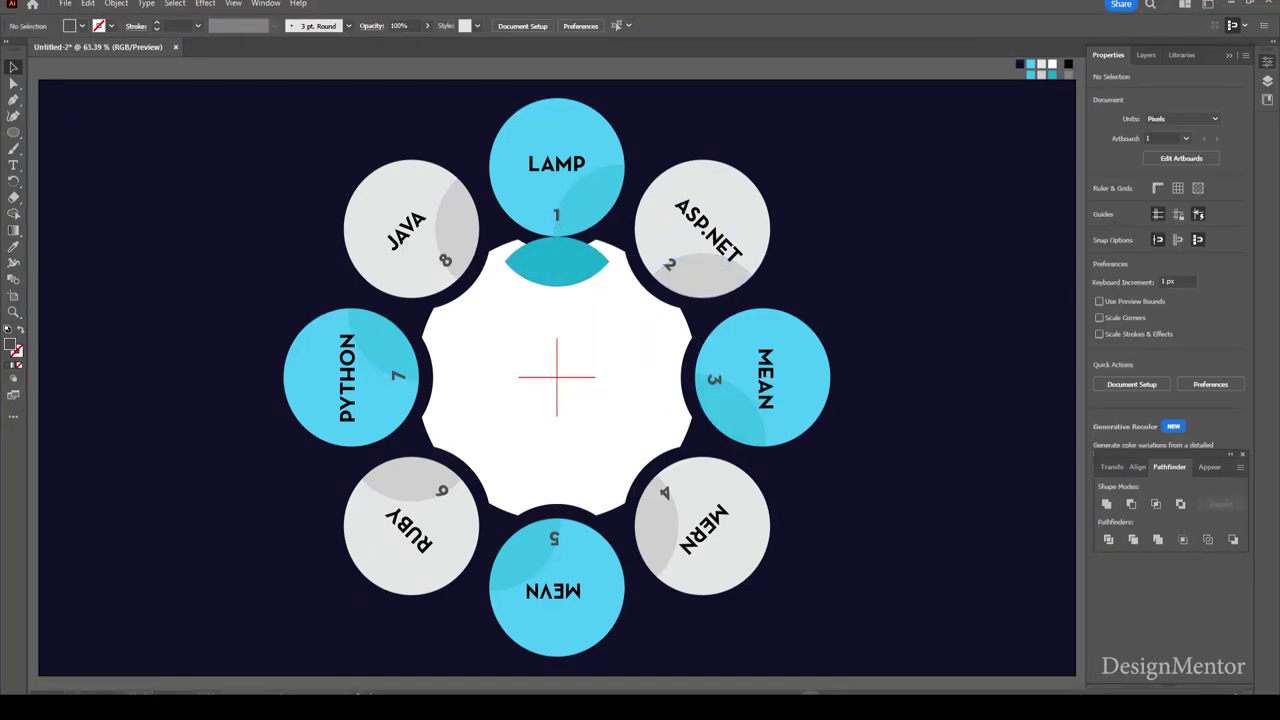
pyautogui.moveTo(557, 262); pyautogui.dragTo(557, 232)
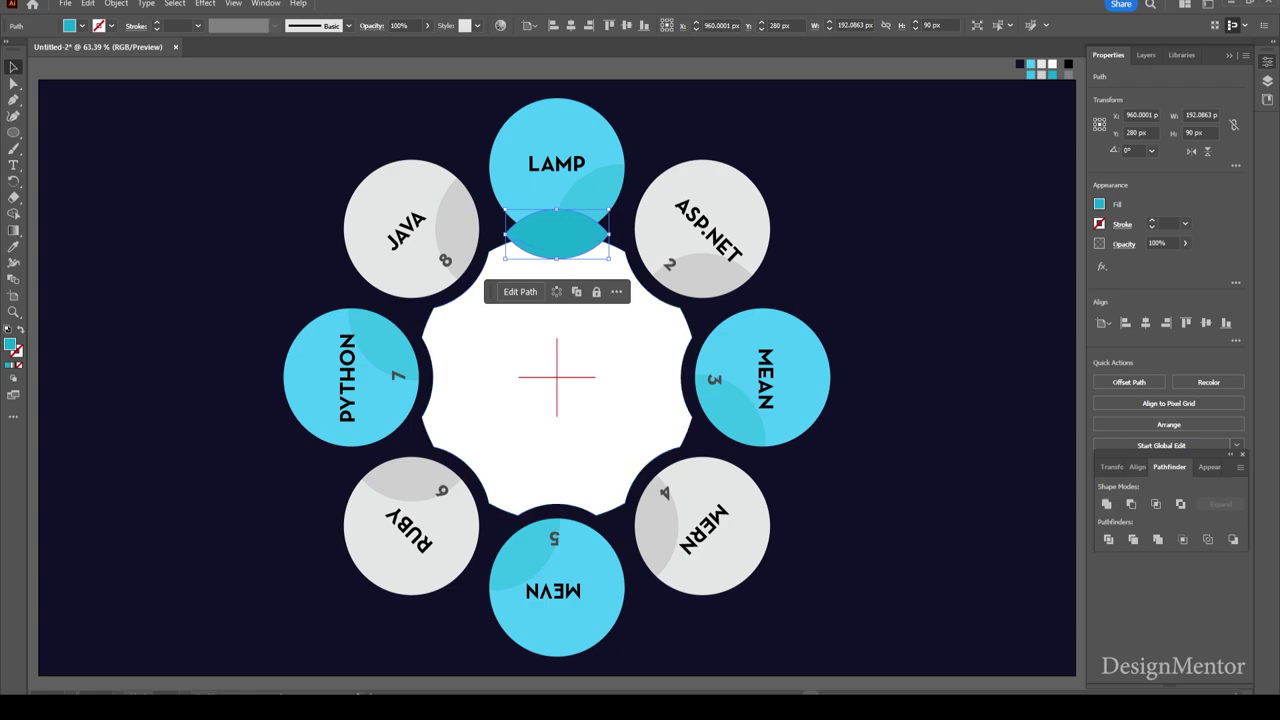
pyautogui.hotkey('shift', 'Down')
pyautogui.hotkey('shift', 'Down')
pyautogui.hotkey('shift', 'Down')
pyautogui.hotkey('shift', 'Down')
pyautogui.hotkey('shift', 'Down')
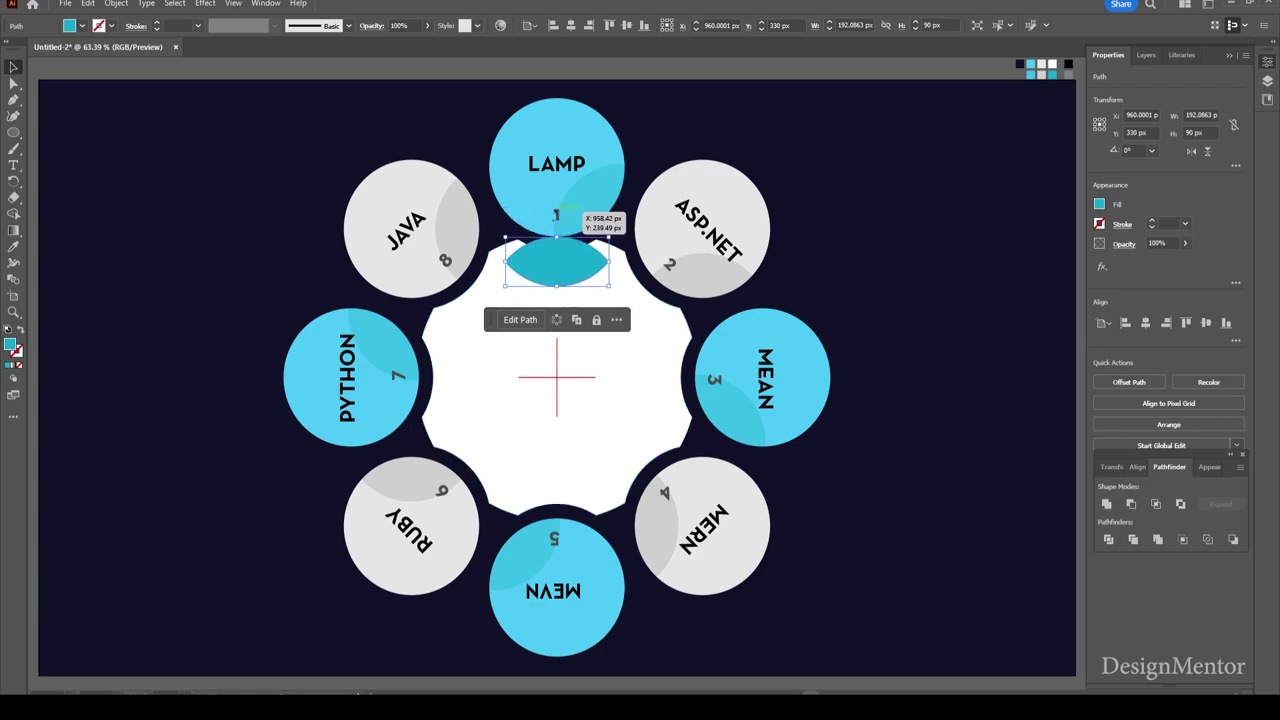
# - Bring the number 1 to the front and fine-tune the lens position on LAMP
pyautogui.rightClick(556, 214)
pyautogui.moveTo(595, 550)
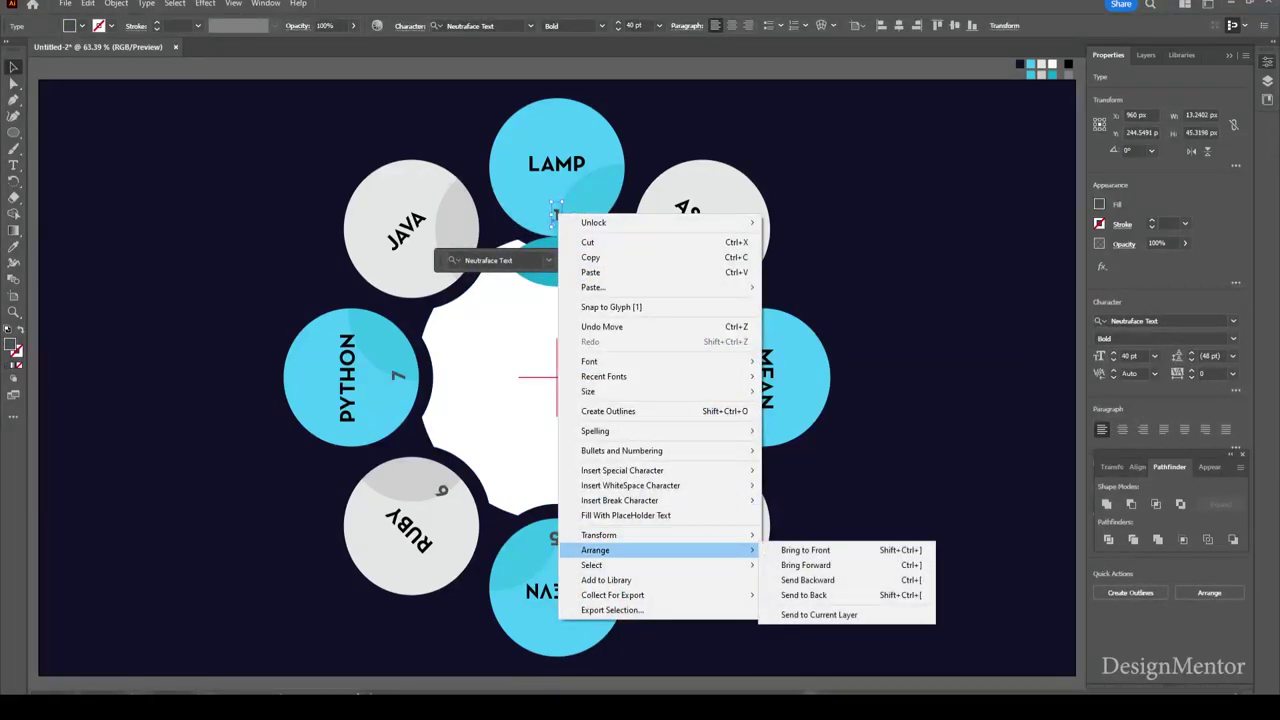
pyautogui.click(805, 550)
pyautogui.click(557, 262)
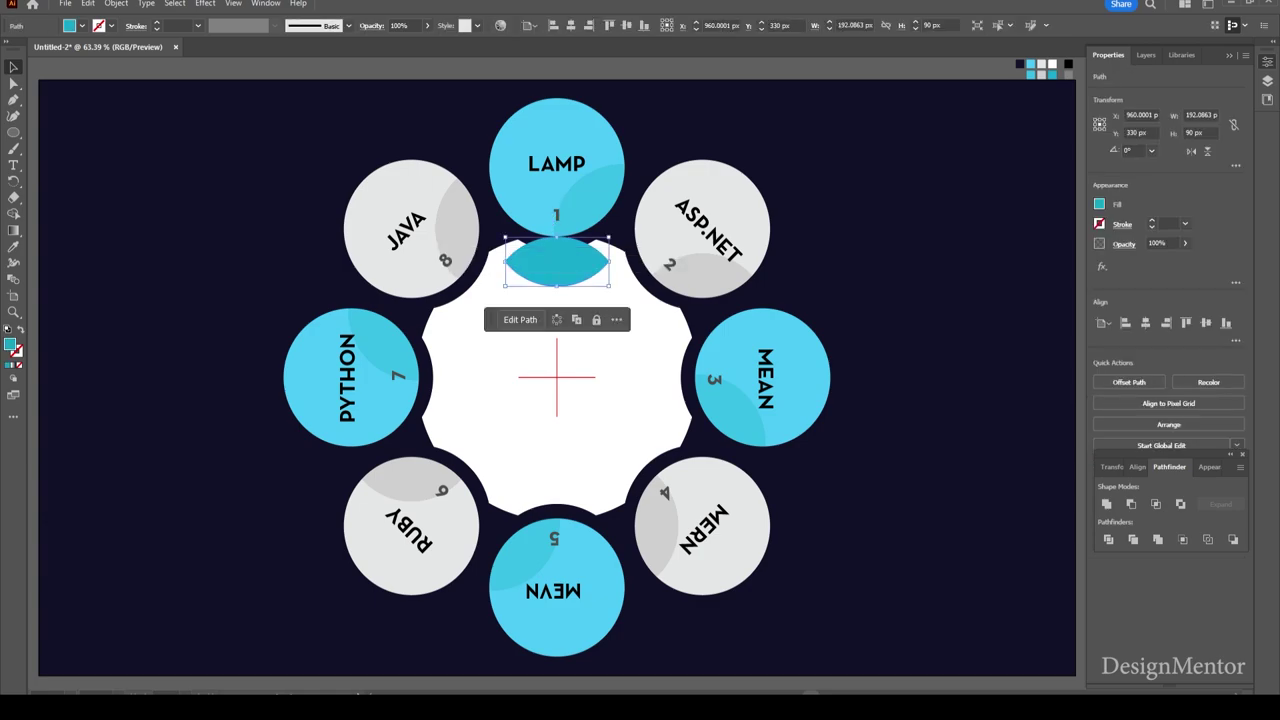
pyautogui.hotkey('shift', 'Up')
pyautogui.hotkey('shift', 'Up')
pyautogui.hotkey('shift', 'Up')
pyautogui.hotkey('shift', 'Up')
pyautogui.hotkey('shift', 'Up')
pyautogui.hotkey('shift', 'Up')
pyautogui.hotkey('shift', 'Up')
pyautogui.hotkey('shift', 'Up')
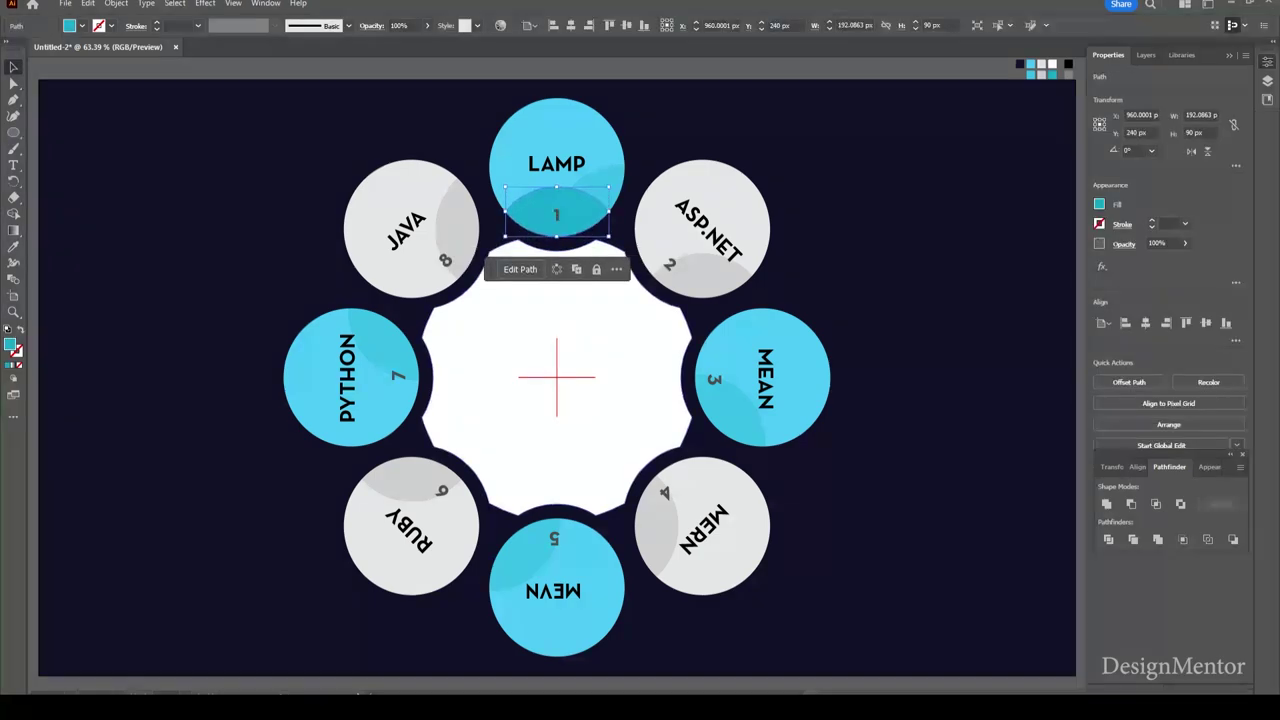
pyautogui.hotkey('shift', 'Down')
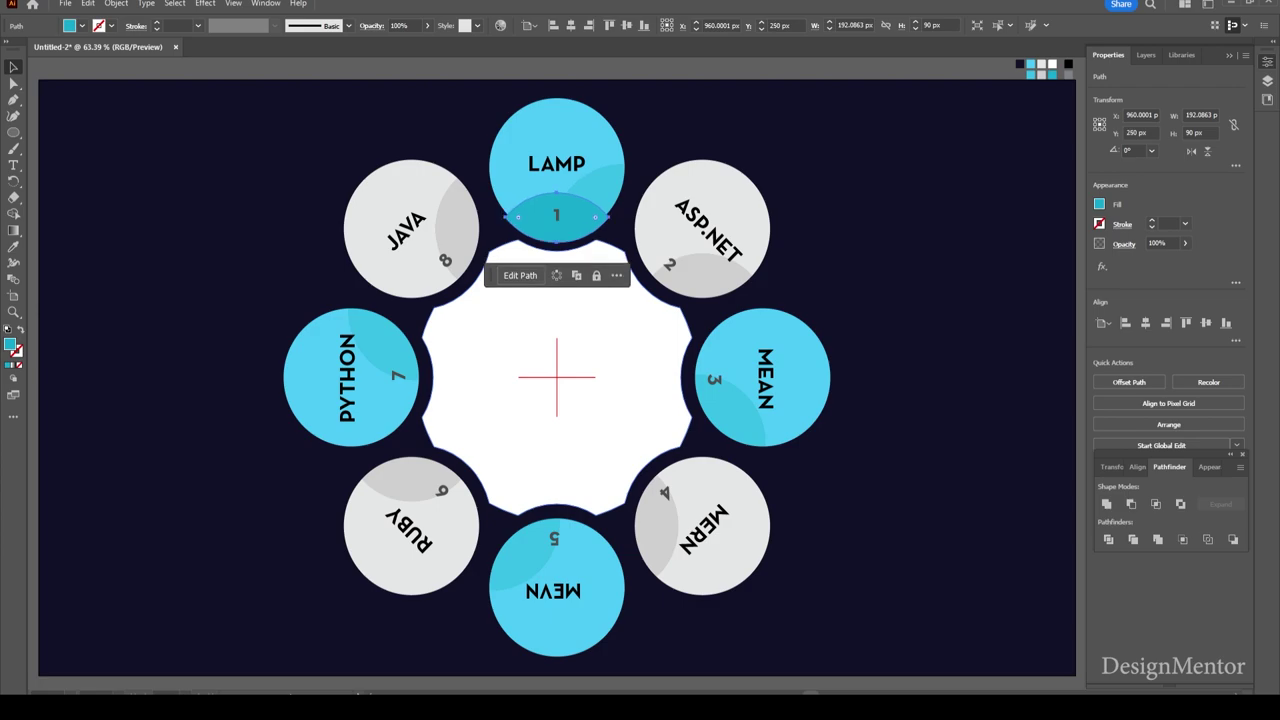
pyautogui.hotkey('shift', 'Down')
pyautogui.hotkey('shift', 'Down')
pyautogui.hotkey('shift', 'Down')
pyautogui.hotkey('shift', 'Up')
pyautogui.hotkey('shift', 'Up')
pyautogui.hotkey('shift', 'Up')
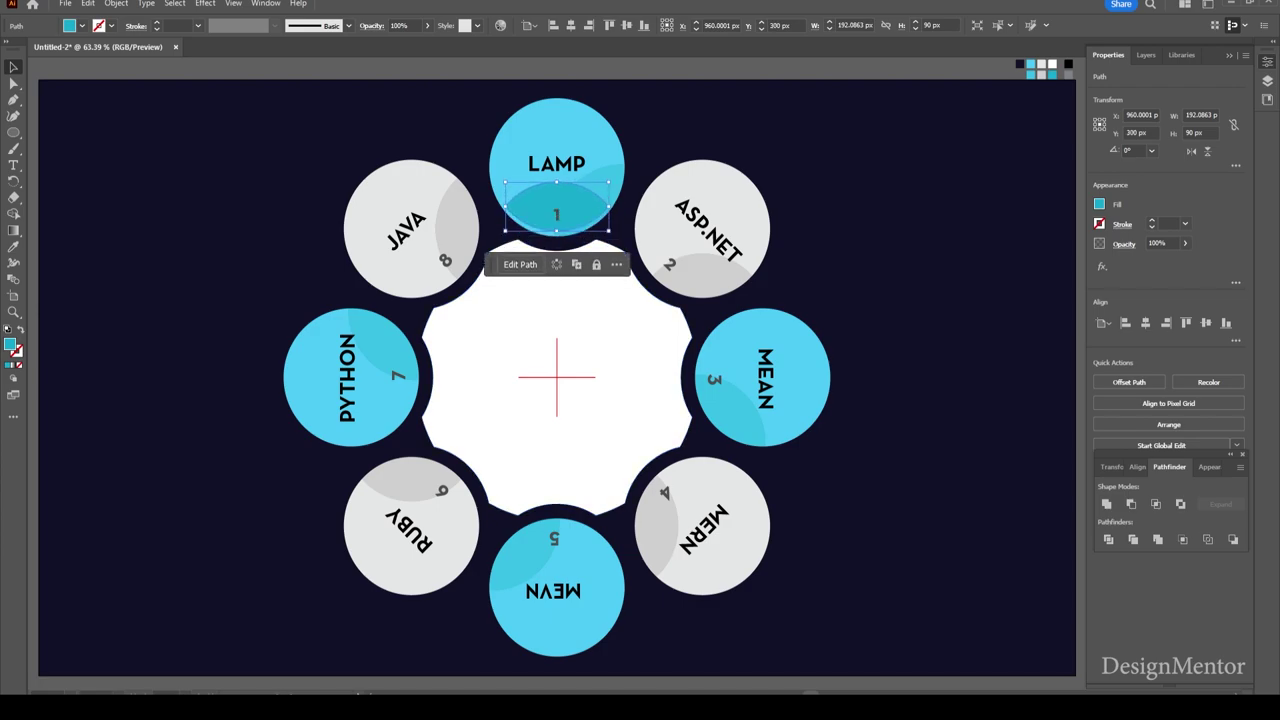
pyautogui.hotkey('shift', 'Down')
pyautogui.hotkey('shift', 'Down')
pyautogui.hotkey('shift', 'Up')
# - Clip the cyan lens to the ASP.NET circle
pyautogui.click(700, 268)
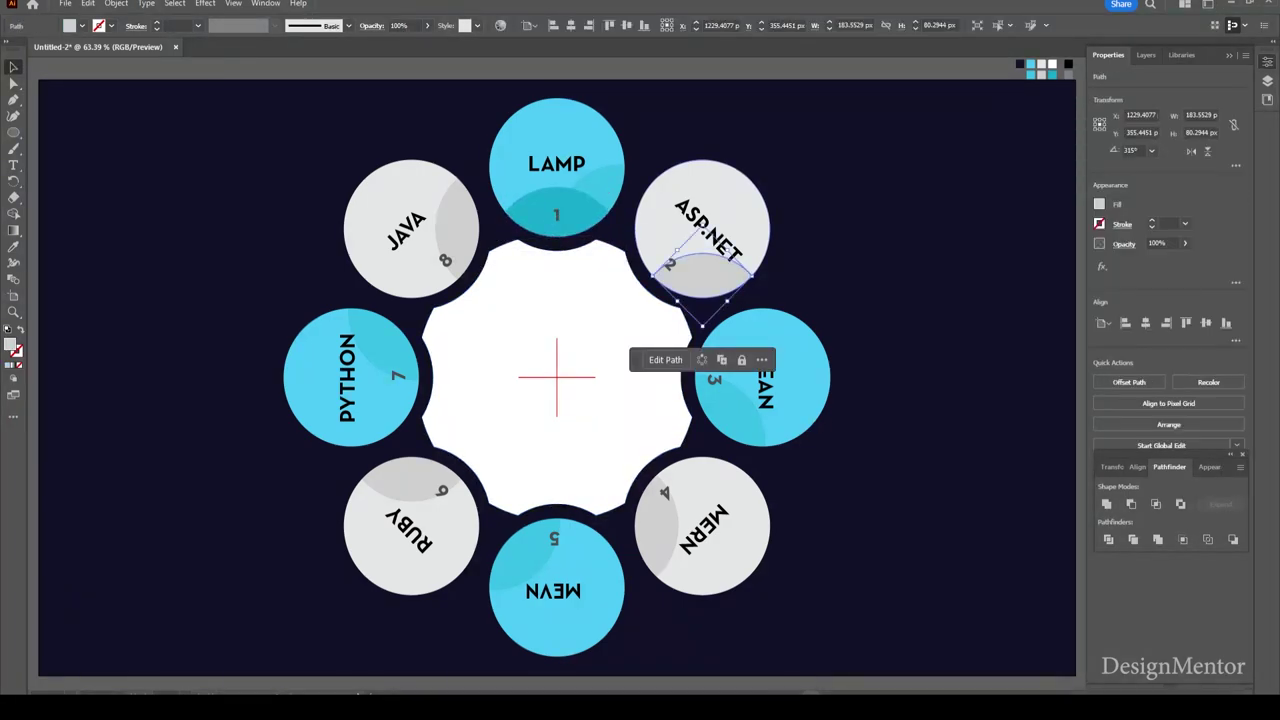
pyautogui.keyDown('shift'); pyautogui.click(700, 205); pyautogui.keyUp('shift')
pyautogui.rightClick(752, 210)
pyautogui.click(808, 439)
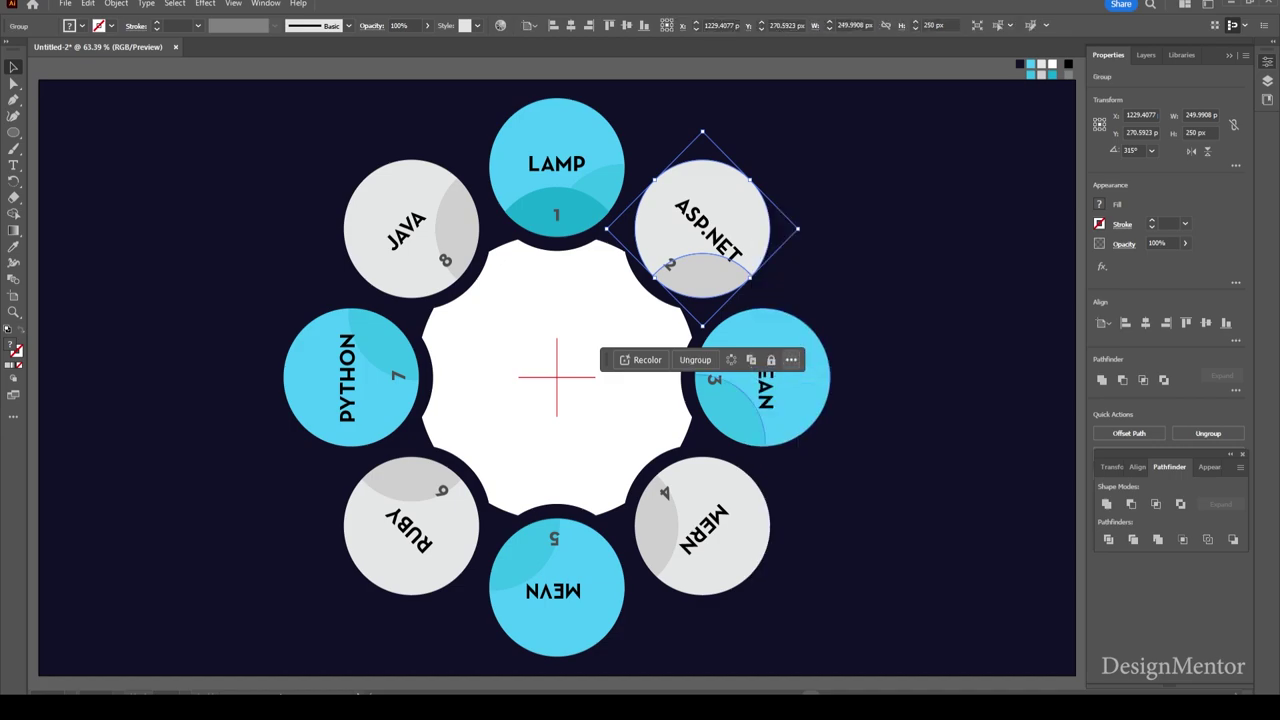
# - Select the MEAN circle group and its options, then the MERN and MEVN groups
pyautogui.click(762, 378)
pyautogui.hotkey('ctrl', 'shift', 'a')
pyautogui.click(762, 378)
pyautogui.hotkey('ctrl', 'shift', 'a')
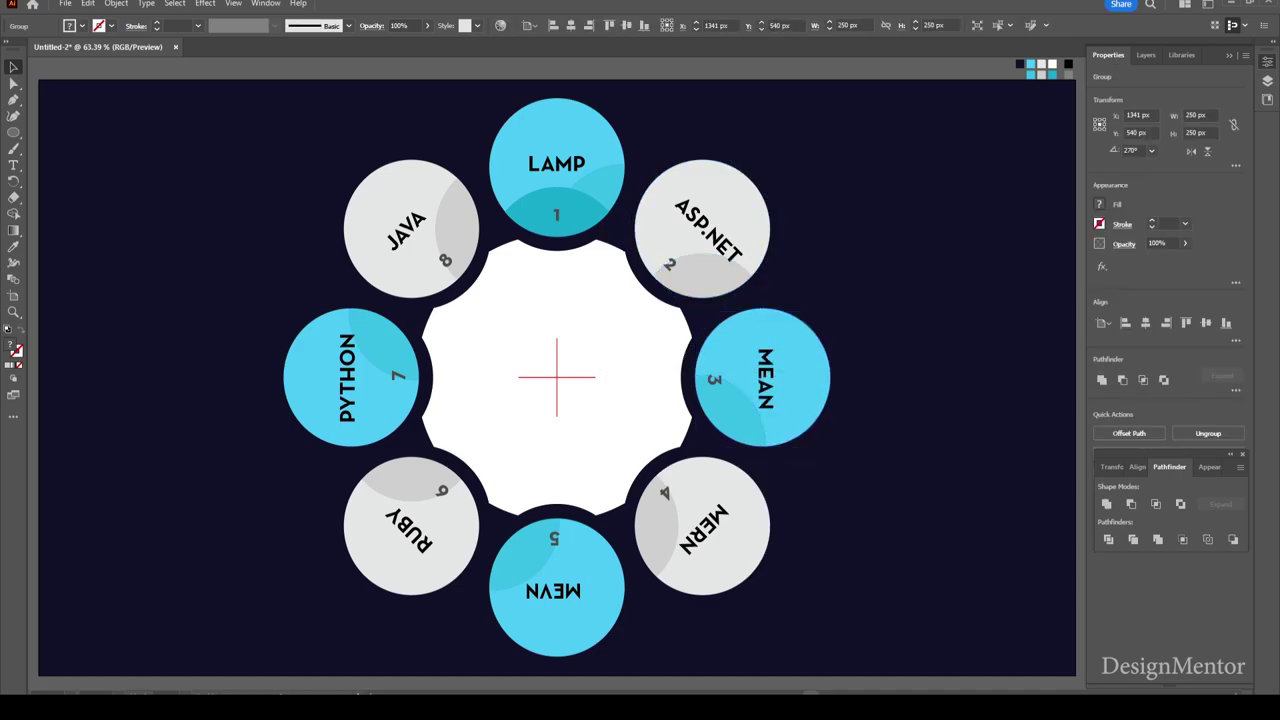
pyautogui.click(762, 378)
pyautogui.hotkey('ctrl', 'shift', 'a')
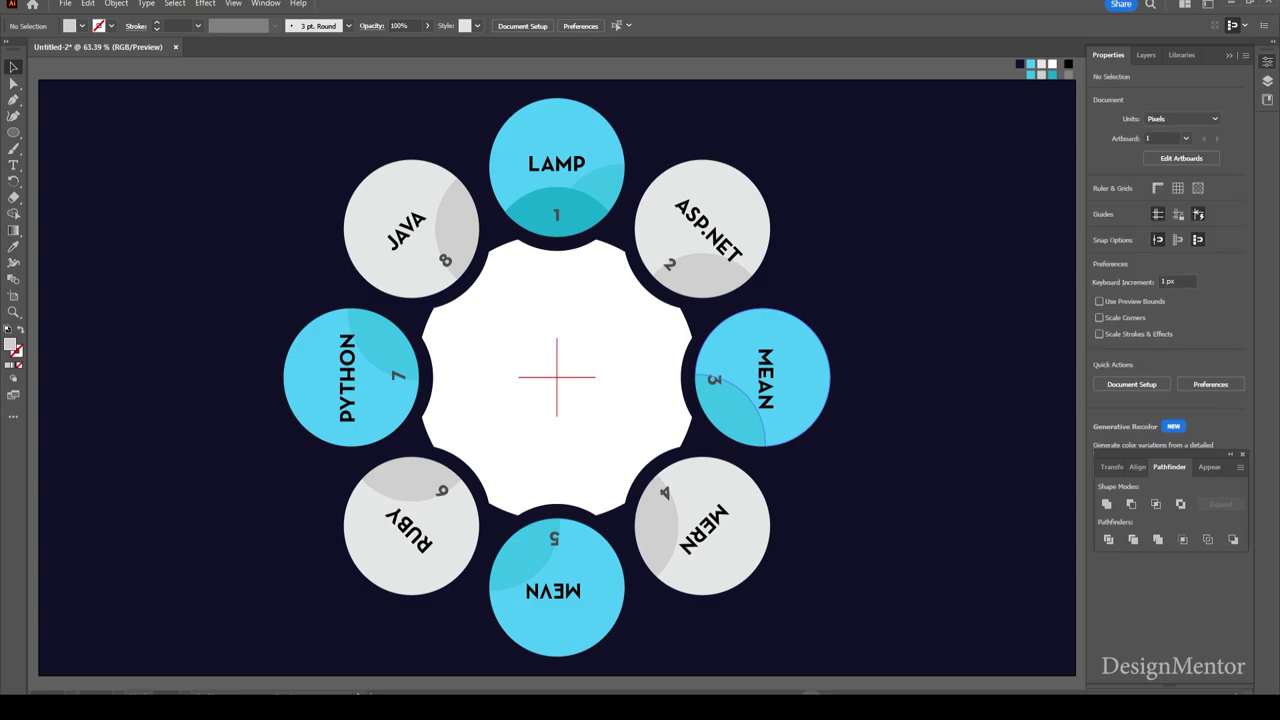
pyautogui.click(762, 378)
pyautogui.rightClick(798, 426)
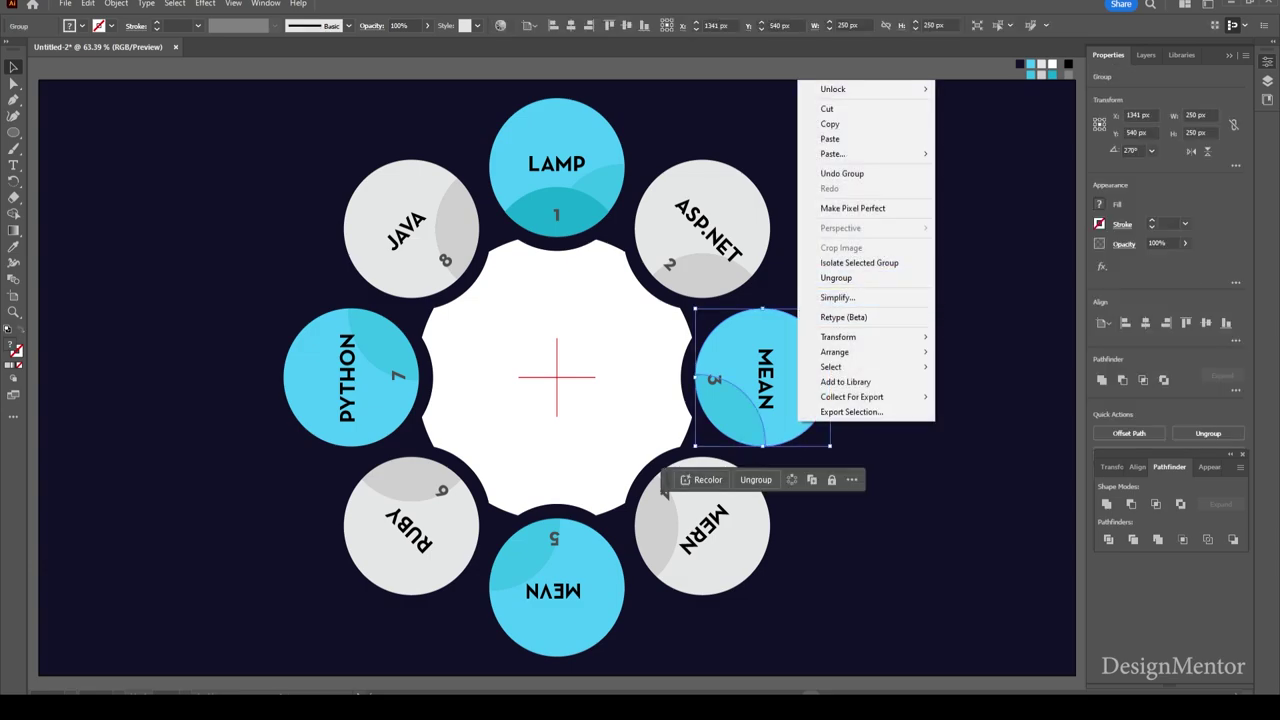
pyautogui.click(705, 525)
pyautogui.click(556, 590)
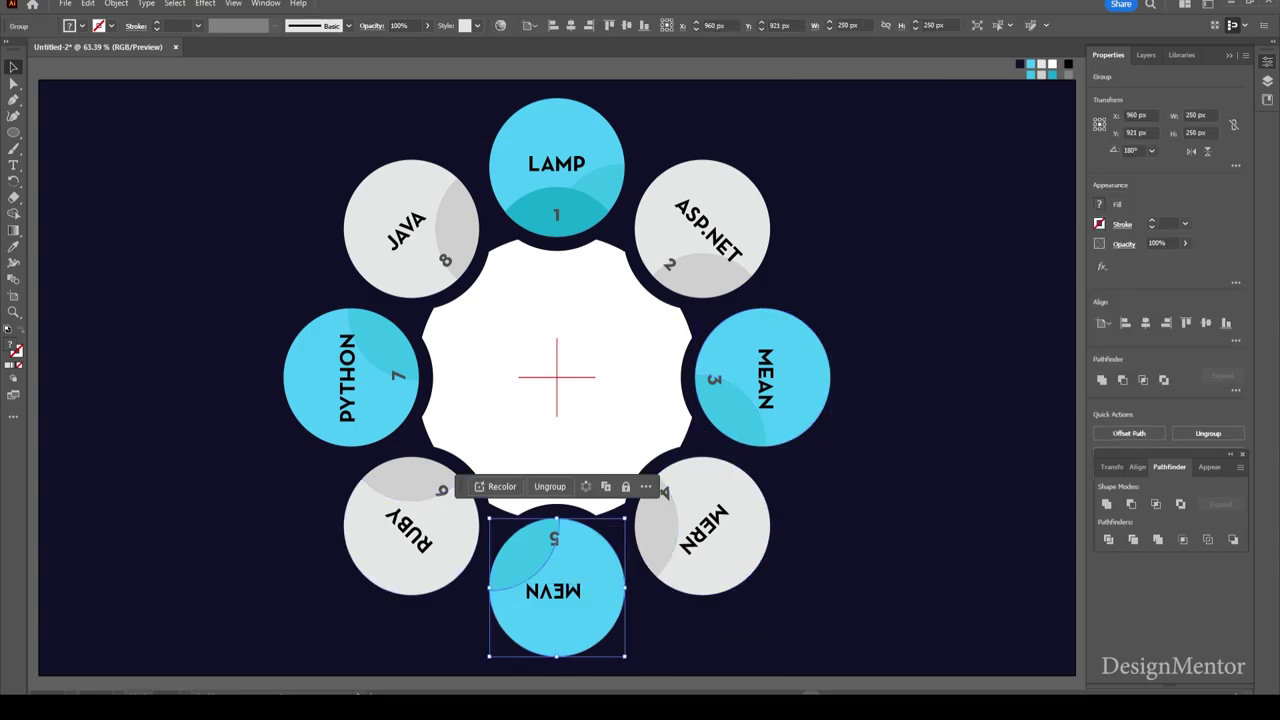
pyautogui.hotkey('ctrl', 'shift', 'a')
# - Repeat LAMP's cyan segment around the centre as 45° rotated copies
pyautogui.click(556, 200)
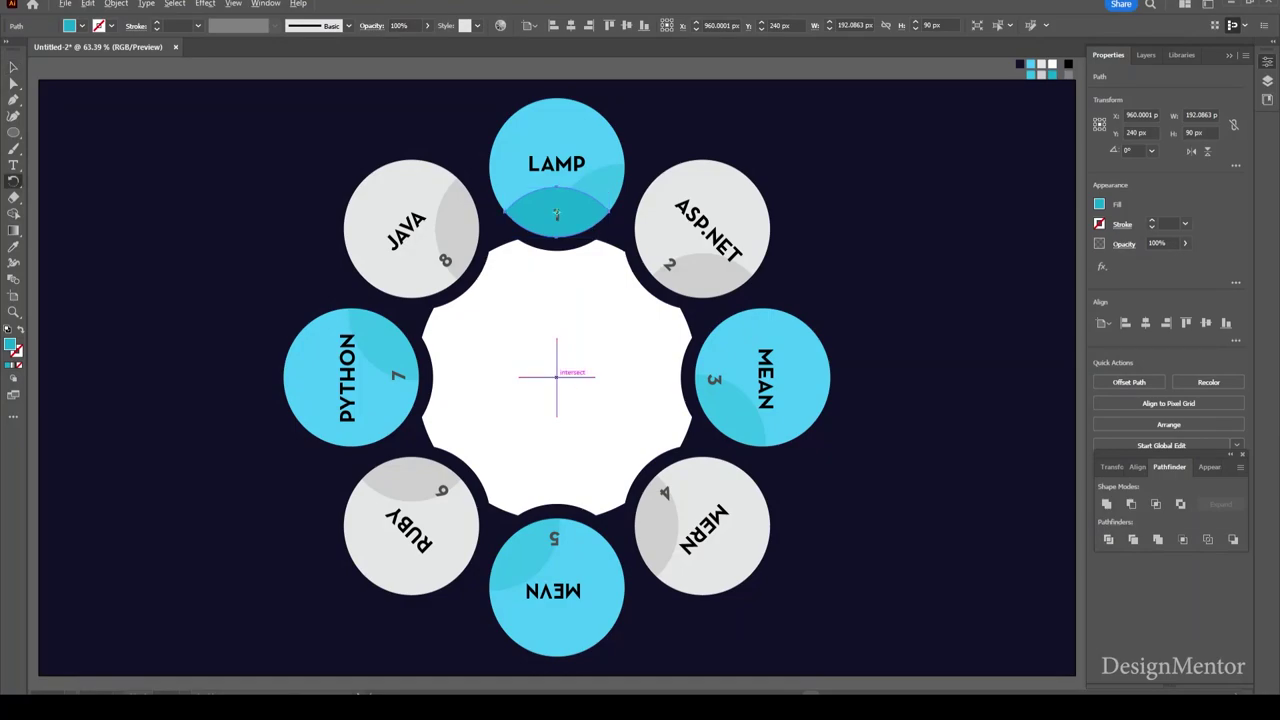
pyautogui.keyDown('alt'); pyautogui.click(557, 377); pyautogui.keyUp('alt')
pyautogui.write('45')
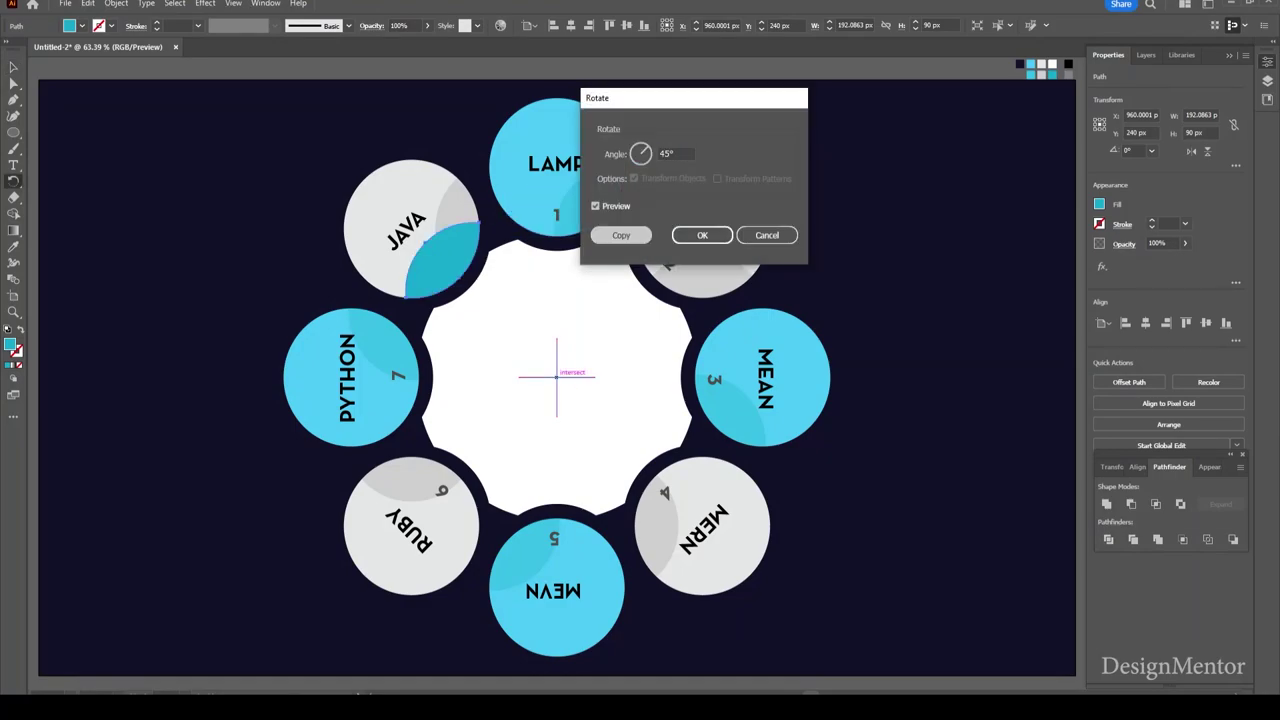
pyautogui.hotkey('alt', 'Return')
pyautogui.hotkey('ctrl', 'd')
pyautogui.hotkey('ctrl', 'd')
pyautogui.hotkey('ctrl', 'd')
pyautogui.hotkey('ctrl', 'd')
pyautogui.hotkey('ctrl', 'd')
pyautogui.hotkey('ctrl', 'd')
# - Recolour the ASP.NET segment grey with the eyedropper, then apply a lighter grey swatch
pyautogui.press('v')
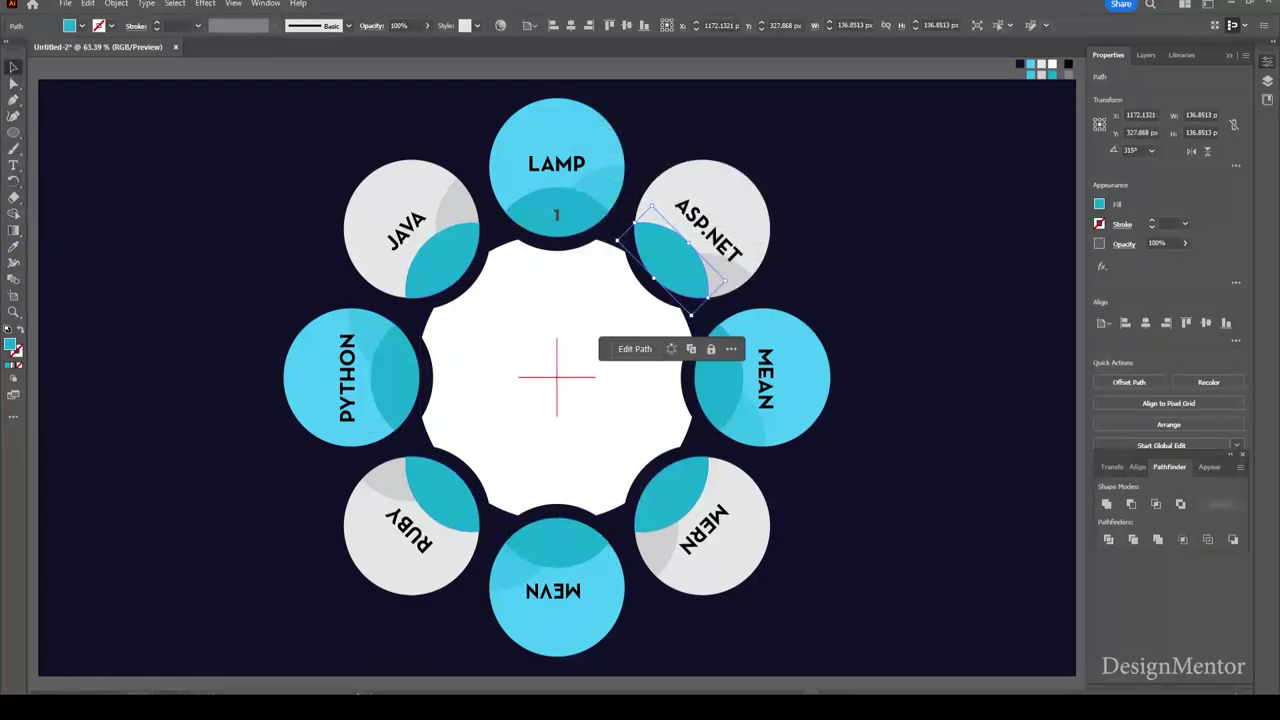
pyautogui.hotkey('ctrl', 'shift', 'a')
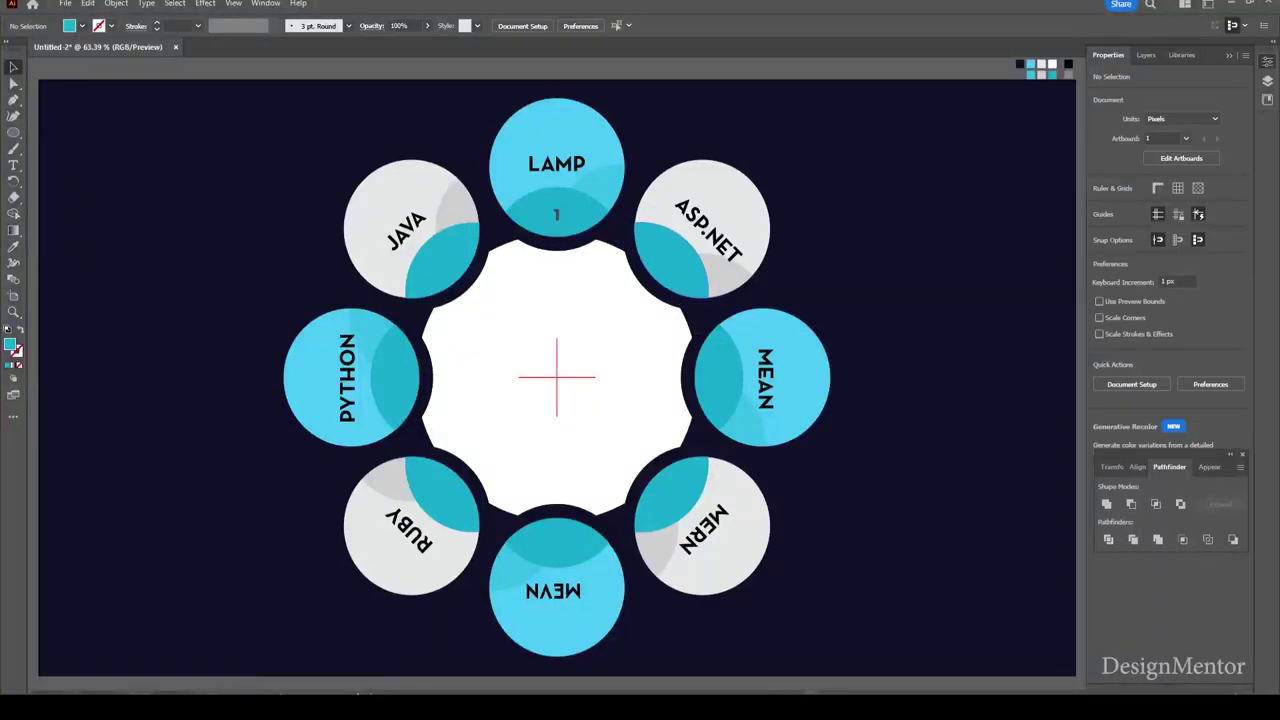
pyautogui.click(665, 255)
pyautogui.press('i')
pyautogui.click(735, 275)
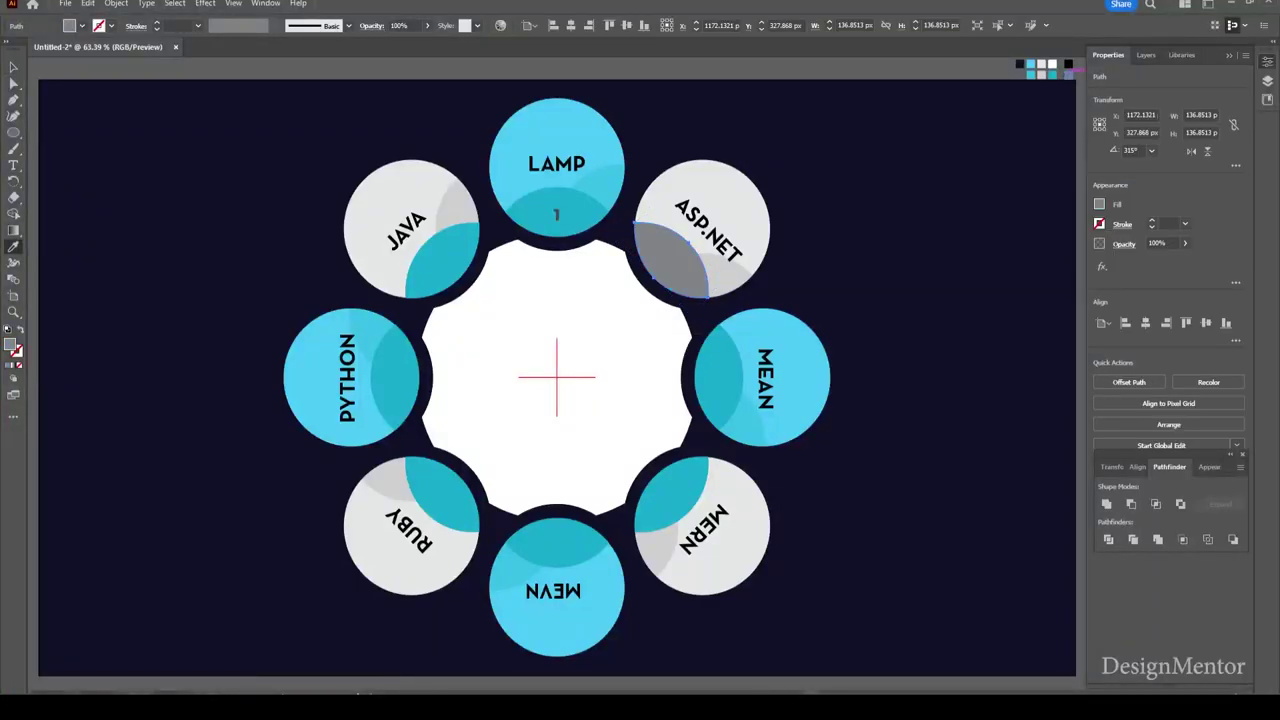
pyautogui.click(81, 25)
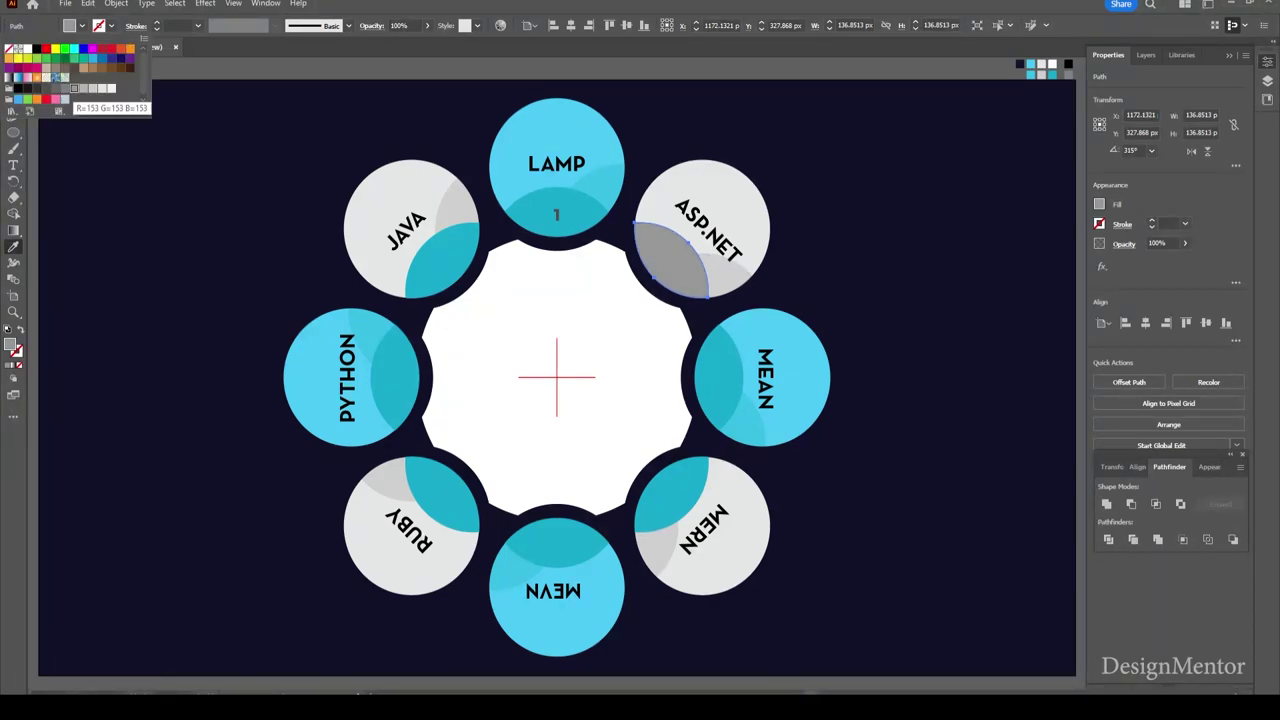
pyautogui.click(74, 88)
pyautogui.press('Escape')
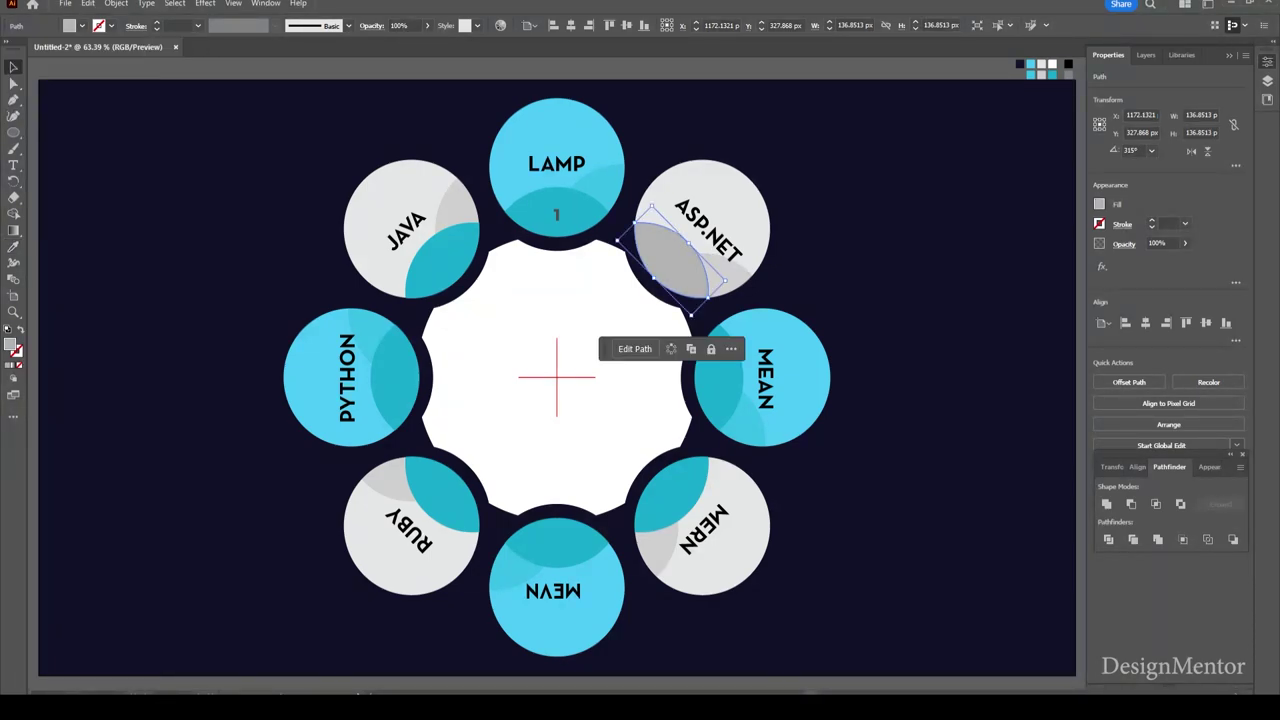
# - Send the grey ASP.NET segment backward, behind the ASP.NET label
pyautogui.rightClick(664, 253)
pyautogui.click(728, 500)
pyautogui.rightClick(650, 235)
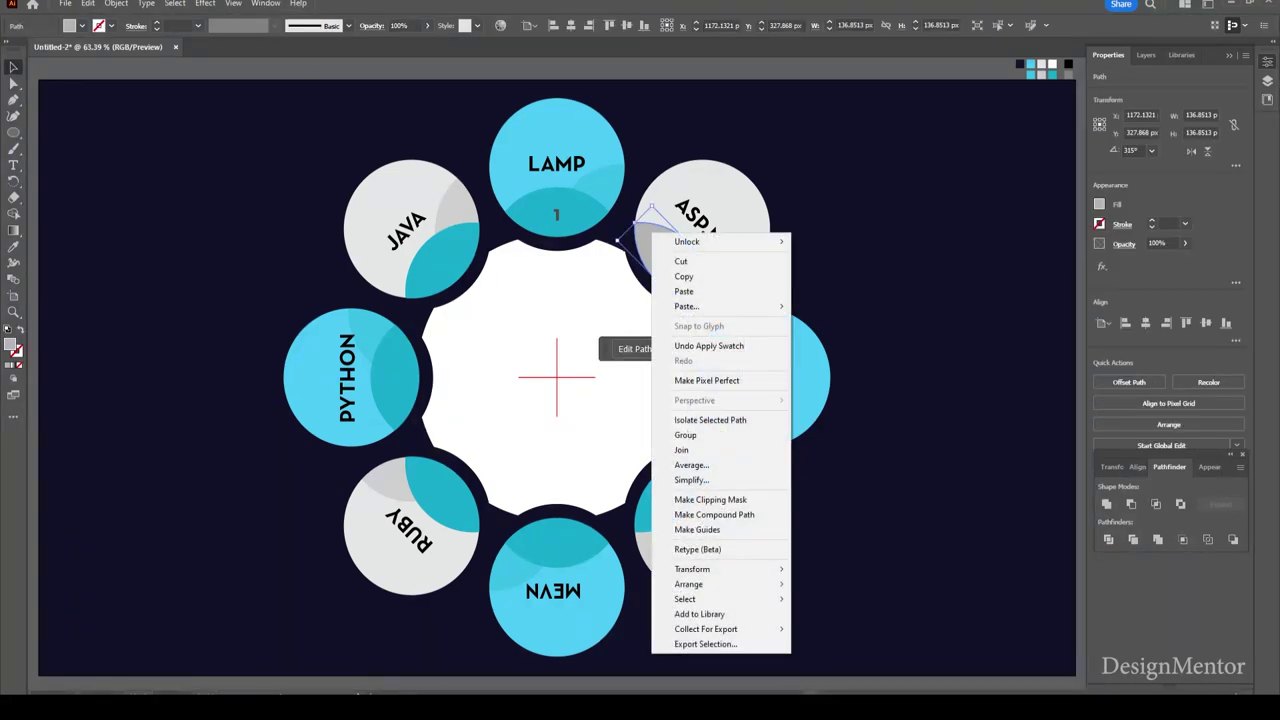
pyautogui.click(840, 614)
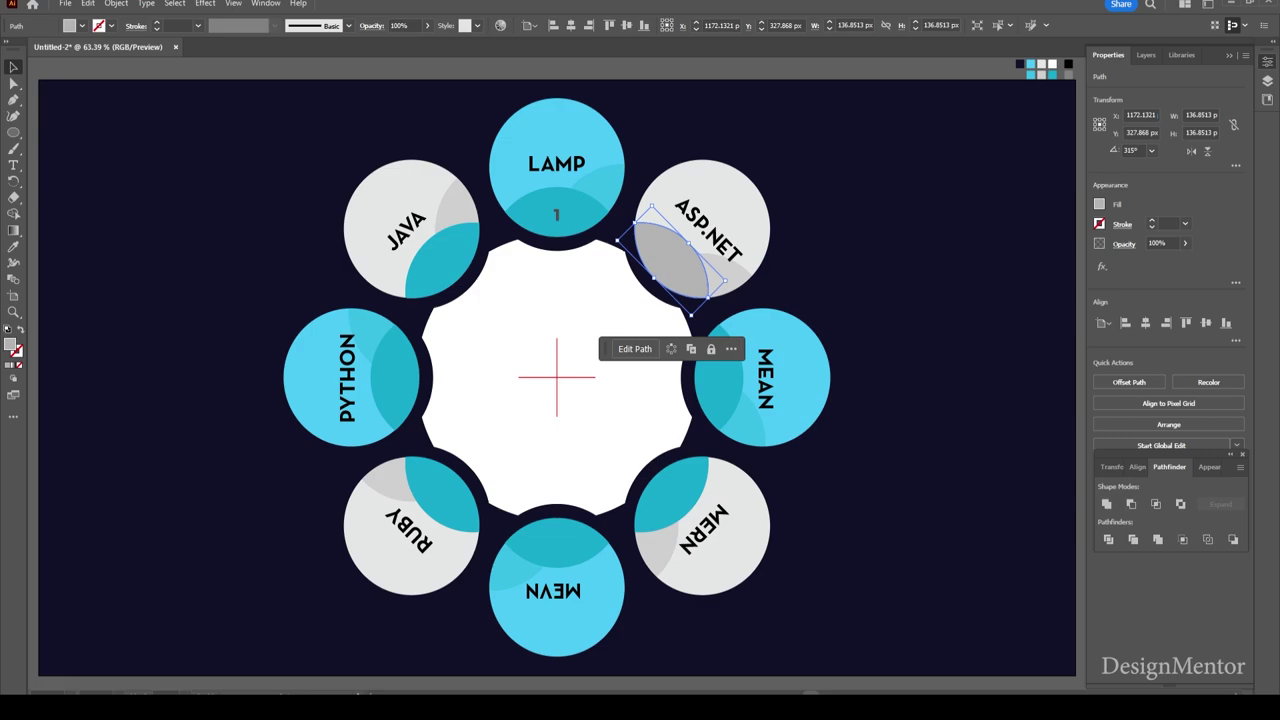
# - Repeat the rotated grey copy onto the MERN, RUBY and JAVA circles
pyautogui.hotkey('ctrl', 'd')
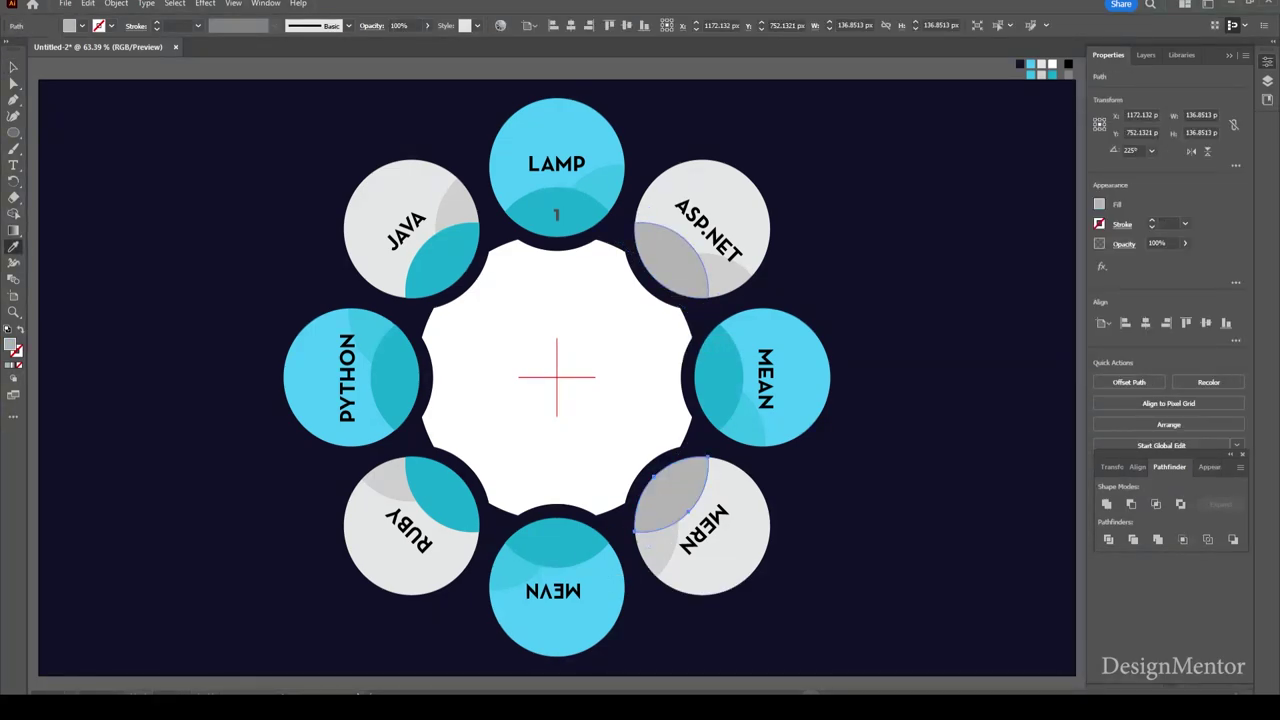
pyautogui.hotkey('ctrl', 'd')
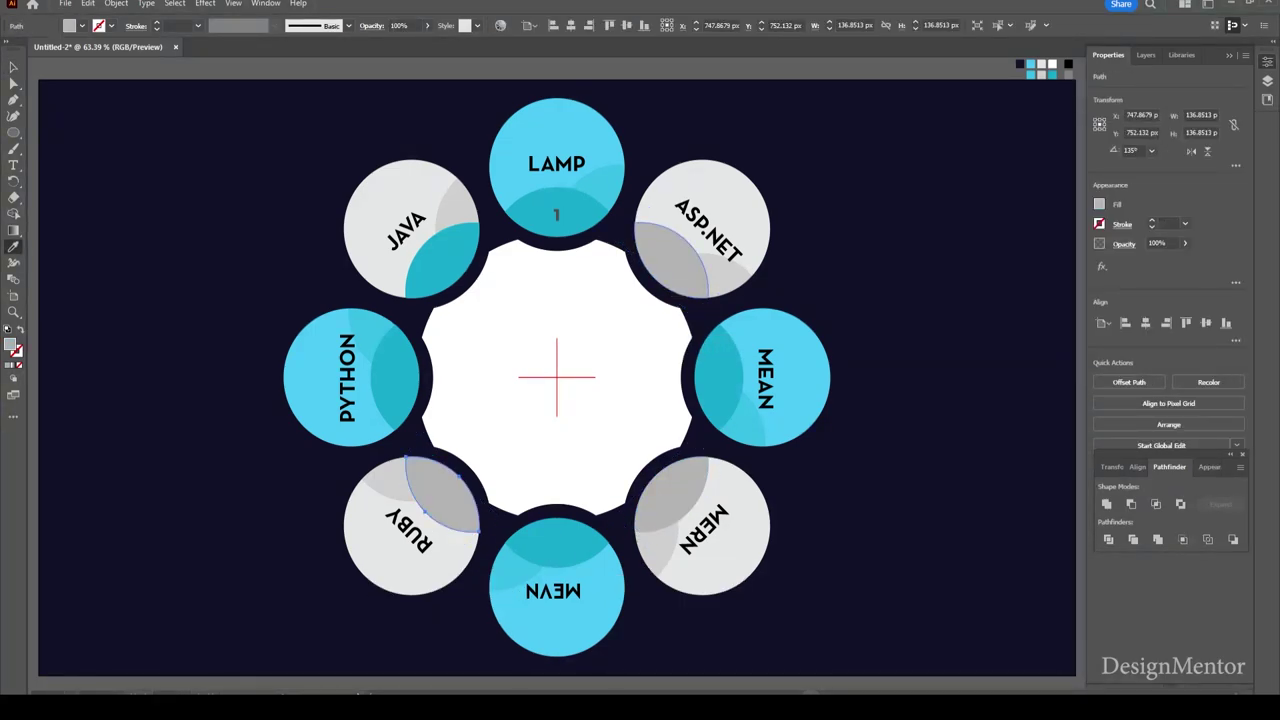
pyautogui.hotkey('ctrl', 'd')
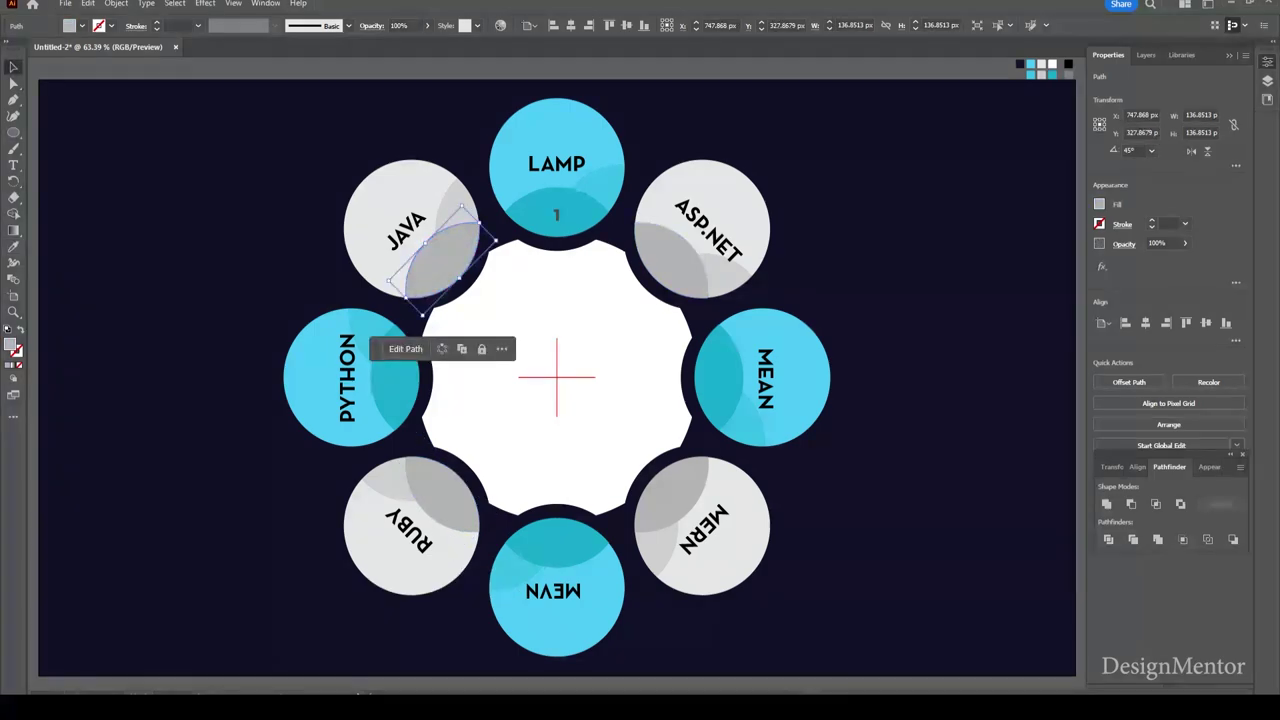
pyautogui.hotkey('ctrl', 'shift', 'a')
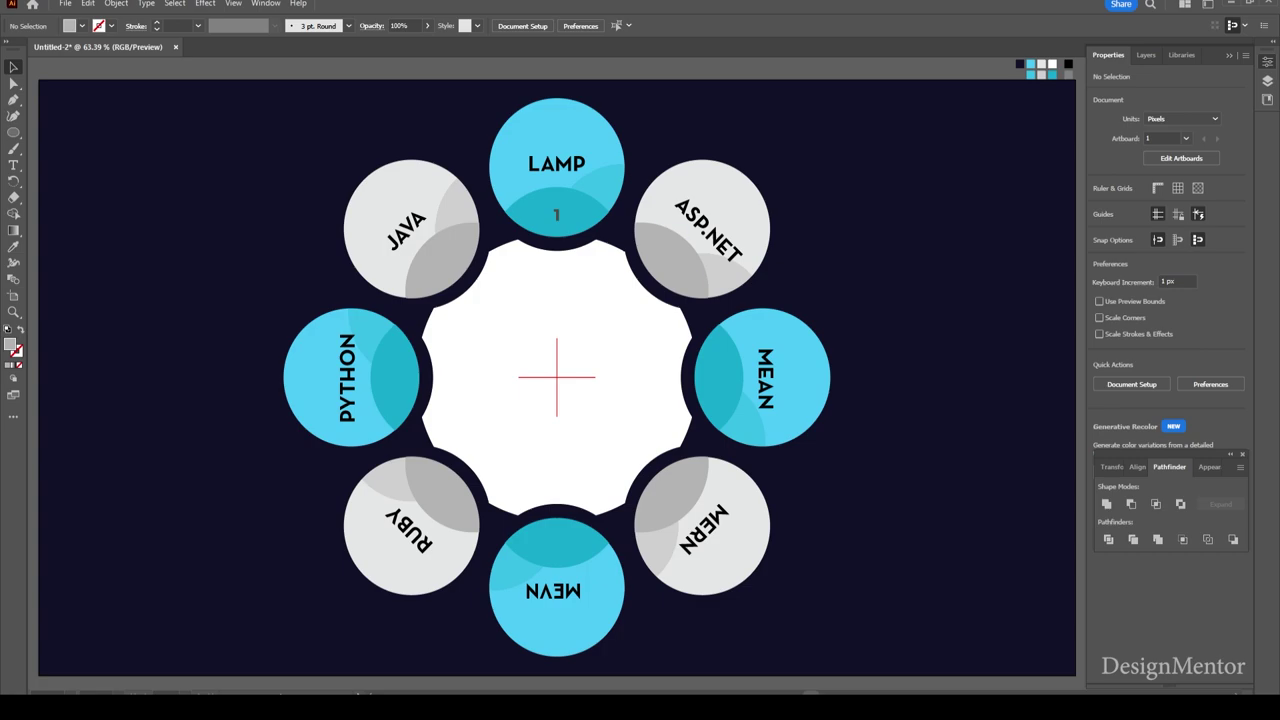
pyautogui.click(668, 262)
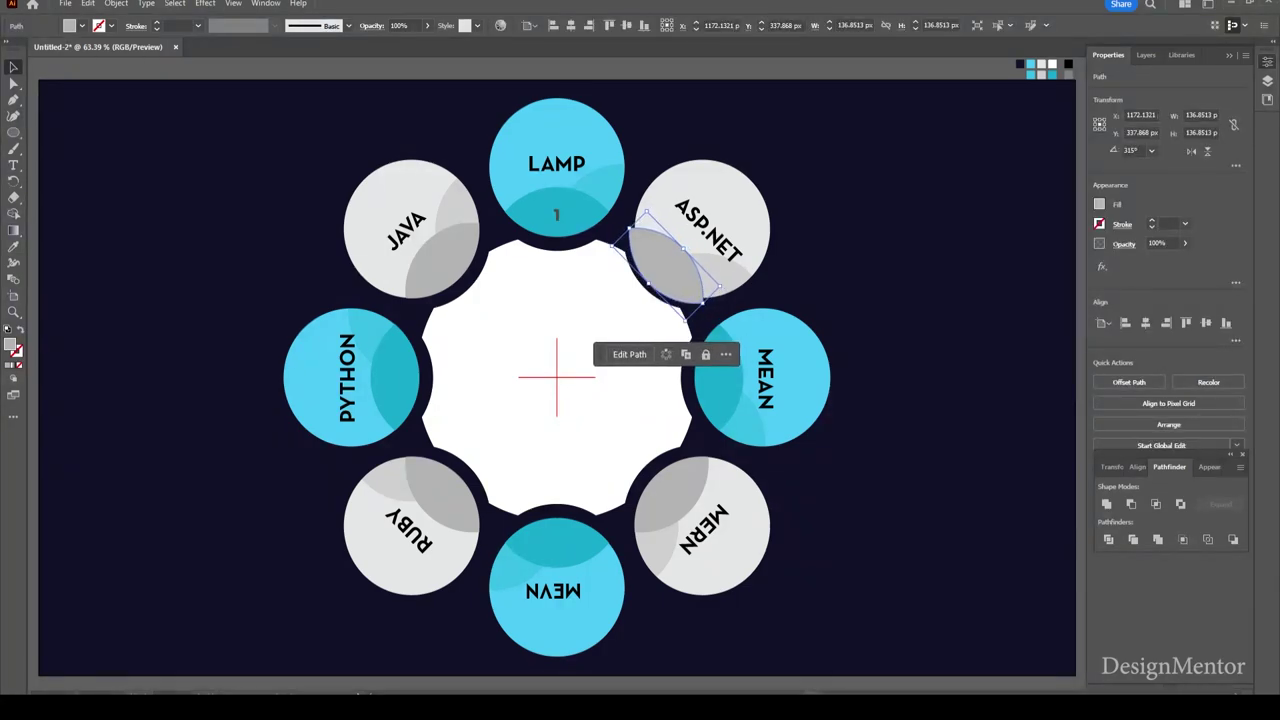
# - Send the grey ASP.NET lens behind the number 2 and reposition it on ASP.NET
pyautogui.moveTo(700, 262); pyautogui.dragTo(672, 262)
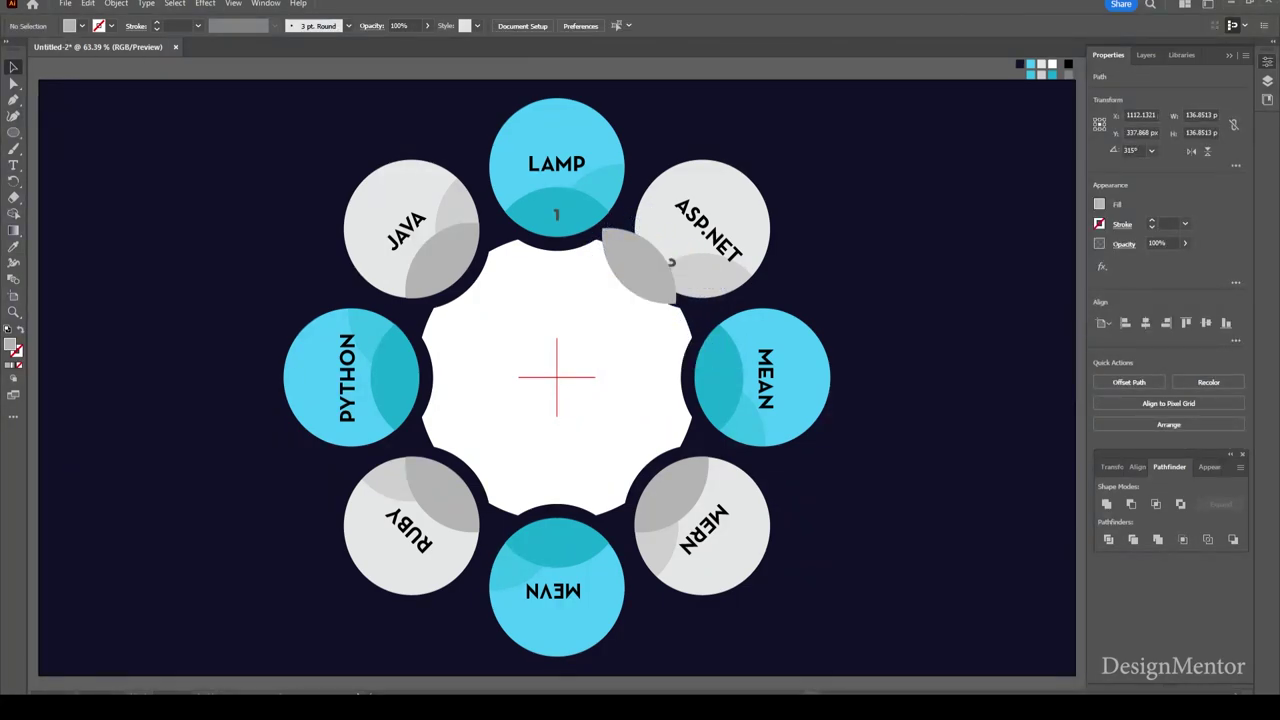
pyautogui.rightClick(670, 262)
pyautogui.click(946, 629)
pyautogui.hotkey('ctrl', 'shift', 'a')
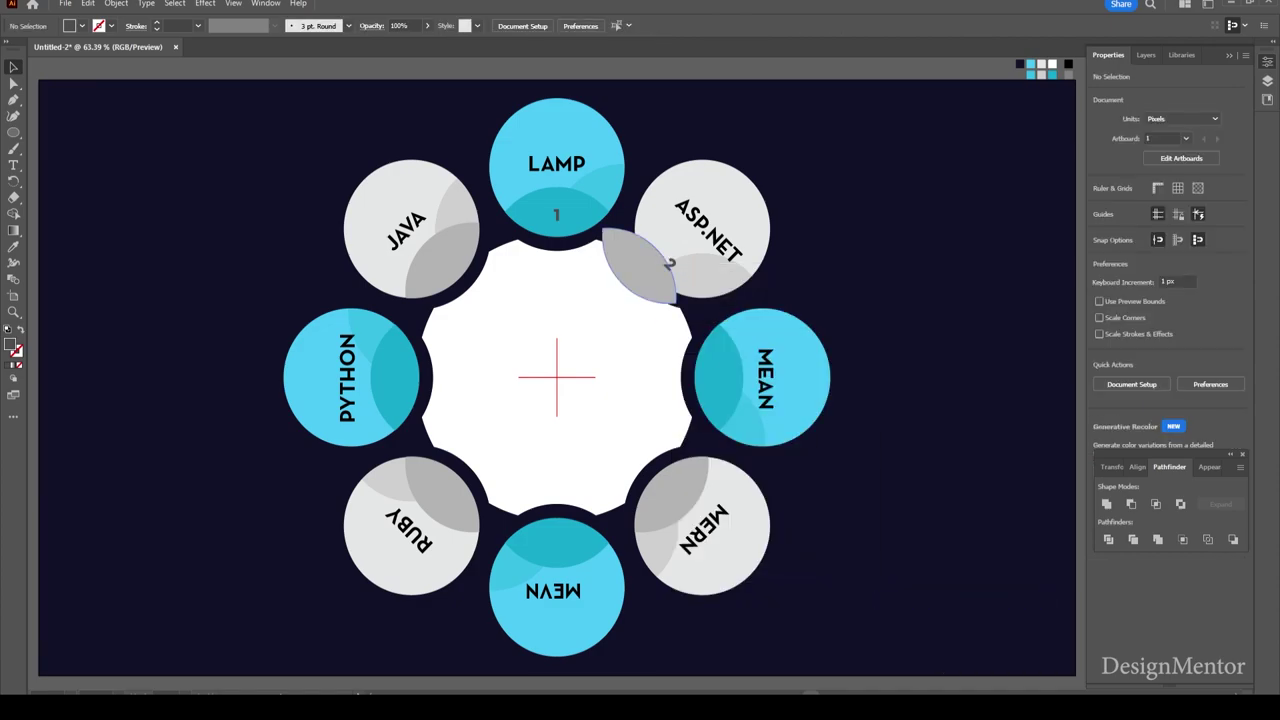
pyautogui.moveTo(640, 265); pyautogui.dragTo(672, 258)
pyautogui.hotkey('ctrl', 'shift', 'a')
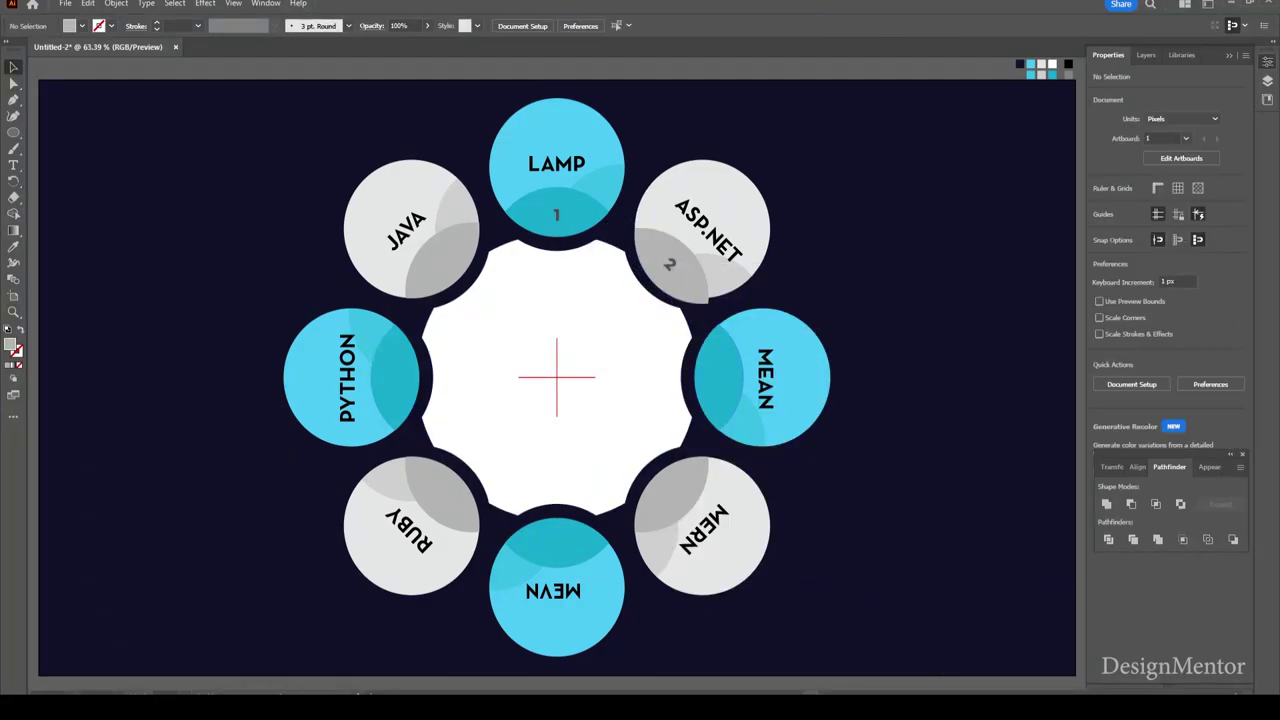
# - Bring the number 3 in front of the MEAN lens and put the lens back under it
pyautogui.moveTo(716, 378); pyautogui.dragTo(681, 378)
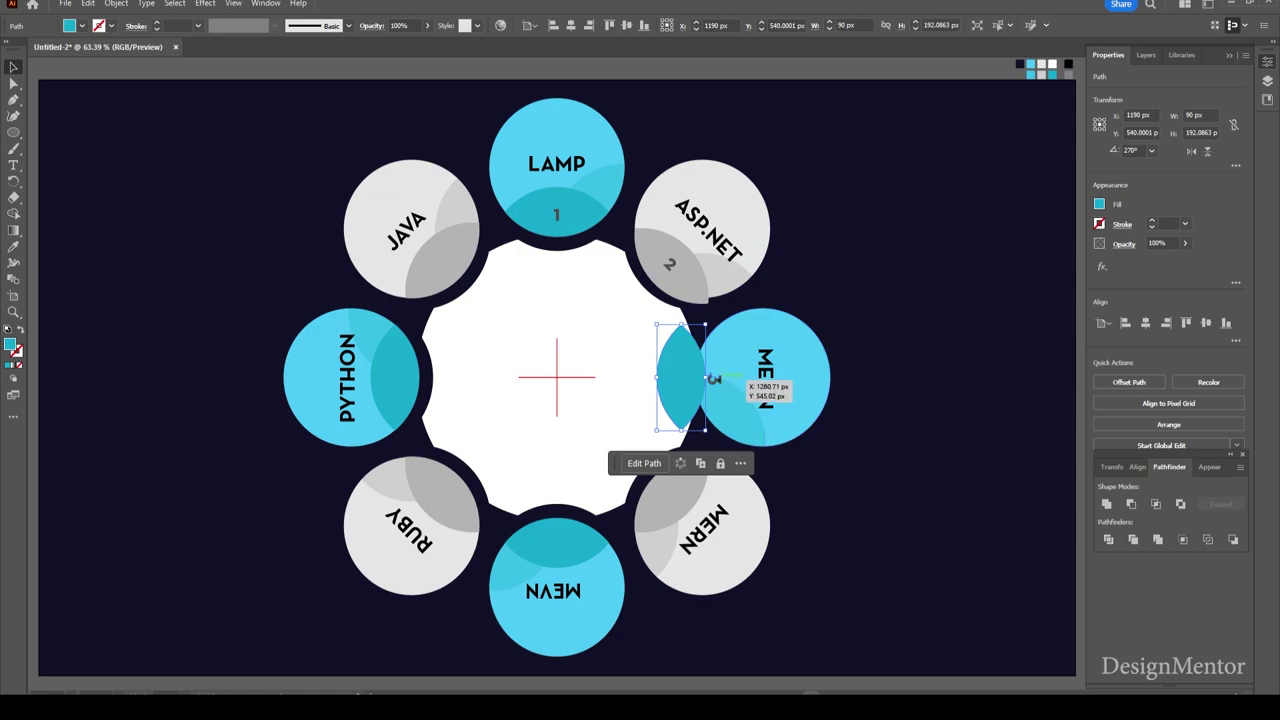
pyautogui.rightClick(715, 378)
pyautogui.click(970, 631)
pyautogui.moveTo(662, 376); pyautogui.dragTo(698, 376)
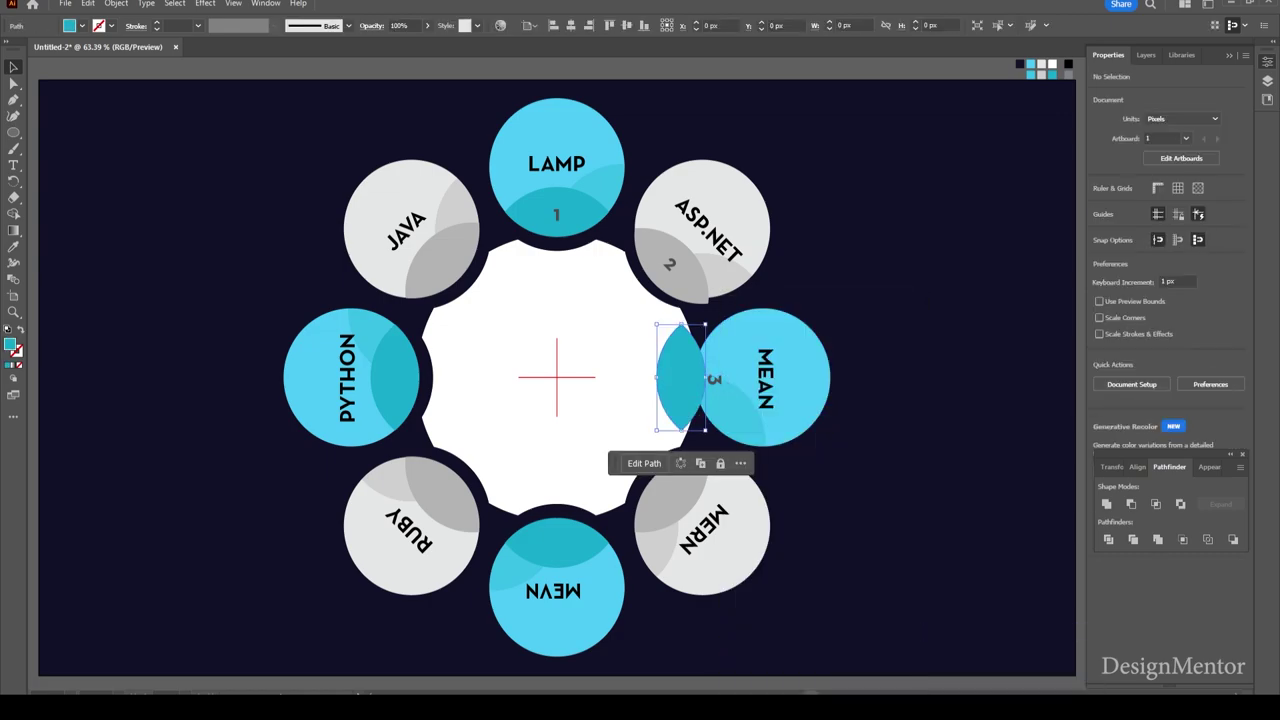
pyautogui.hotkey('ctrl', 'shift', 'a')
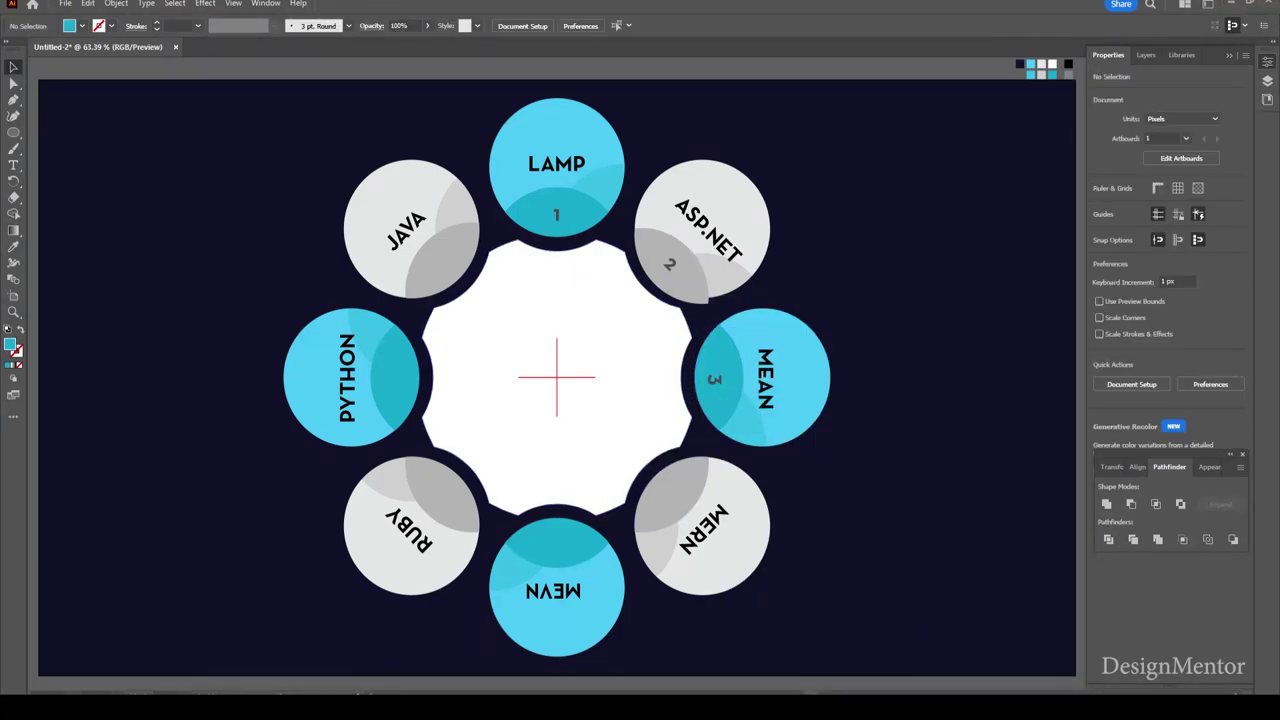
# - Bring the number 4 in front of the grey MERN lens
pyautogui.moveTo(703, 494); pyautogui.dragTo(664, 492)
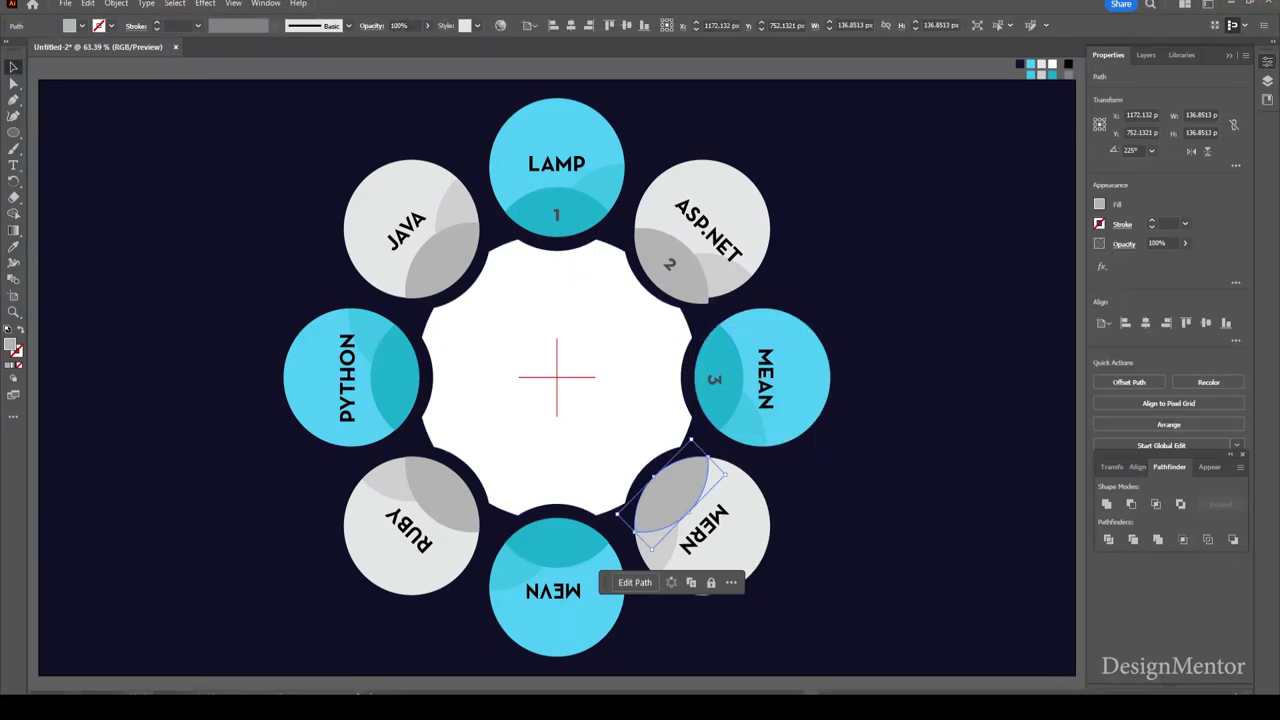
pyautogui.rightClick(663, 491)
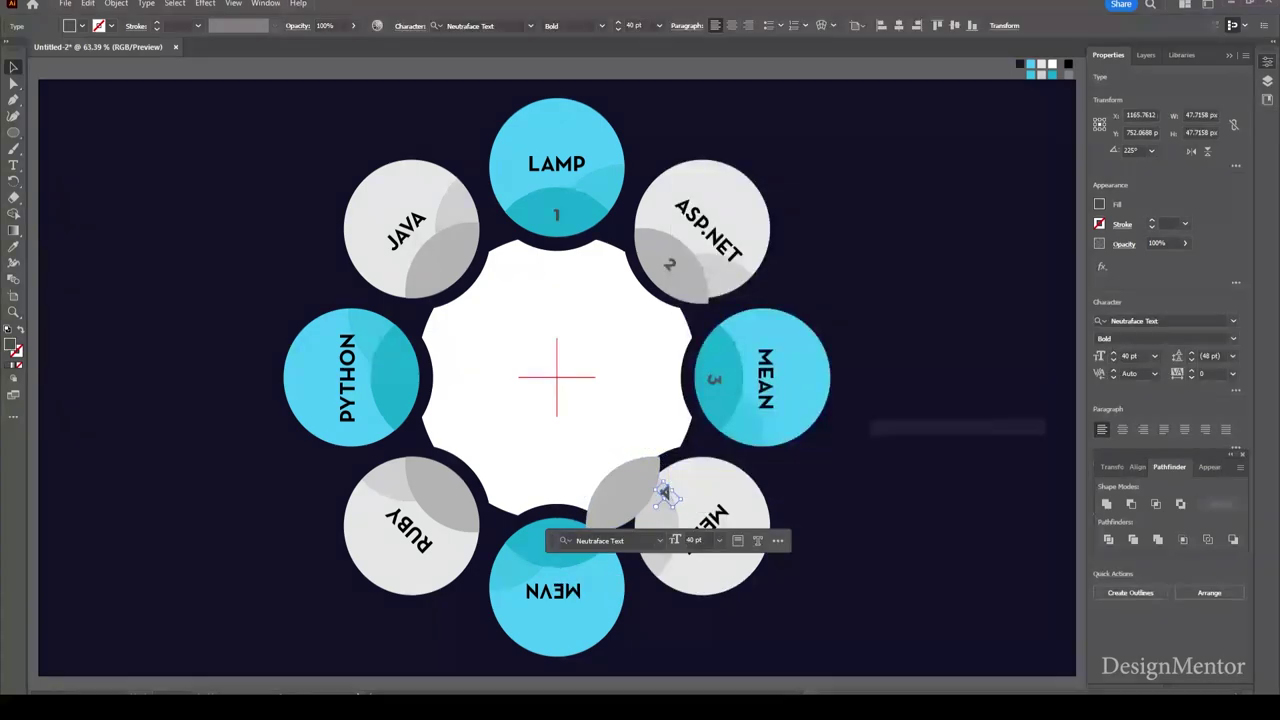
pyautogui.click(915, 427)
pyautogui.hotkey('ctrl', 'shift', 'a')
pyautogui.click(655, 495)
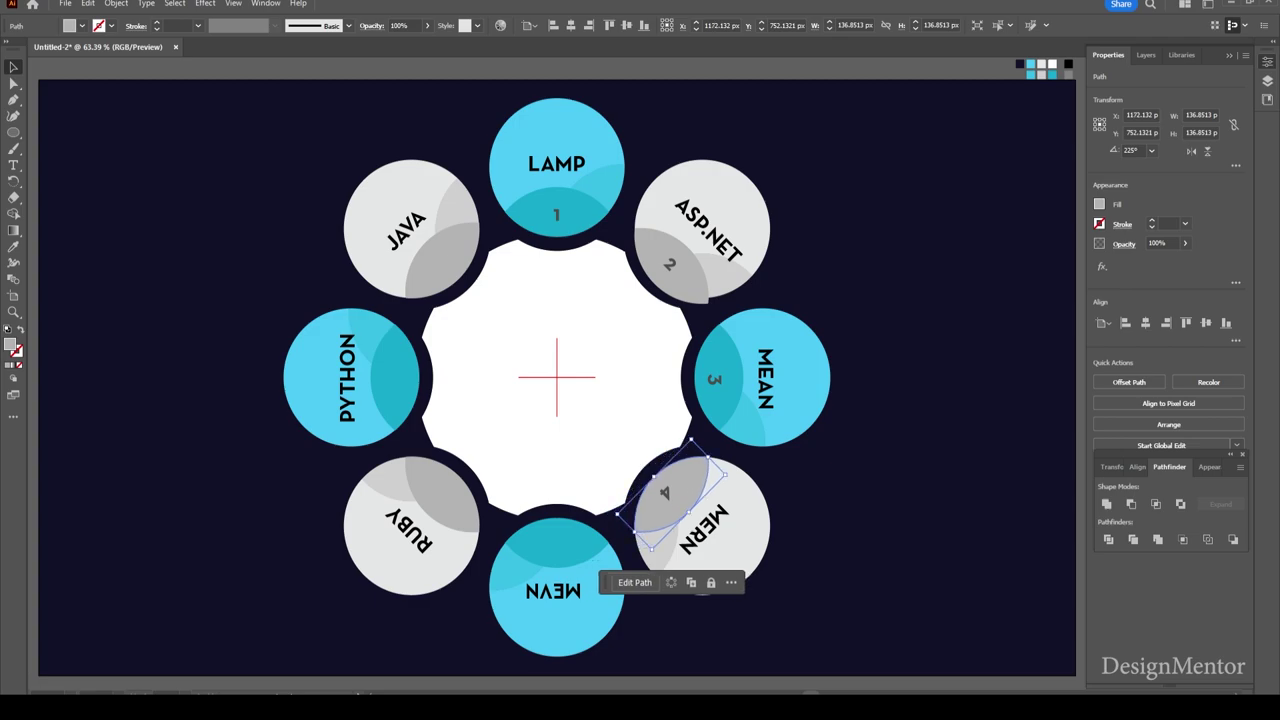
pyautogui.click(688, 278)
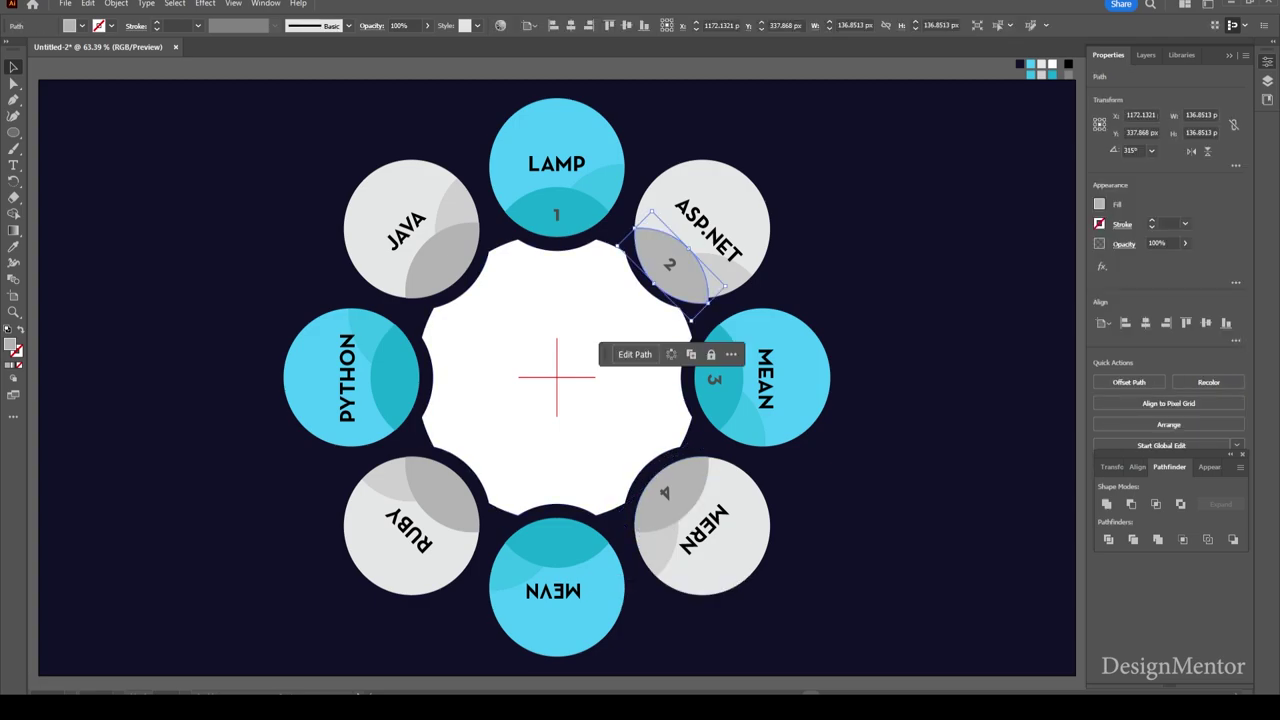
pyautogui.hotkey('ctrl', 'shift', 'a')
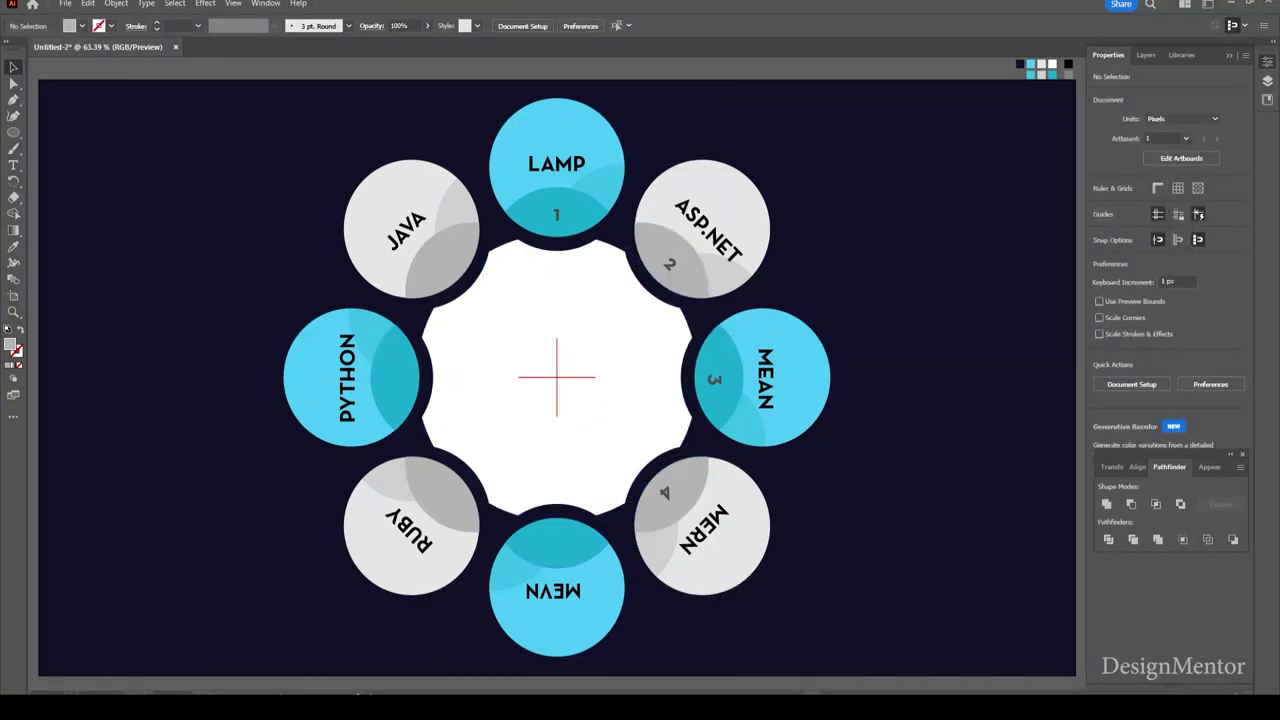
# - Bring the number 5 in front of the cyan MEVN lens and reposition the lens beneath it
pyautogui.moveTo(556, 540); pyautogui.dragTo(556, 500)
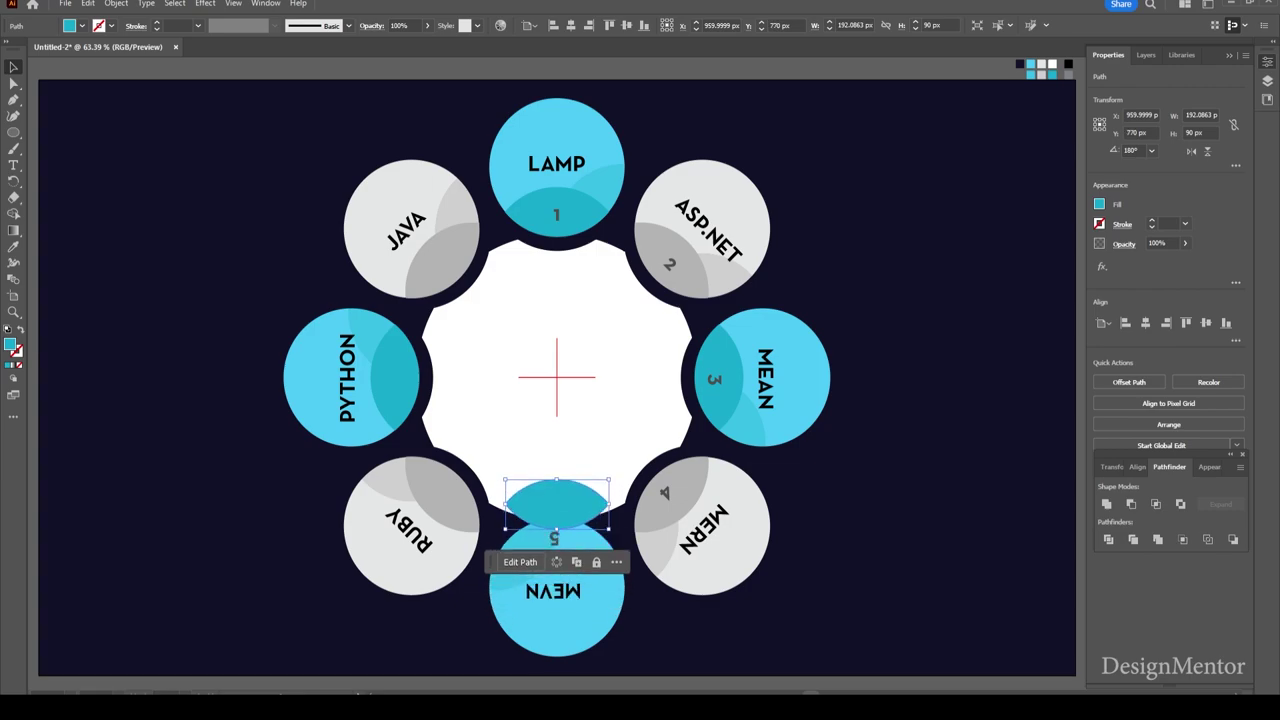
pyautogui.rightClick(553, 541)
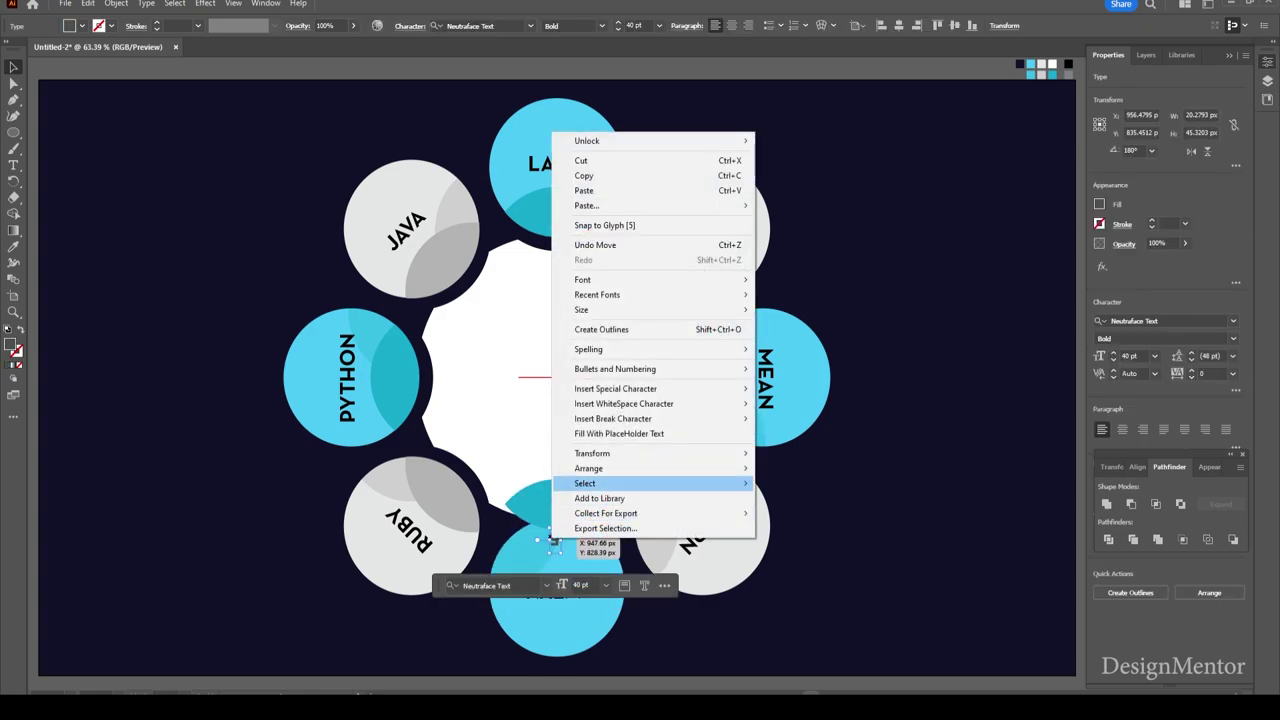
pyautogui.click(800, 466)
pyautogui.click(556, 515)
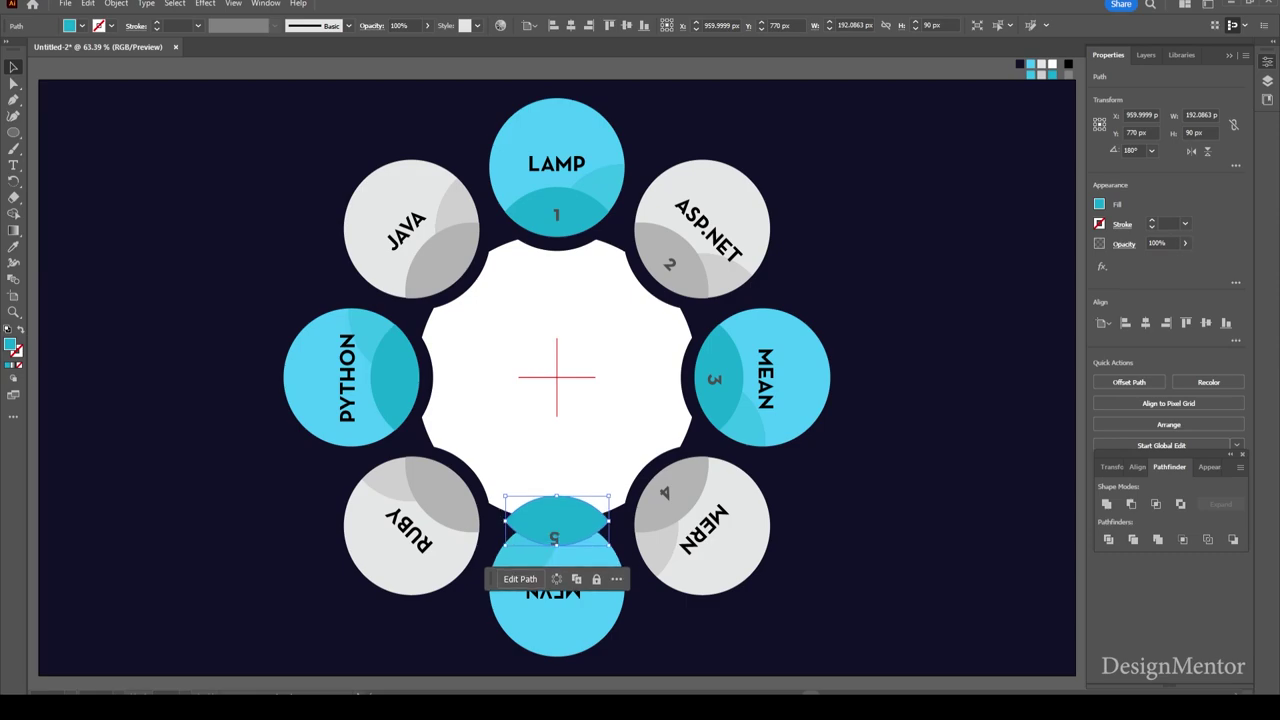
pyautogui.moveTo(556, 520); pyautogui.dragTo(556, 545)
# - Bring the number 6 in front of the grey RUBY lens and nudge the lens back under it
pyautogui.click(438, 495)
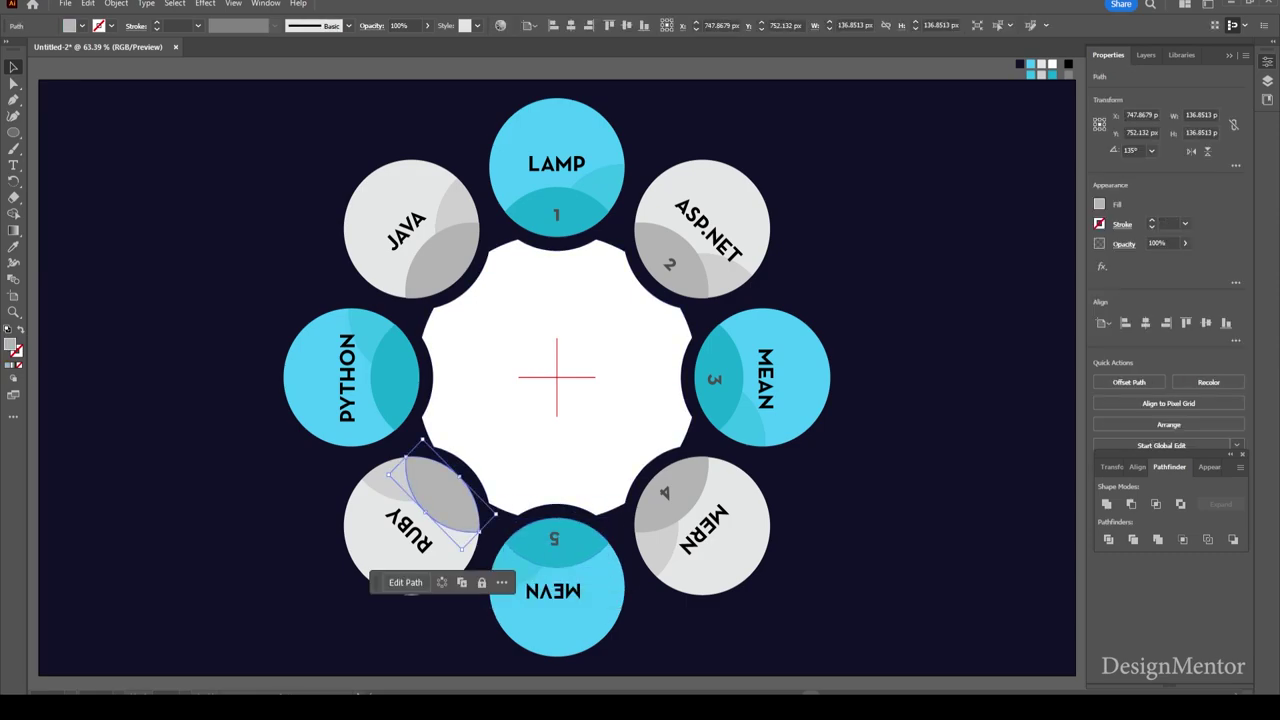
pyautogui.hotkey('shift', 'Right')
pyautogui.hotkey('shift', 'Right')
pyautogui.hotkey('shift', 'Right')
pyautogui.hotkey('shift', 'Right')
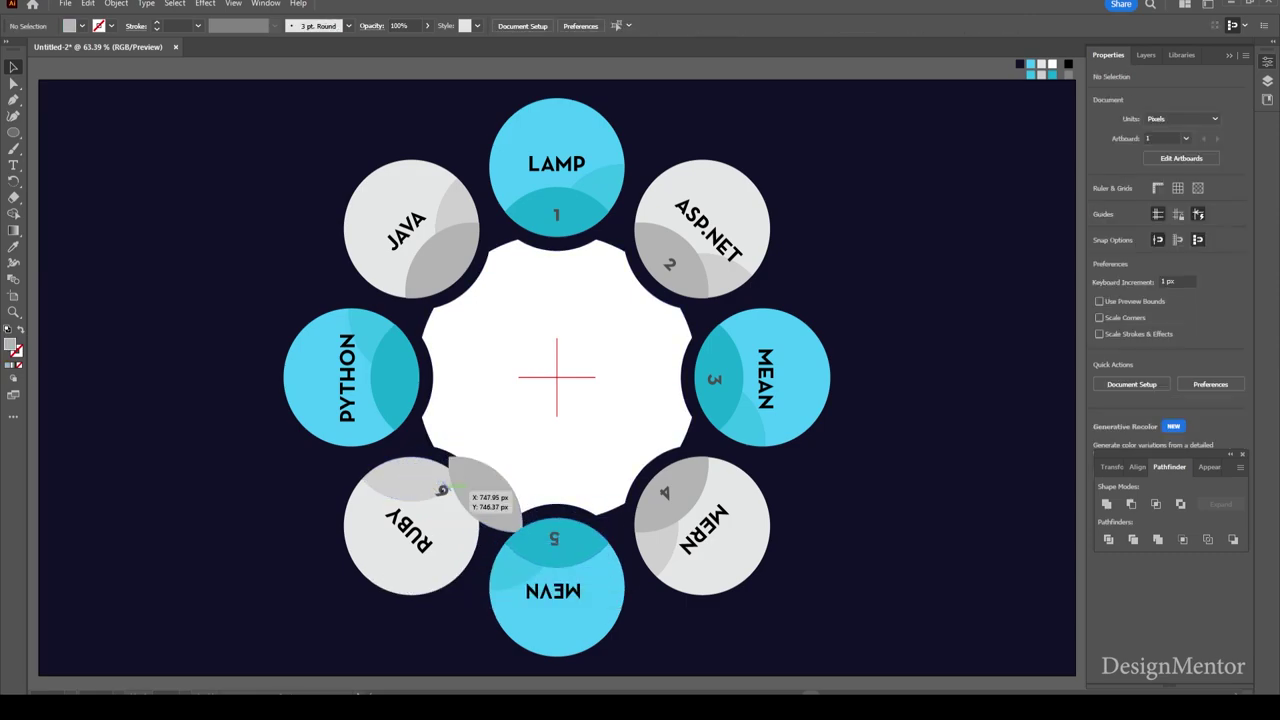
pyautogui.click(441, 490)
pyautogui.rightClick(441, 490)
pyautogui.click(700, 422)
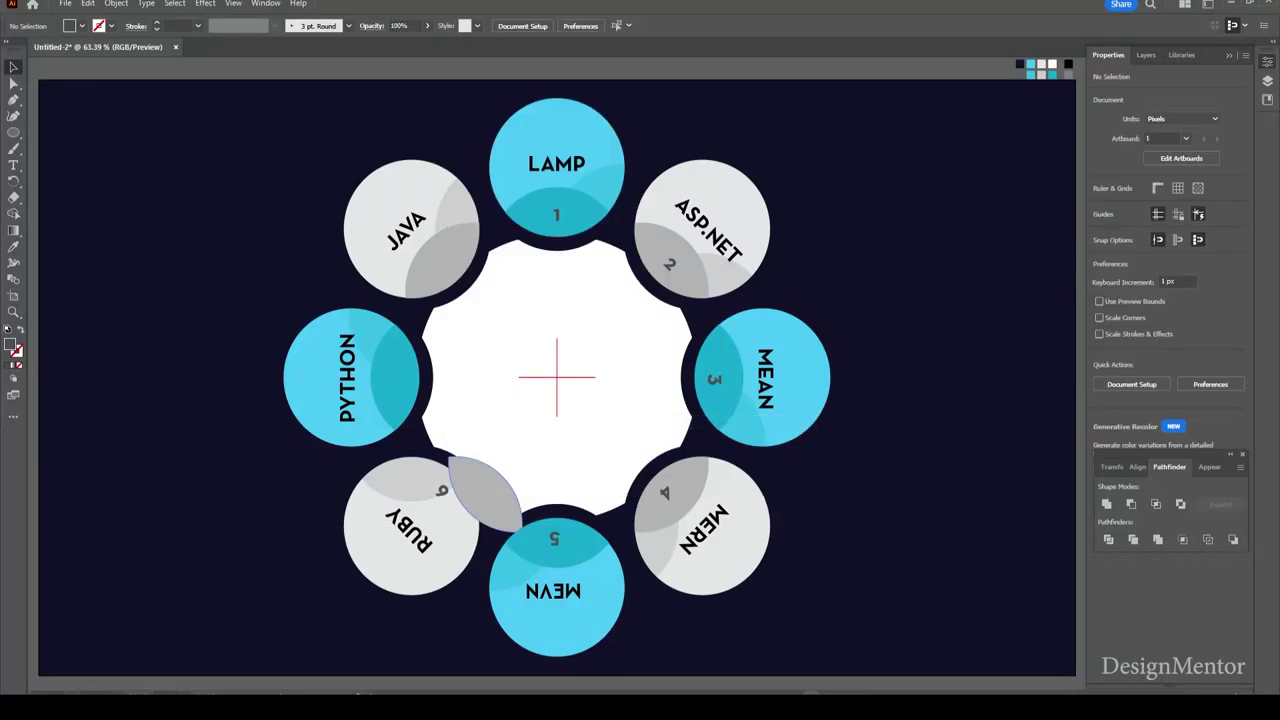
pyautogui.click(485, 490)
pyautogui.hotkey('shift', 'Left')
pyautogui.hotkey('shift', 'Left')
pyautogui.hotkey('shift', 'Left')
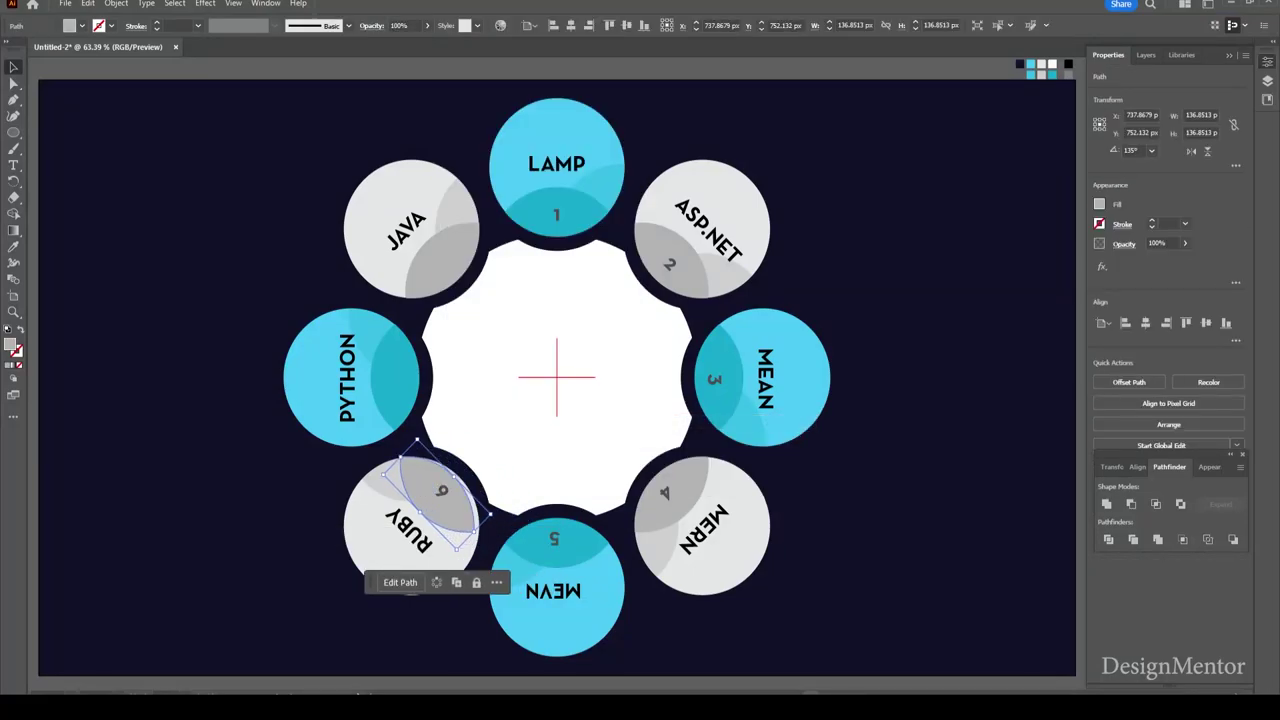
# - Bring the number 7 in front of the cyan PYTHON lens and nudge the lens back under it
pyautogui.click(395, 378)
pyautogui.moveTo(372, 378); pyautogui.dragTo(404, 372)
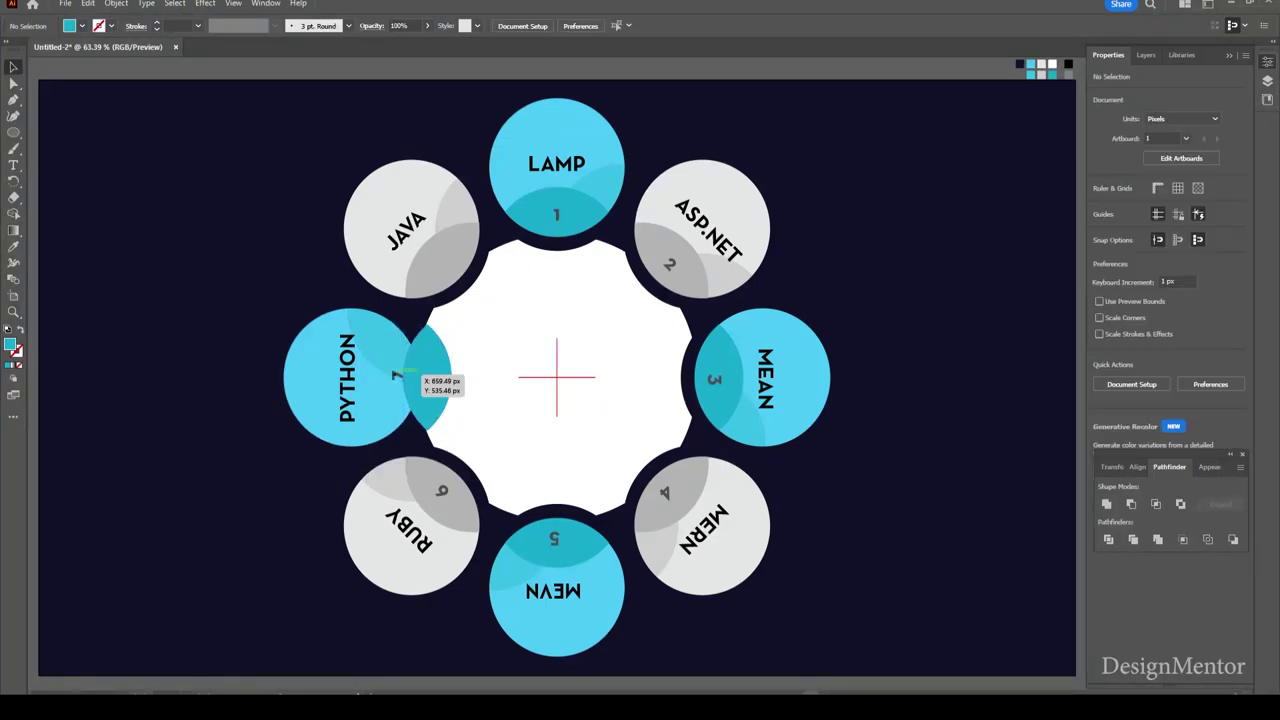
pyautogui.rightClick(397, 375)
pyautogui.click(680, 650)
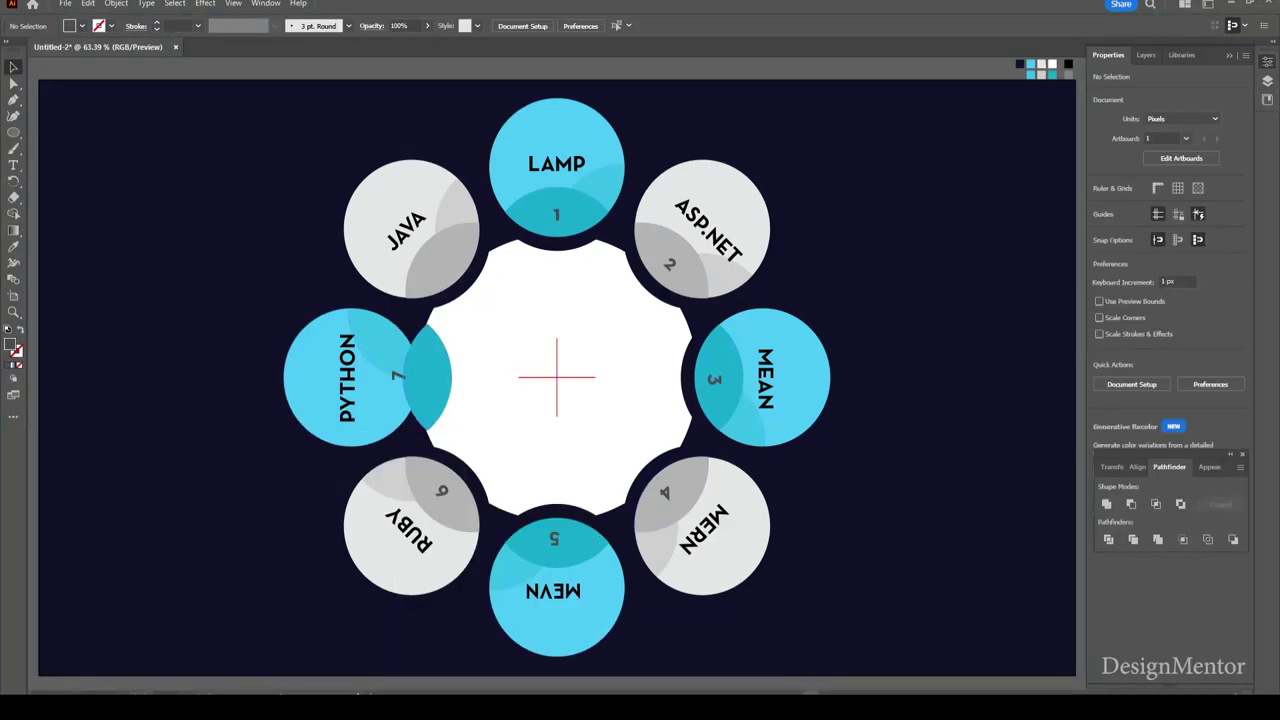
pyautogui.click(428, 378)
pyautogui.hotkey('shift', 'Left')
pyautogui.hotkey('shift', 'Left')
pyautogui.hotkey('shift', 'Left')
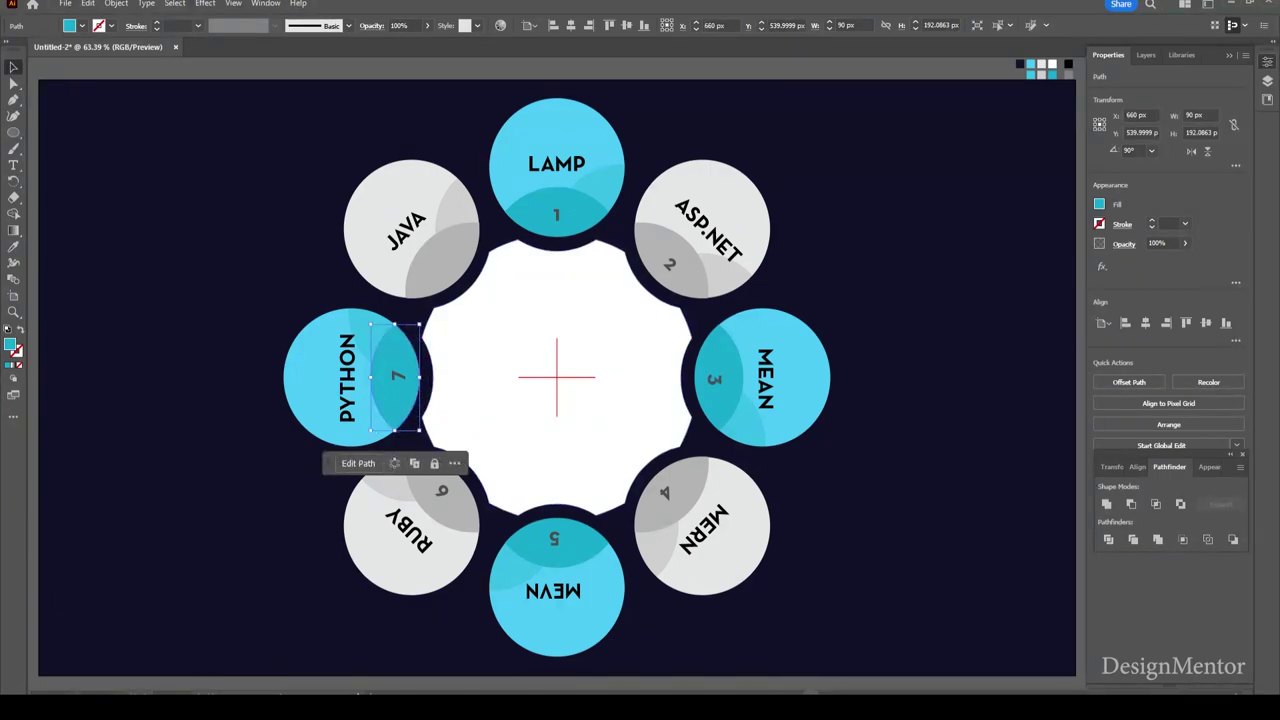
pyautogui.hotkey('ctrl', 'shift', 'a')
# - Bring the number 8 in front of the JAVA lens and move the lens back under it
pyautogui.moveTo(425, 256); pyautogui.dragTo(470, 258)
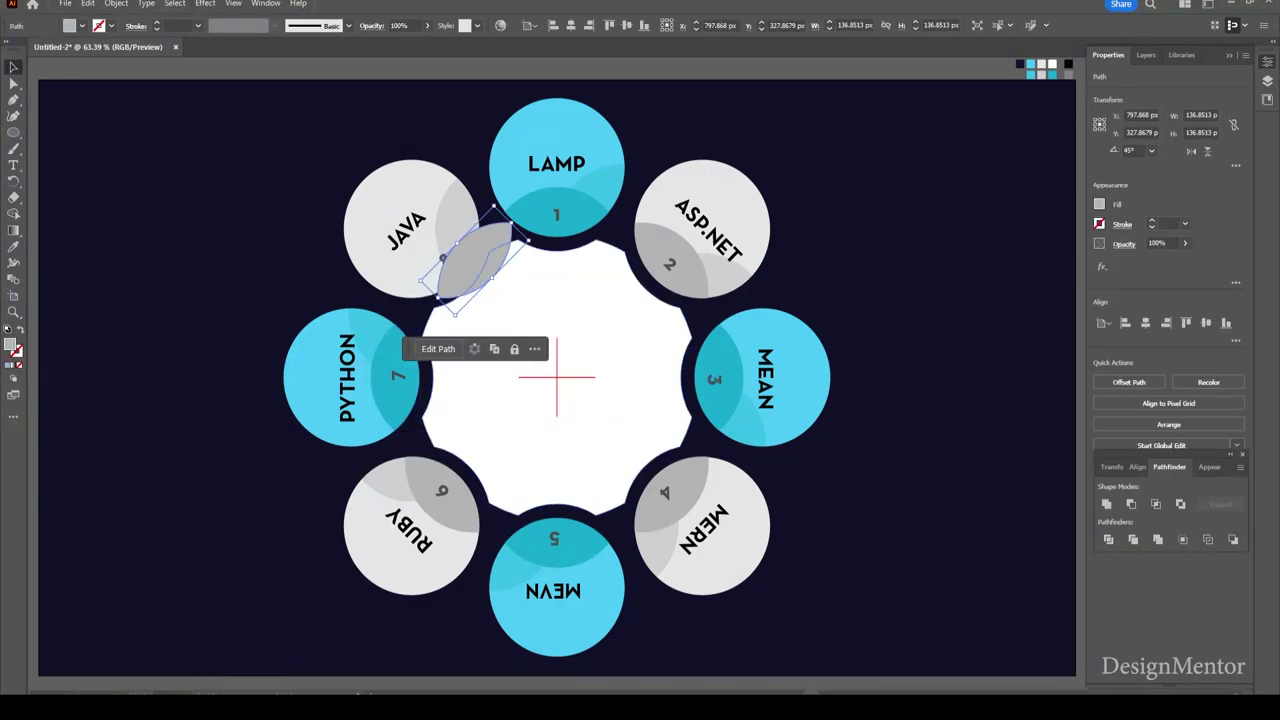
pyautogui.click(445, 259)
pyautogui.rightClick(441, 253)
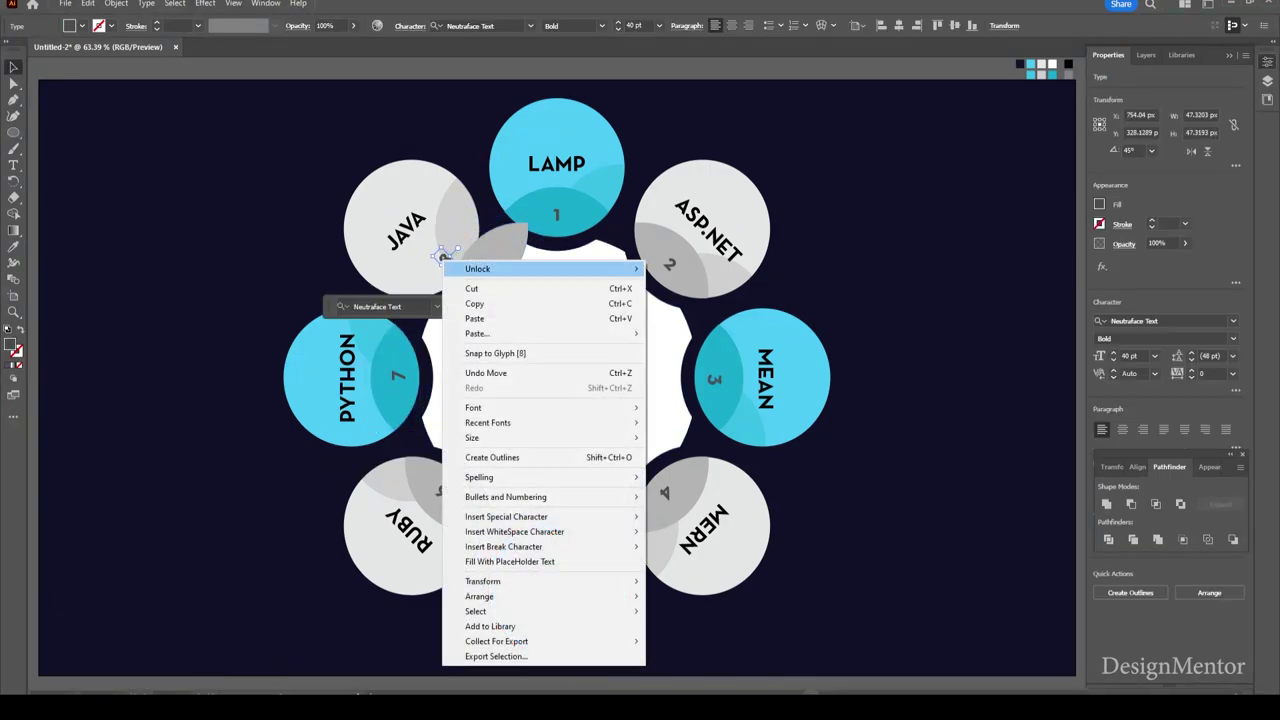
pyautogui.click(700, 597)
pyautogui.moveTo(492, 257); pyautogui.dragTo(445, 252)
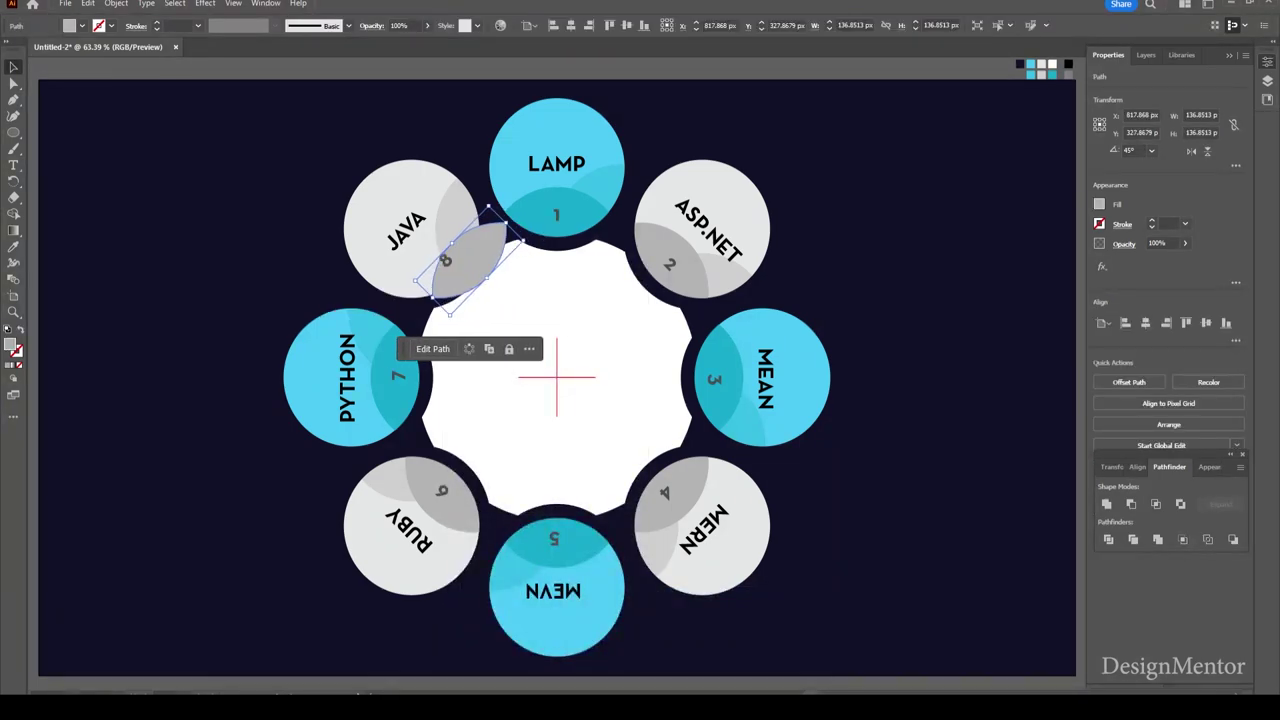
pyautogui.click(557, 355)
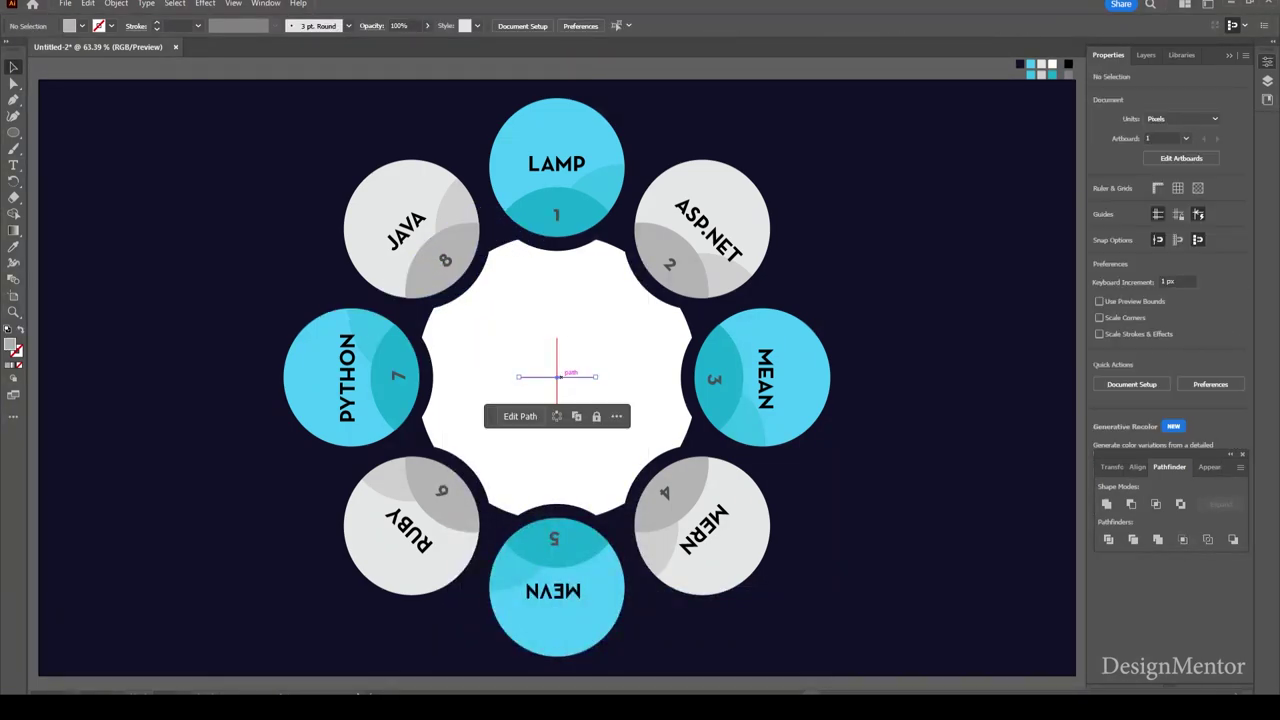
# - Copy the number 1 text down into the white centre shape
pyautogui.click(557, 165)
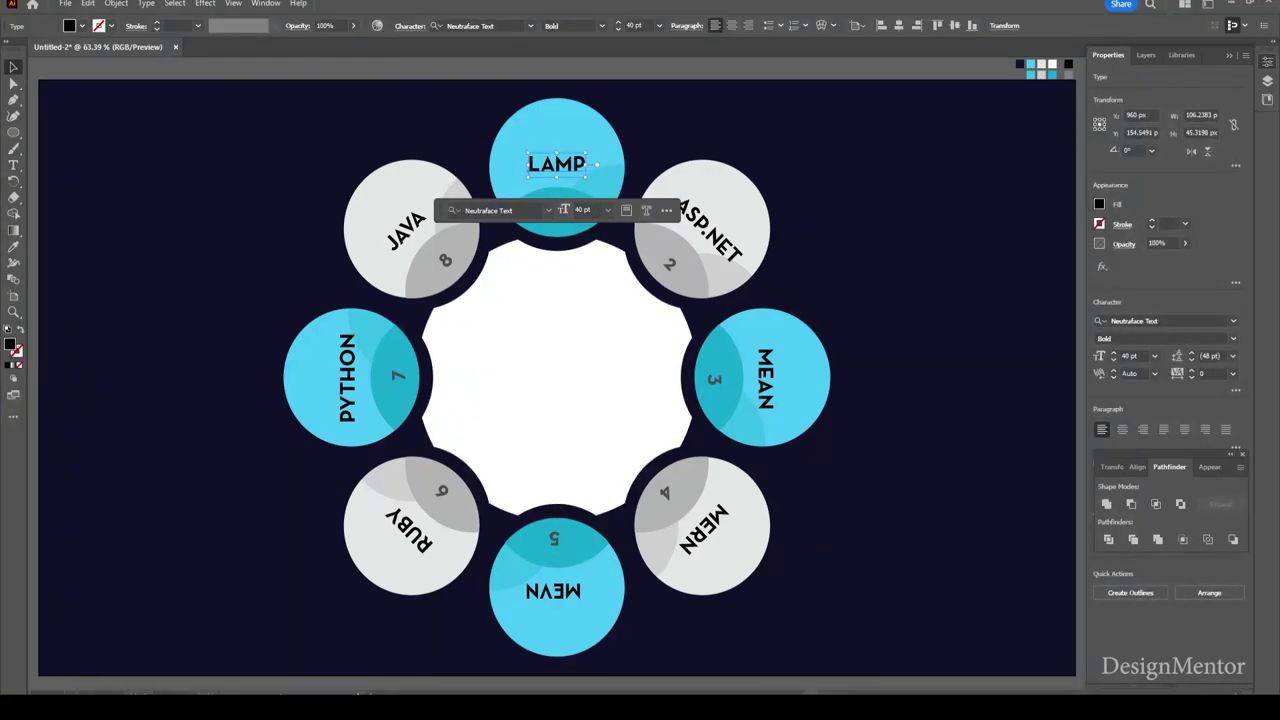
pyautogui.hotkey('ctrl', 'shift', 'a')
pyautogui.click(557, 212)
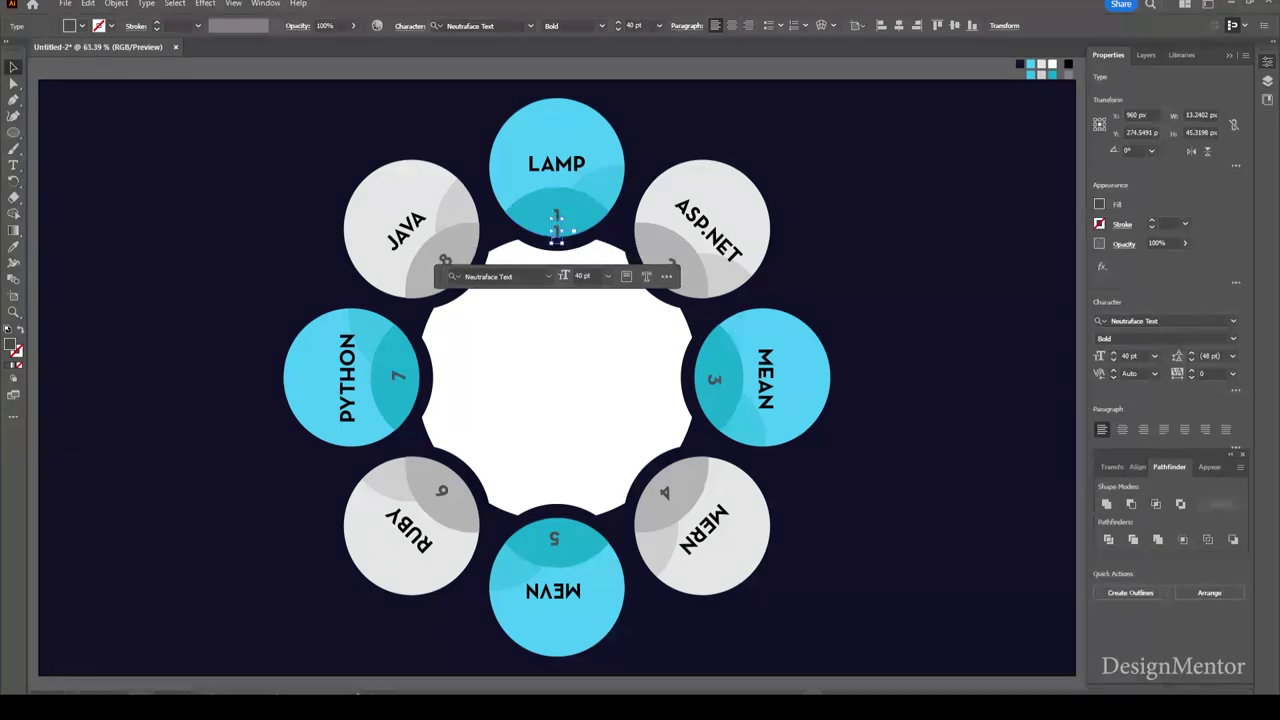
pyautogui.moveTo(557, 213); pyautogui.dragTo(557, 313)
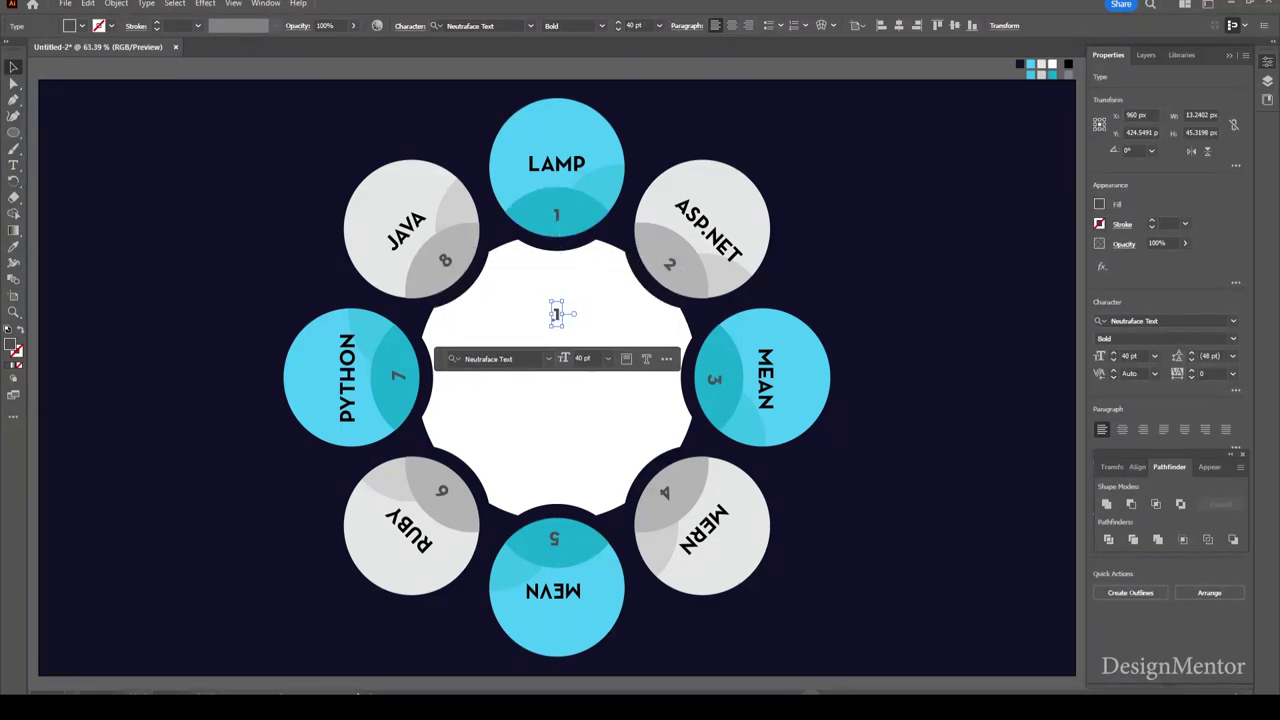
pyautogui.hotkey('ctrl', 'shift', 'a')
pyautogui.hotkey('ctrl', 'z')
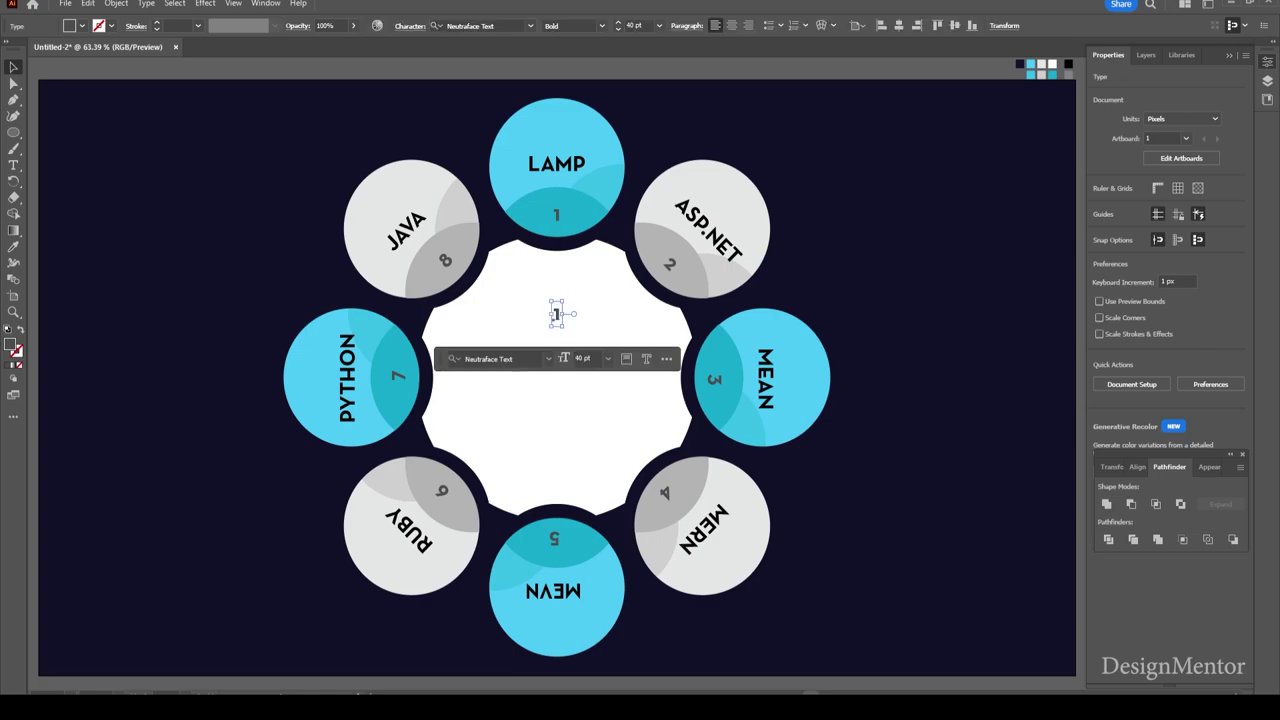
# - Edit the copied centre text, replacing the 1 with "a"
pyautogui.doubleClick(557, 313)
pyautogui.doubleClick(557, 313)
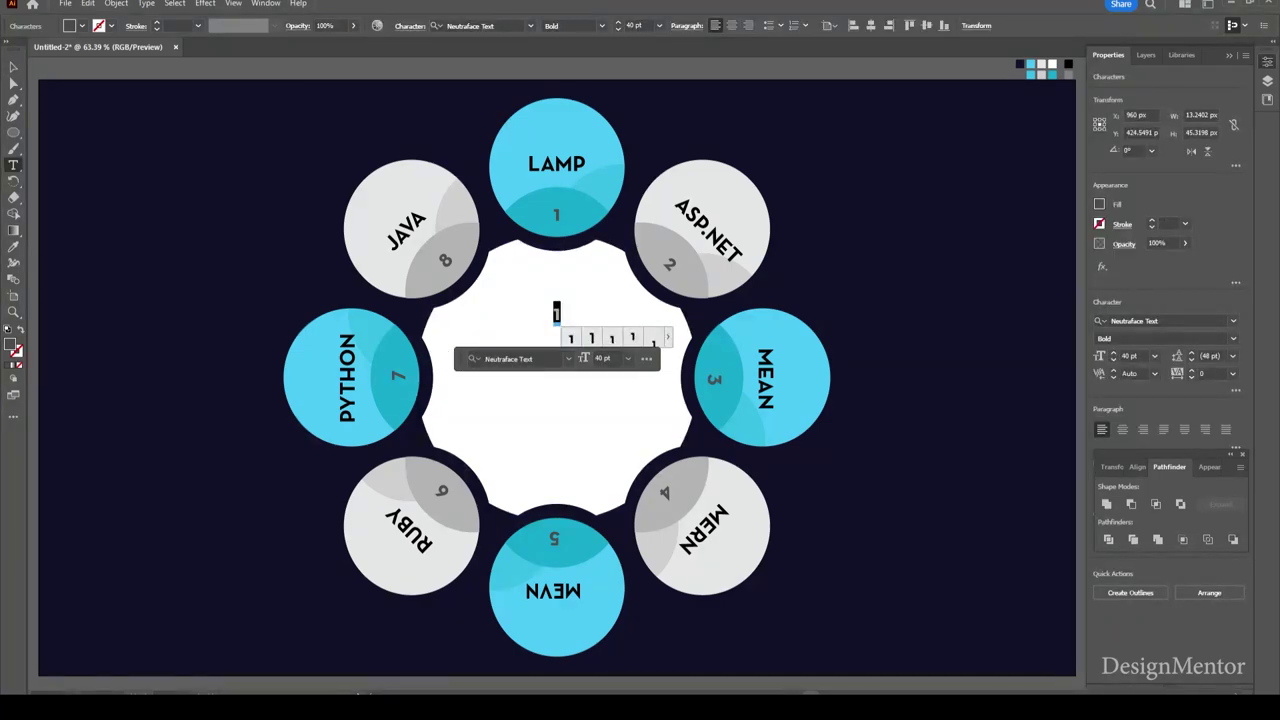
pyautogui.hotkey('ctrl', 'shift', 'a')
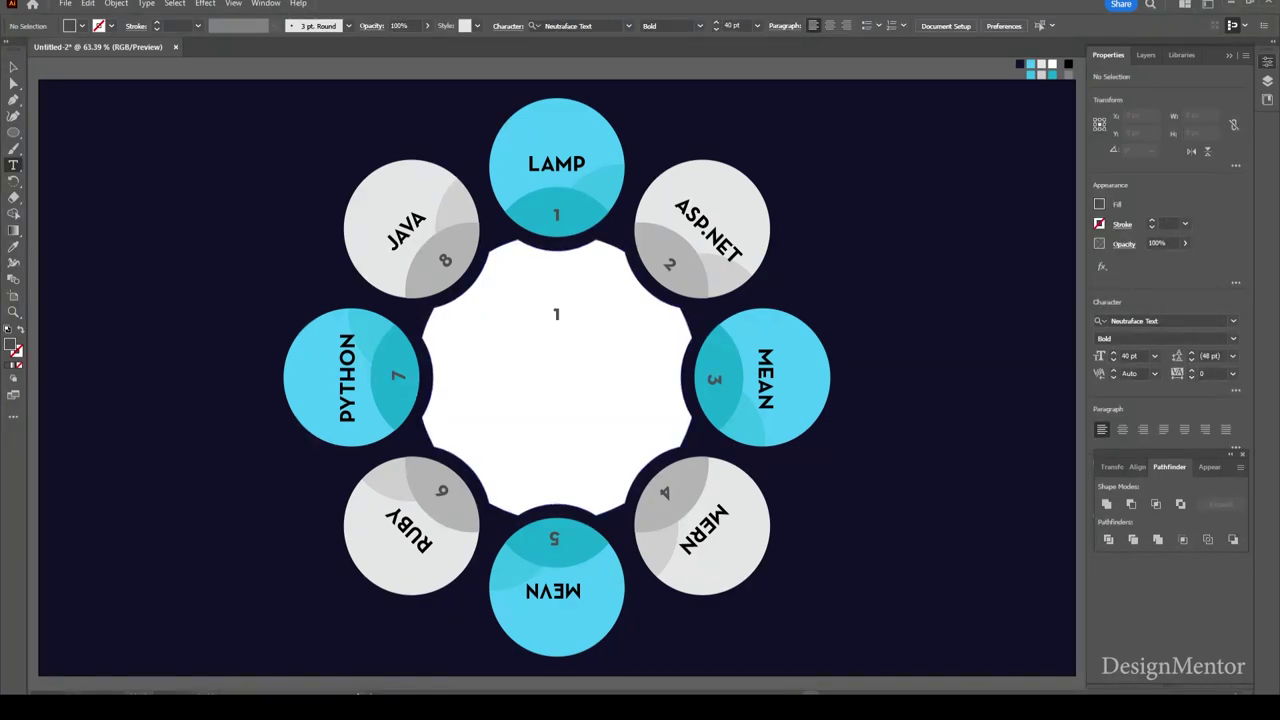
pyautogui.press('v')
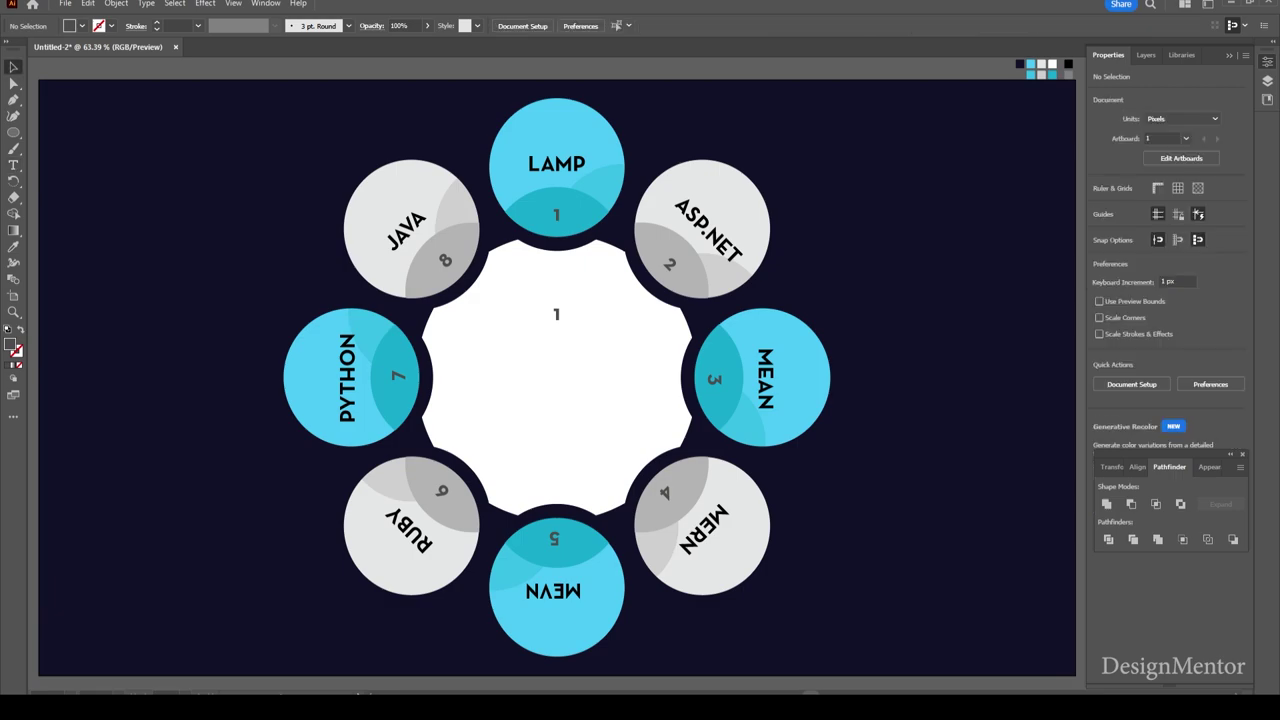
pyautogui.doubleClick(557, 313)
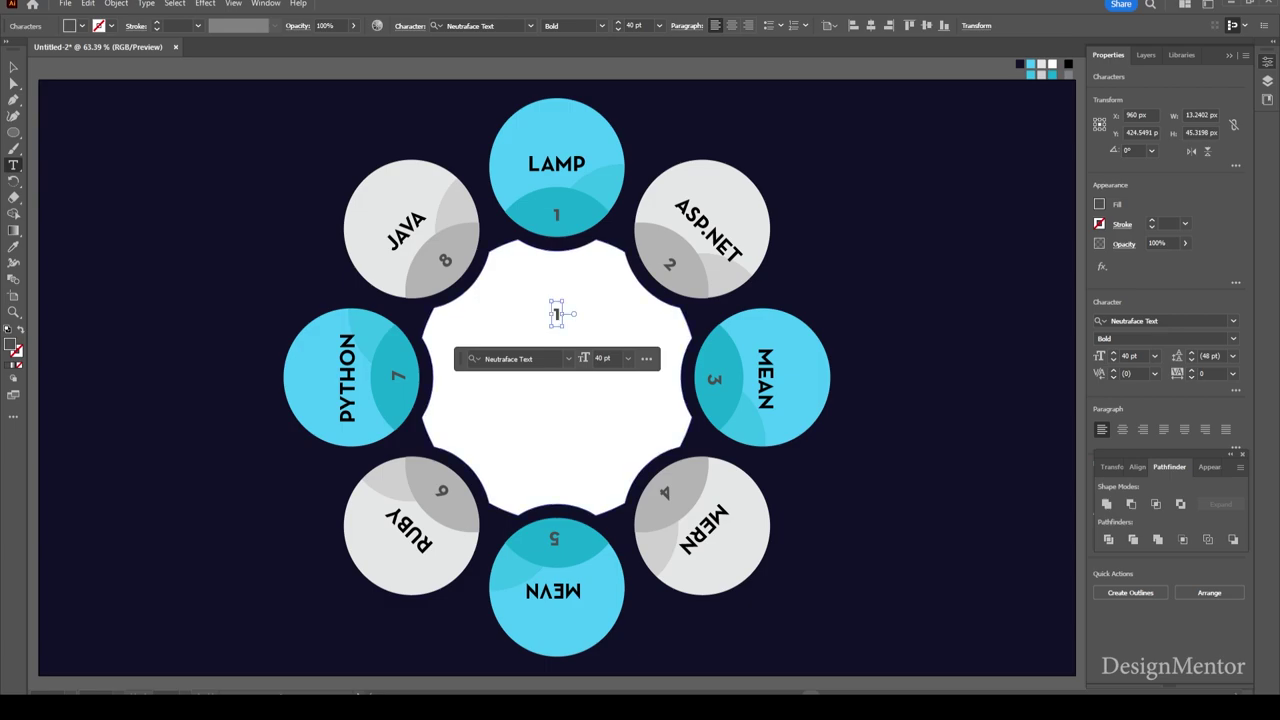
pyautogui.write('a')
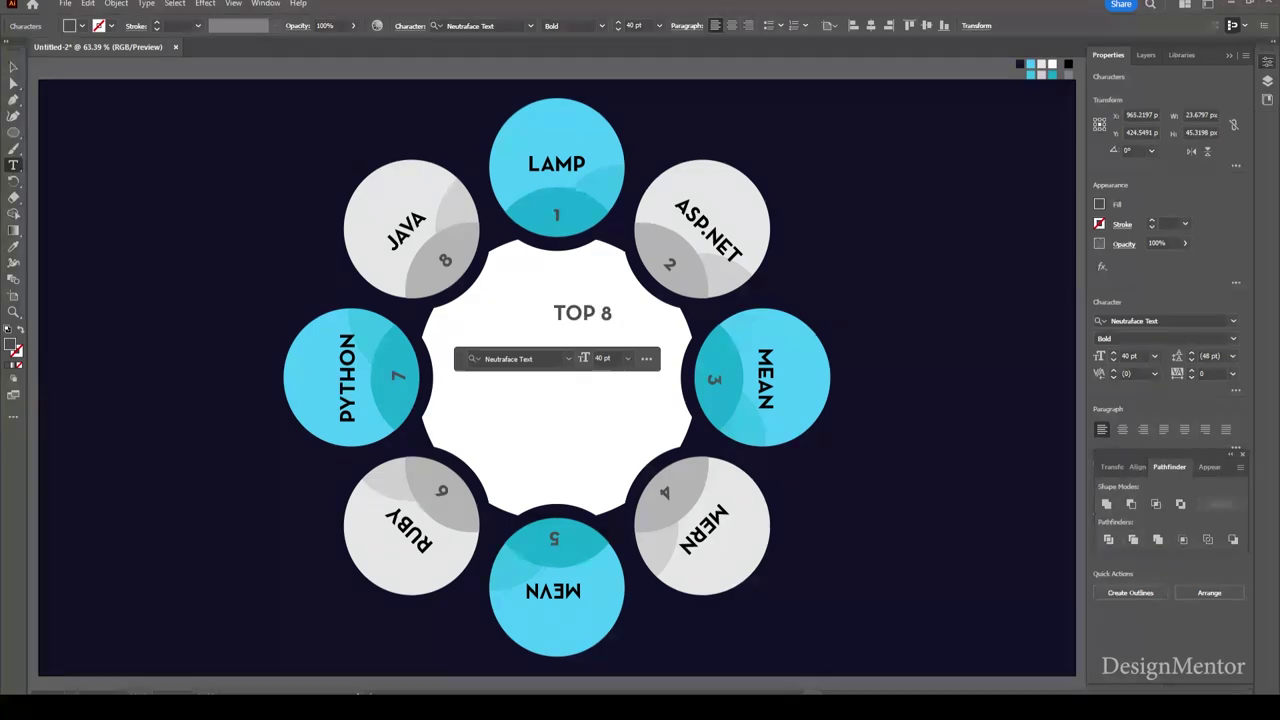
# - Centre the TOP 8 heading horizontally on the artboard
pyautogui.click(1138, 467)
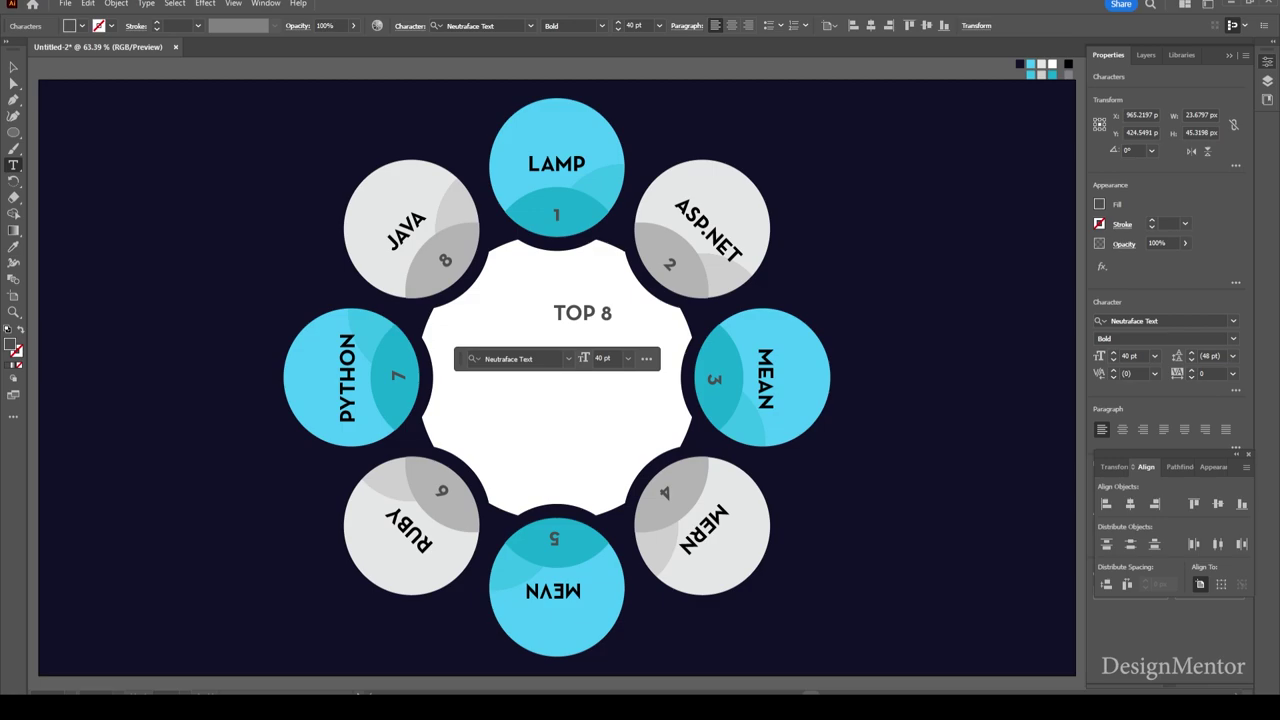
pyautogui.press('Escape')
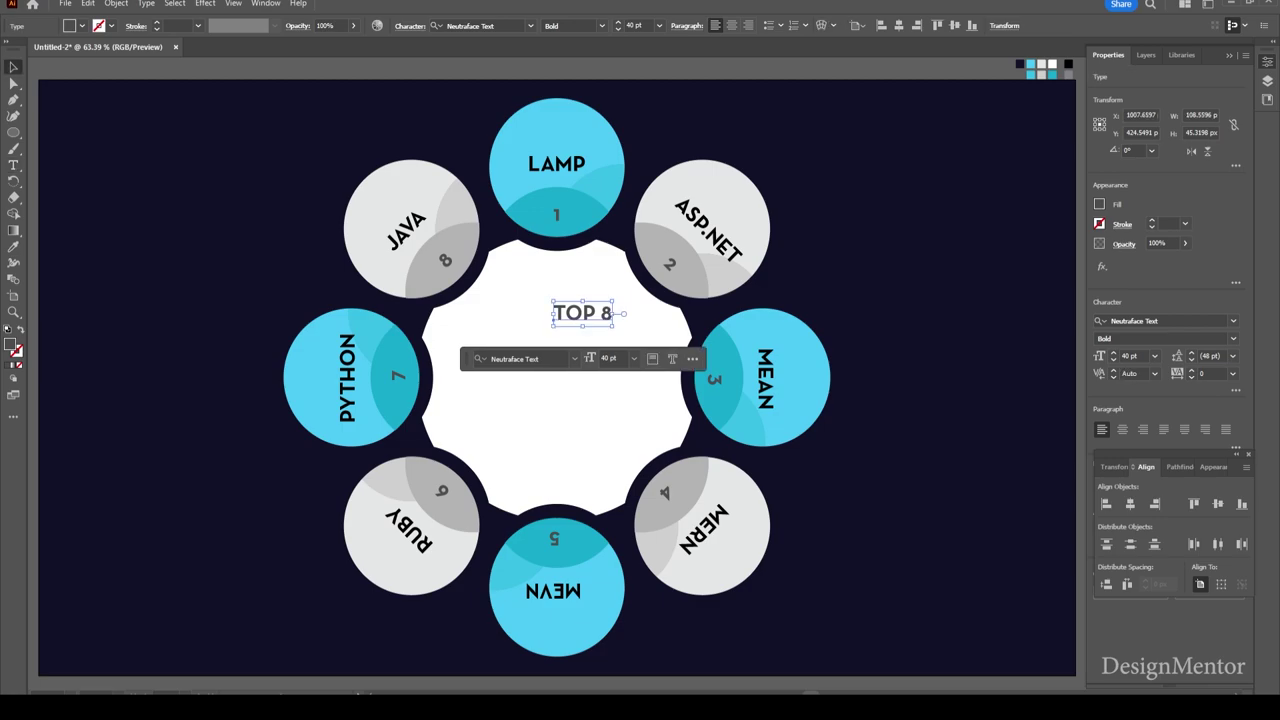
pyautogui.click(1130, 503)
pyautogui.hotkey('ctrl', 'shift', 'a')
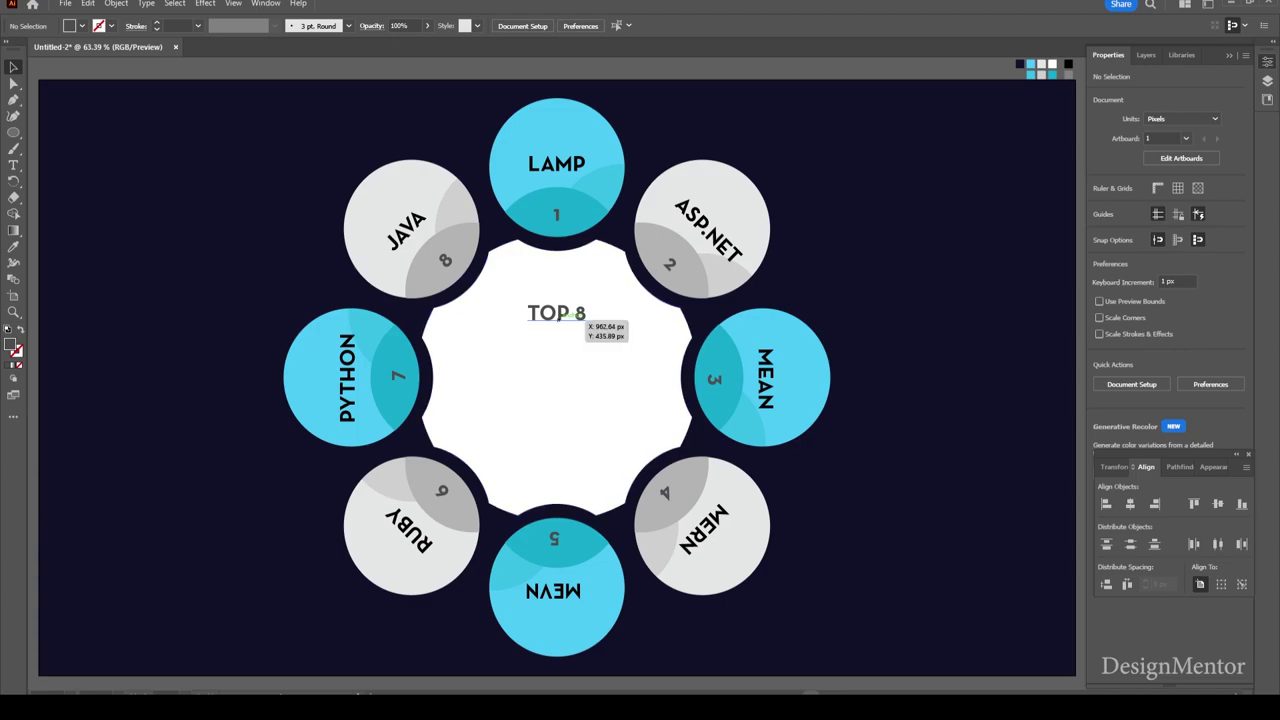
# - Enlarge TOP 8 from 40 pt to 60 pt and recentre it horizontally
pyautogui.click(584, 318)
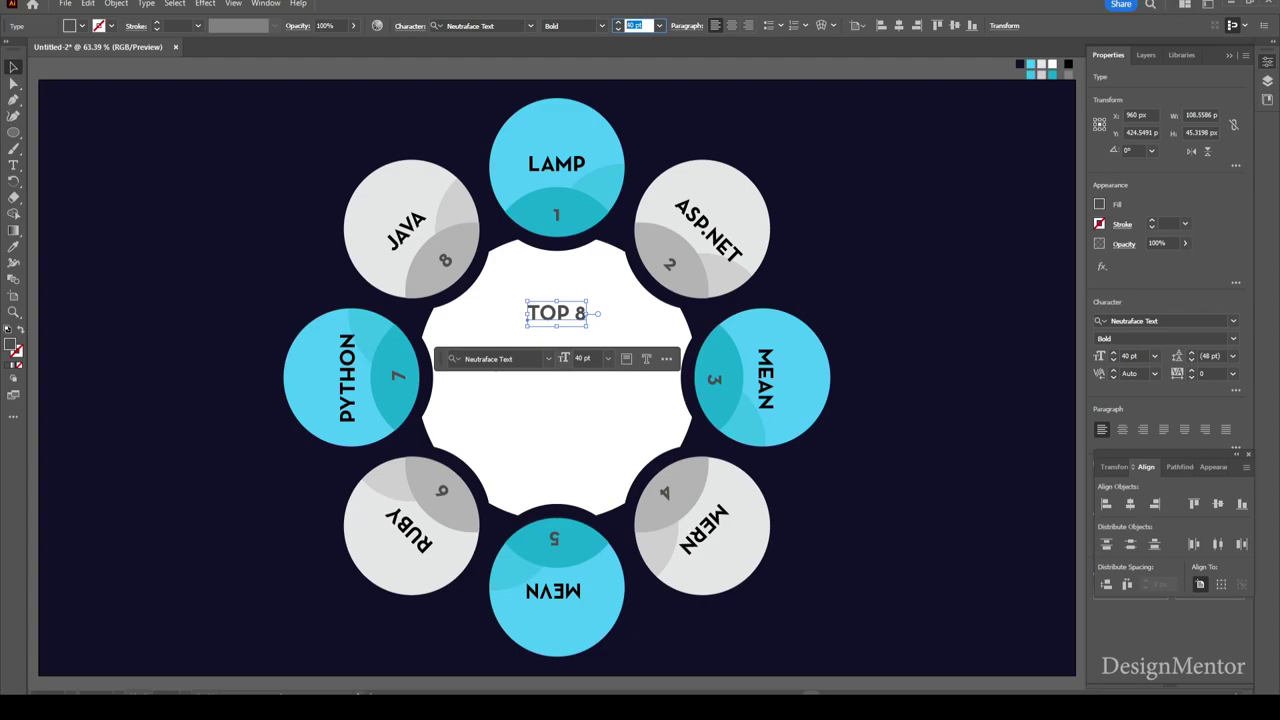
pyautogui.hotkey('shift', 'Up')
pyautogui.hotkey('shift', 'Up')
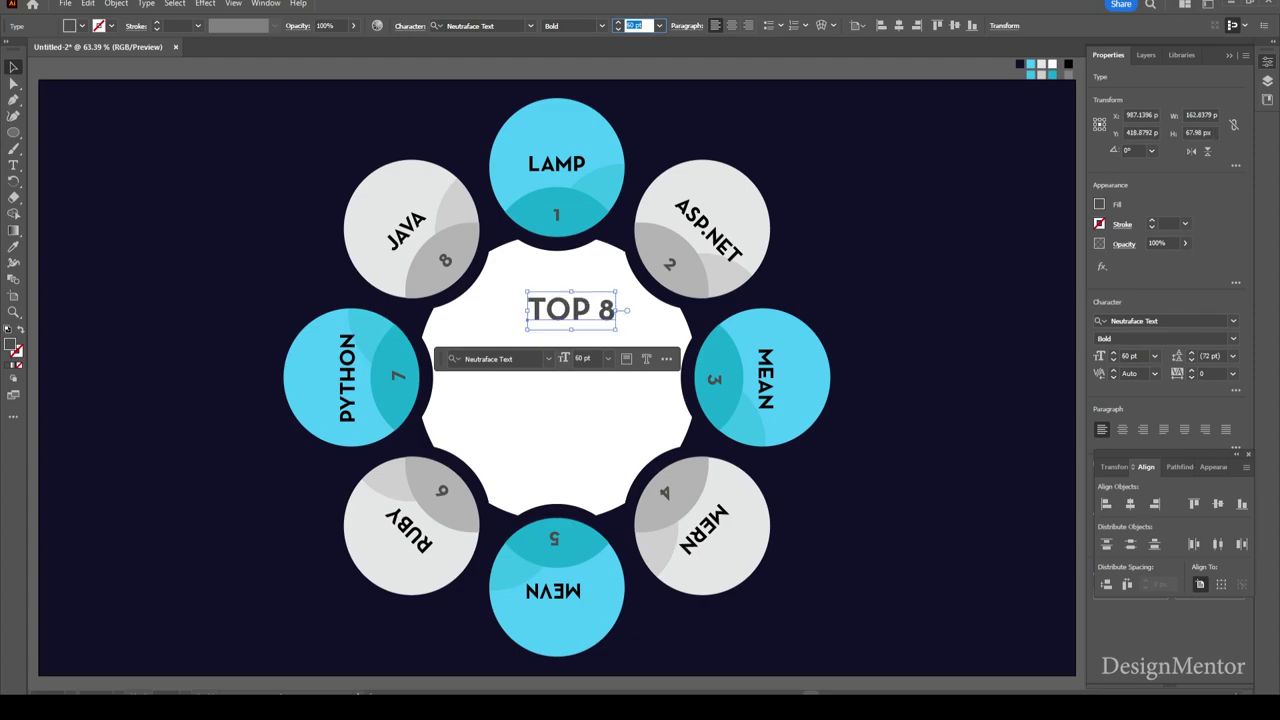
pyautogui.click(1130, 503)
pyautogui.hotkey('ctrl', 'shift', 'a')
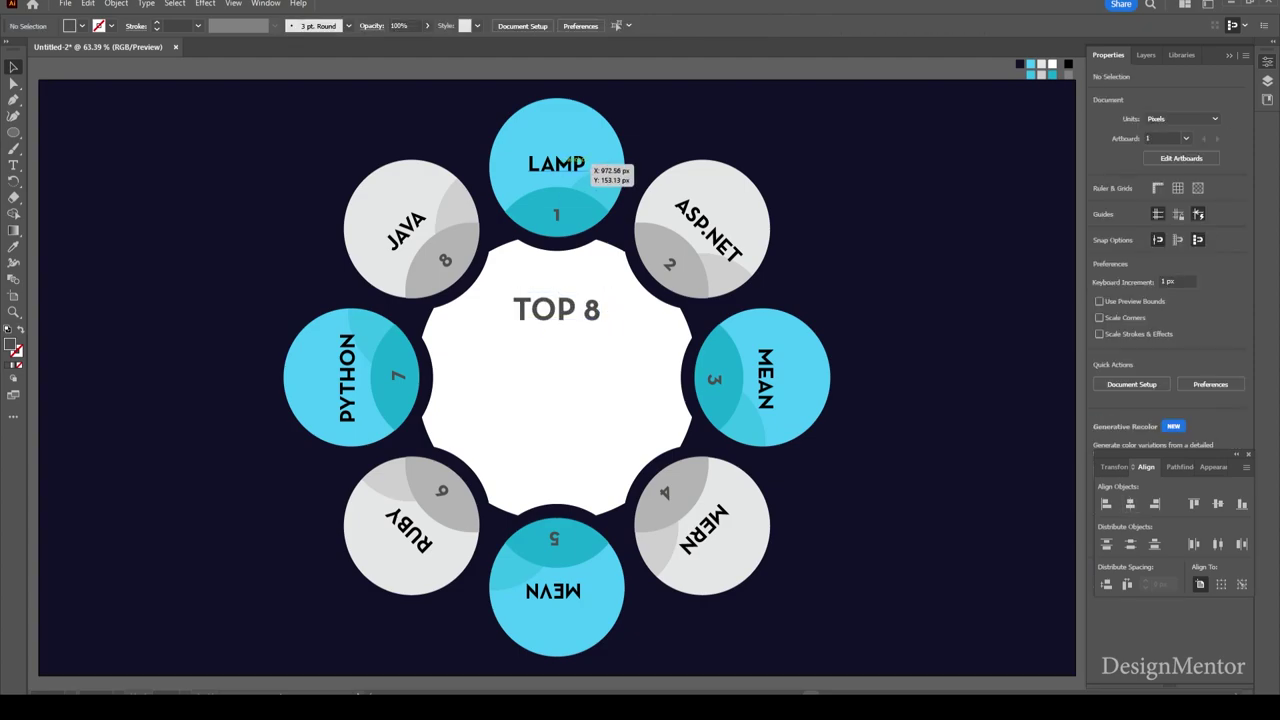
pyautogui.click(587, 165)
# - Copy the LAMP label into the white centre circle and retype it as TECHNOLOGY
pyautogui.moveTo(587, 165); pyautogui.dragTo(630, 378)
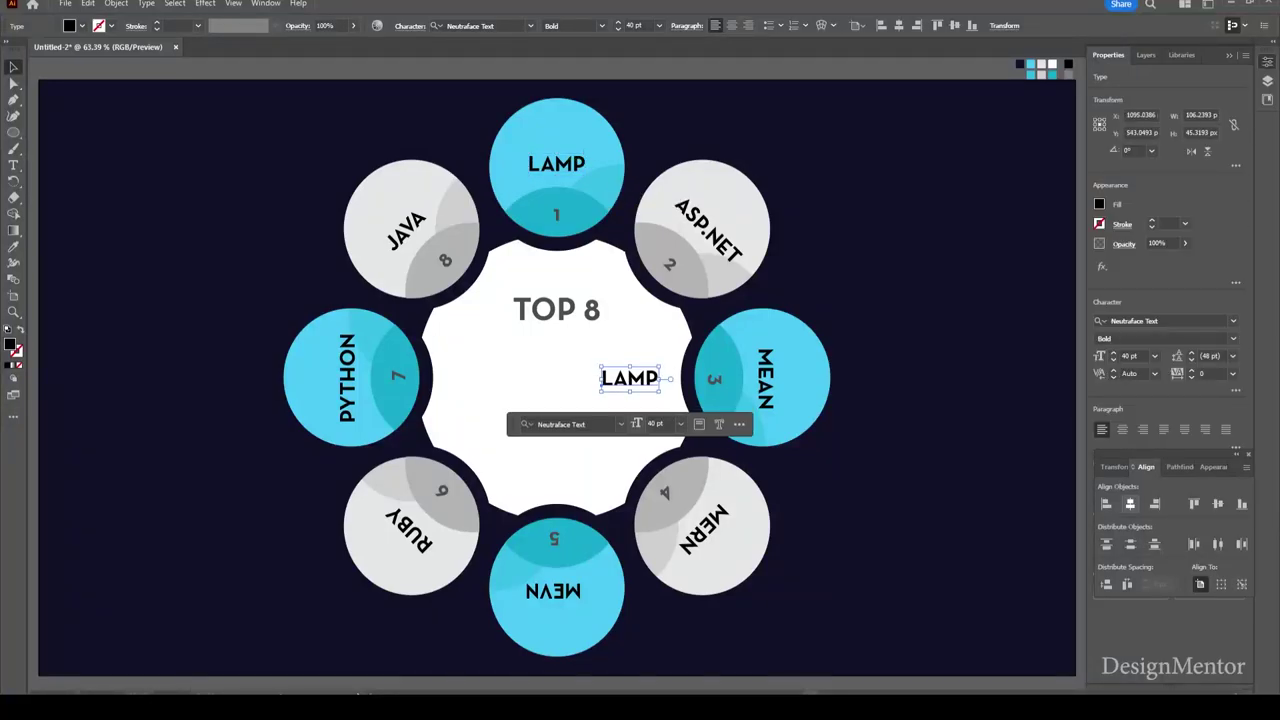
pyautogui.click(1130, 503)
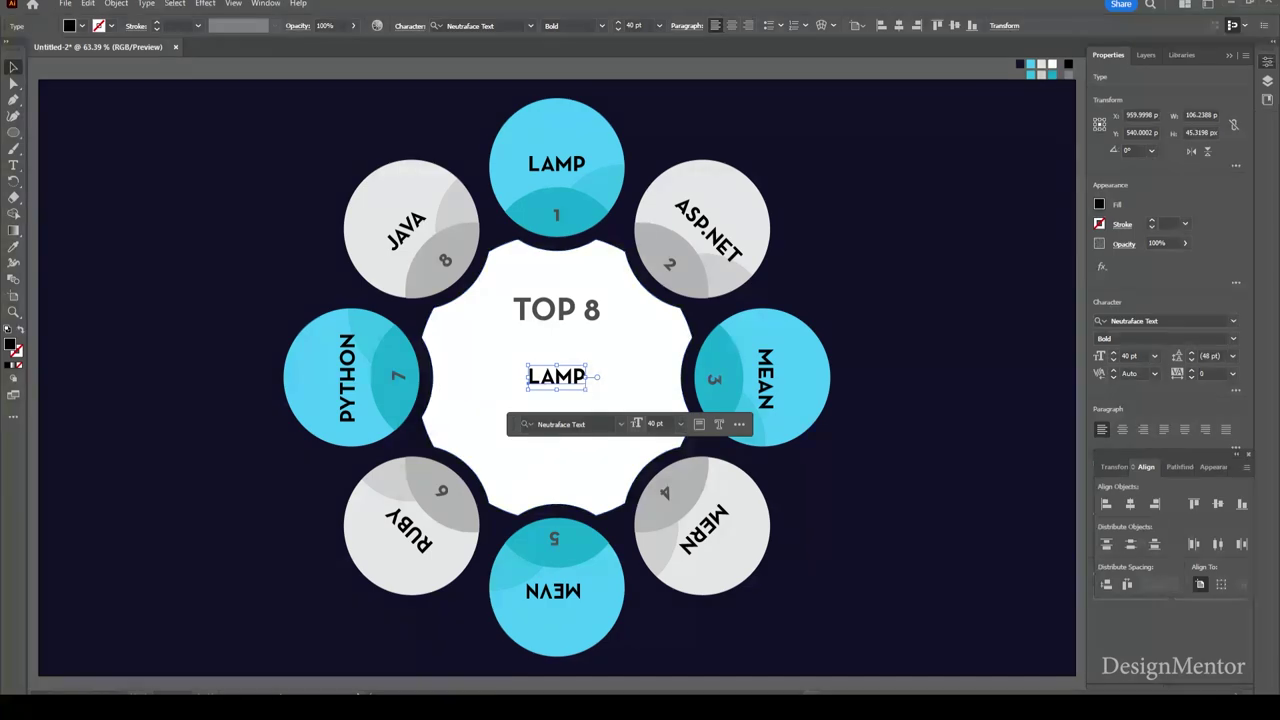
pyautogui.hotkey('ctrl', 'shift', 'a')
pyautogui.click(557, 376)
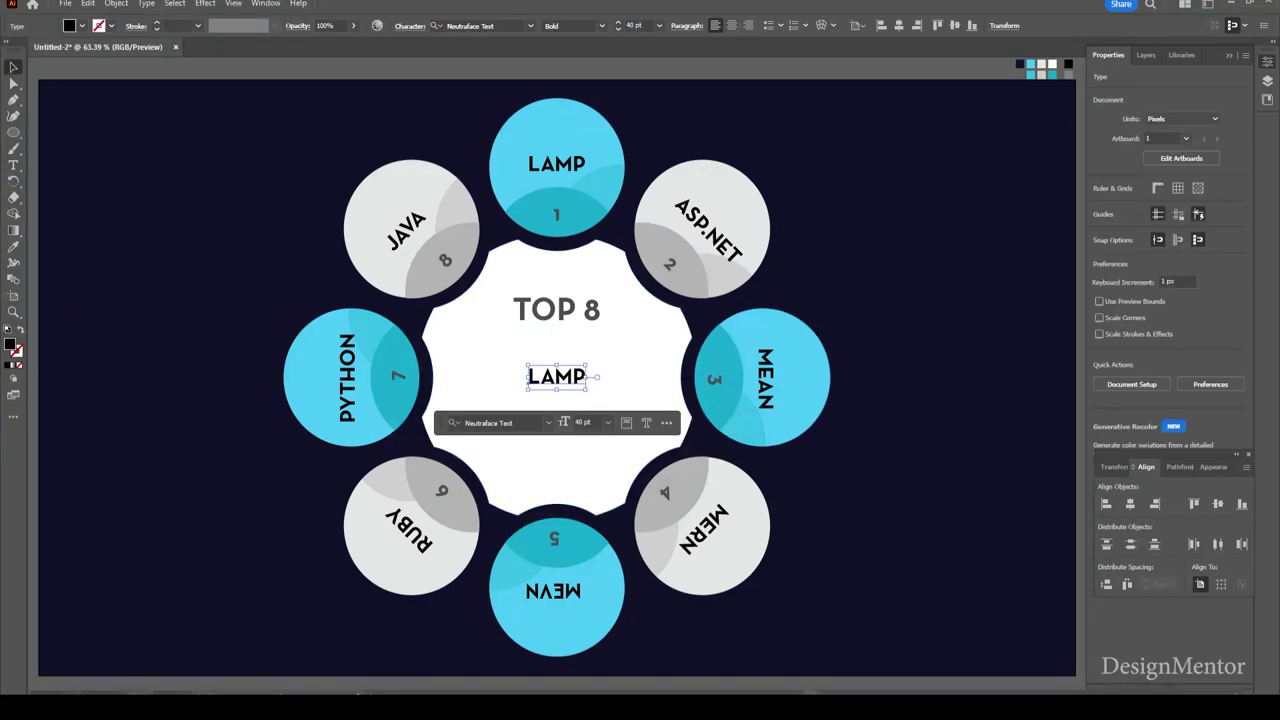
pyautogui.doubleClick(557, 376)
pyautogui.doubleClick(557, 376)
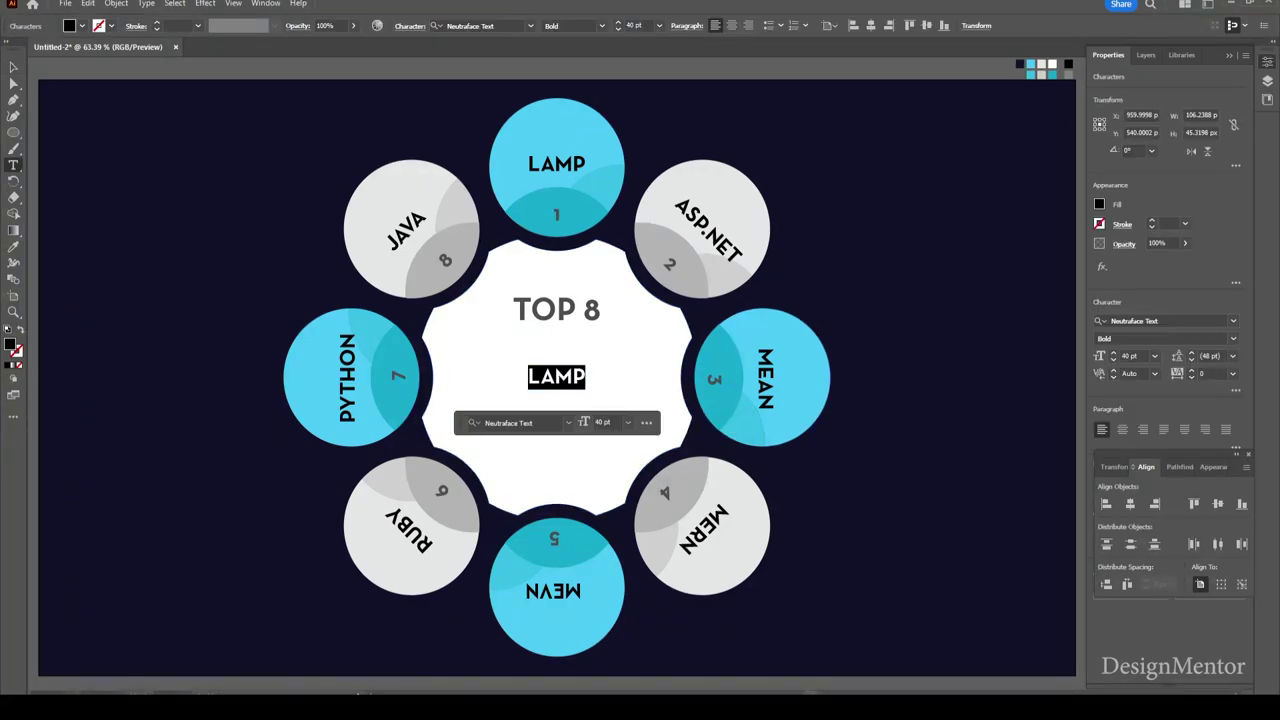
pyautogui.write('t')
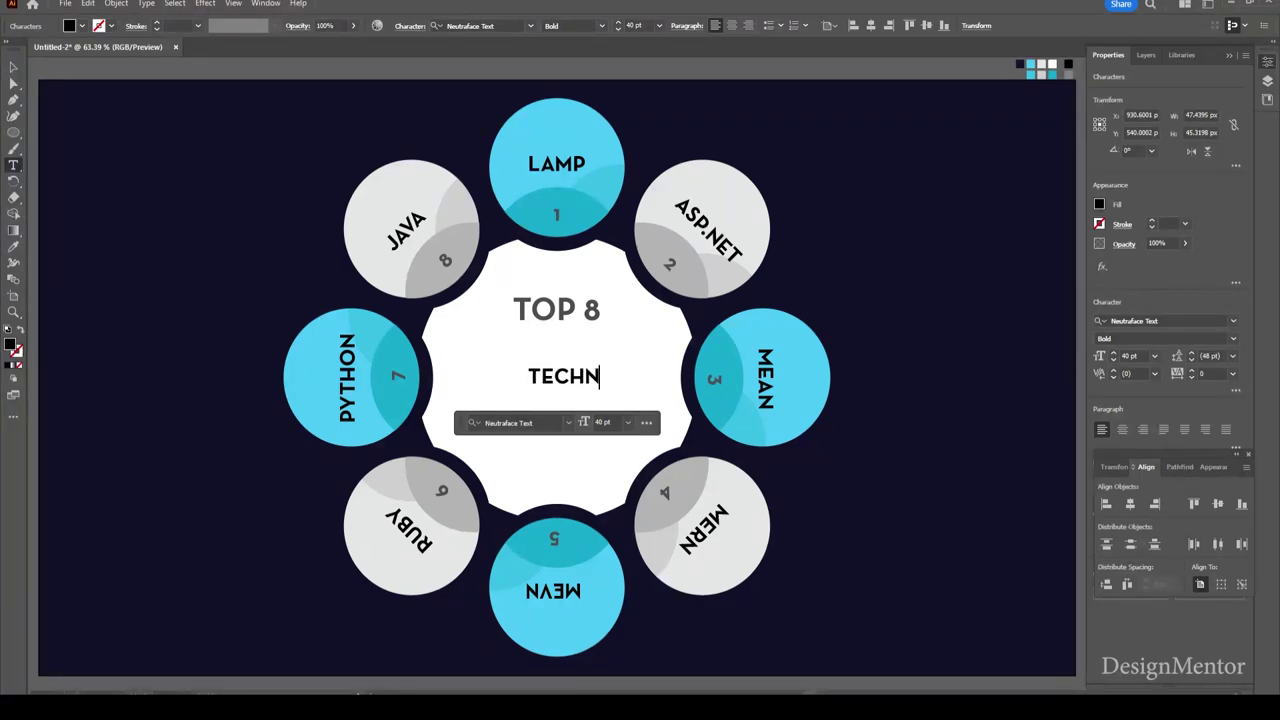
# - Size TECHNOLOGY to 50 pt and centre it horizontally on the artboard
pyautogui.hotkey('ctrl', 'a')
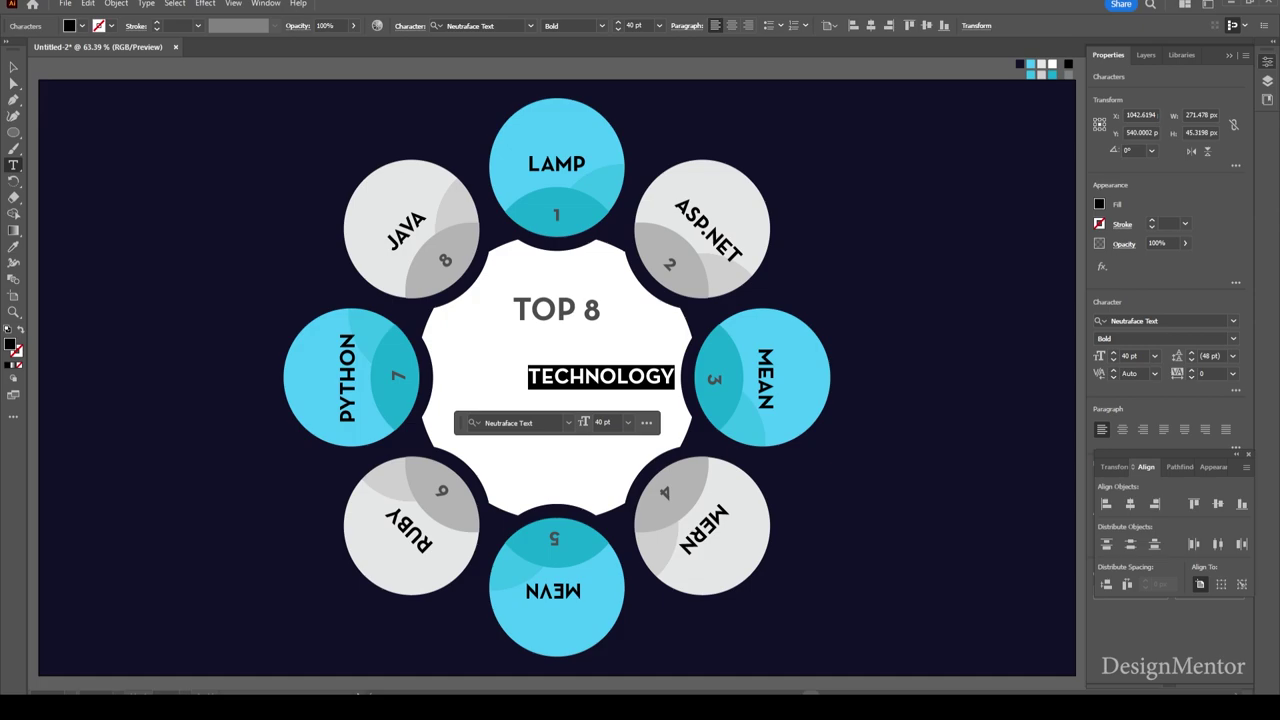
pyautogui.hotkey('shift', 'Up')
pyautogui.hotkey('shift', 'Up')
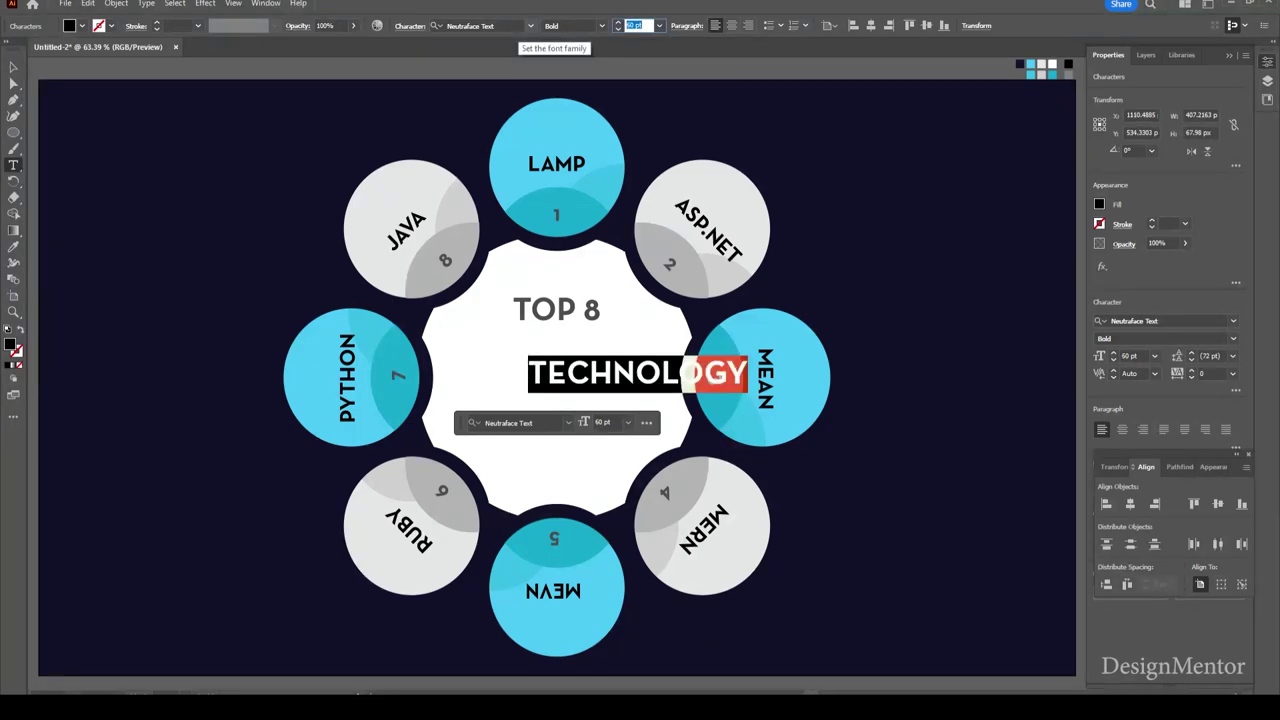
pyautogui.press('Escape')
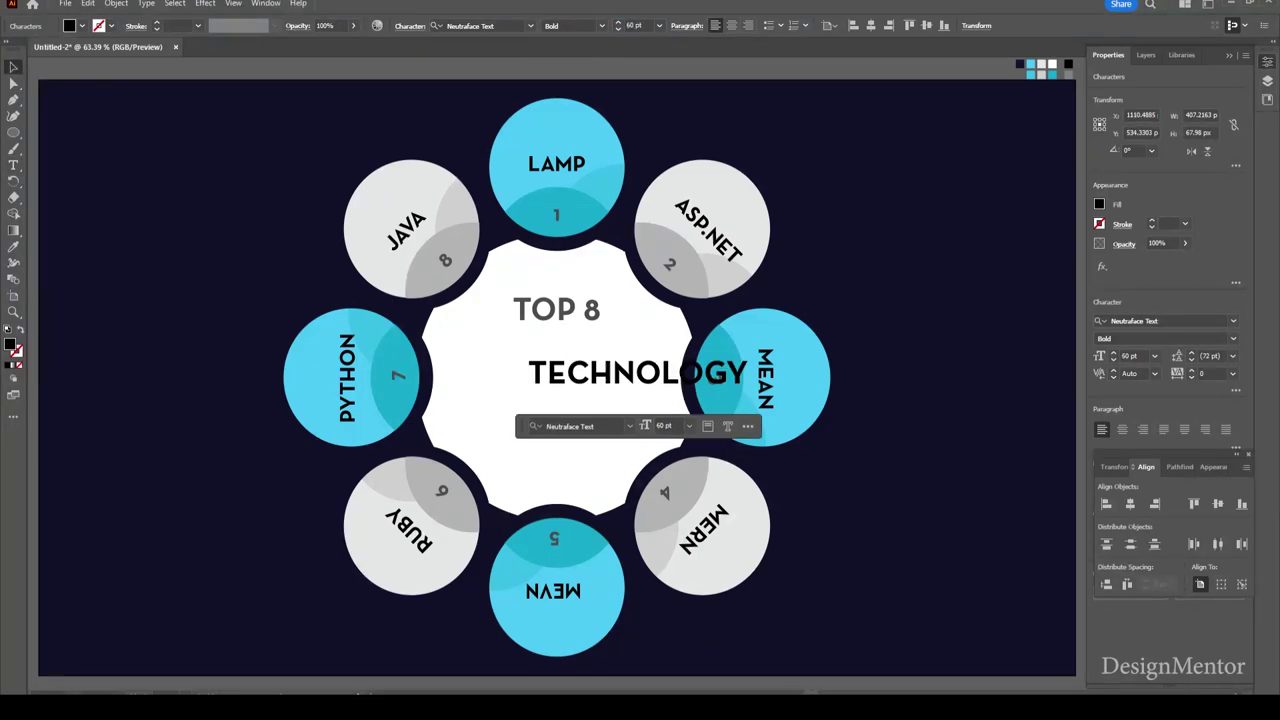
pyautogui.click(1130, 504)
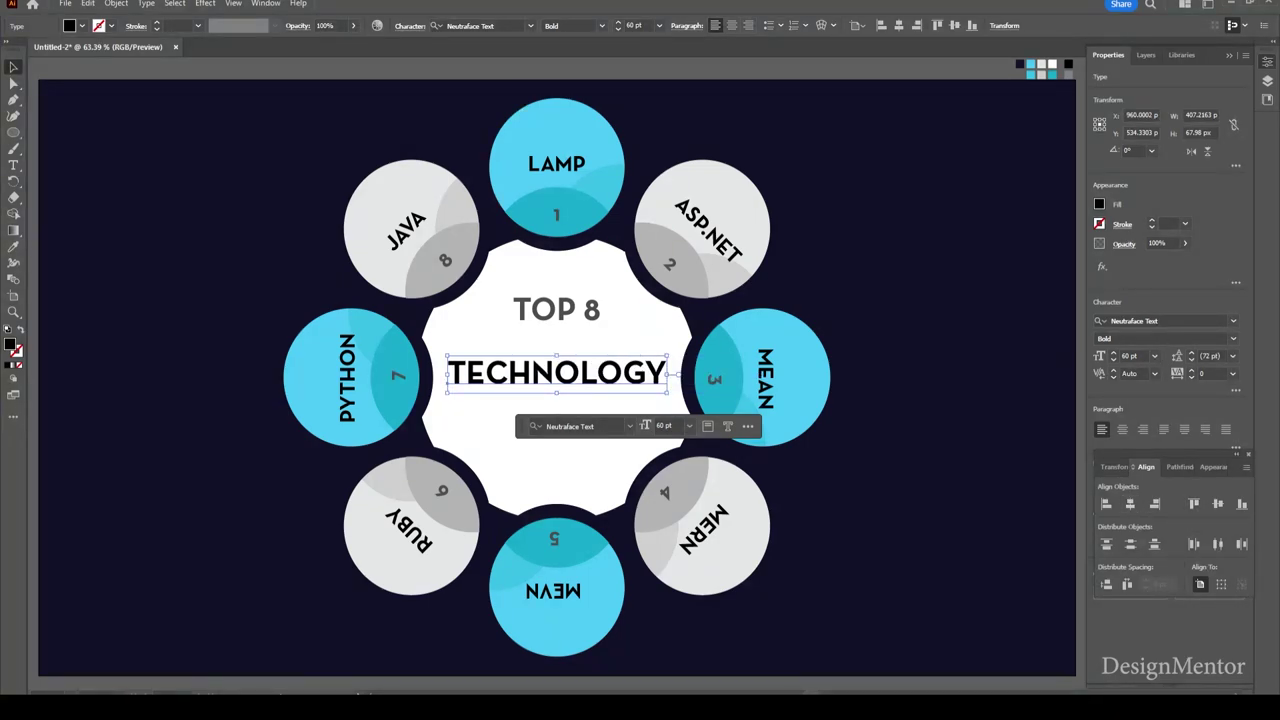
pyautogui.click(634, 25)
pyautogui.press('Down')
pyautogui.press('Down')
pyautogui.press('Down')
pyautogui.press('Down')
pyautogui.press('Down')
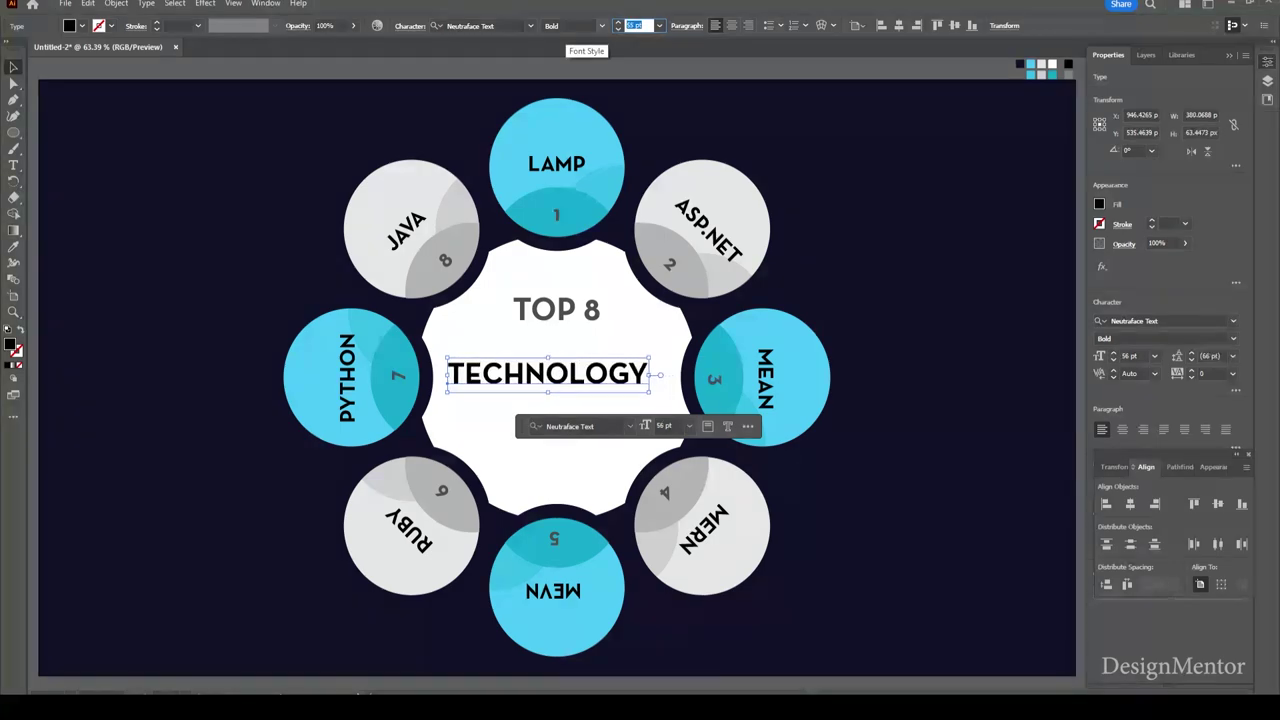
pyautogui.press('Down')
pyautogui.press('Down')
pyautogui.press('Down')
pyautogui.press('Down')
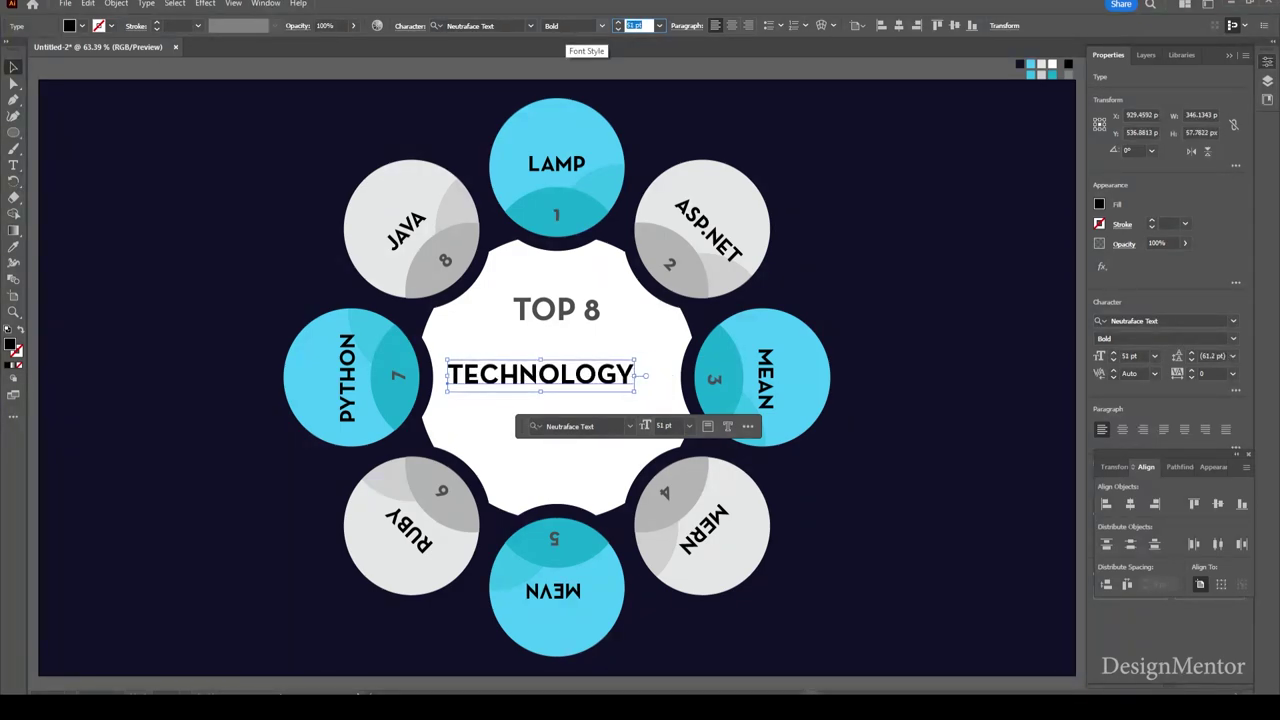
pyautogui.press('Down')
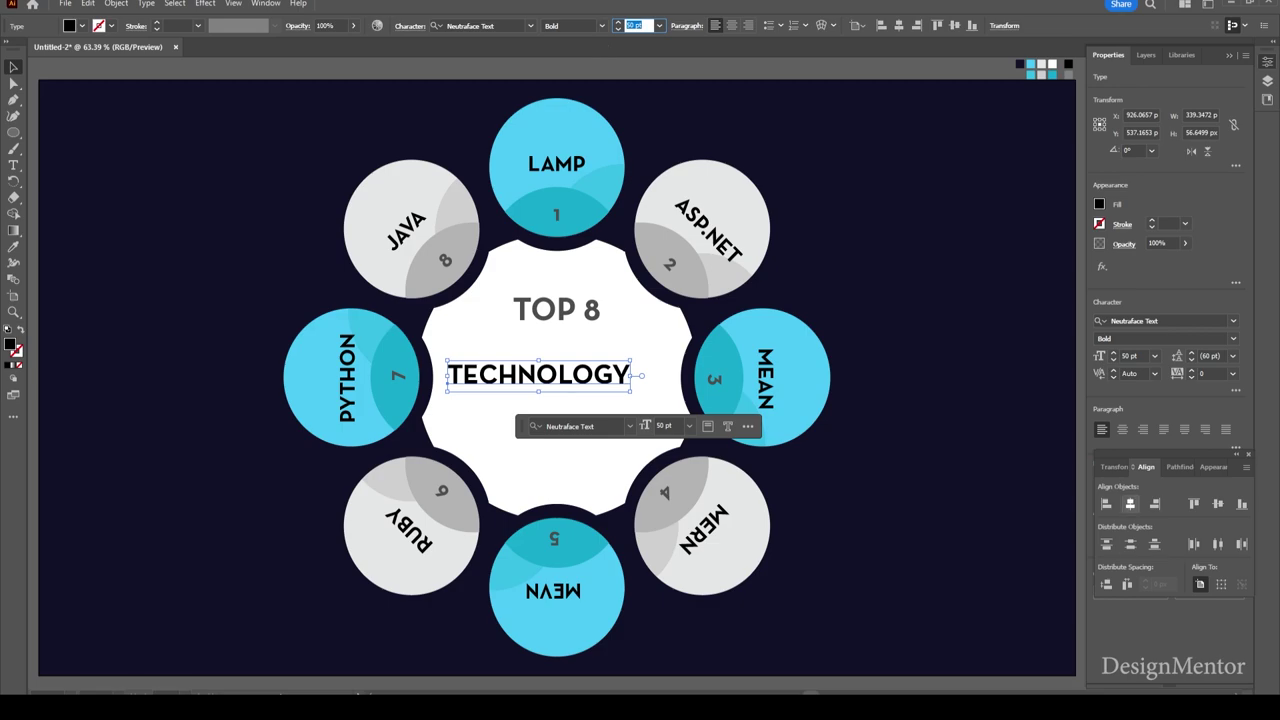
pyautogui.click(1130, 503)
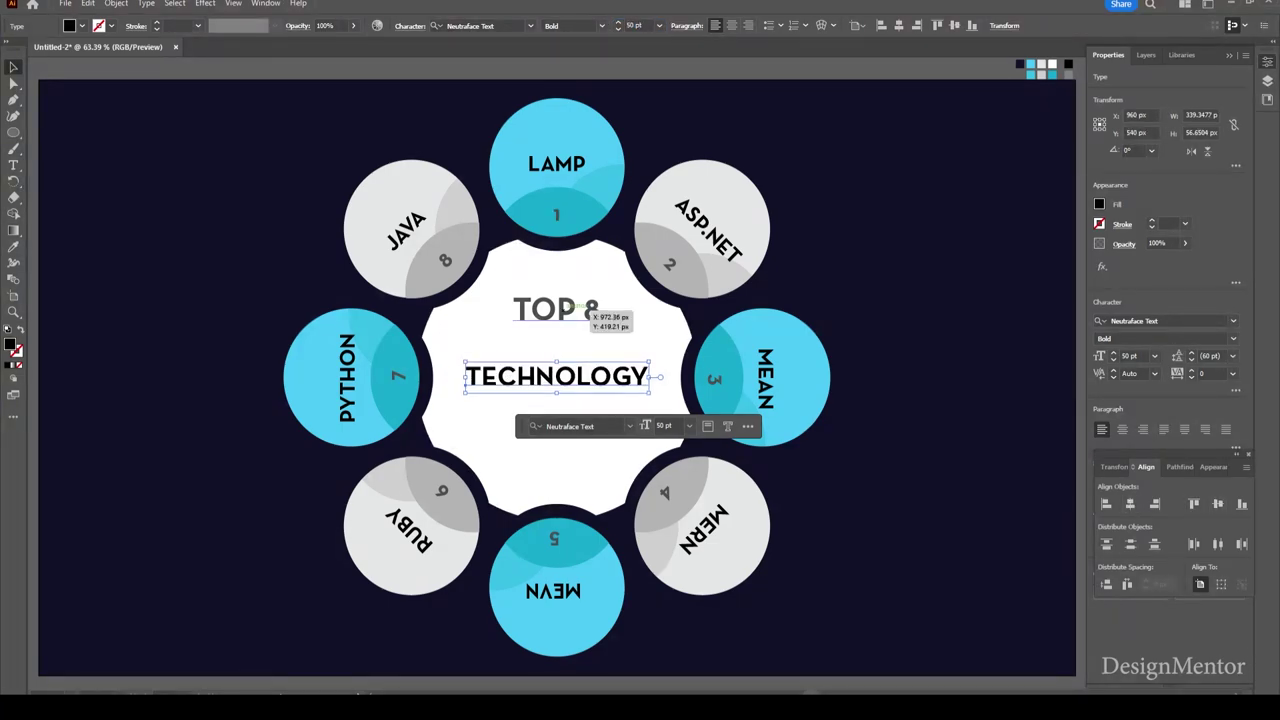
# - Move TOP 8 just above TECHNOLOGY and colour it light grey
pyautogui.click(590, 310)
pyautogui.moveTo(590, 310); pyautogui.dragTo(590, 347)
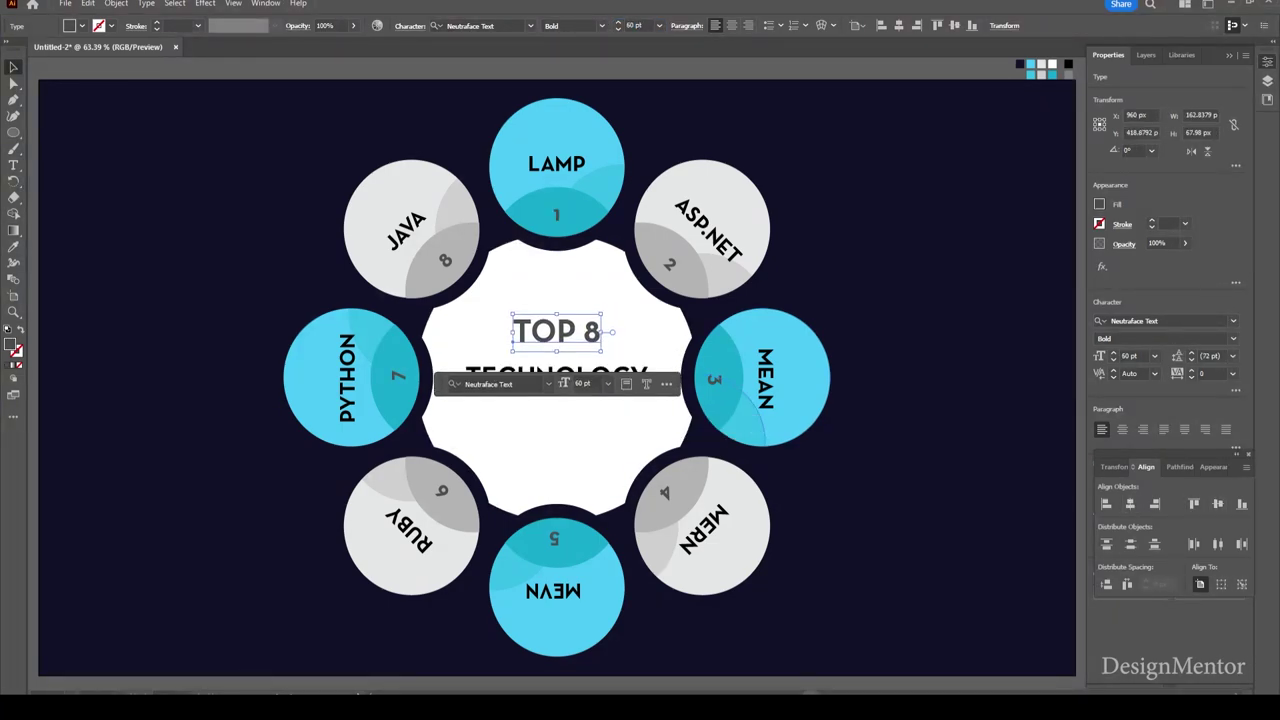
pyautogui.hotkey('shift', 'Up')
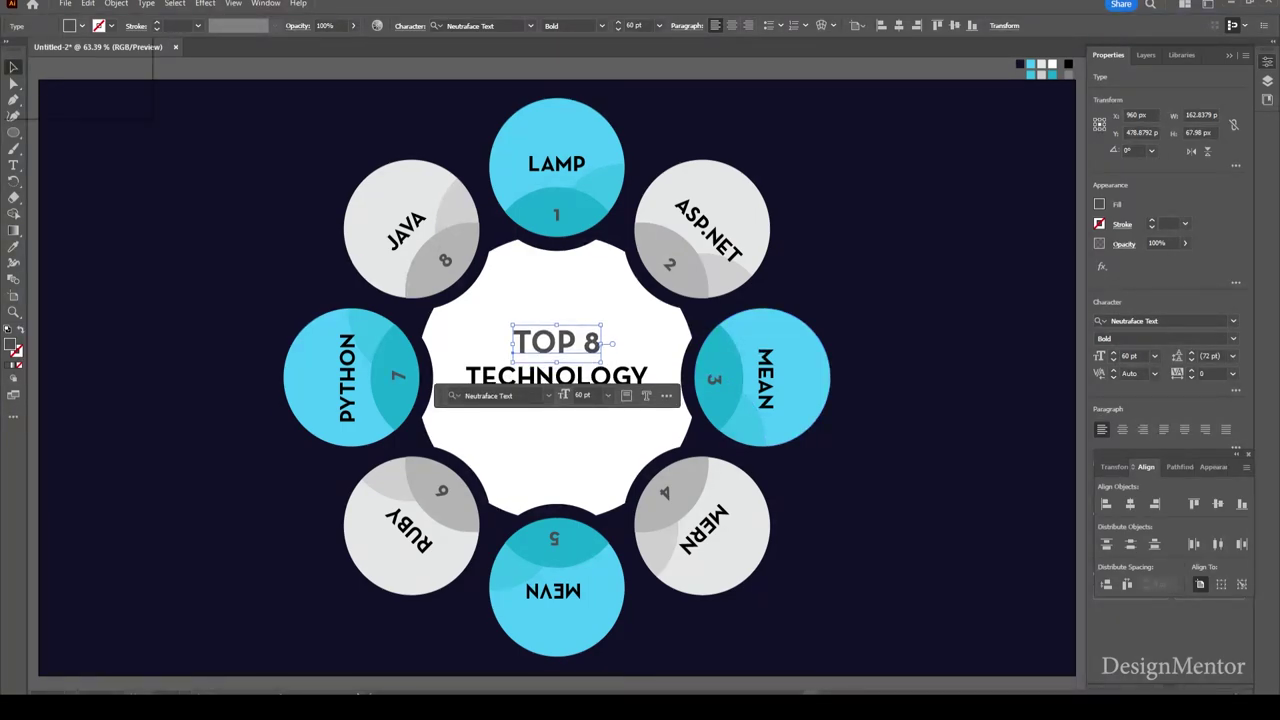
pyautogui.click(81, 25)
pyautogui.click(65, 88)
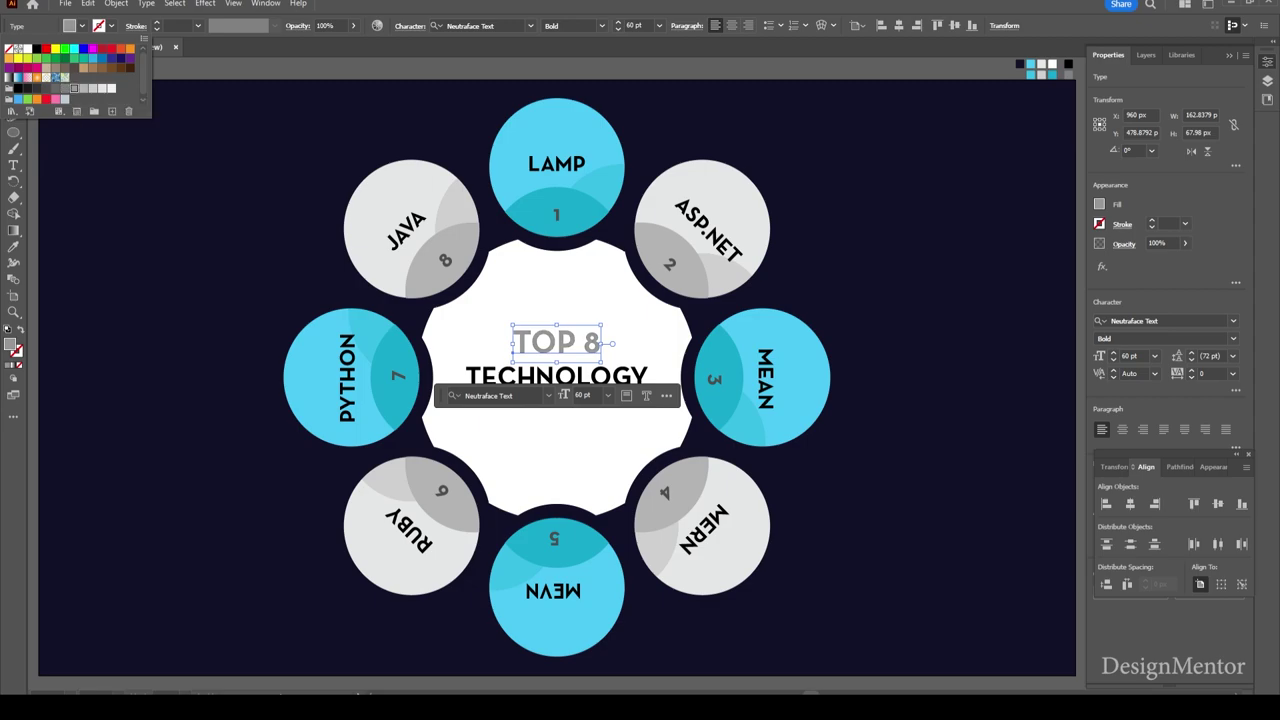
pyautogui.press('Escape')
pyautogui.hotkey('ctrl', 'shift', 'a')
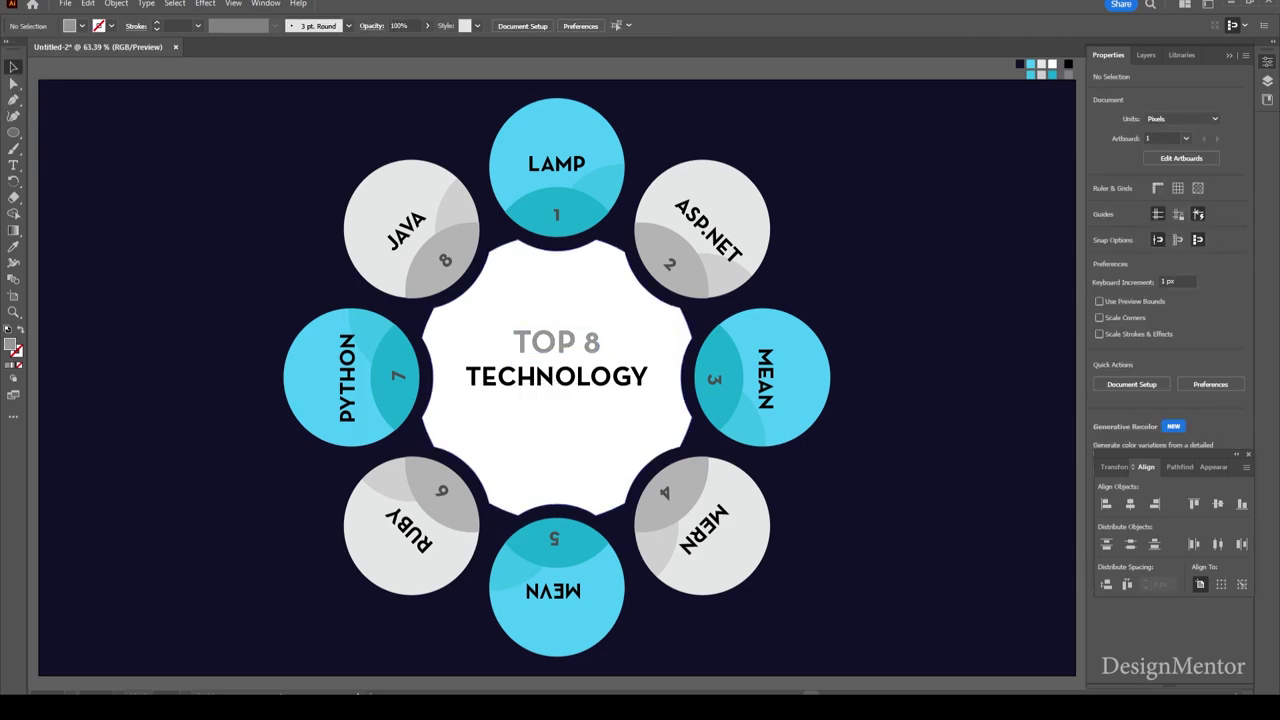
pyautogui.click(556, 342)
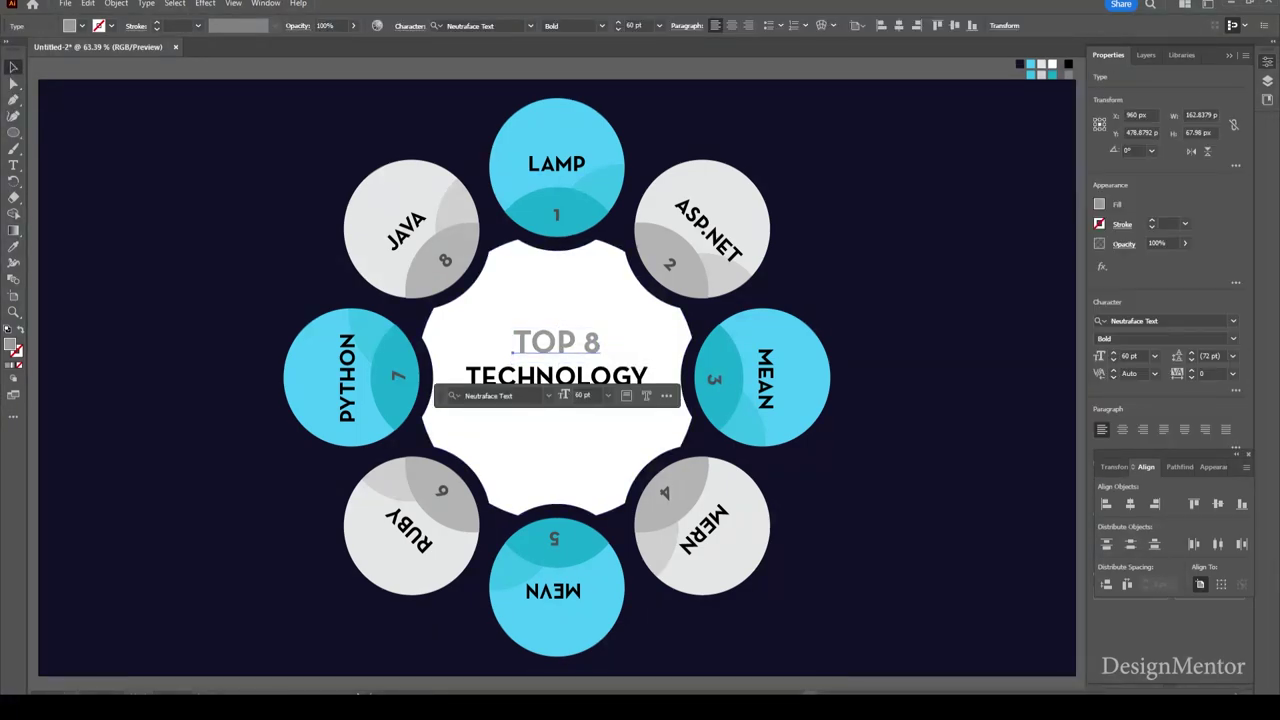
# - Duplicate the grey TOP 8 below TECHNOLOGY, retype it as STACKS, and centre it horizontally
pyautogui.moveTo(556, 342); pyautogui.dragTo(556, 419)
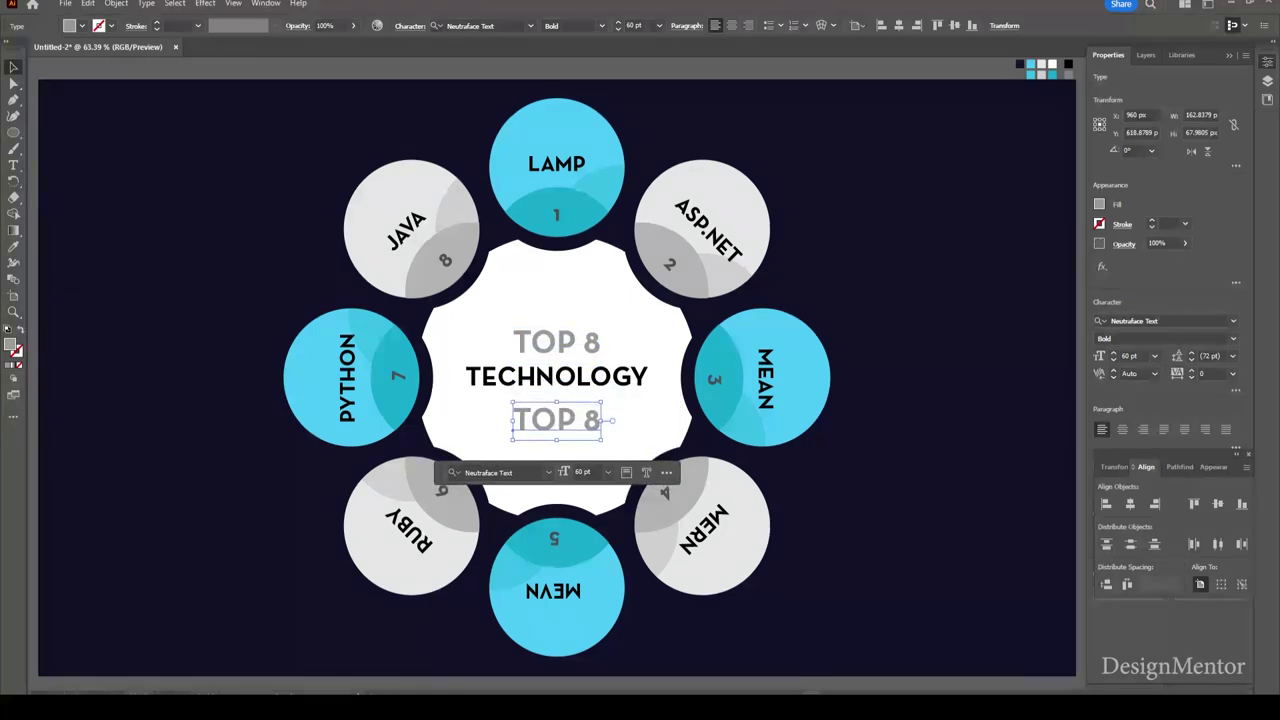
pyautogui.hotkey('shift', 'Up')
pyautogui.hotkey('shift', 'Up')
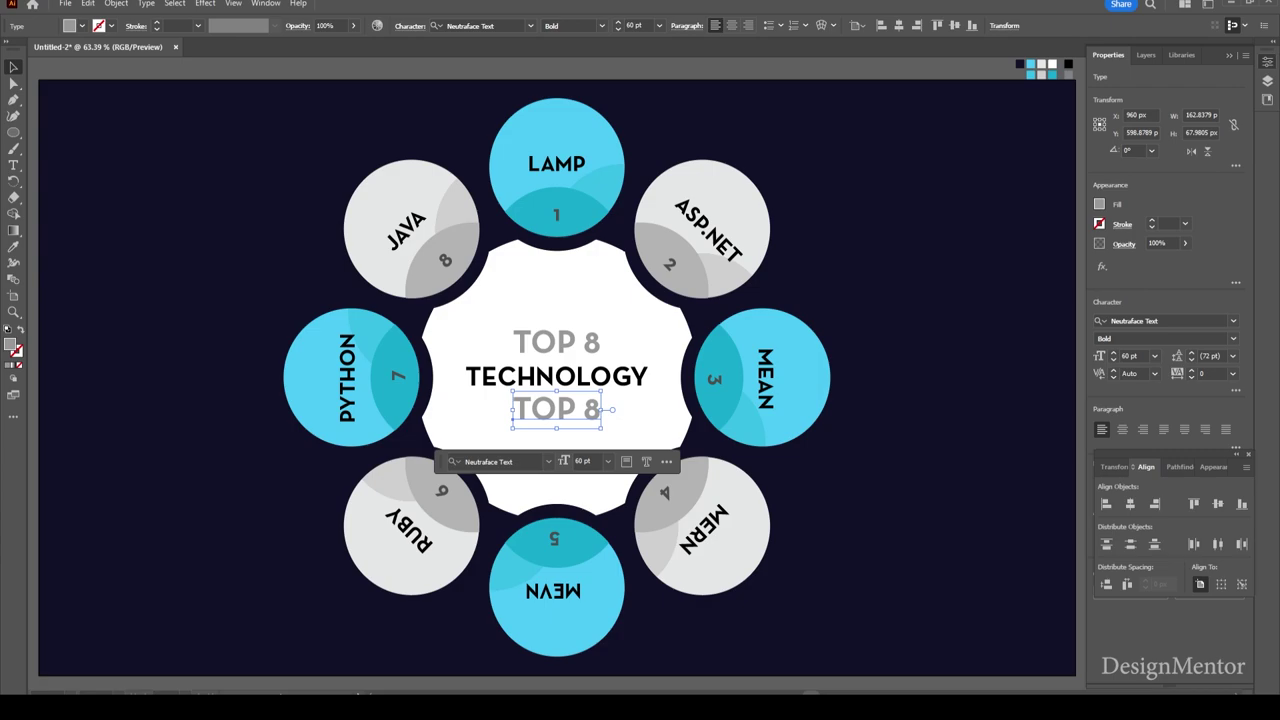
pyautogui.hotkey('ctrl', 'shift', 'a')
pyautogui.click(590, 410)
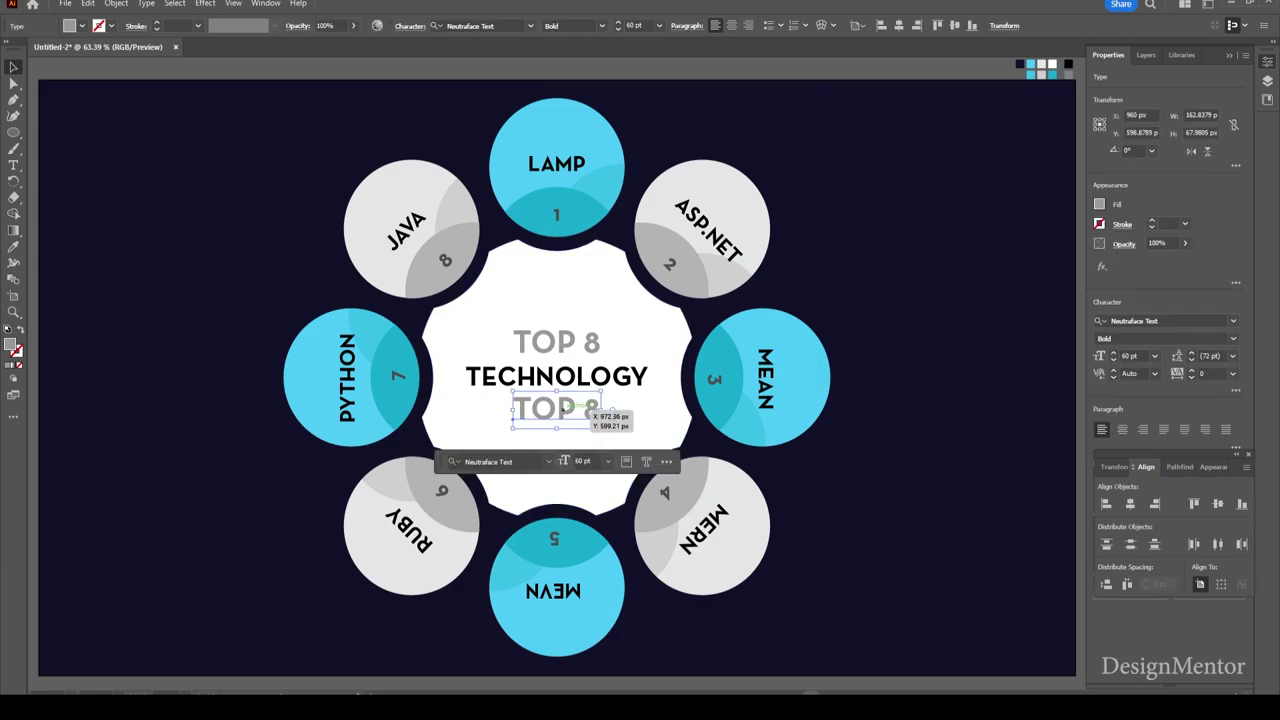
pyautogui.doubleClick(590, 410)
pyautogui.hotkey('ctrl', 'a')
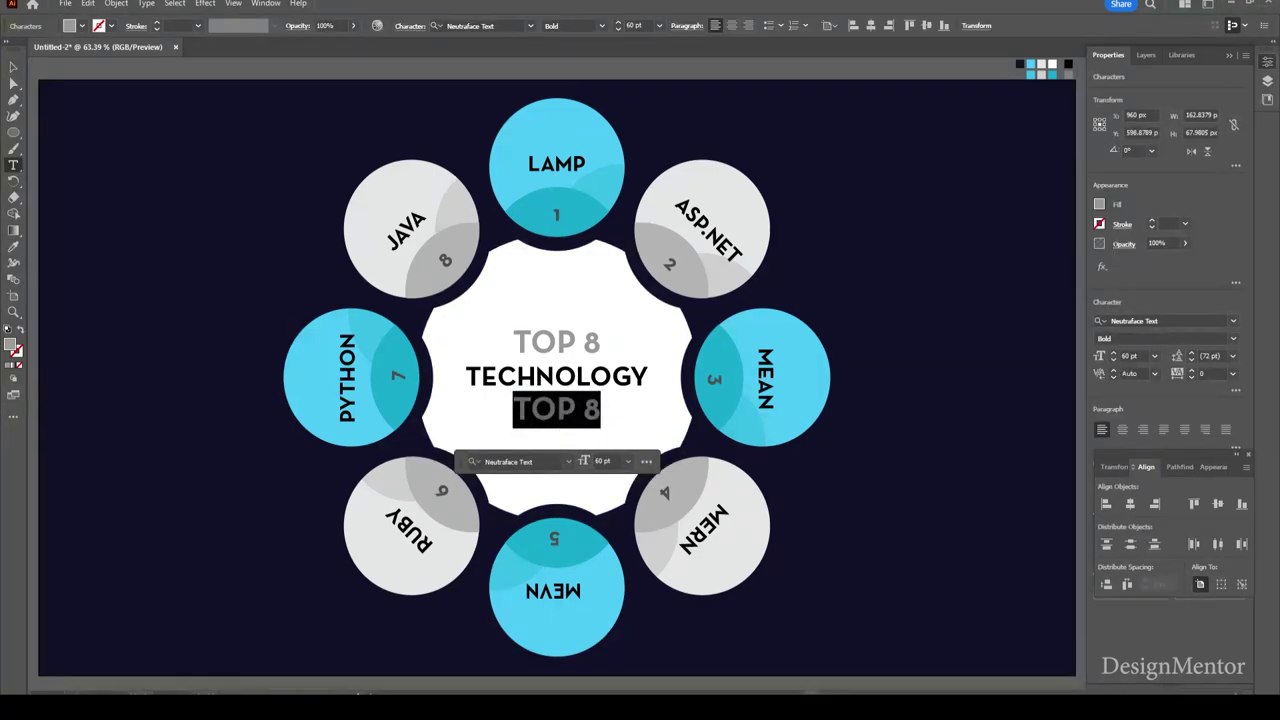
pyautogui.write('STACKS')
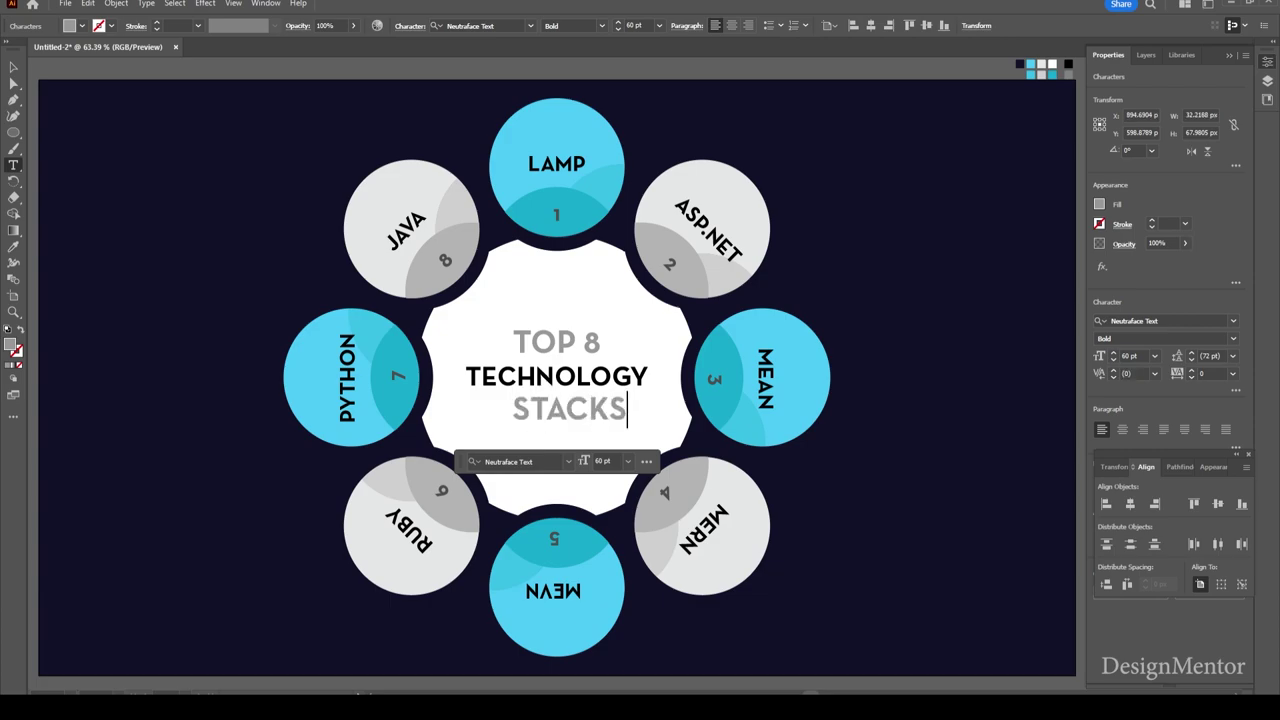
pyautogui.press('Escape')
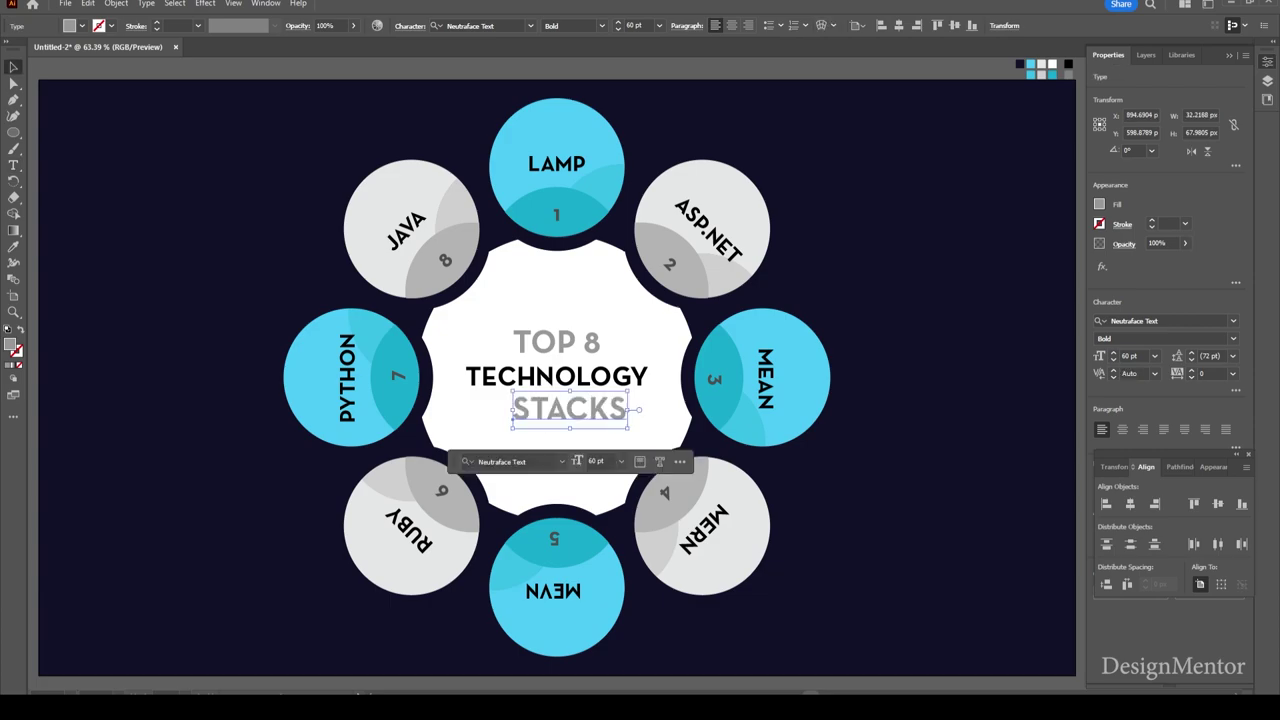
pyautogui.click(1130, 503)
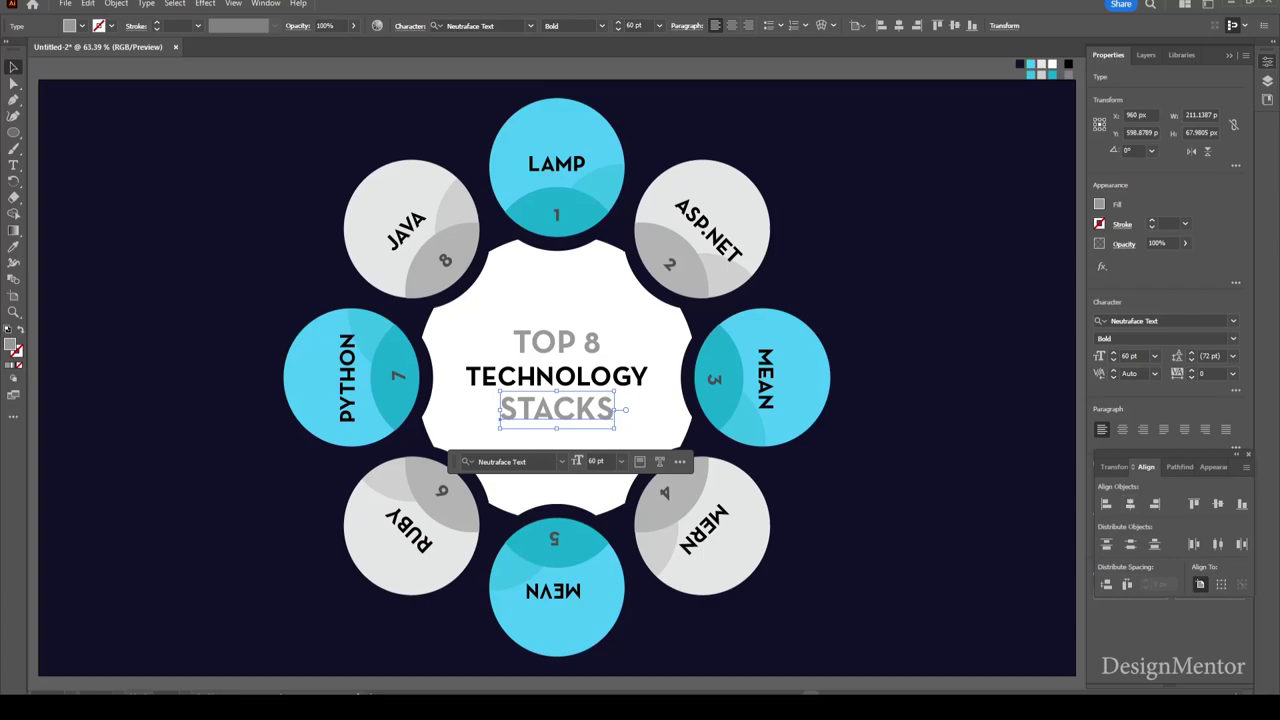
pyautogui.hotkey('ctrl', 'shift', 'a')
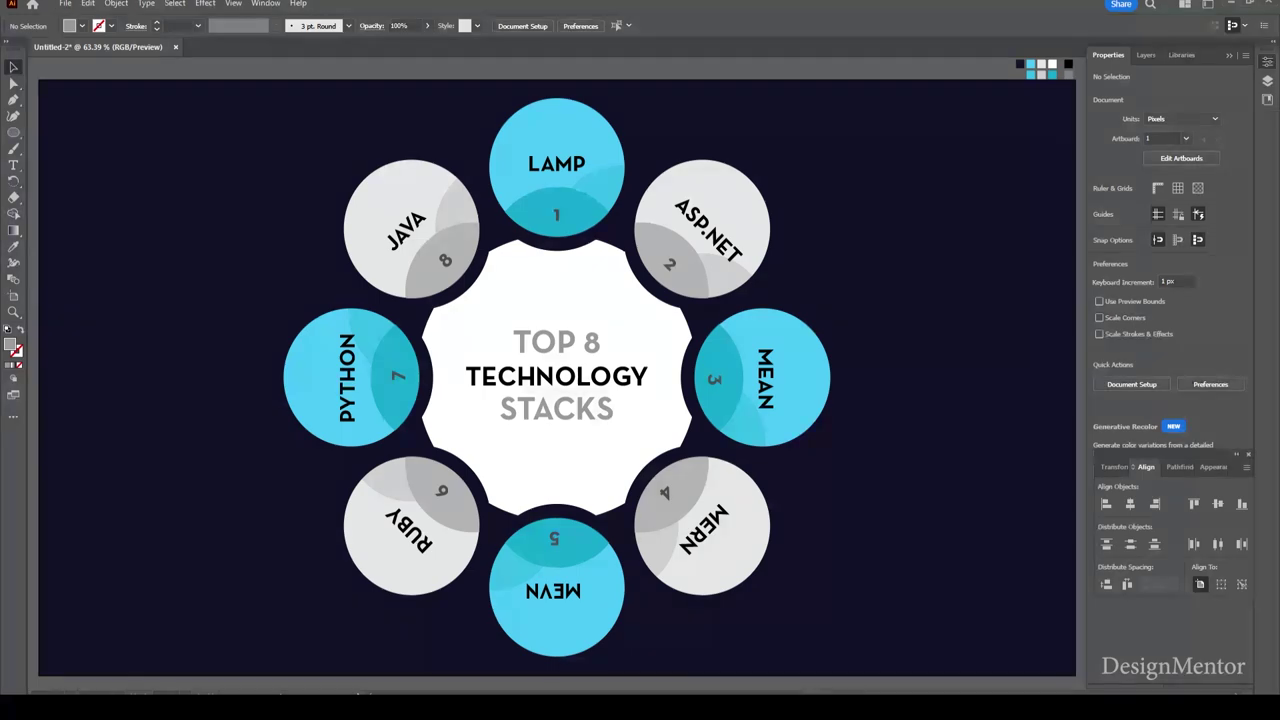
# - Set STACKS to 50 pt and recentre it horizontally
pyautogui.click(546, 417)
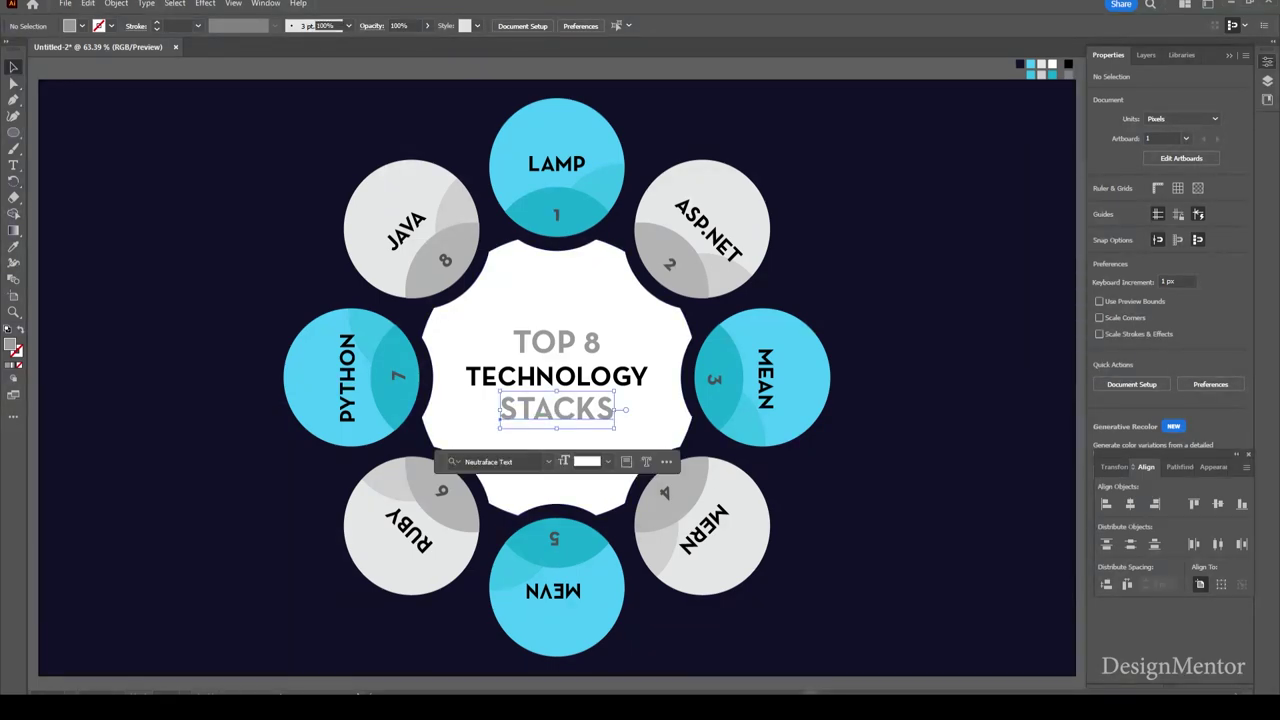
pyautogui.click(633, 25)
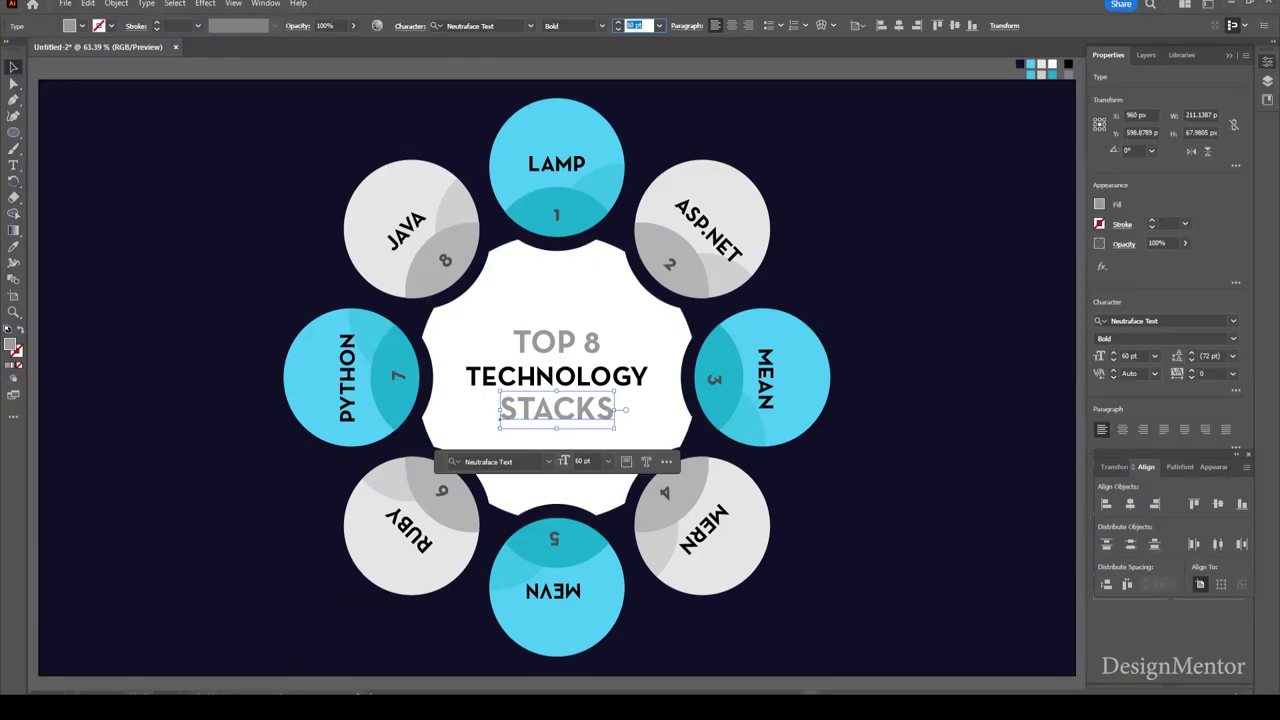
pyautogui.write('50')
pyautogui.press('Return')
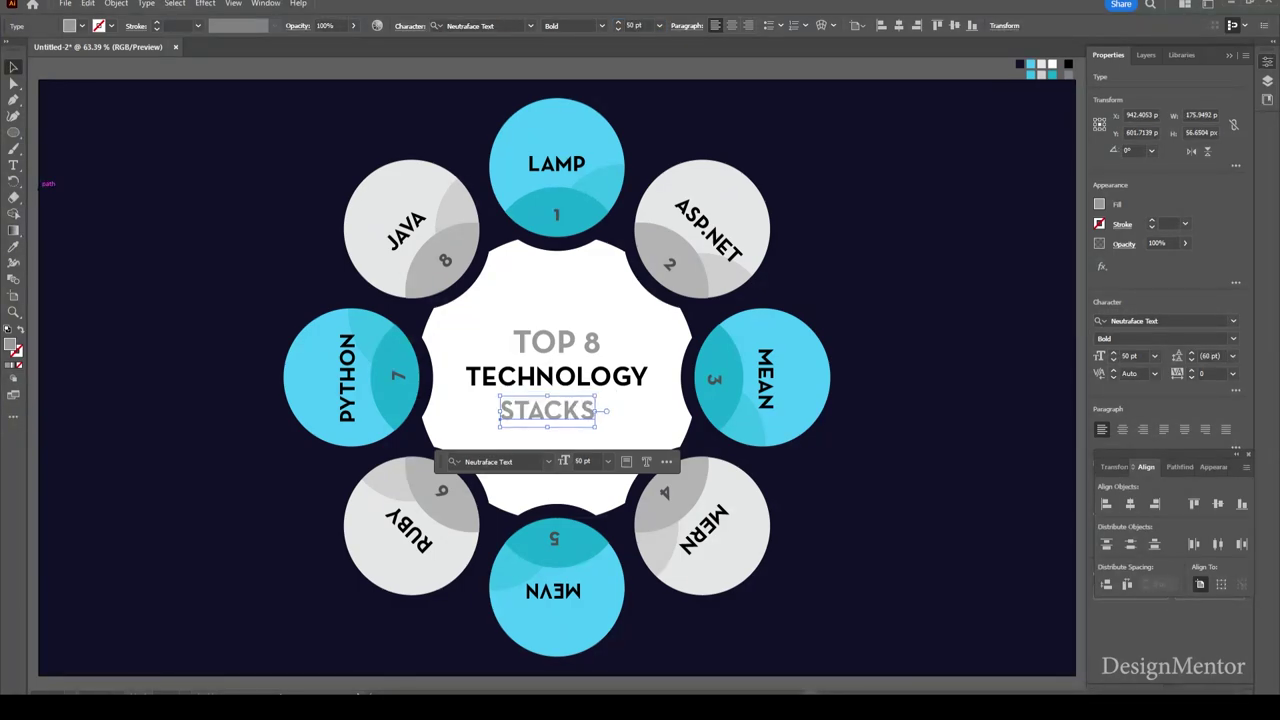
pyautogui.click(1130, 503)
pyautogui.click(900, 505)
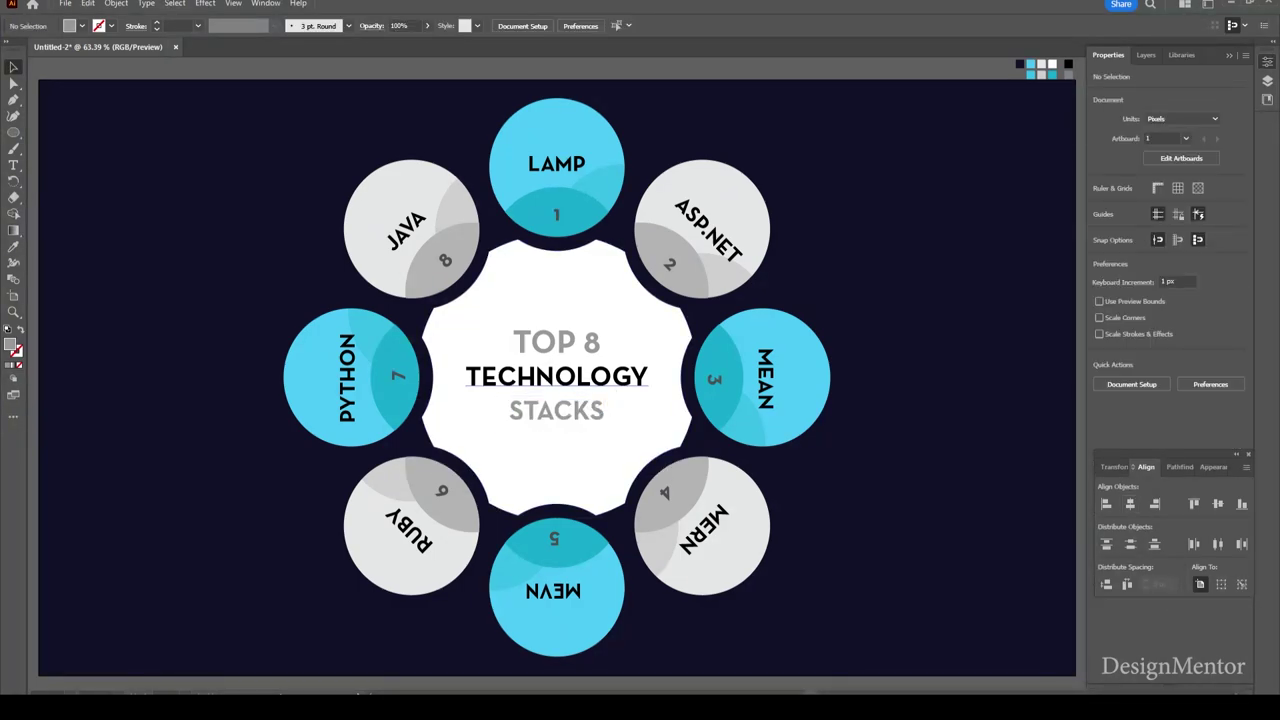
# - Enlarge TECHNOLOGY to 56 pt and recentre it horizontally
pyautogui.click(556, 380)
pyautogui.click(634, 25)
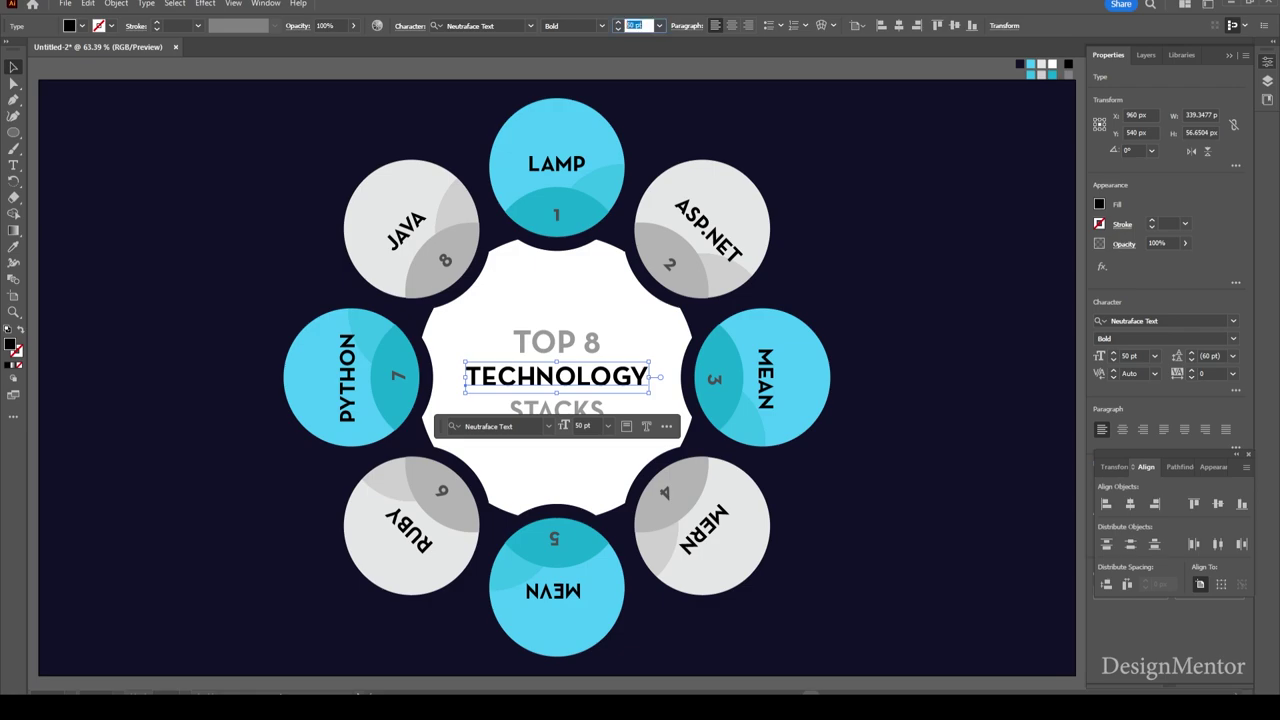
pyautogui.press('Up')
pyautogui.press('Up')
pyautogui.press('Up')
pyautogui.press('Up')
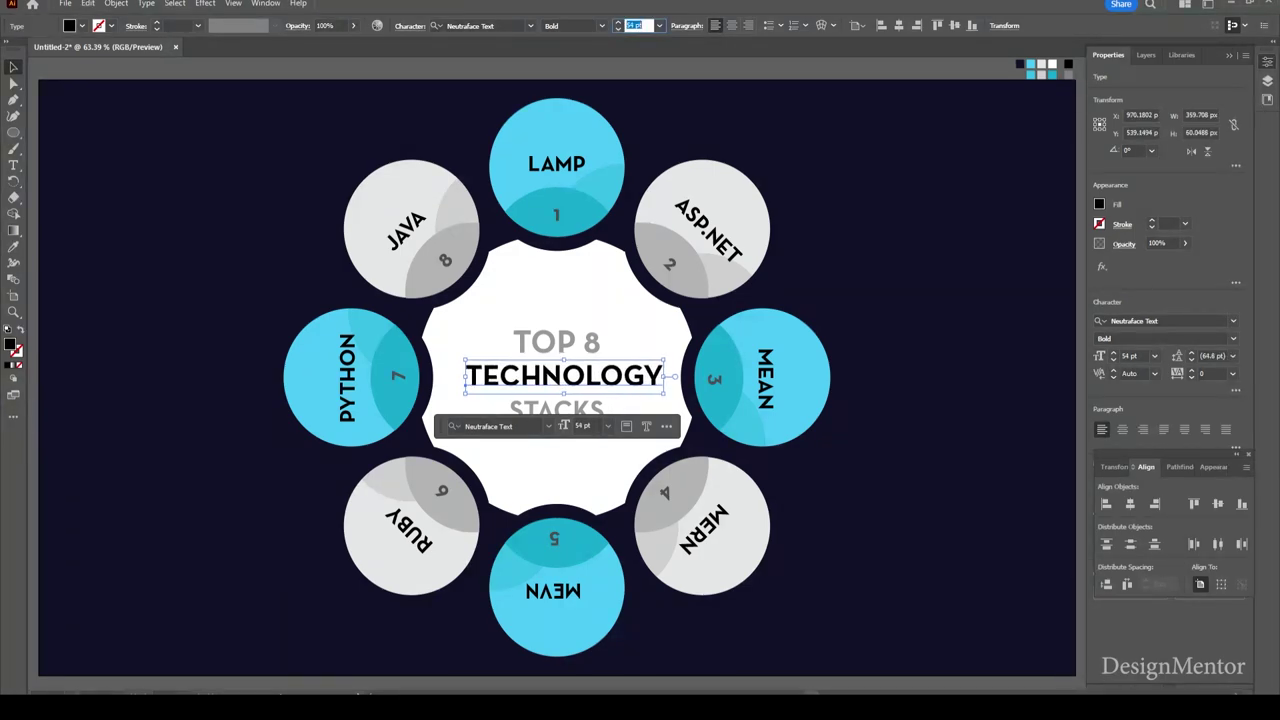
pyautogui.press('Up')
pyautogui.press('Up')
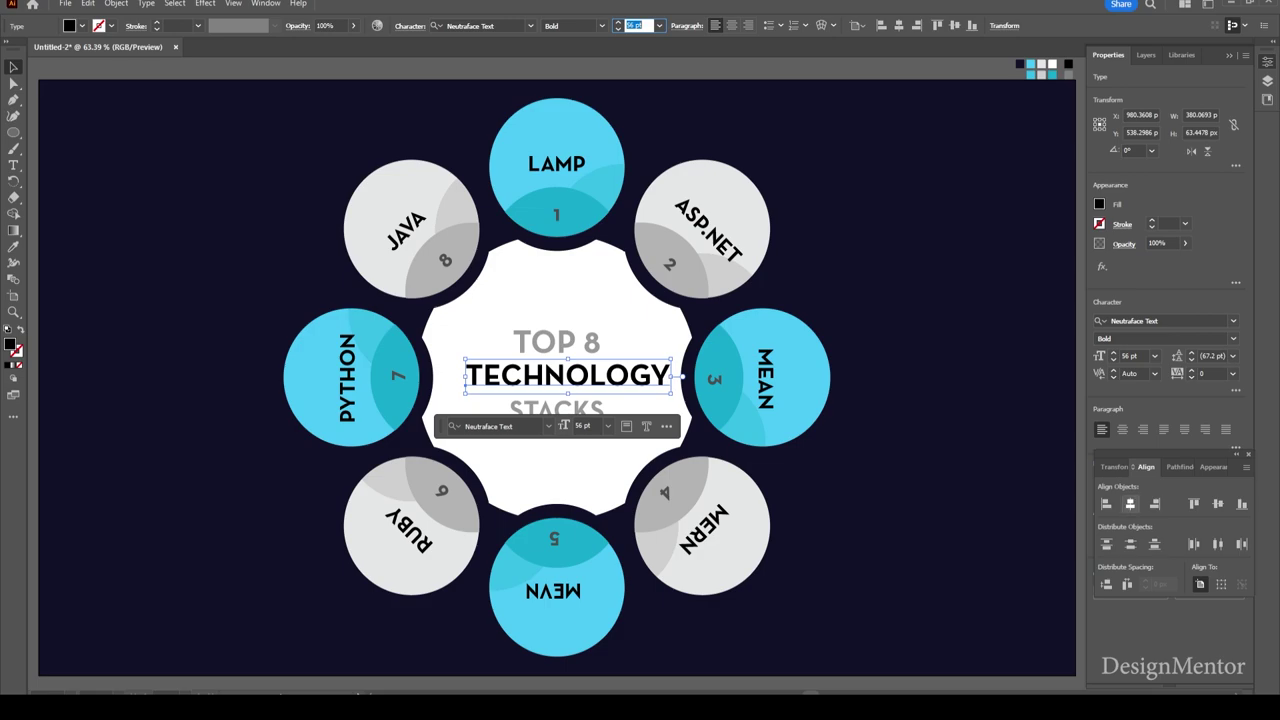
pyautogui.click(1130, 503)
pyautogui.hotkey('ctrl', 'shift', 'a')
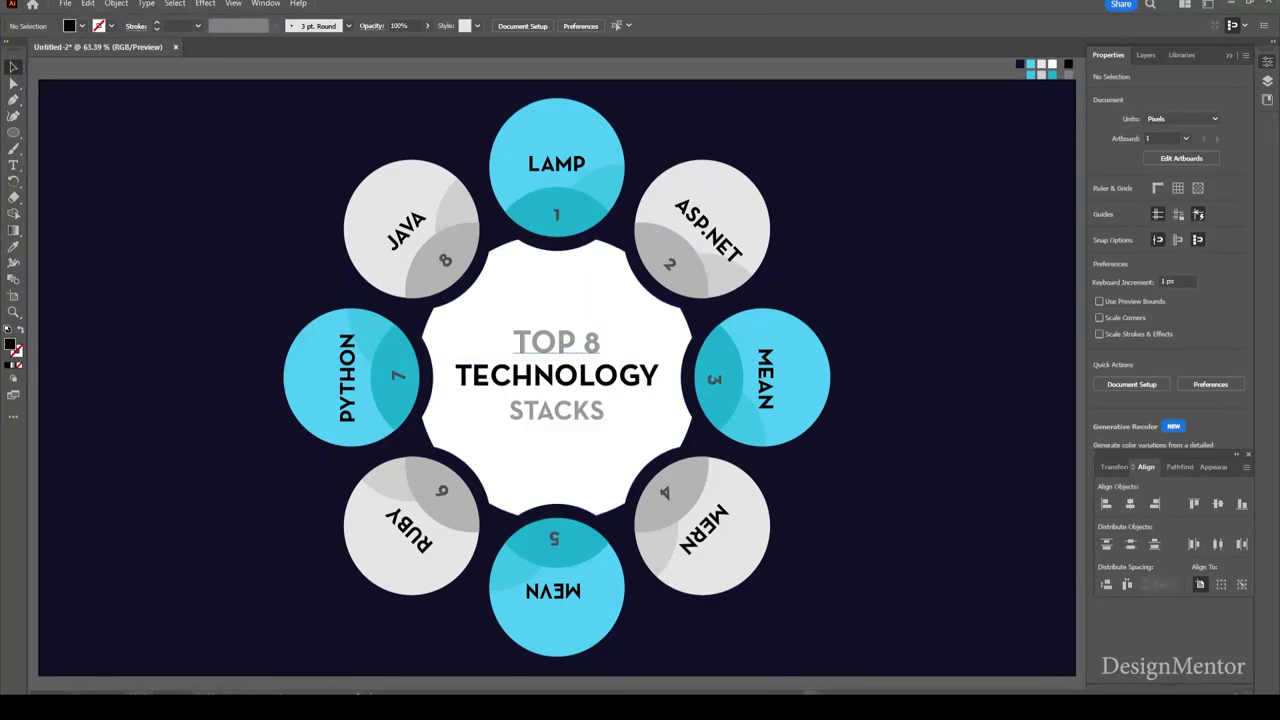
# - Set the TOP 8 heading to 50 pt
pyautogui.click(590, 412)
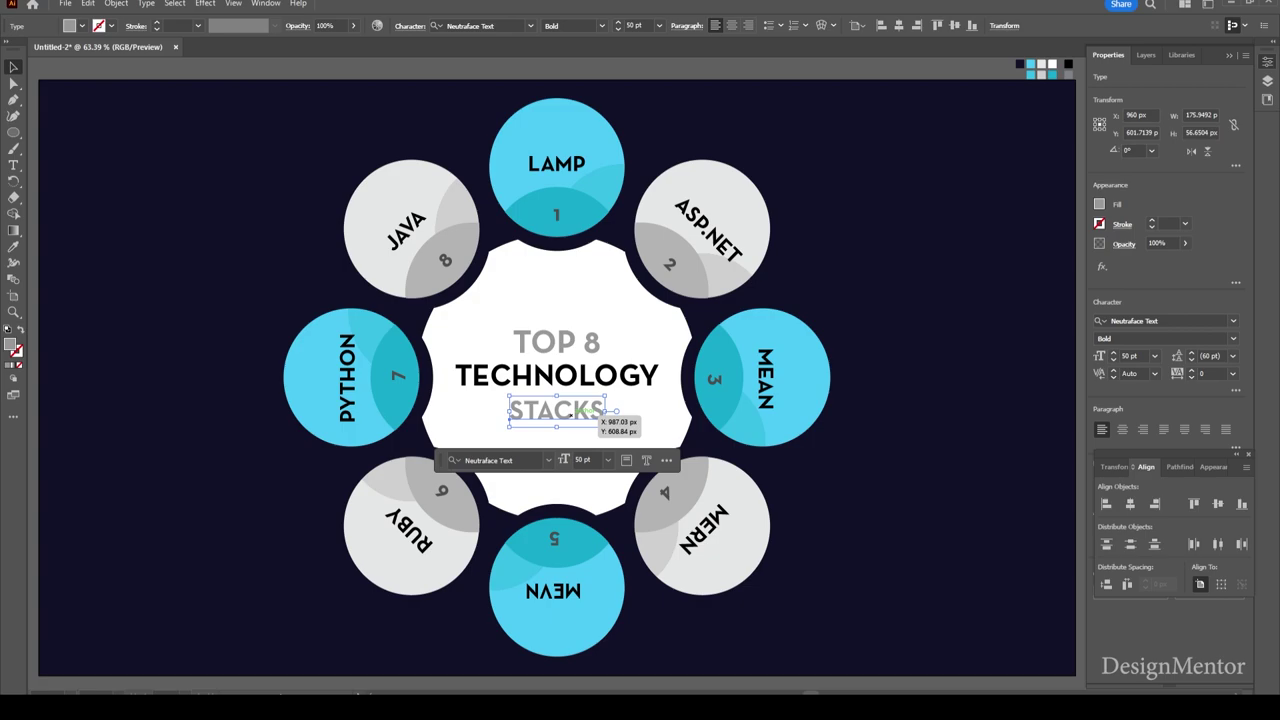
pyautogui.click(600, 343)
pyautogui.doubleClick(634, 25)
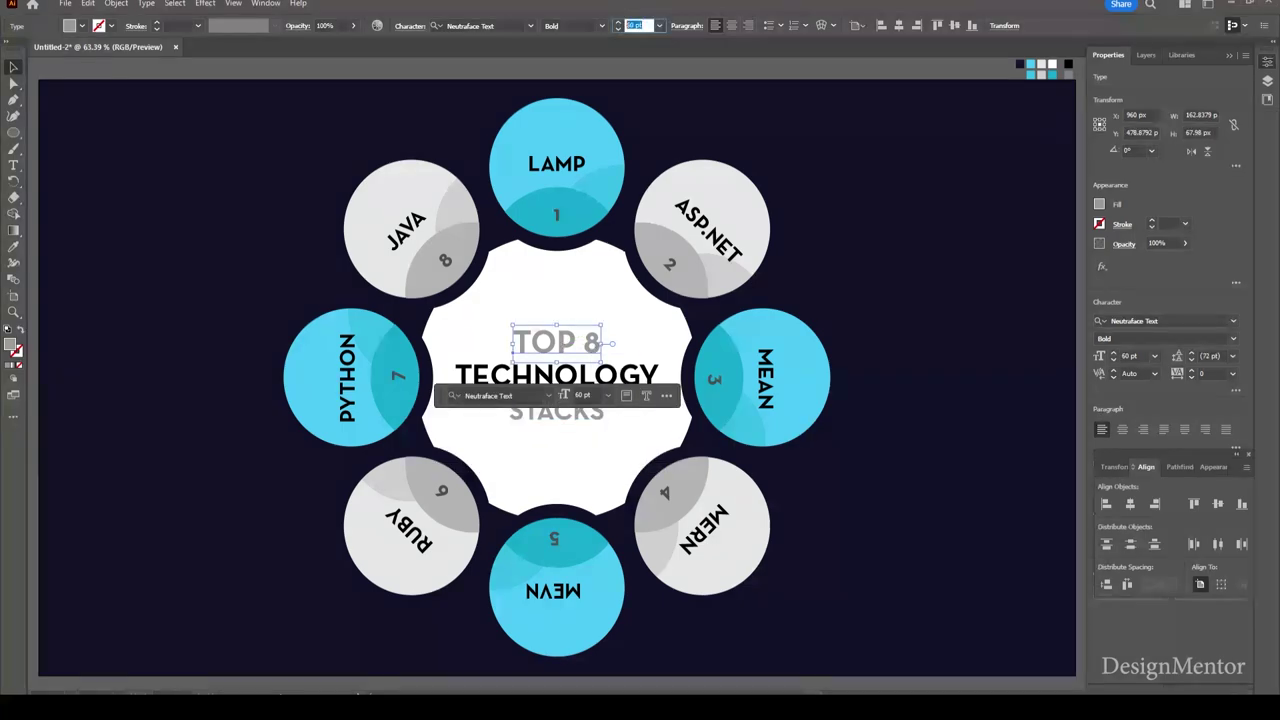
pyautogui.write('50')
pyautogui.press('Return')
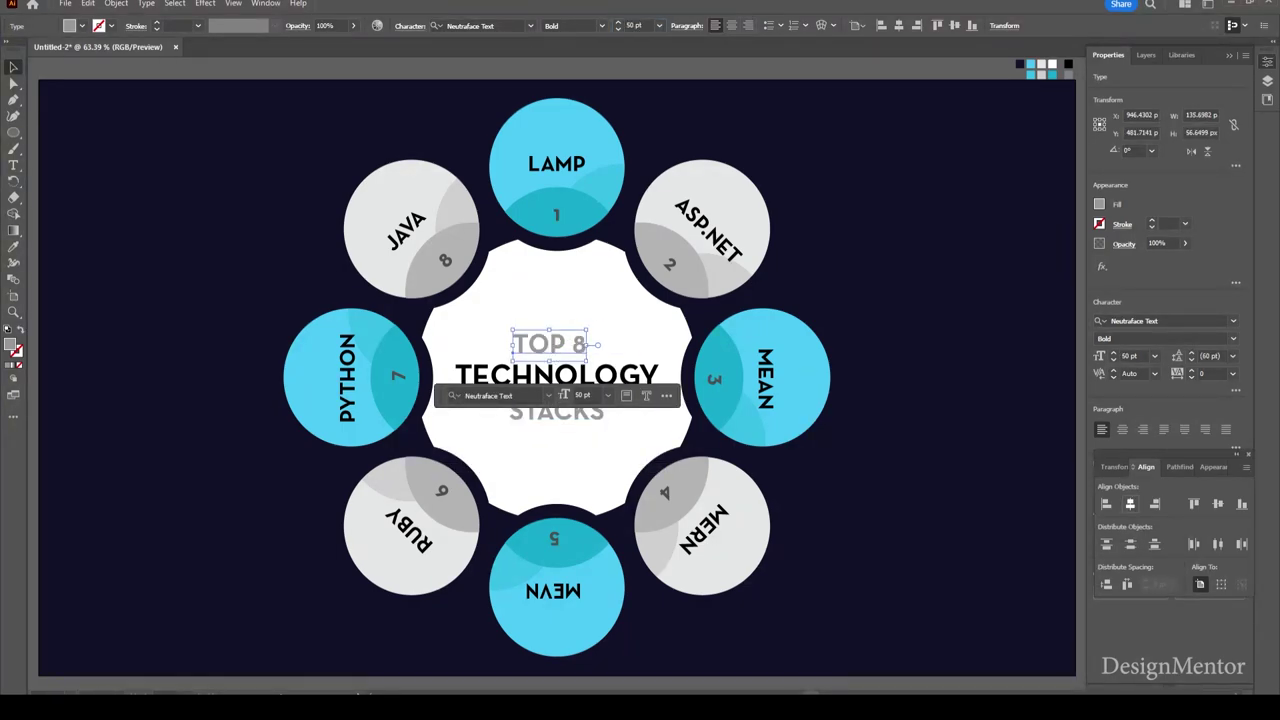
pyautogui.hotkey('ctrl', 'shift', 'a')
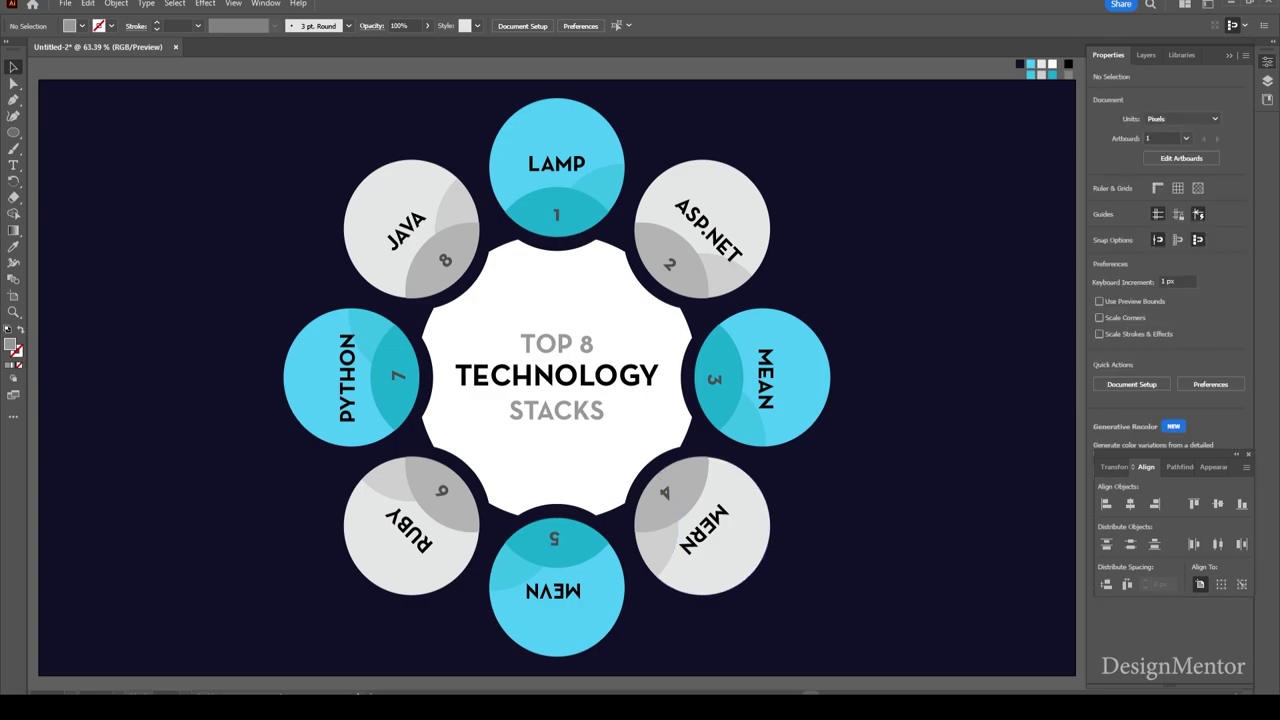